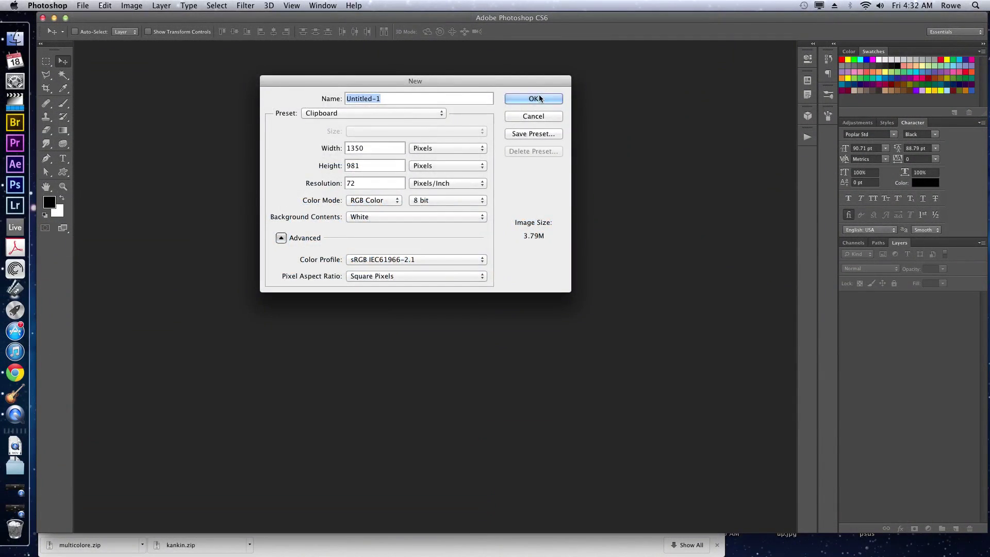
Step: Create a new blank document and paste the purple cap photo onto its own layer
click(537, 98)
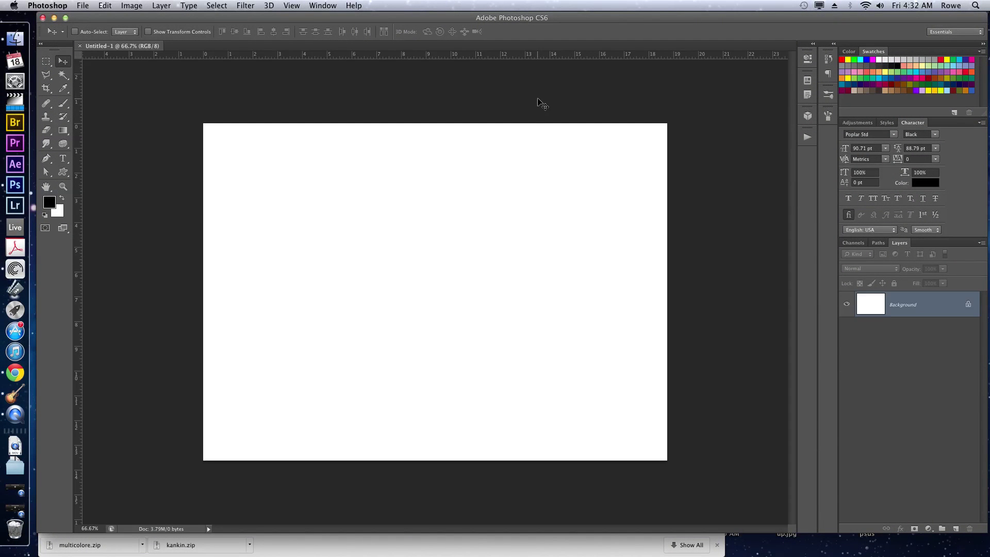
key(cmd+v)
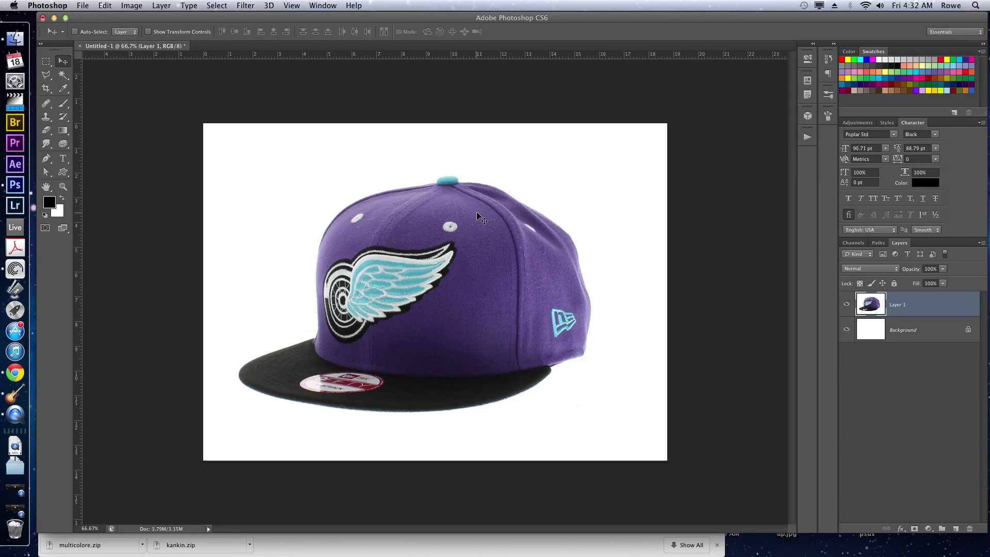
key(cmd+plus)
key(cmd+plus)
key(cmd+plus)
key(cmd+plus)
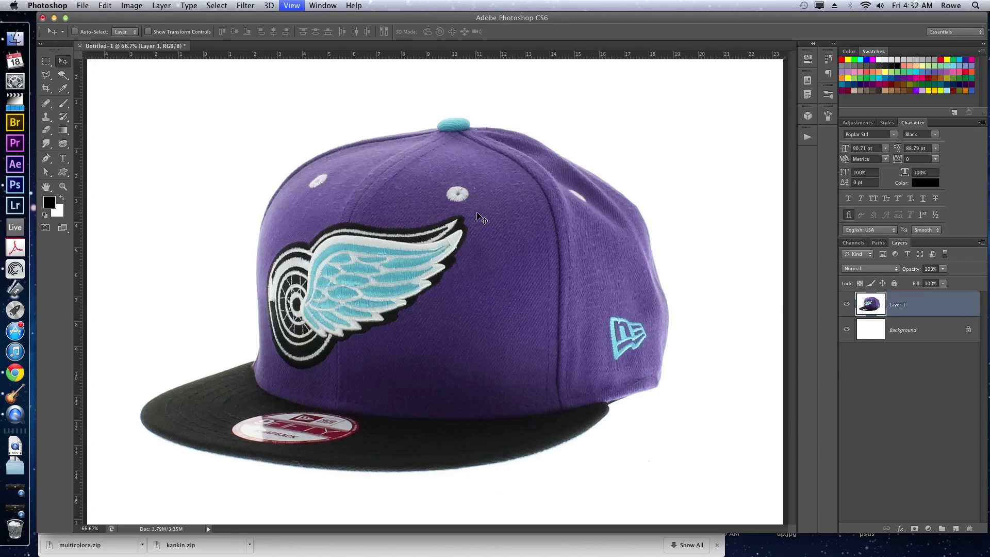
key(cmd+minus)
key(cmd+minus)
key(cmd+minus)
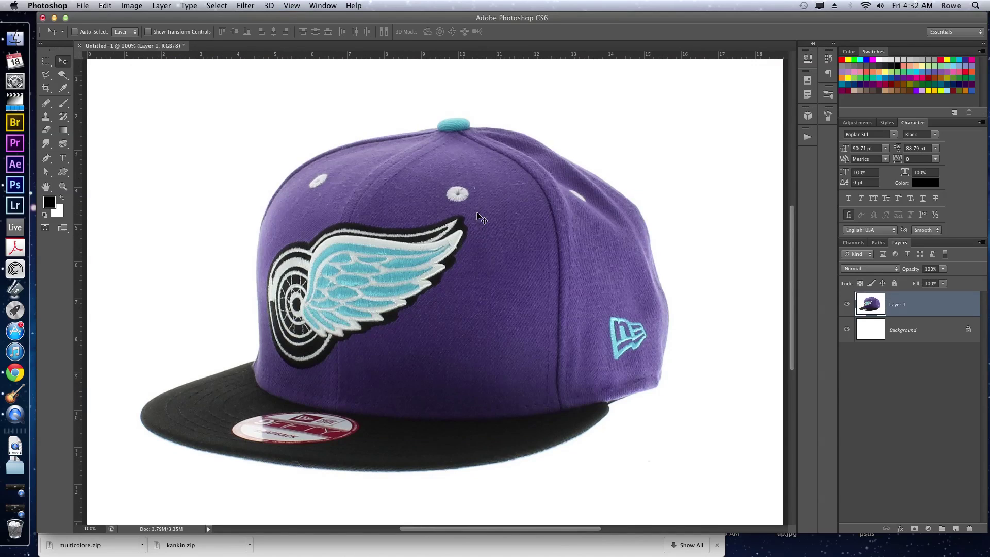
key(p)
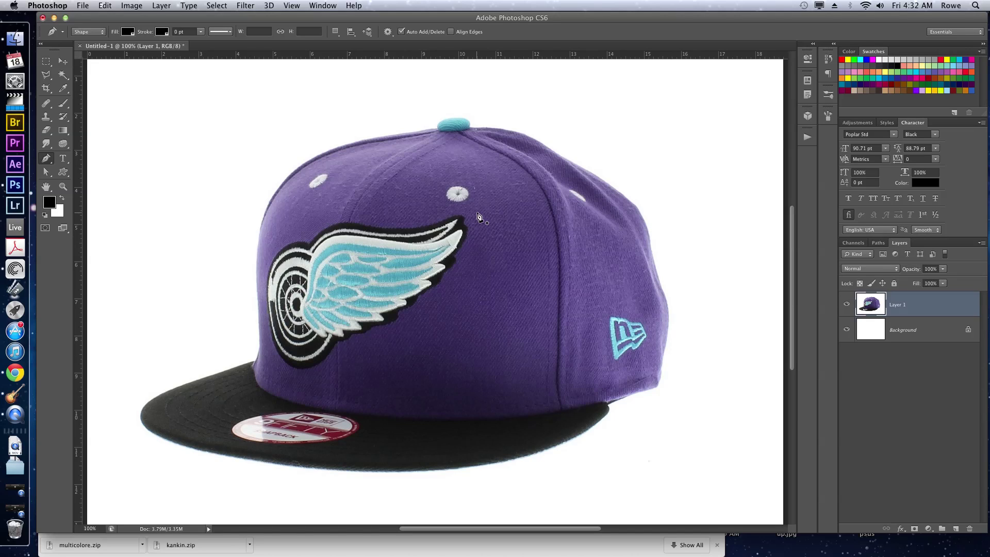
Step: Set the Pen to Shape mode and place the first curved anchors up the cap's right edge
click(99, 32)
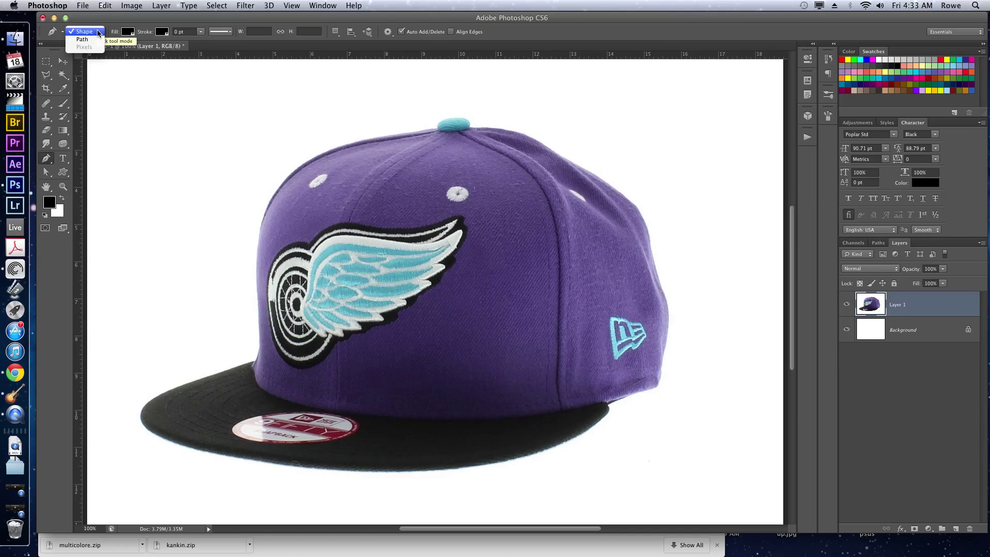
click(84, 32)
click(657, 386)
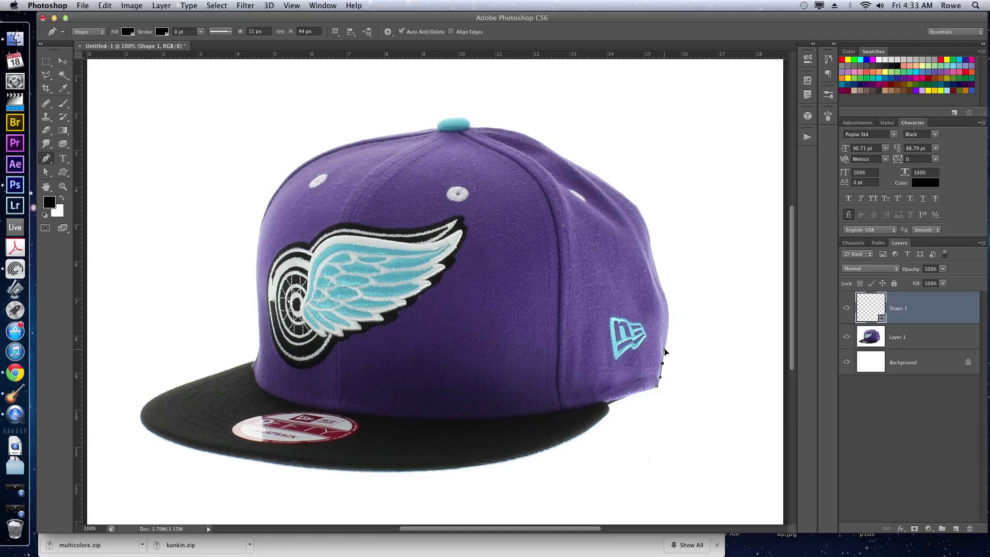
drag(664, 348, 666, 342)
key(super+equal)
key(super+equal)
key(super+equal)
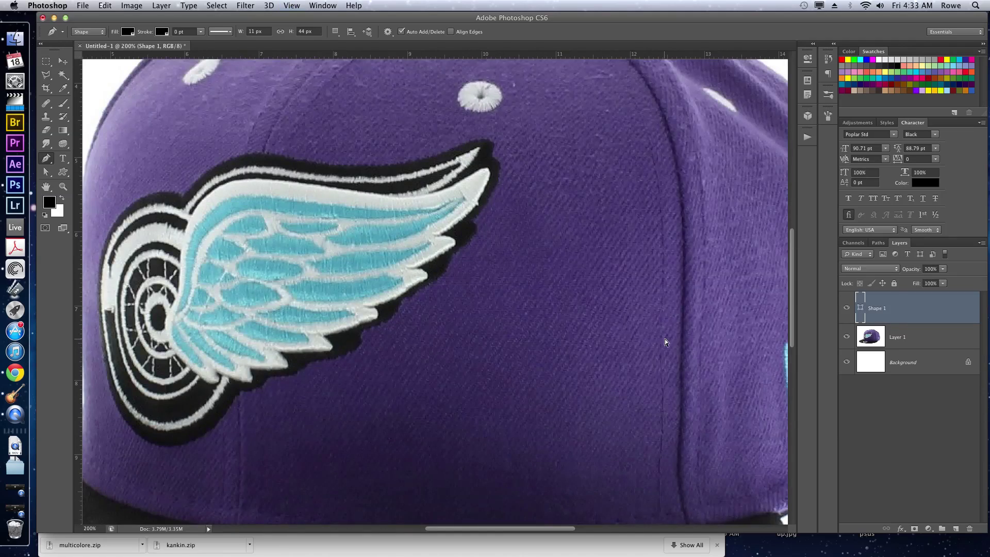
scroll(725, 378, right, 10)
scroll(725, 378, down, 4)
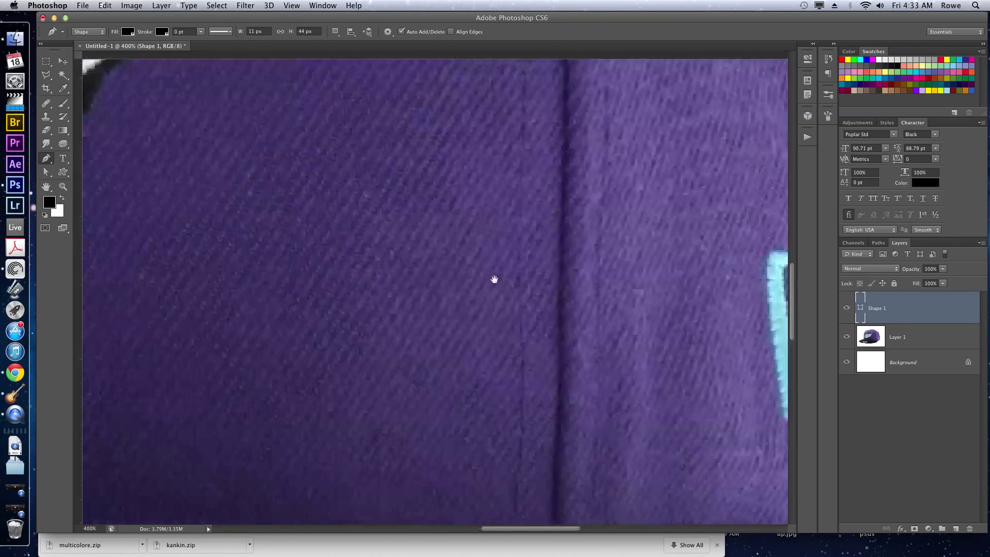
scroll(558, 248, right, 3)
scroll(558, 248, down, 2)
scroll(602, 290, up, 5)
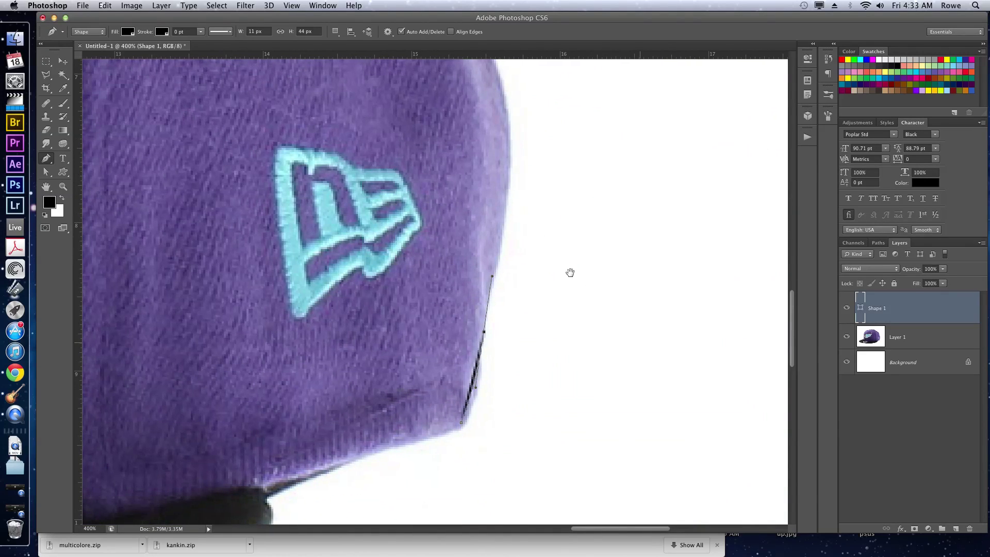
click(508, 184)
drag(509, 165, 515, 186)
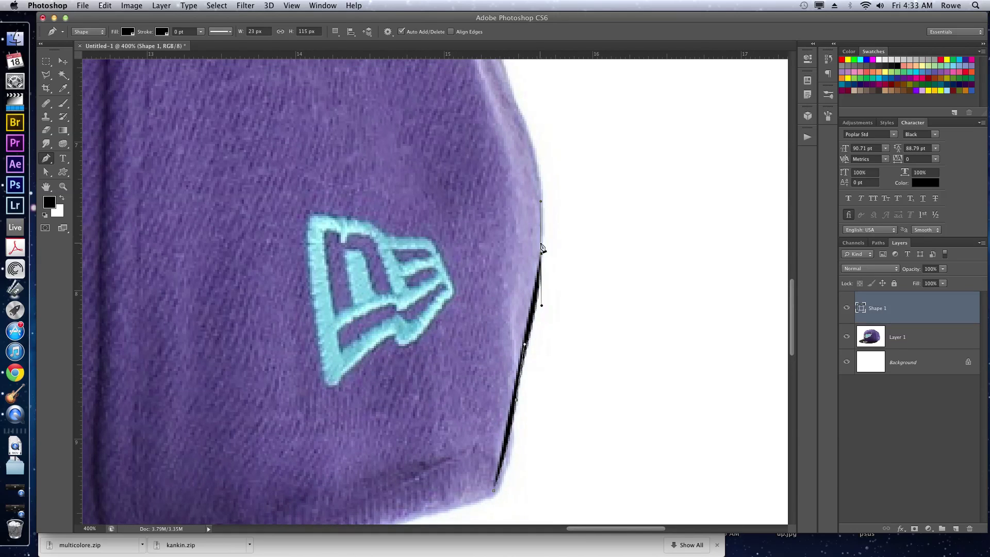
Step: Reshape the first curve to hug the edge, then trace the back and crown top to the button
key(a)
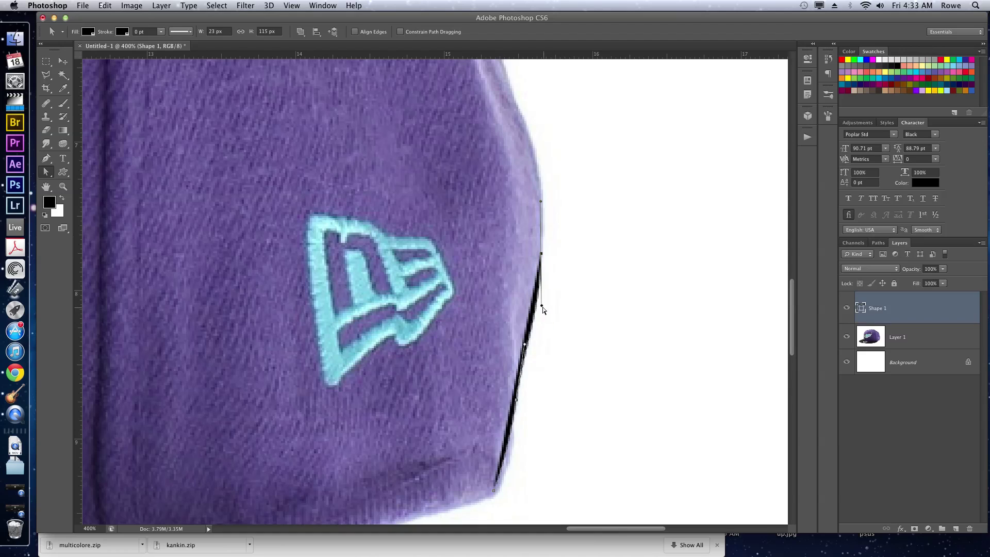
mouse_move(541, 307)
mouse_down()
mouse_move(516, 301)
mouse_move(543, 307)
mouse_move(534, 305)
mouse_up()
key(p)
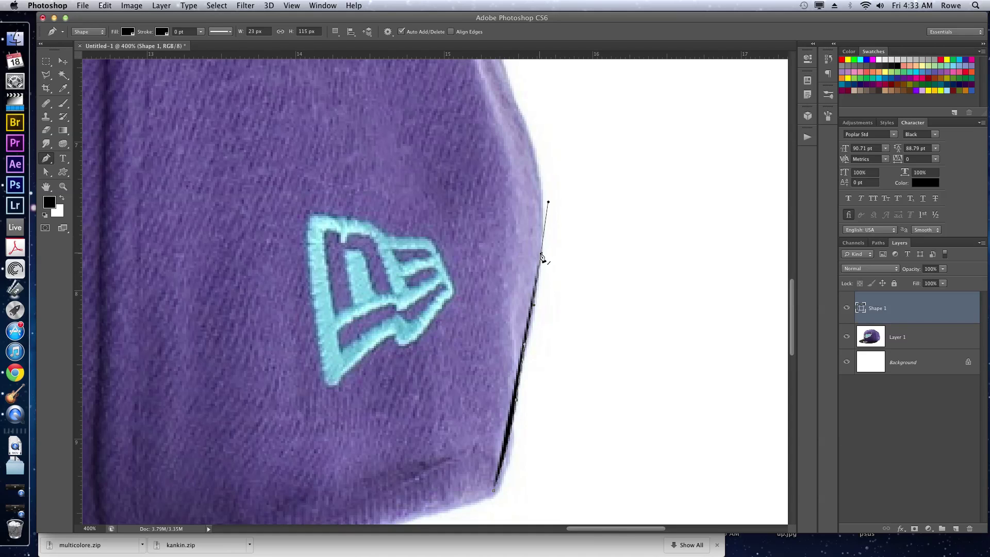
drag(499, 216, 541, 165)
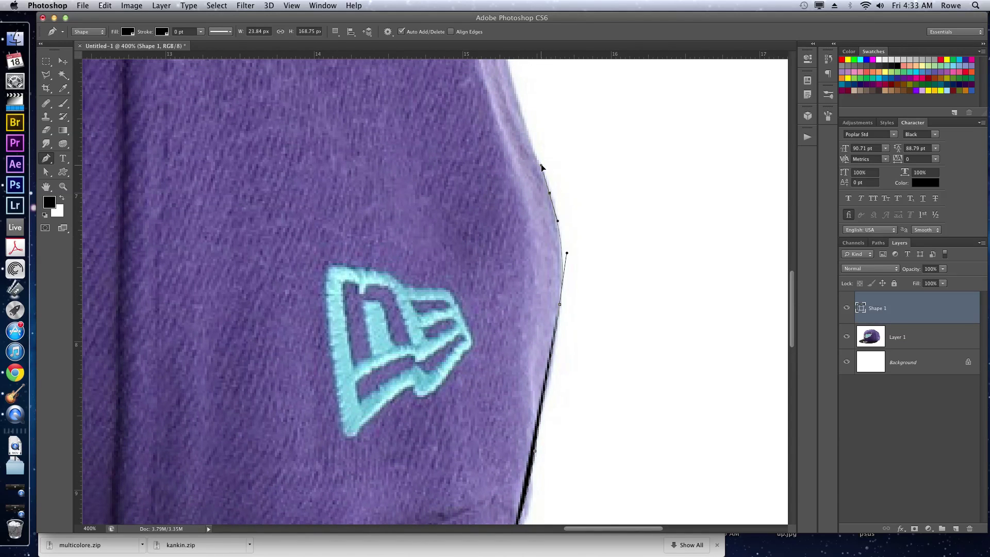
drag(540, 222, 573, 283)
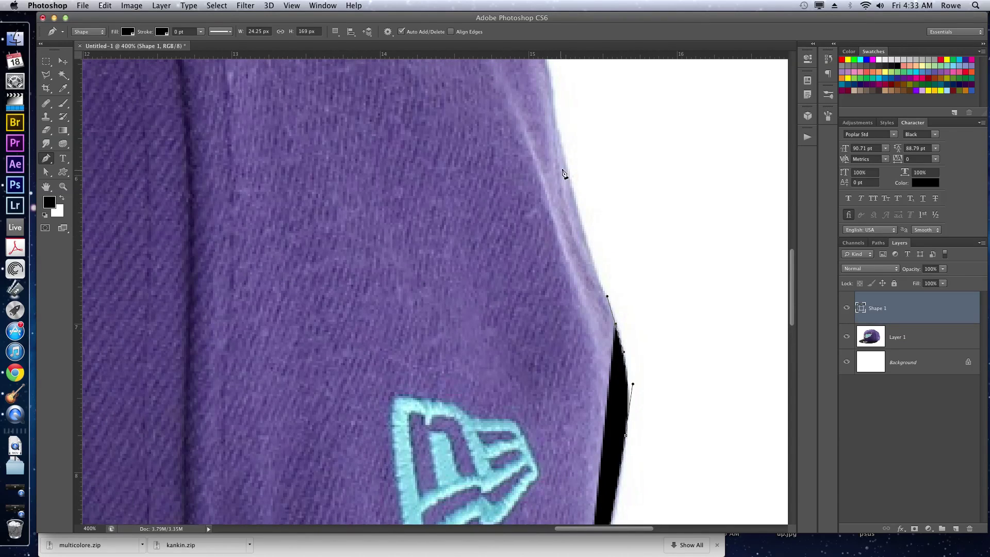
drag(564, 165, 558, 125)
drag(559, 181, 650, 357)
drag(666, 296, 616, 206)
drag(571, 177, 685, 300)
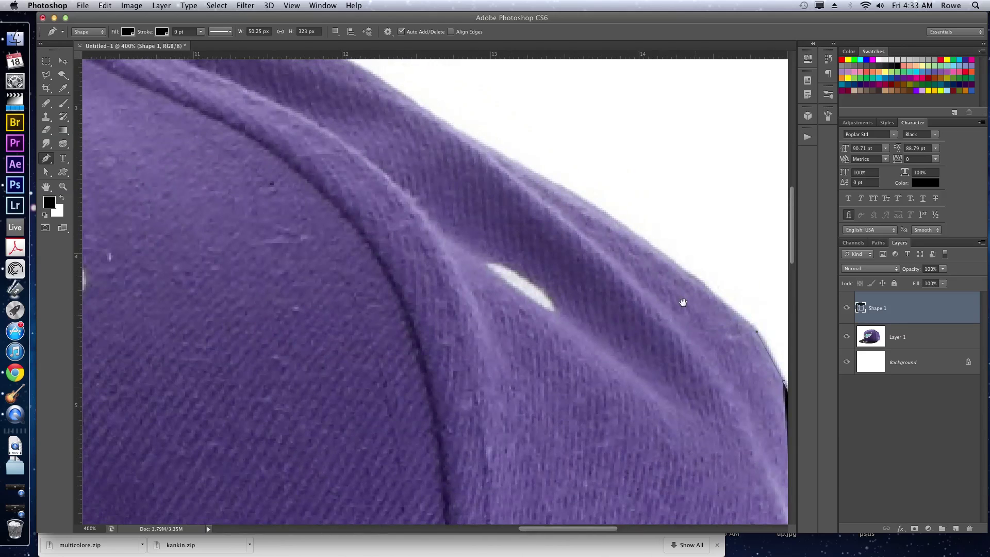
drag(640, 240, 597, 210)
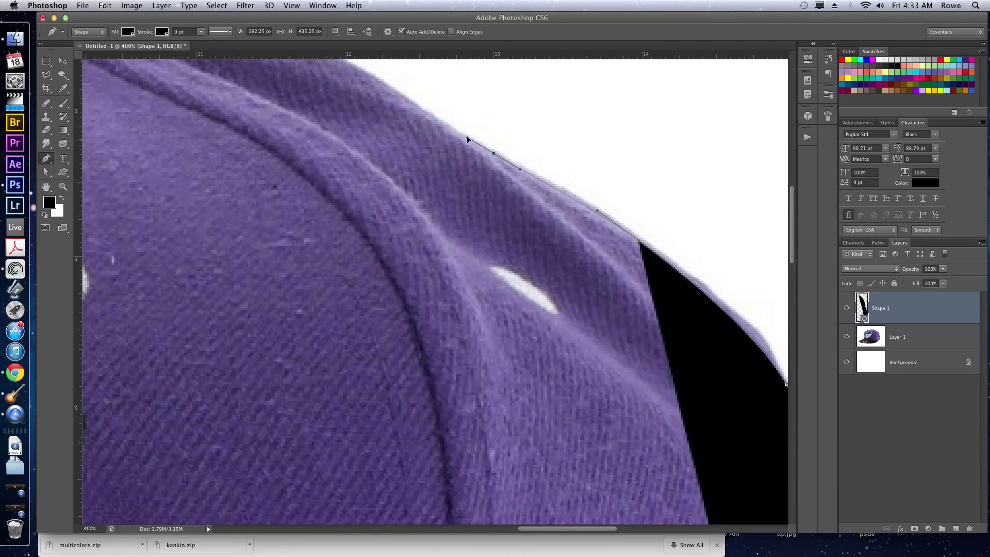
drag(496, 154, 467, 136)
drag(412, 103, 626, 213)
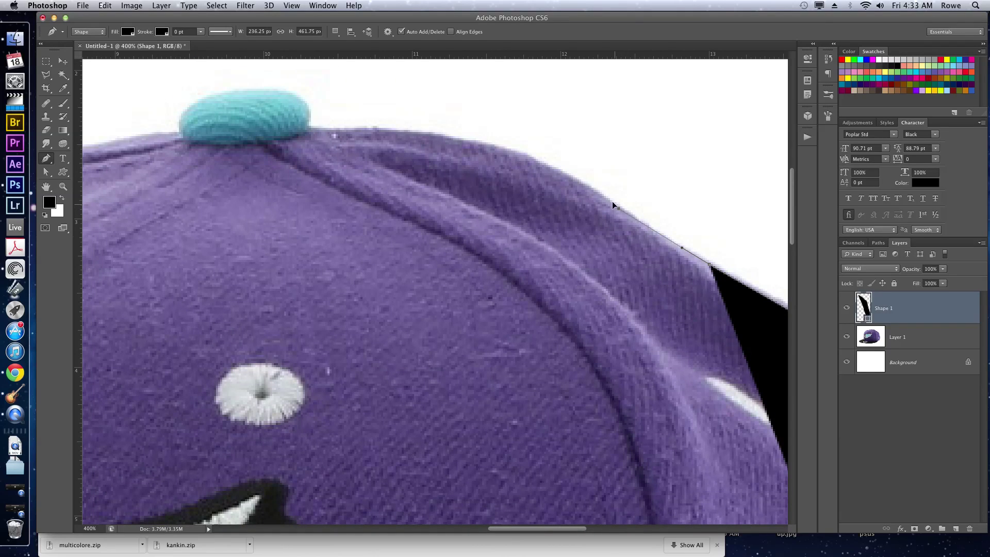
click(598, 192)
Step: Continue the crown outline past the top button and down the crown's front slope
drag(512, 149, 465, 138)
drag(398, 130, 602, 140)
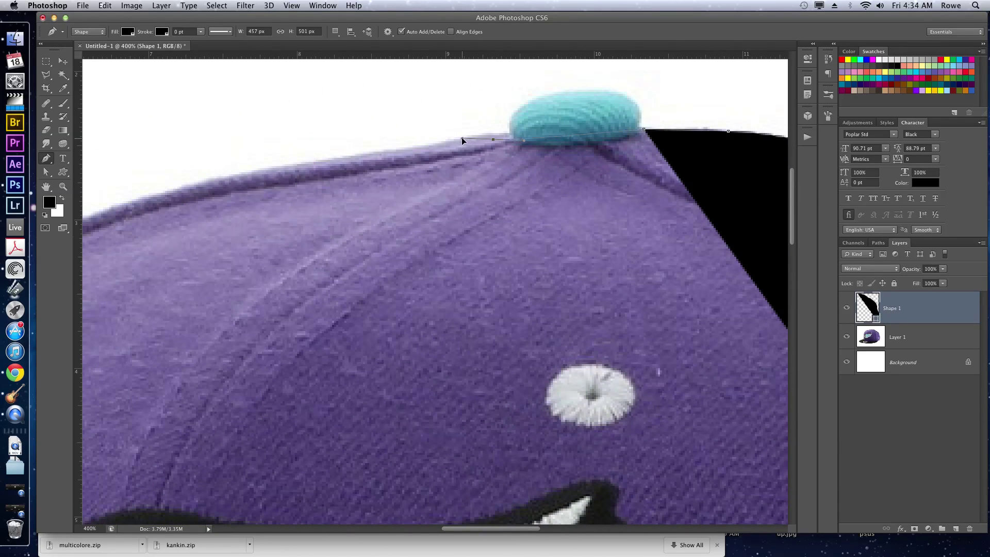
click(462, 138)
drag(407, 194, 579, 122)
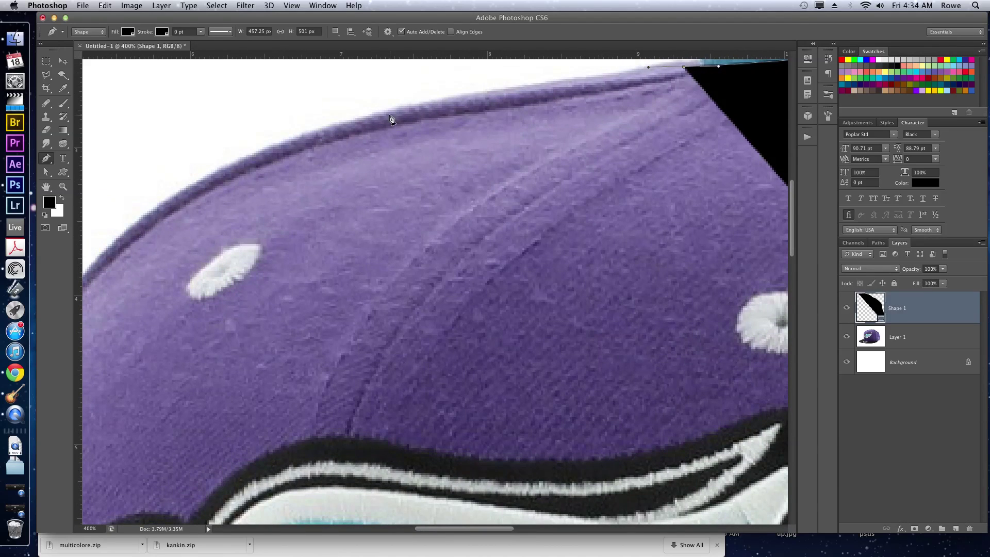
drag(386, 112, 368, 121)
click(345, 120)
drag(309, 203, 519, 148)
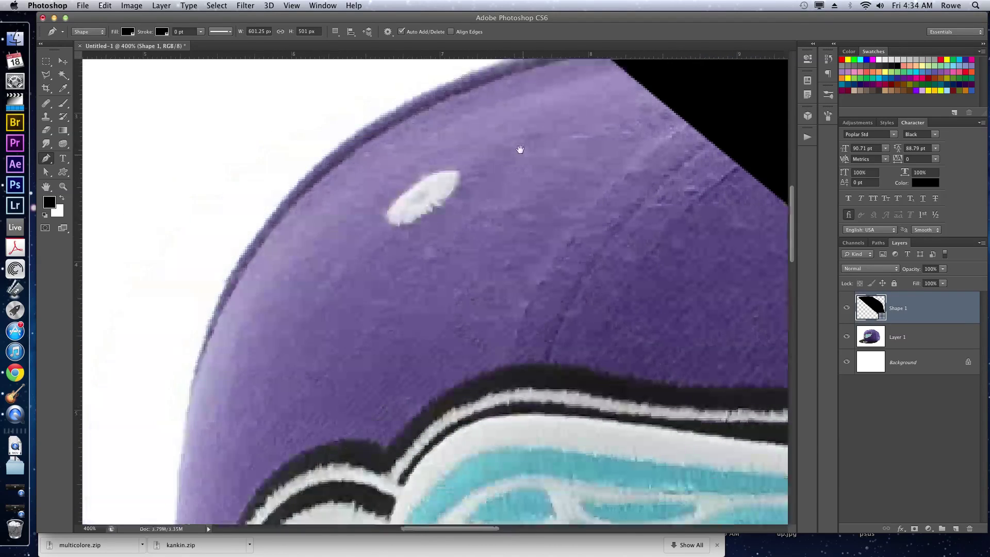
drag(330, 159, 262, 224)
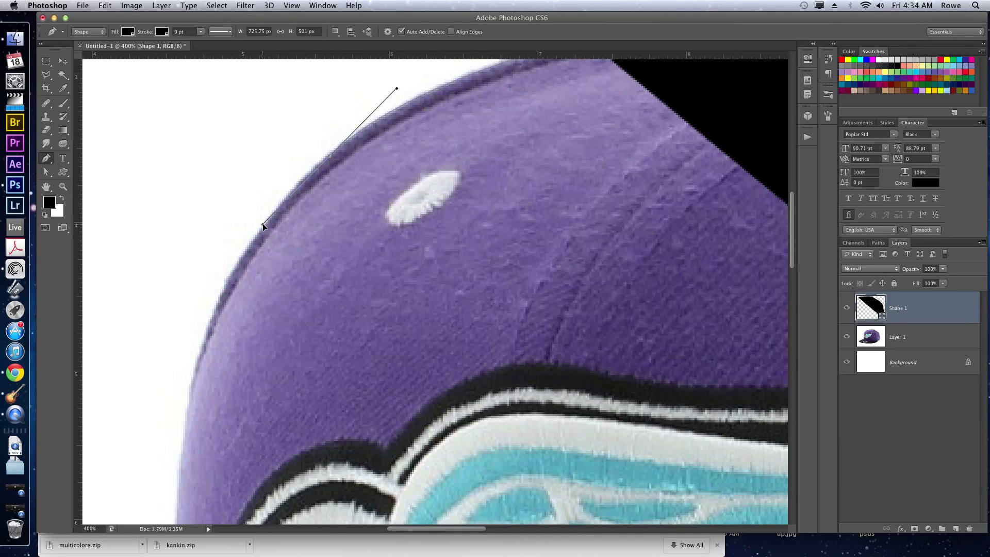
drag(227, 278, 338, 145)
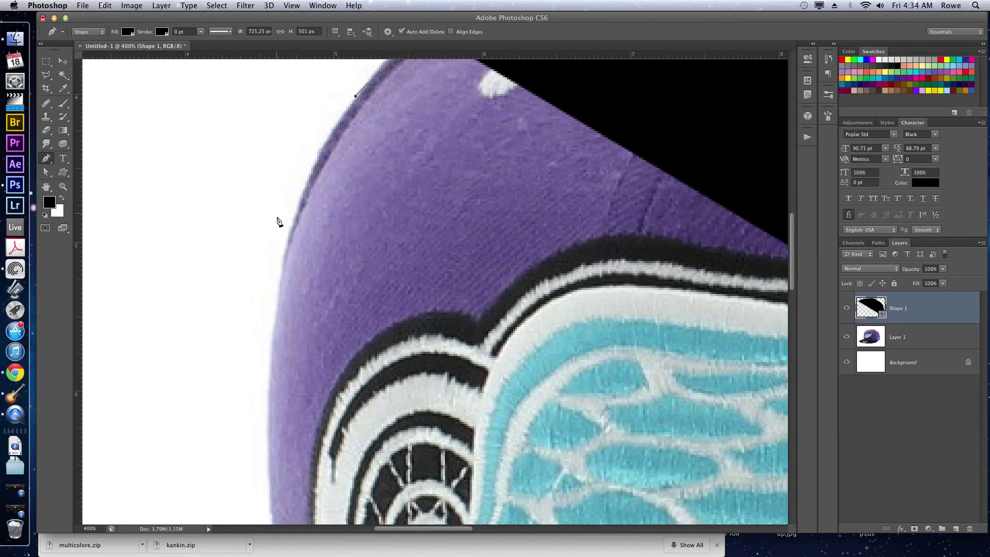
drag(284, 247, 267, 345)
drag(283, 304, 264, 141)
drag(240, 283, 246, 364)
Step: Trace the crown's bottom edge along the brim seam, ending with a sharp point at the right corner
drag(248, 424, 264, 219)
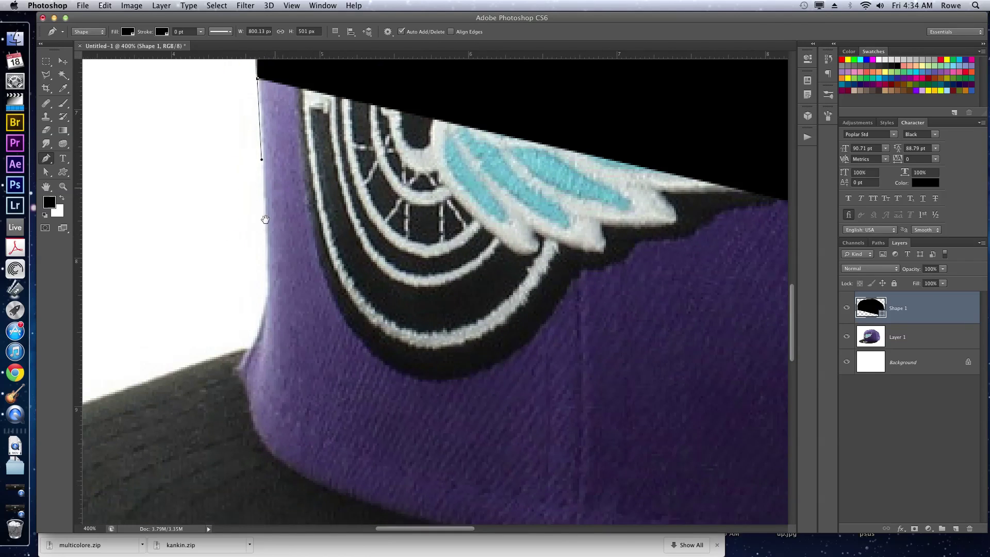
drag(265, 308, 254, 340)
click(235, 374)
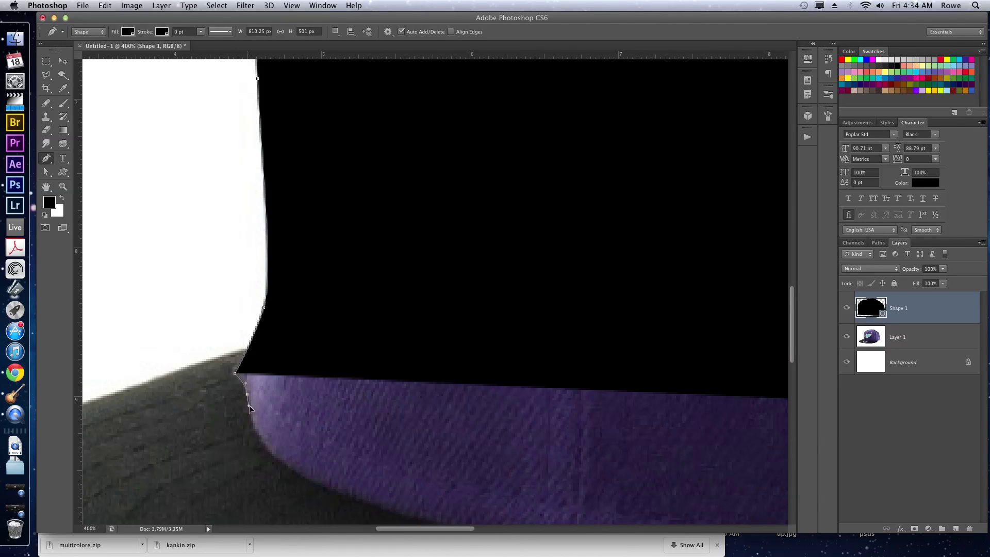
drag(268, 431, 216, 249)
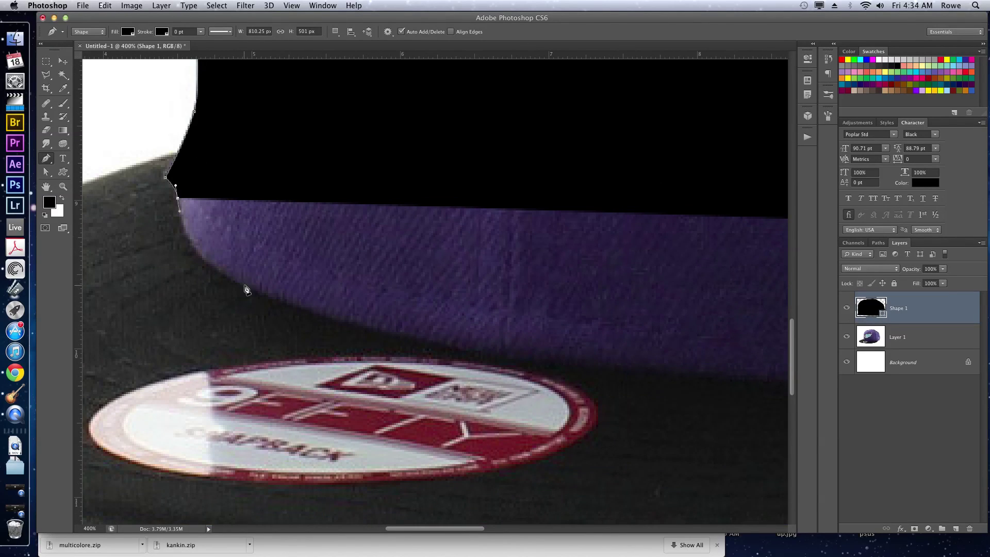
drag(246, 287, 309, 309)
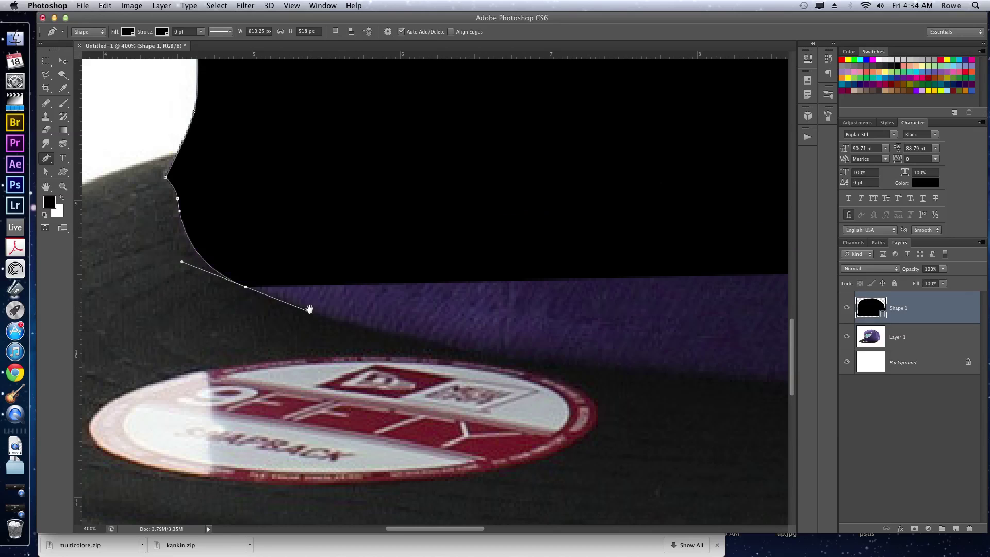
drag(518, 384, 200, 303)
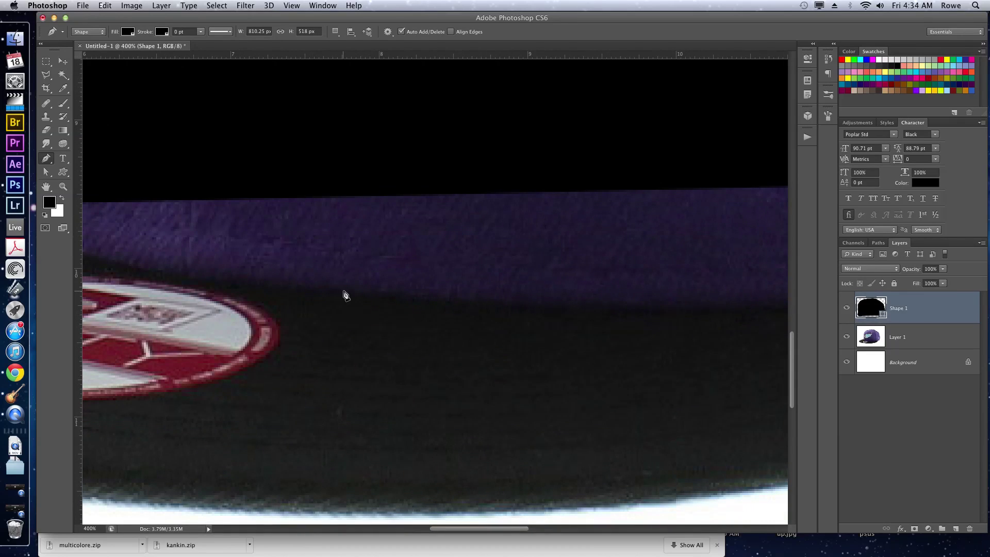
mouse_move(346, 291)
mouse_down()
mouse_move(537, 302)
mouse_move(237, 325)
mouse_up()
drag(521, 310, 332, 318)
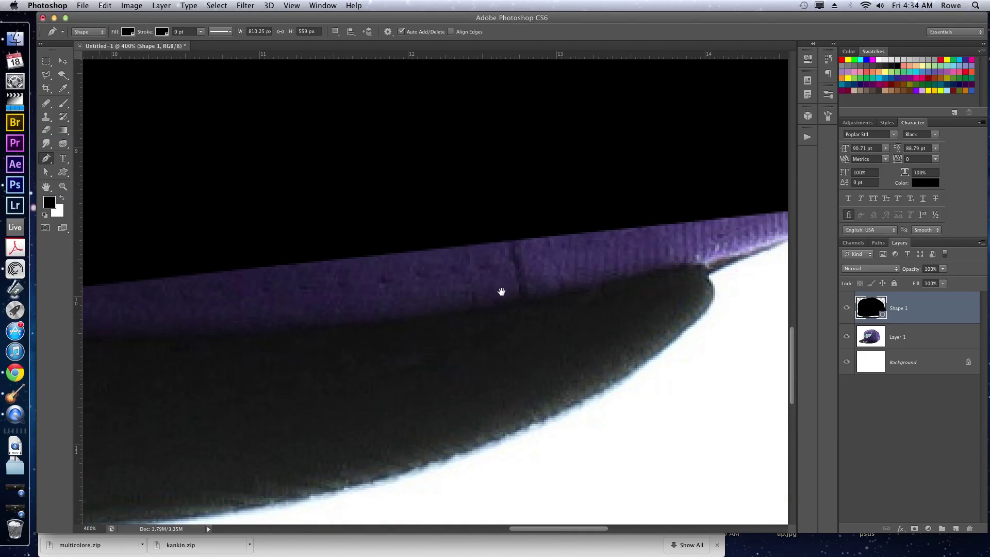
drag(548, 296, 534, 258)
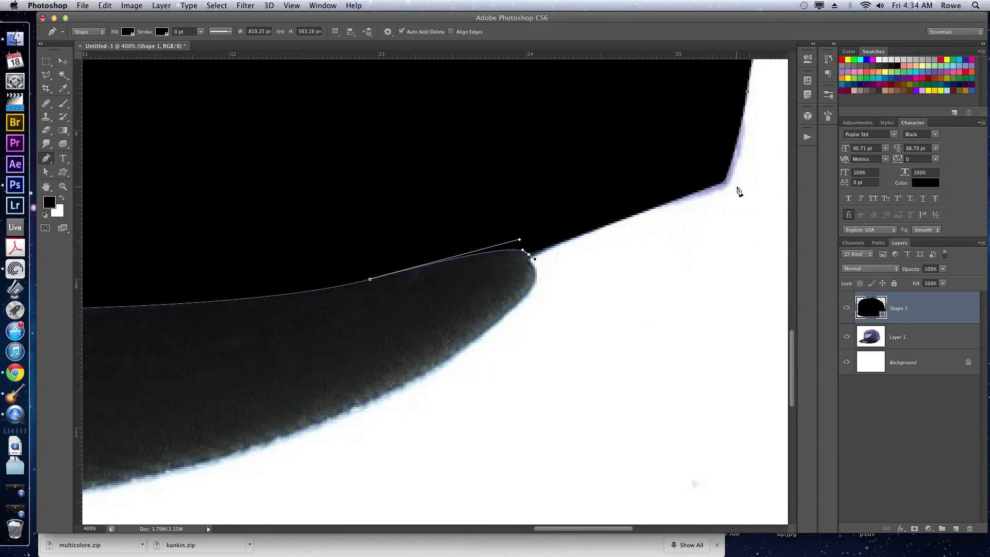
click(722, 186)
Step: Finish the Shape 1 path, zoom out to fit the cap, and hide Shape 1
key(Return)
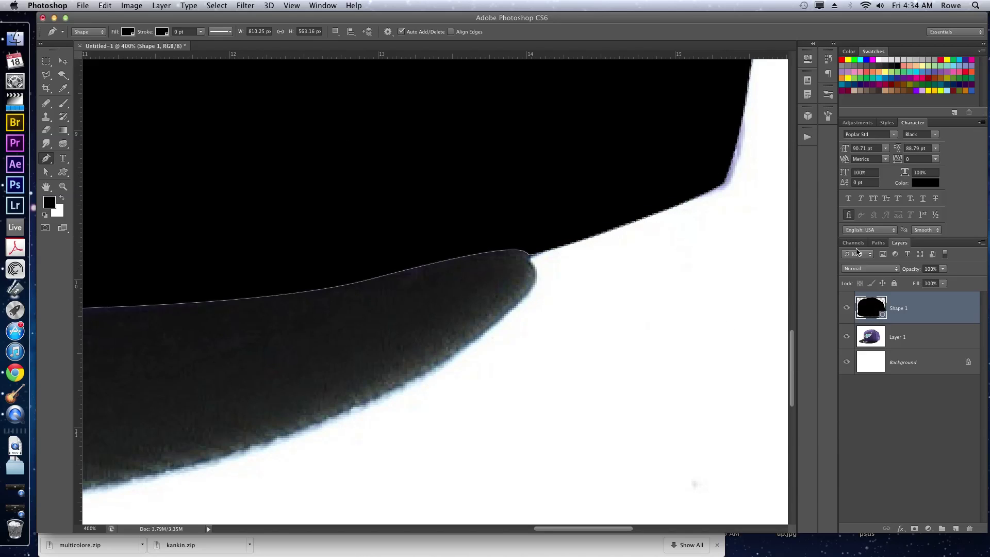
key(super+minus)
key(super+minus)
key(super+minus)
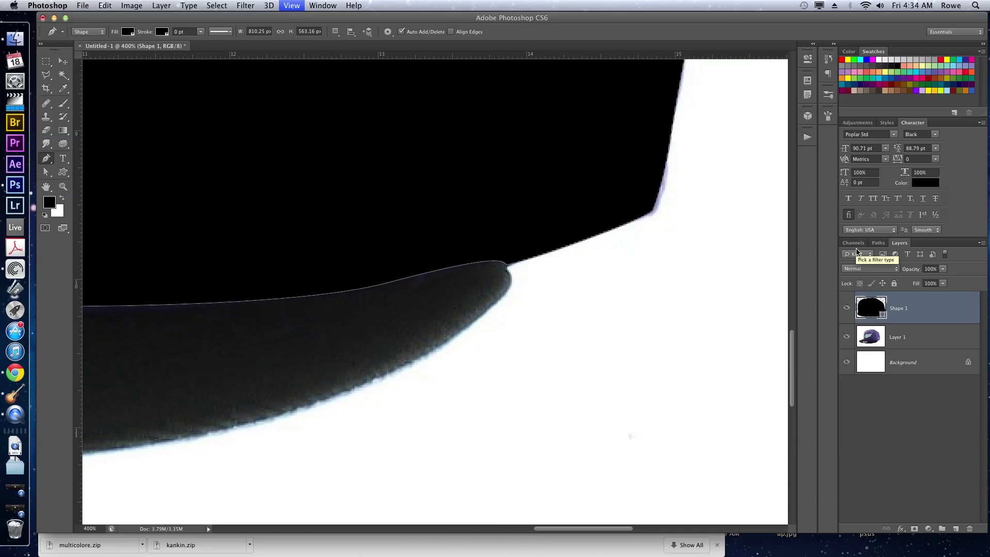
key(super+minus)
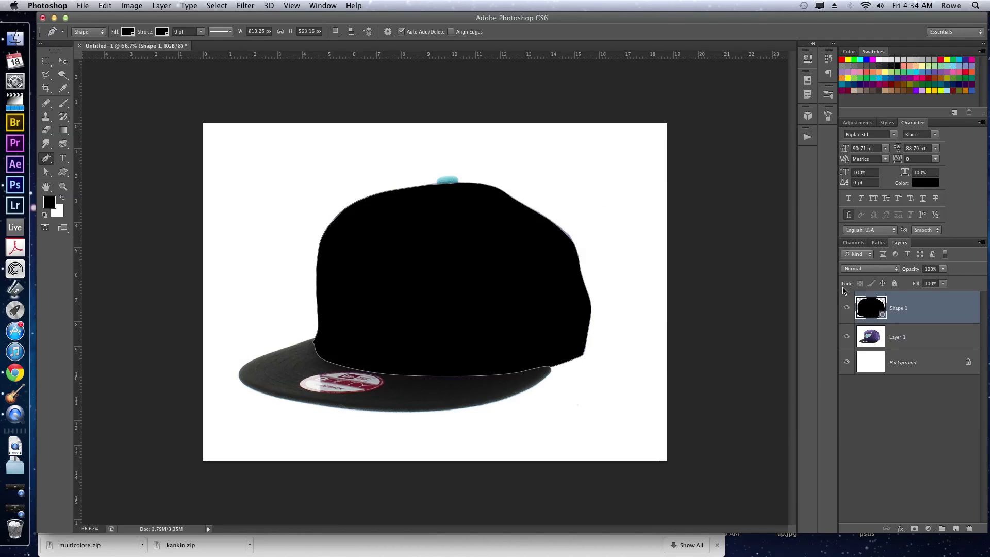
click(846, 308)
click(846, 310)
click(846, 310)
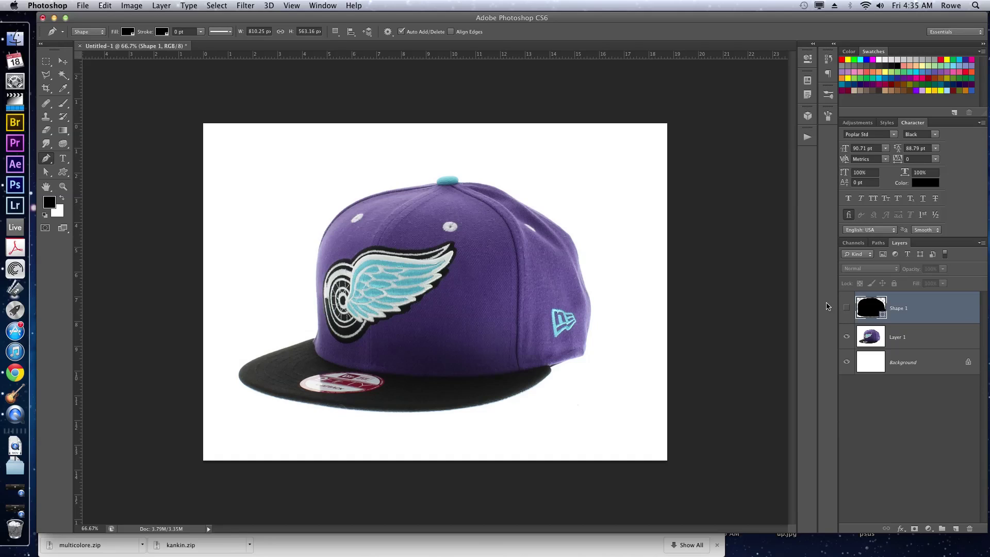
Step: Sample the cap's purple with the Eyedropper and fill the visible Shape 1 with it
key(i)
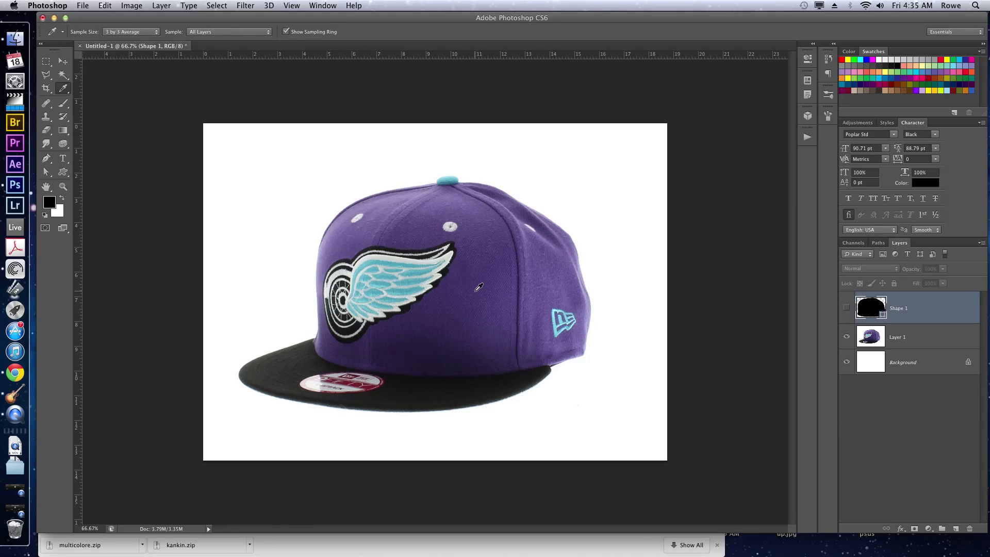
click(479, 287)
click(846, 308)
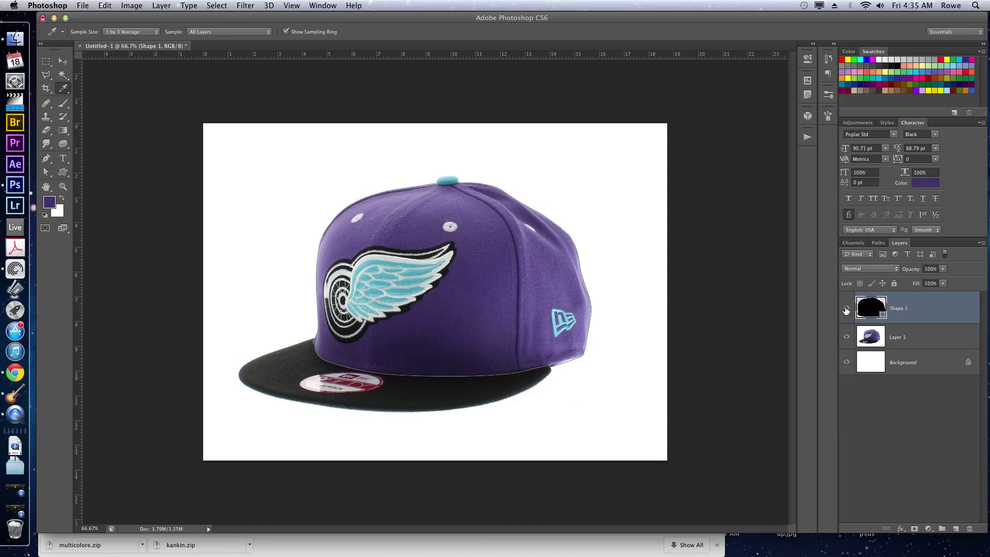
key(x)
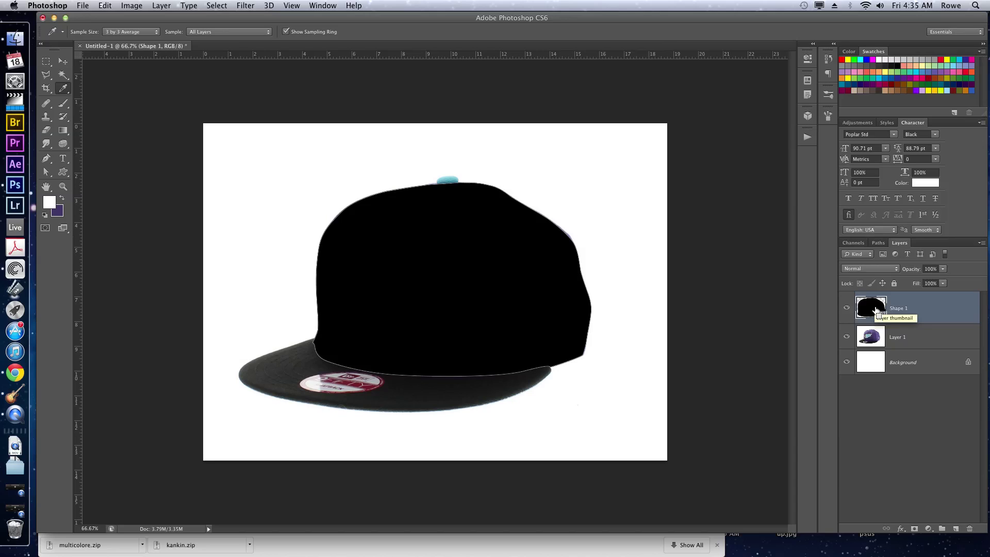
key(super+BackSpace)
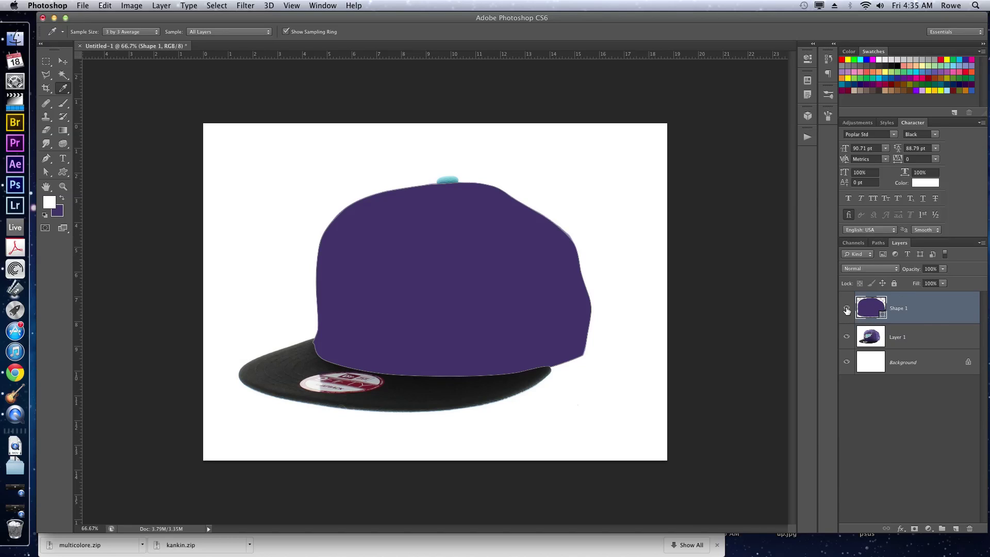
Step: Hide the purple crown shape and zoom in on the brim
key(v)
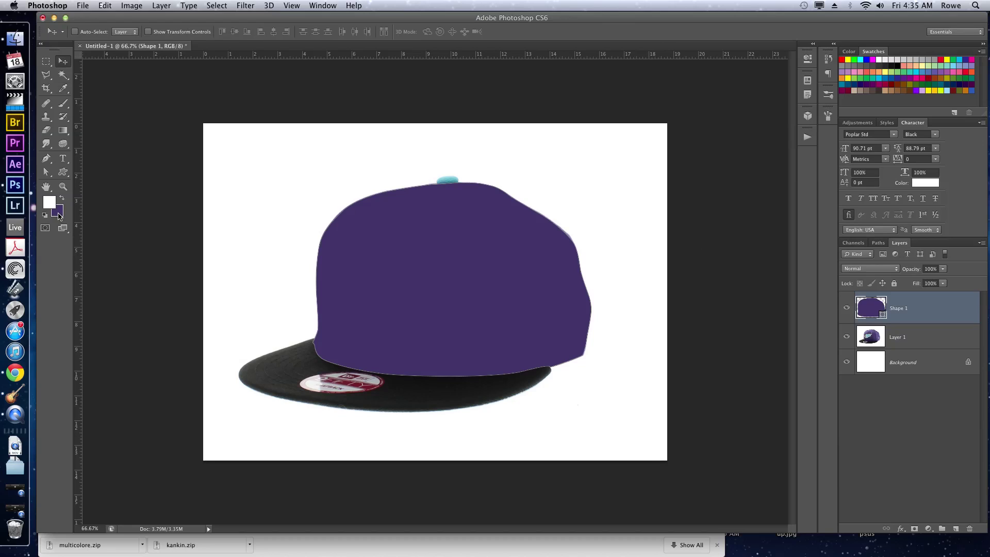
click(62, 199)
click(62, 198)
click(846, 308)
key(z)
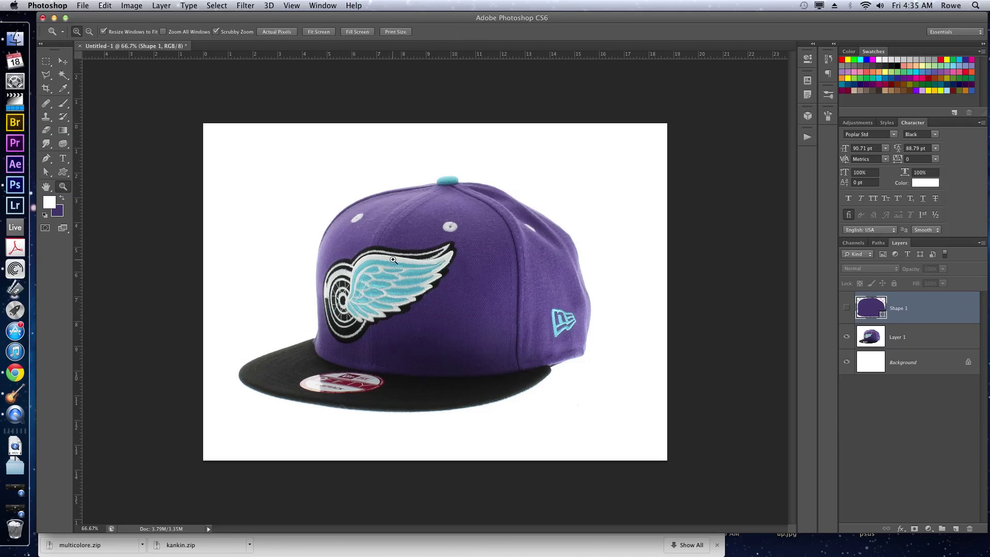
drag(406, 355, 444, 195)
scroll(444, 195, down, 5)
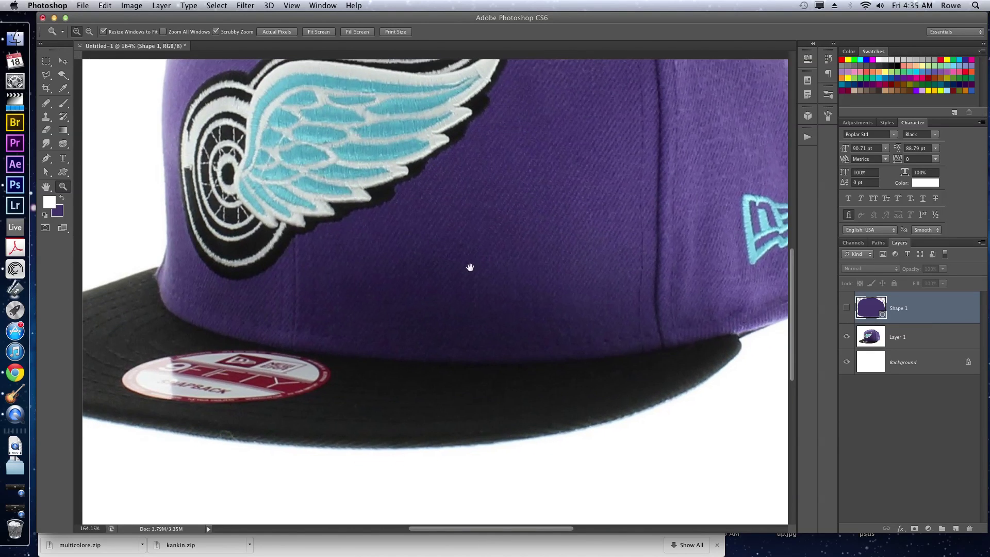
Step: Trace a new shape from the brim's right end along its bottom edge and left tip to the crown seam
key(p)
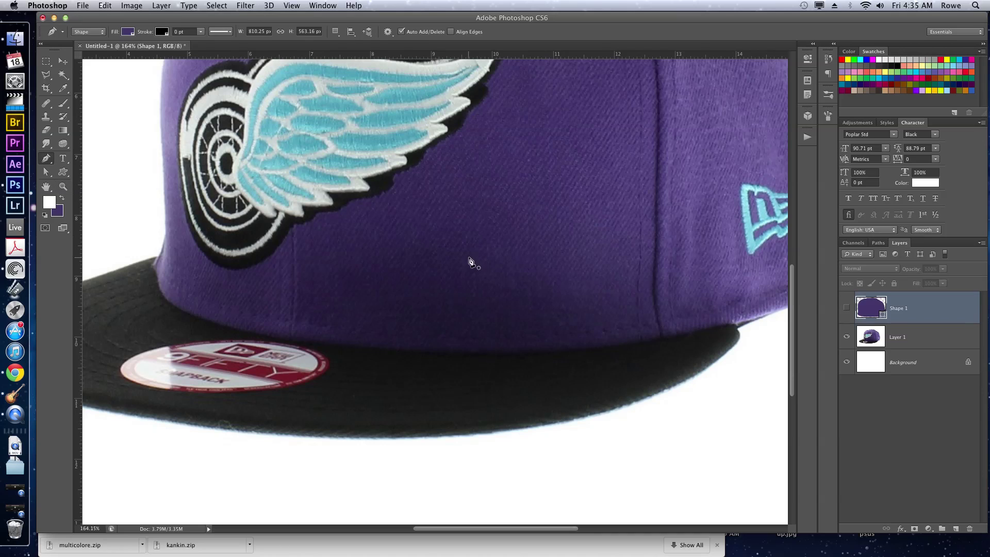
key(d)
click(741, 324)
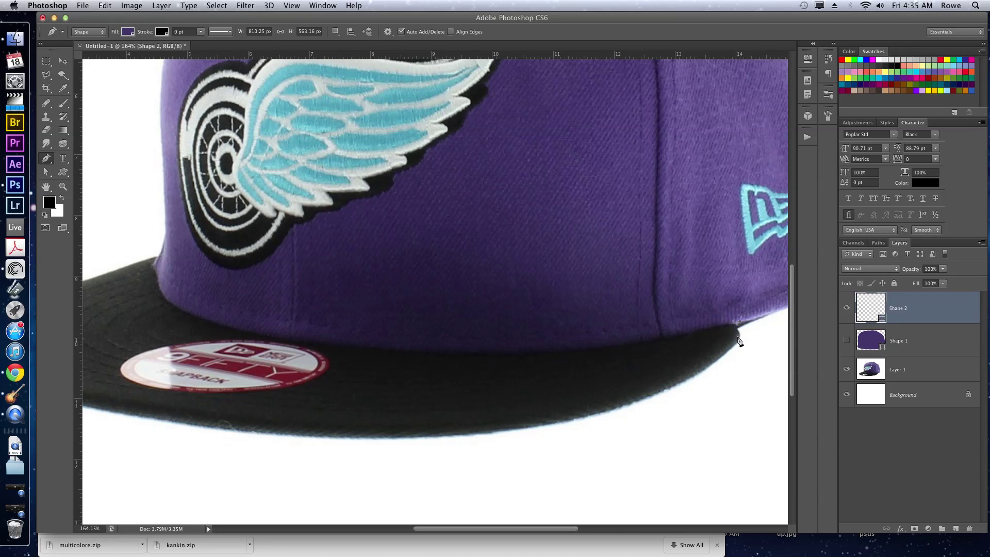
drag(737, 337, 731, 353)
drag(590, 415, 610, 408)
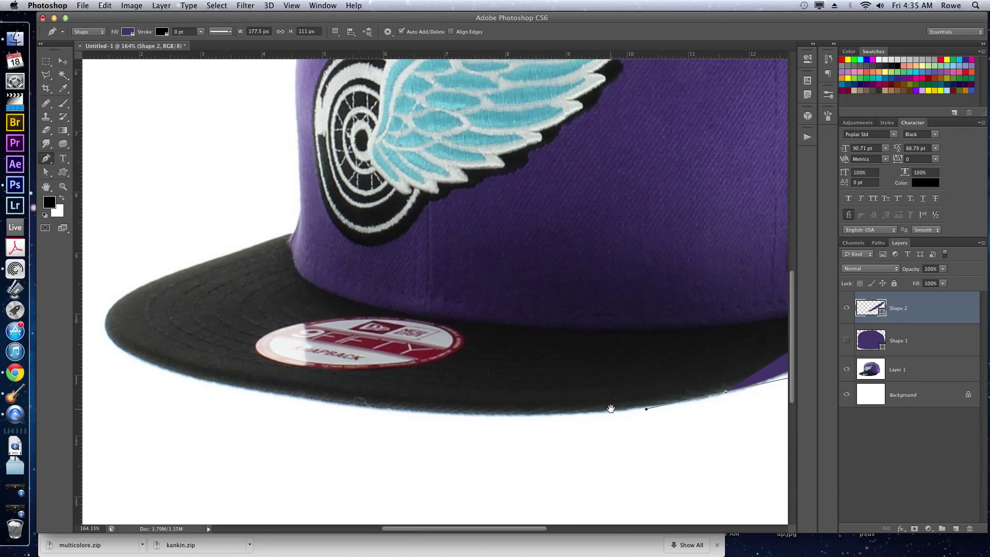
drag(406, 412, 319, 405)
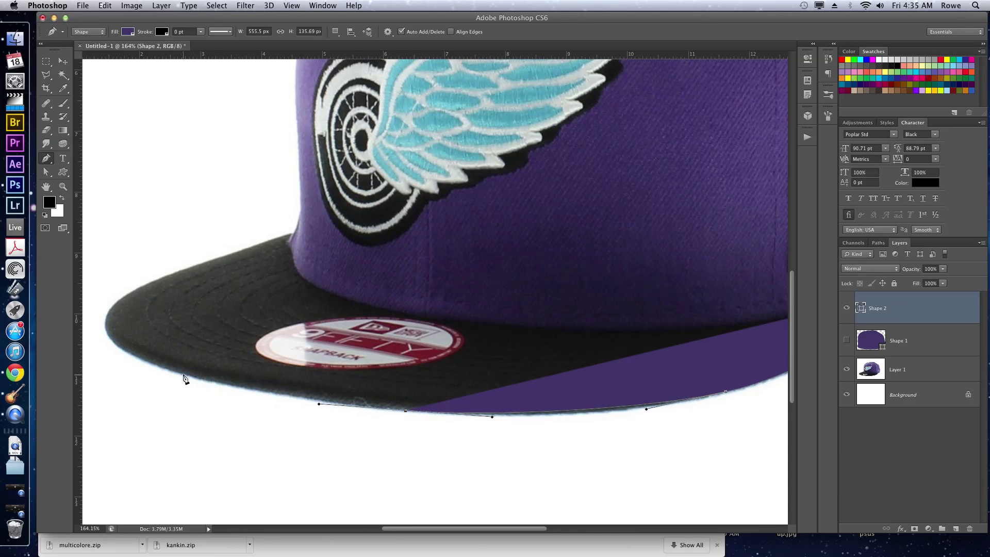
drag(182, 370, 123, 349)
drag(123, 302, 152, 279)
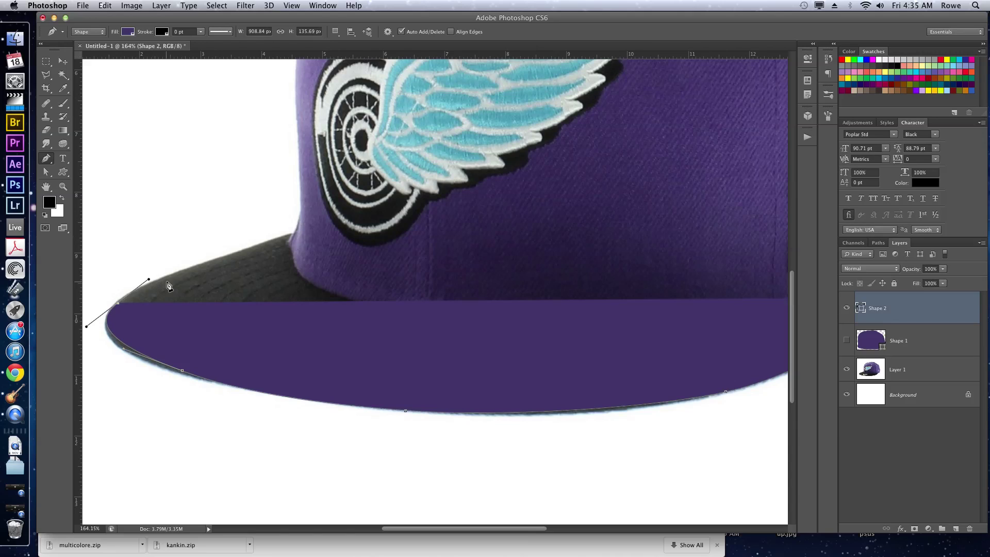
drag(216, 259, 240, 251)
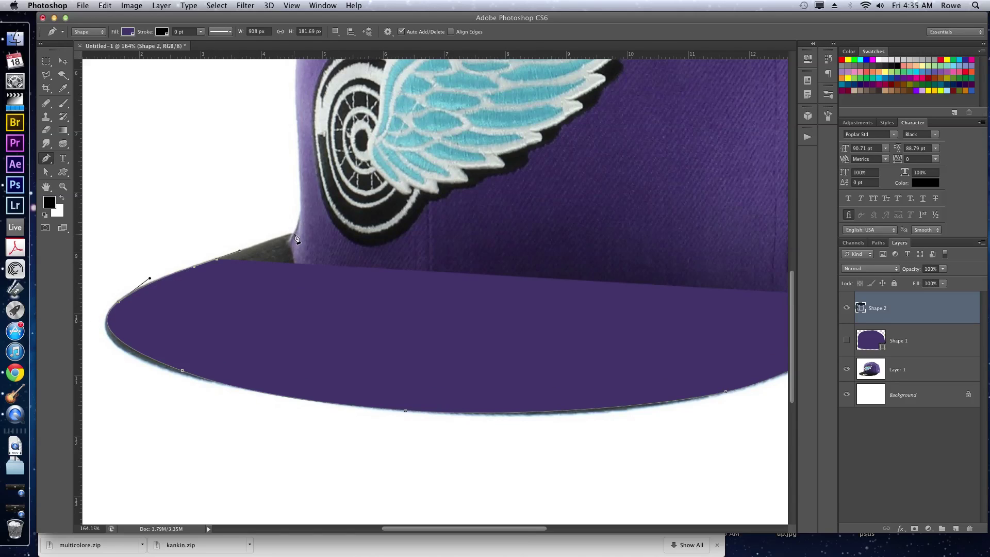
click(294, 235)
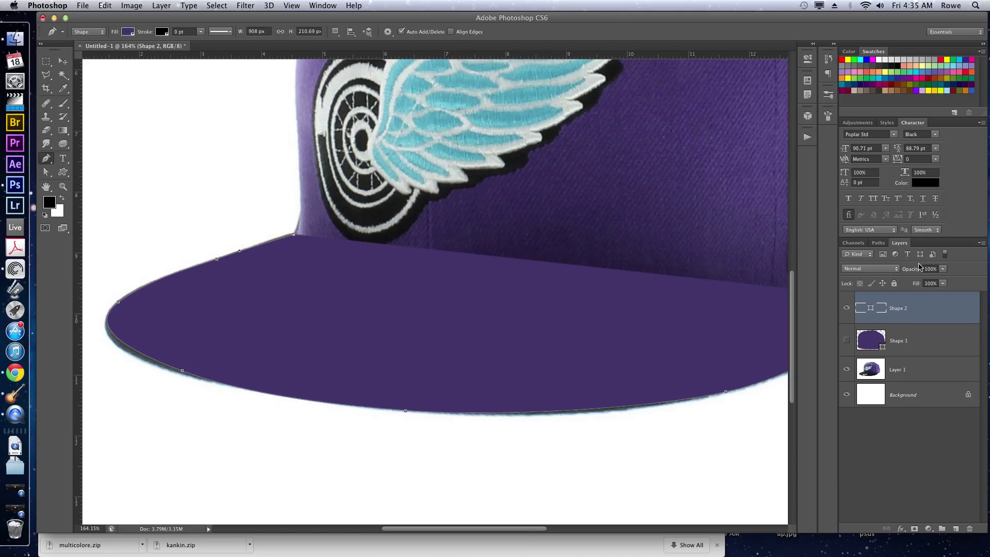
Step: Lower Shape 2 to 68% opacity, close the brim outline along its top edge, and fill it black
drag(917, 269, 899, 272)
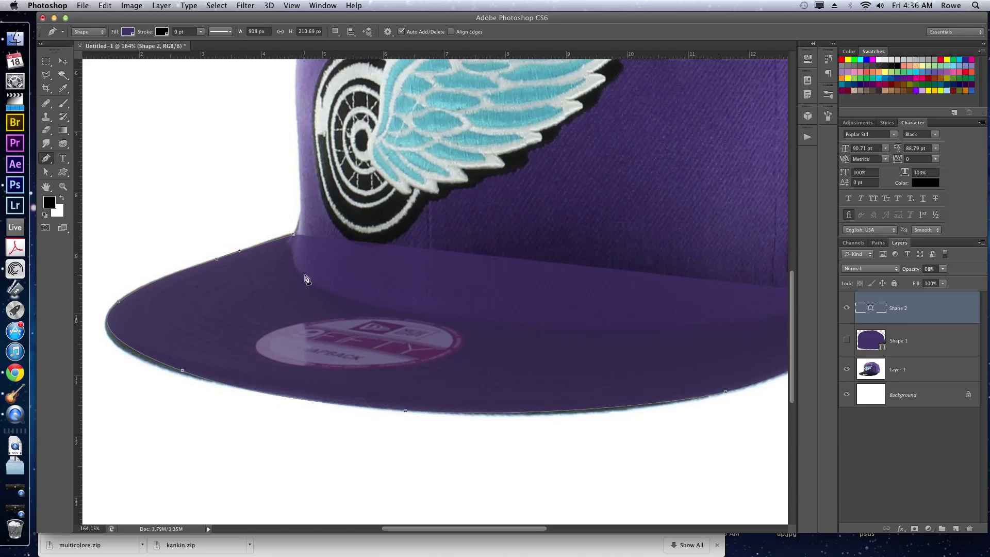
drag(305, 278, 322, 289)
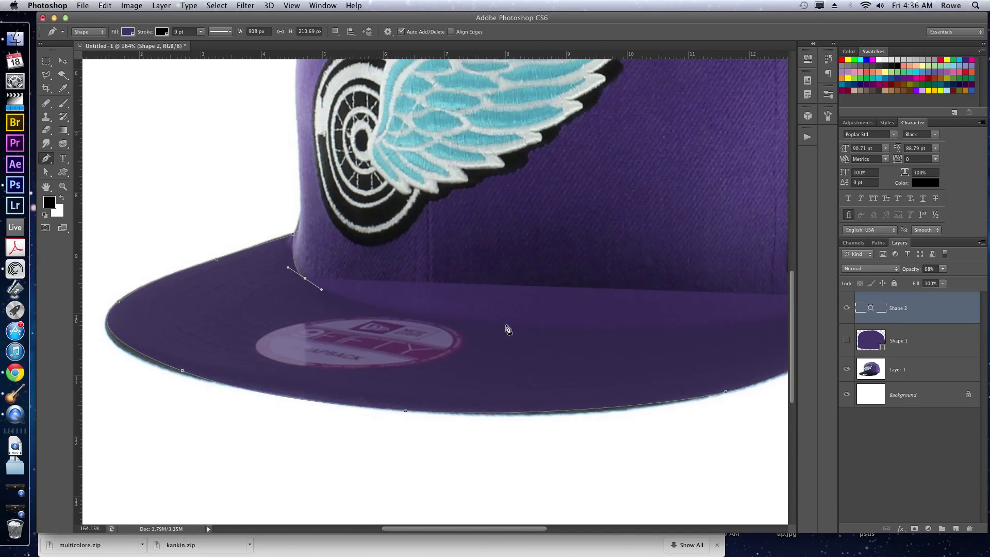
drag(505, 325, 483, 342)
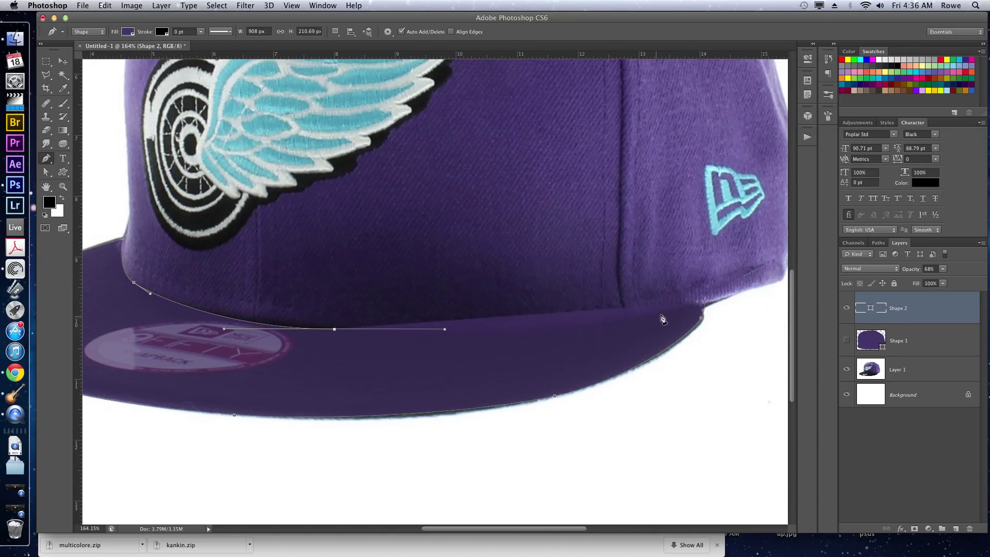
click(703, 305)
drag(730, 297, 744, 284)
key(Return)
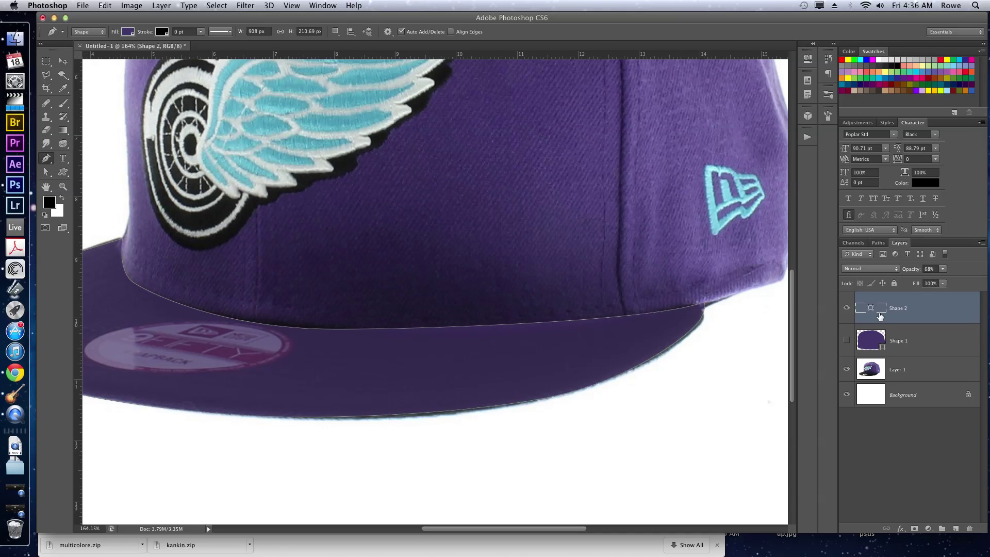
key(x)
key(super+BackSpace)
key(v)
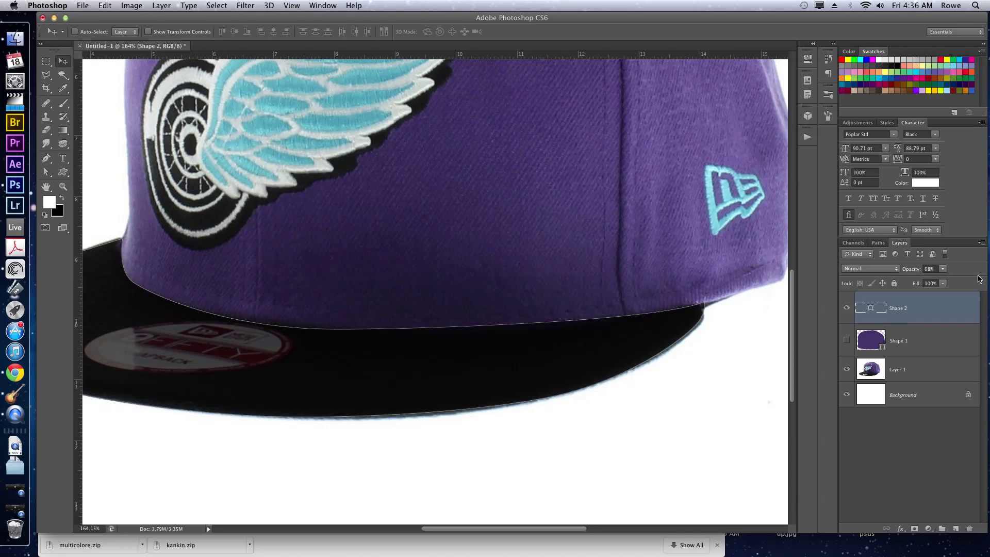
Step: Restore Shape 2 to full opacity, show Shape 1, and send Shape 2 below the crown layer
key(0)
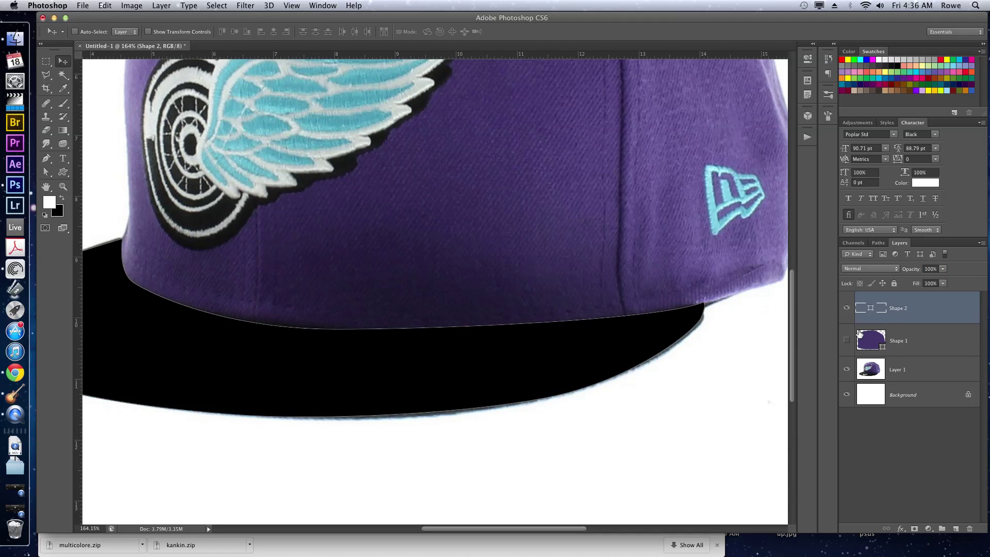
click(847, 340)
drag(914, 309, 920, 305)
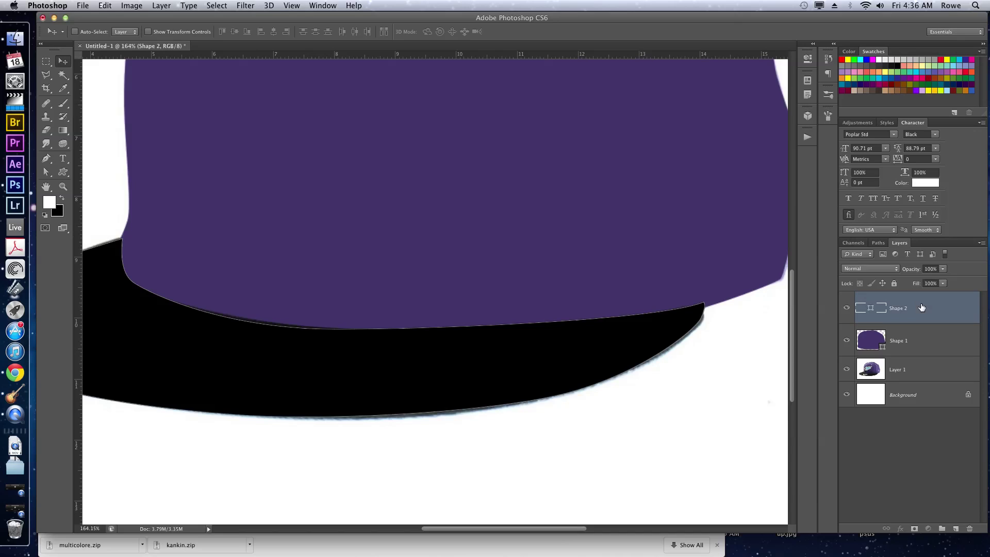
key(super+0)
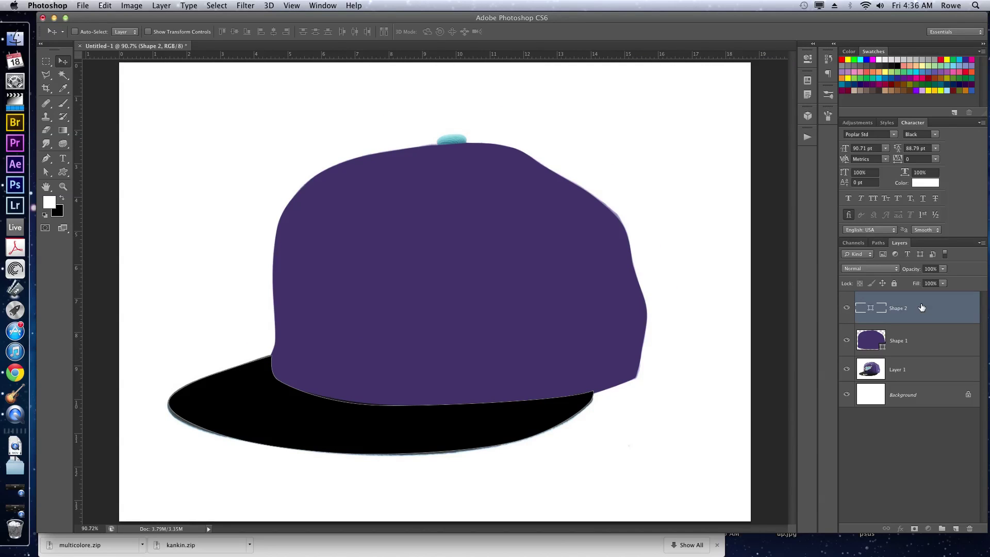
key(super+s)
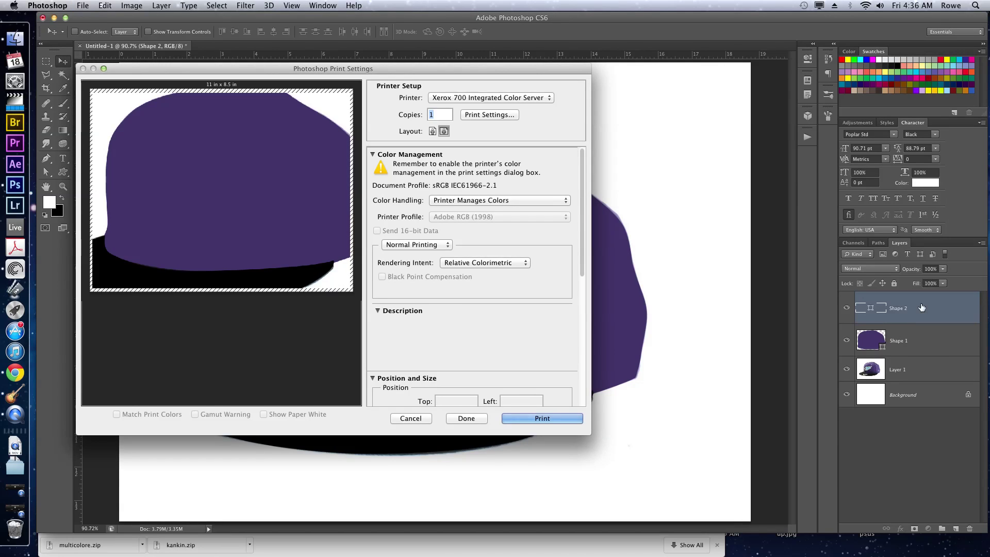
key(Escape)
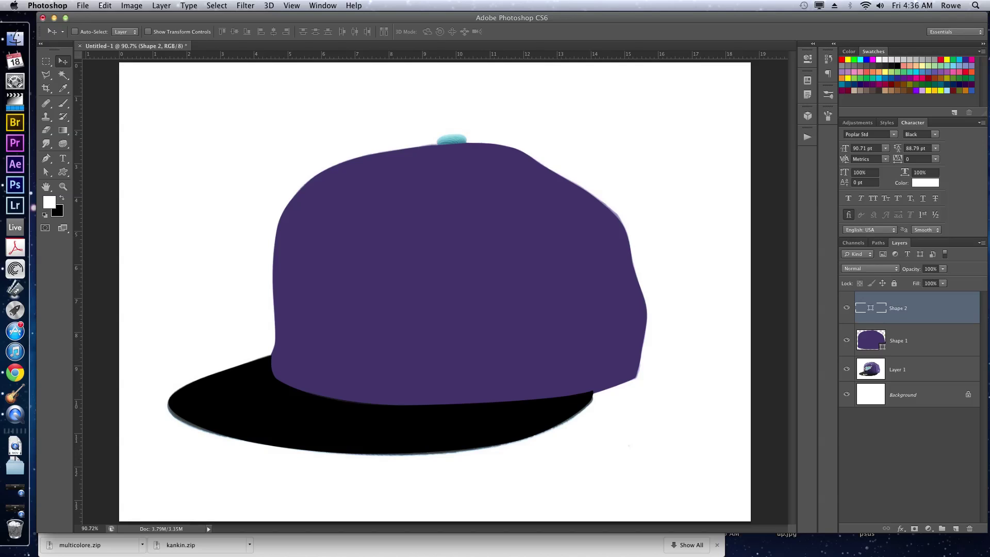
key(super+bracketleft)
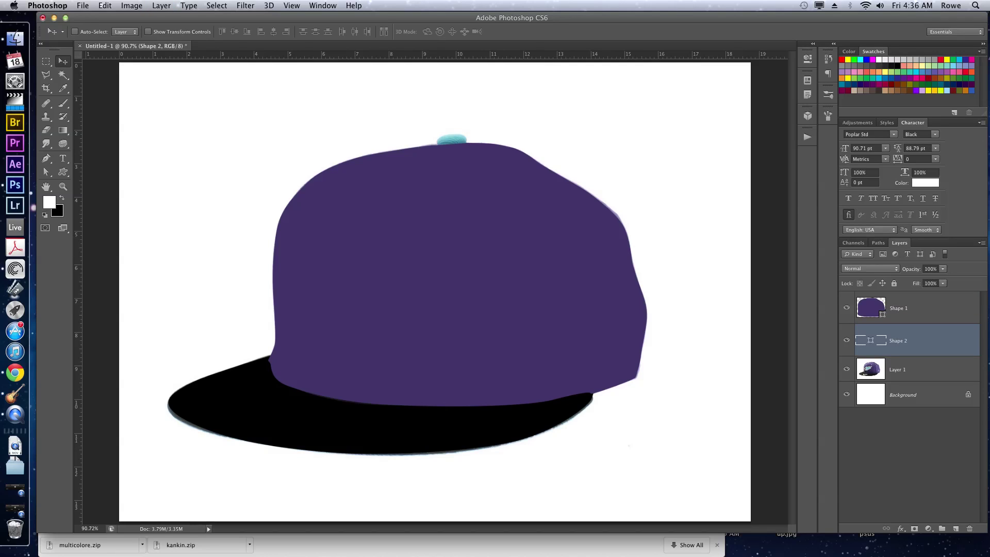
Step: Hide Shape 1, zoom in on the logo, and start a black shape down its left side
click(846, 308)
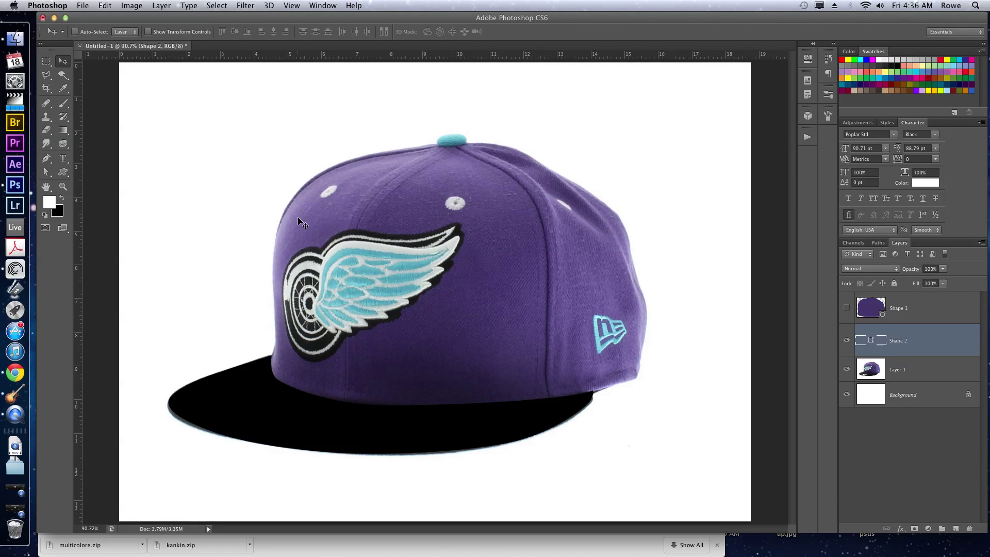
key(p)
key(super+equal)
key(super+equal)
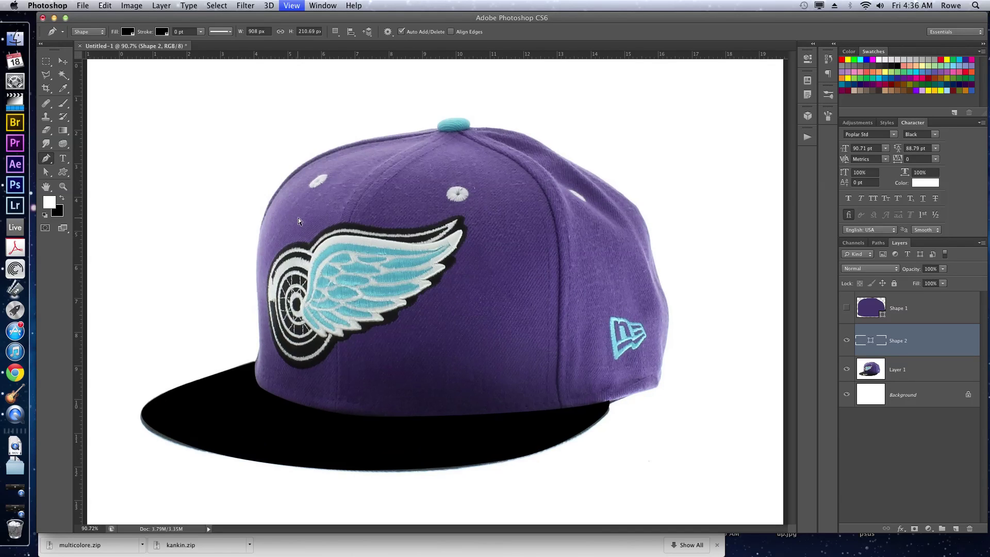
key(super+equal)
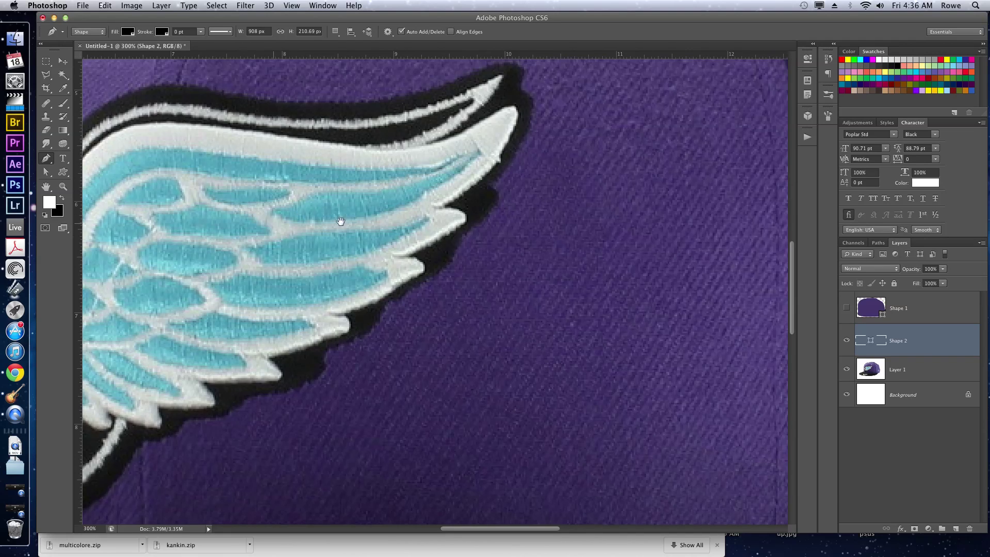
drag(298, 218, 475, 209)
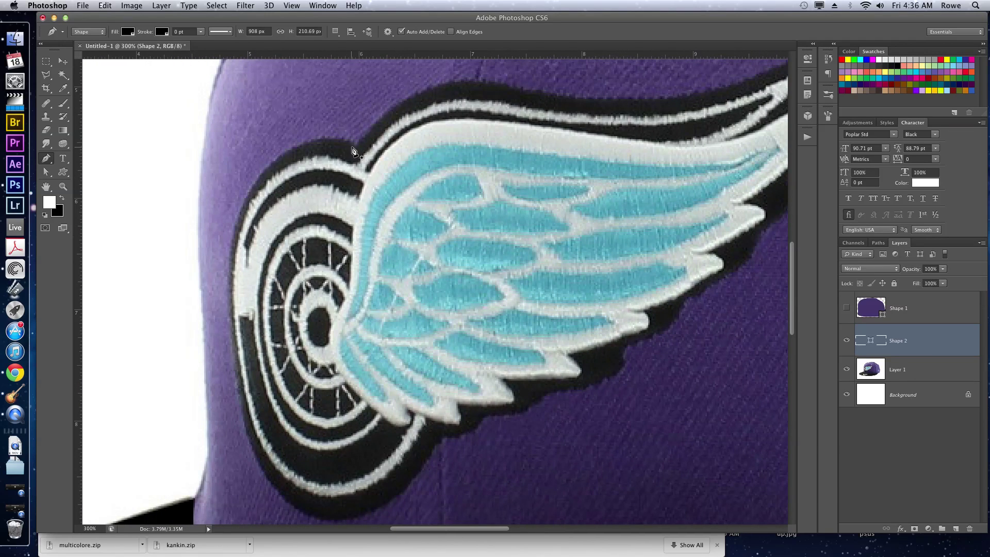
key(d)
click(354, 146)
drag(305, 146, 277, 155)
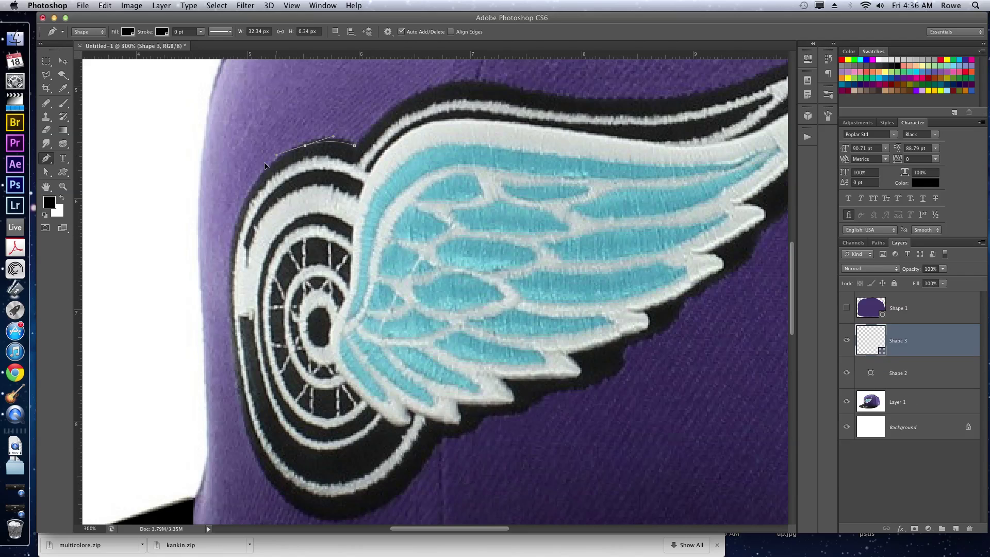
drag(236, 227, 228, 267)
drag(244, 414, 255, 450)
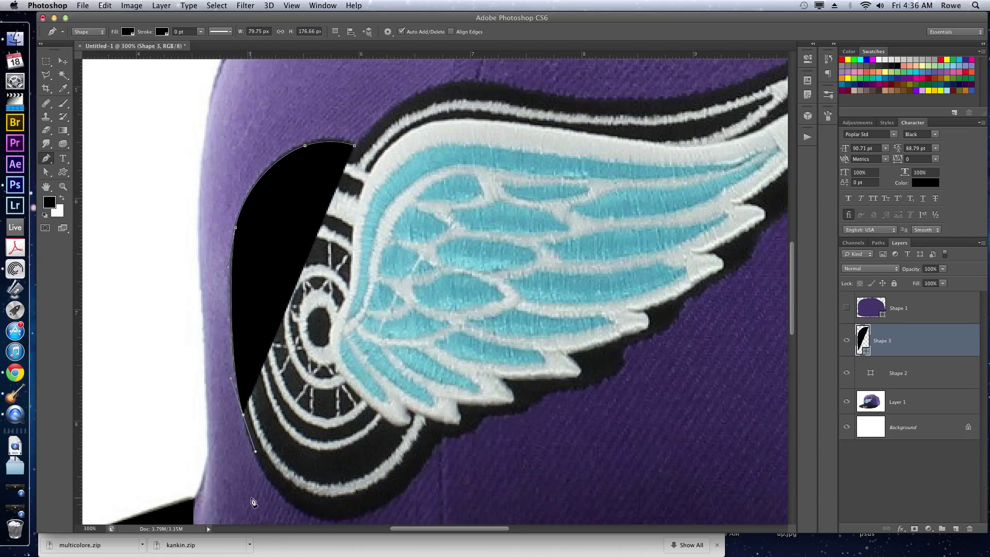
drag(315, 516, 354, 520)
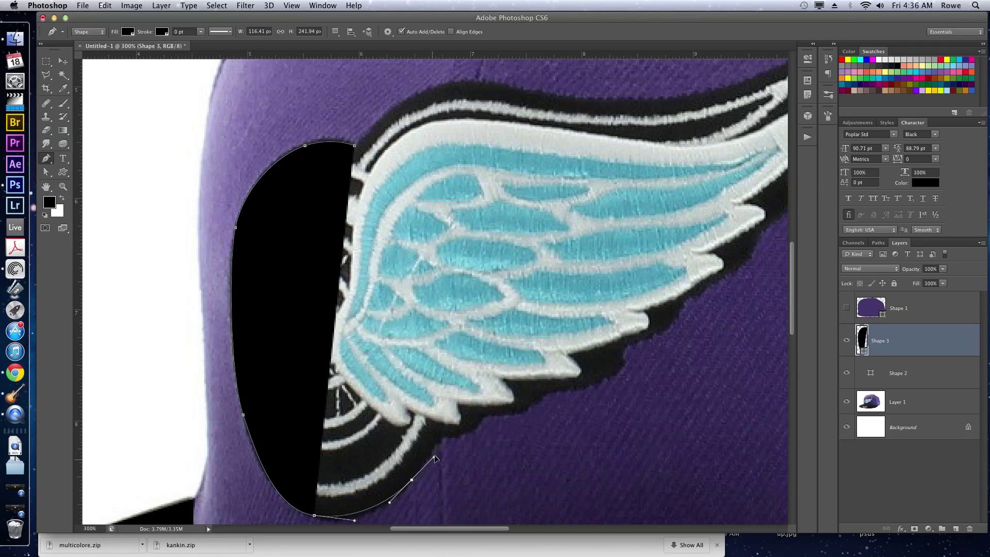
Step: Continue the logo outline along the wing's feathered underside, around the tip, and onto its top edge
drag(412, 479, 442, 442)
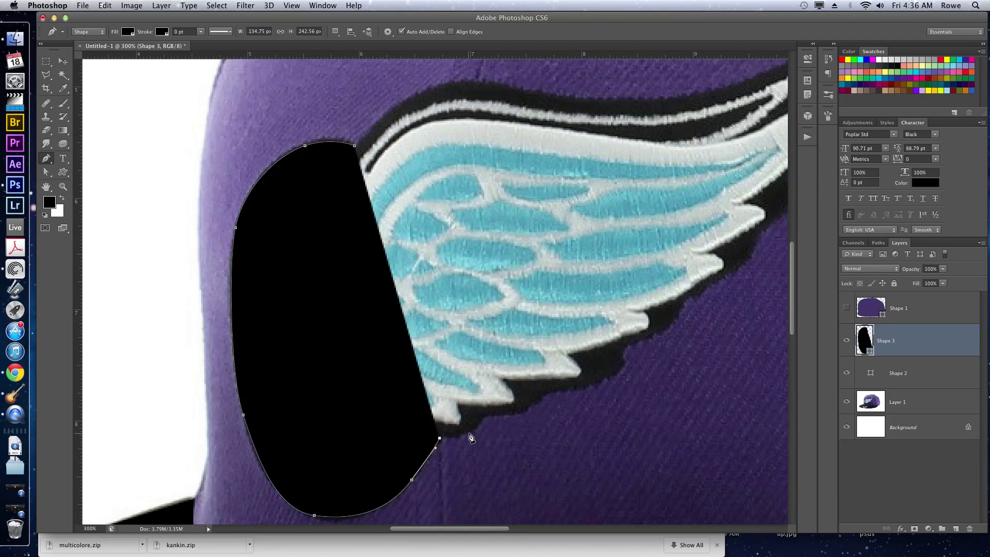
click(472, 432)
click(485, 415)
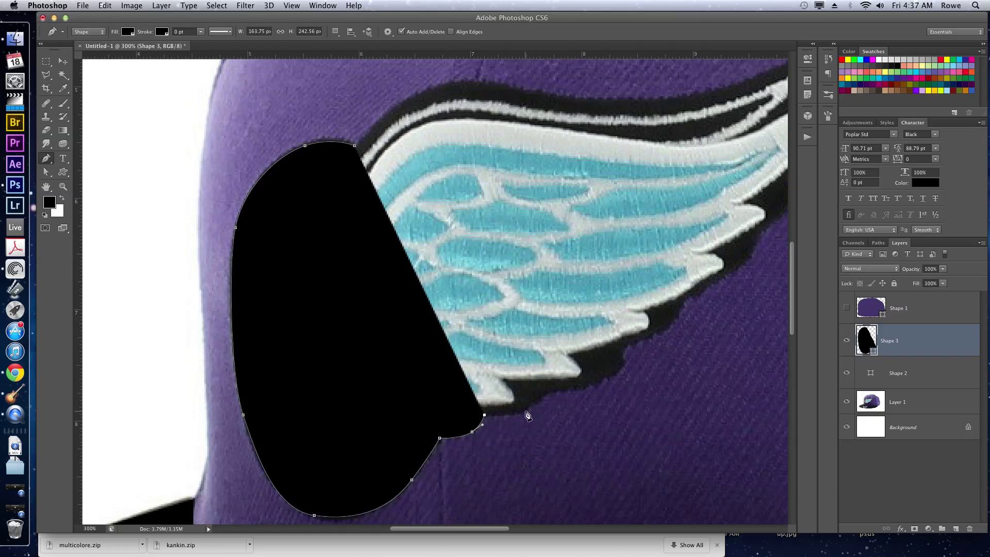
drag(523, 410, 534, 404)
click(543, 392)
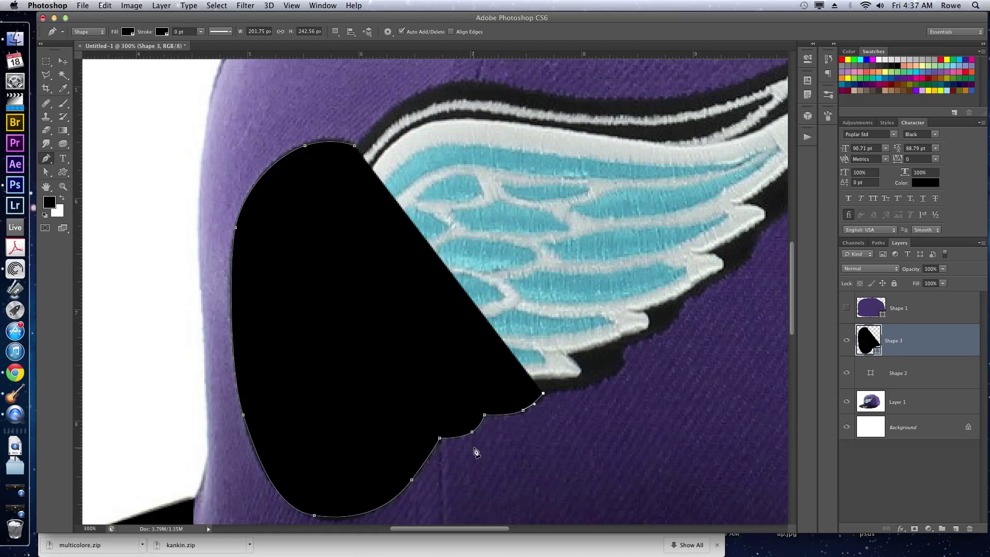
drag(600, 380, 639, 325)
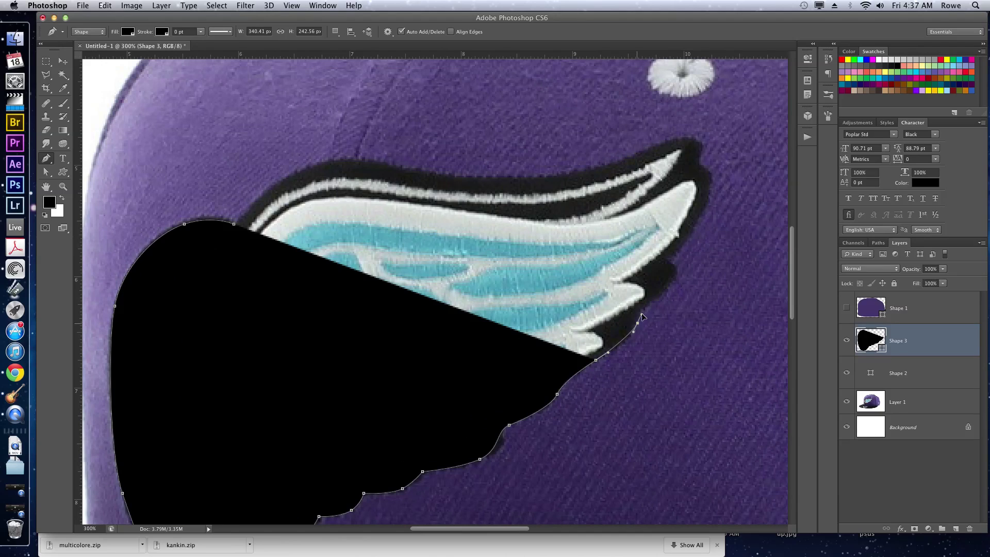
drag(673, 280, 678, 271)
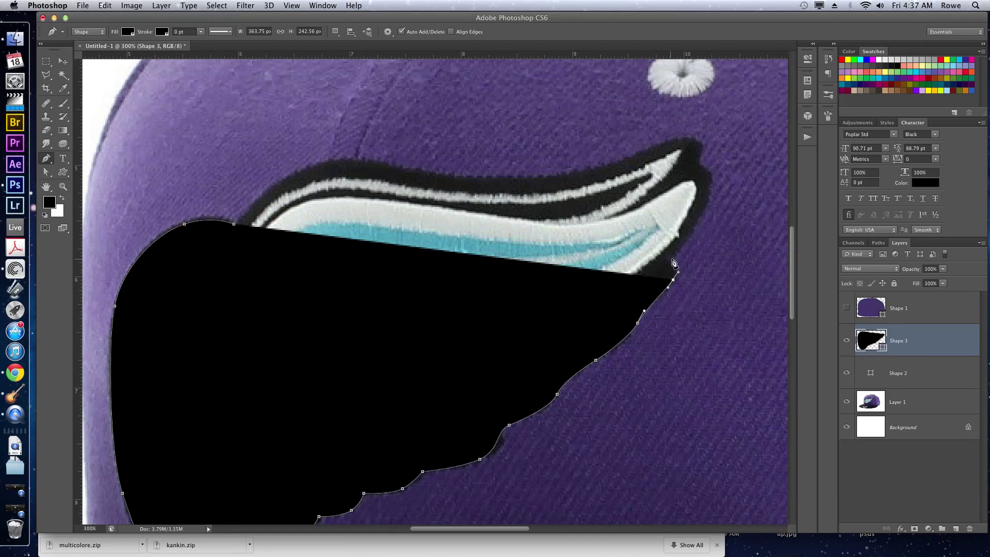
click(670, 262)
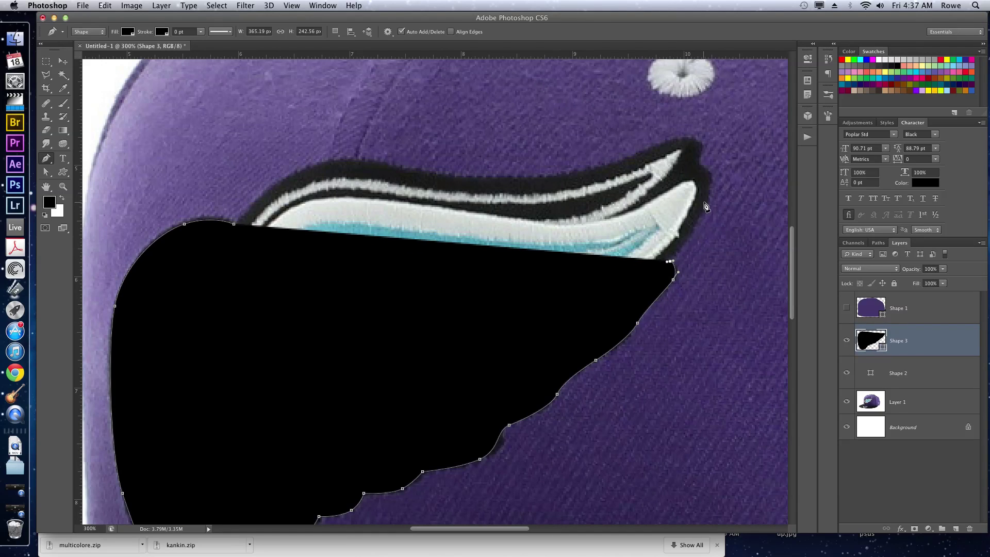
drag(704, 204, 712, 178)
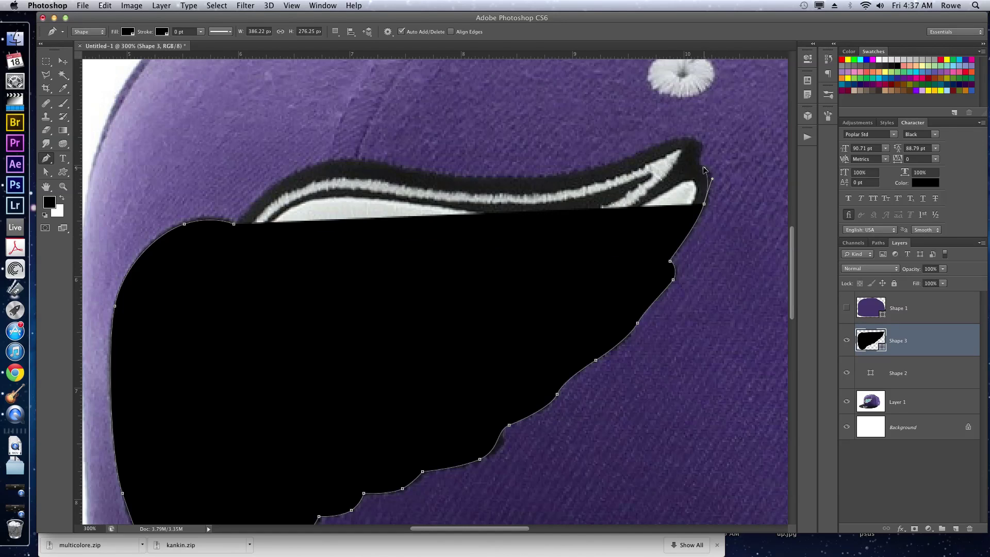
click(704, 168)
click(698, 145)
drag(678, 139, 658, 145)
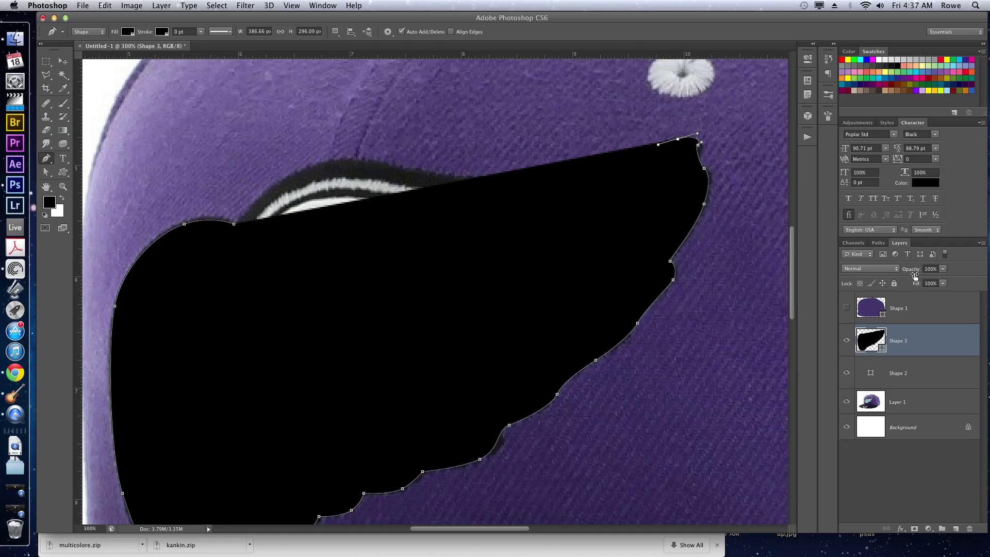
Step: Set Shape 3 to 40% opacity, trace the wing's top edge back to the start, and close the path
drag(914, 275, 885, 272)
click(582, 171)
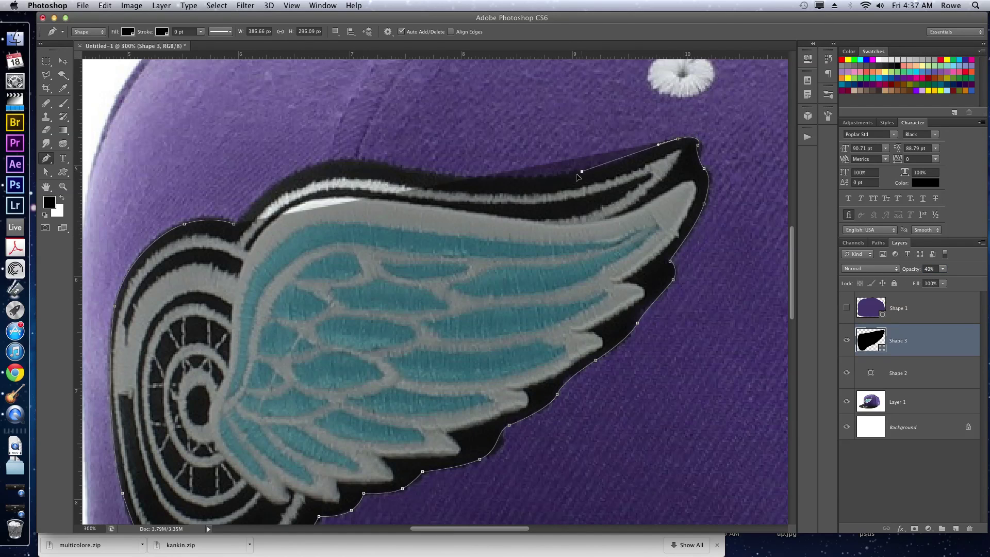
drag(577, 177, 558, 180)
drag(456, 174, 418, 172)
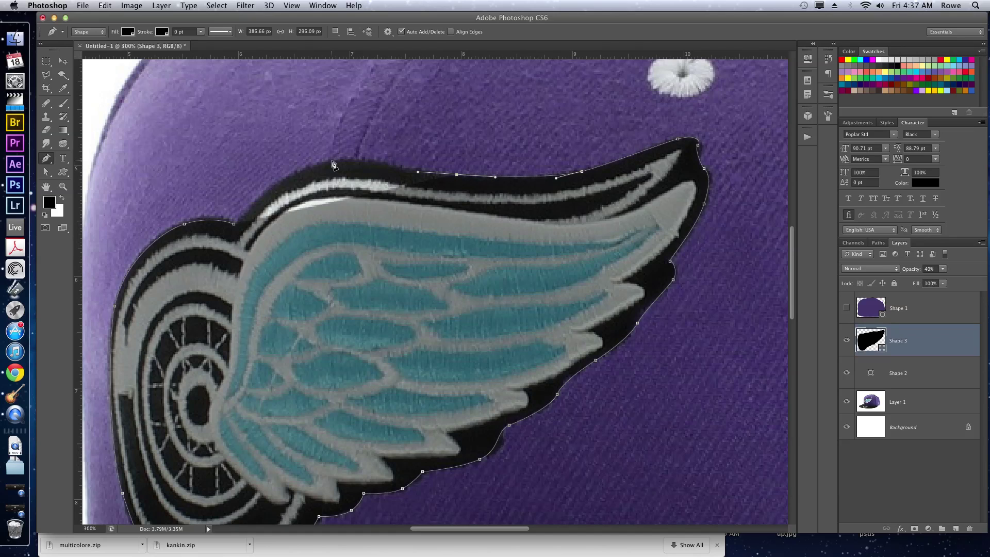
drag(332, 161, 303, 166)
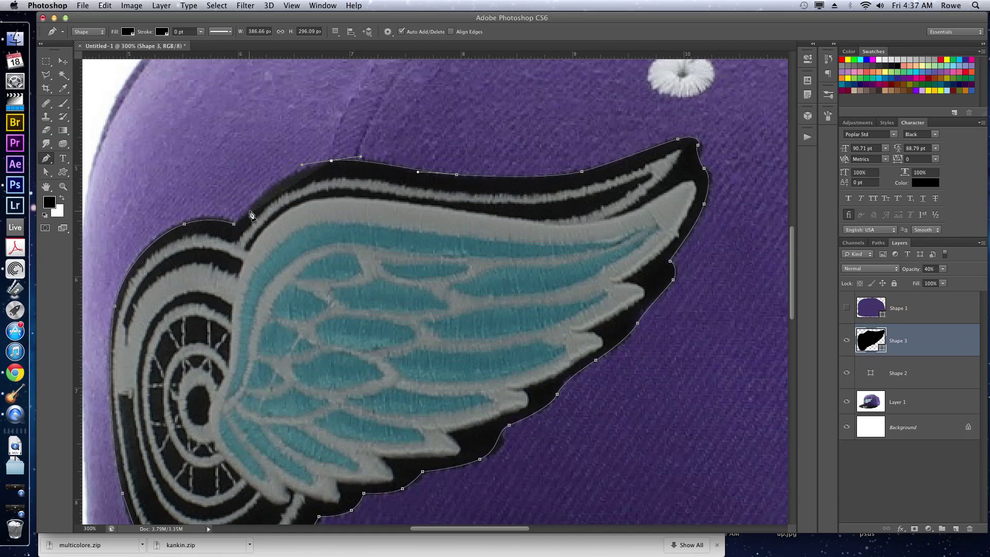
drag(233, 224, 209, 262)
key(Return)
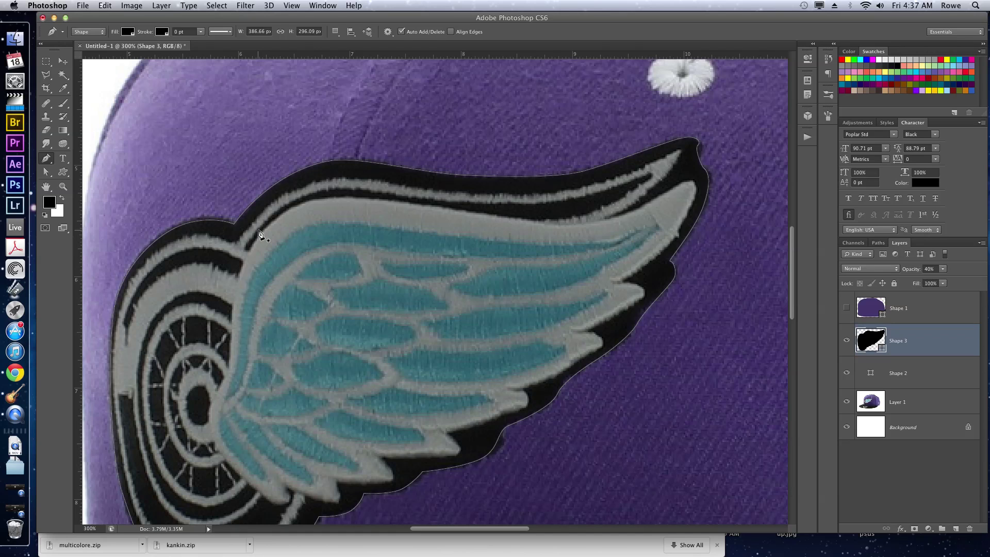
key(super+minus)
key(super+minus)
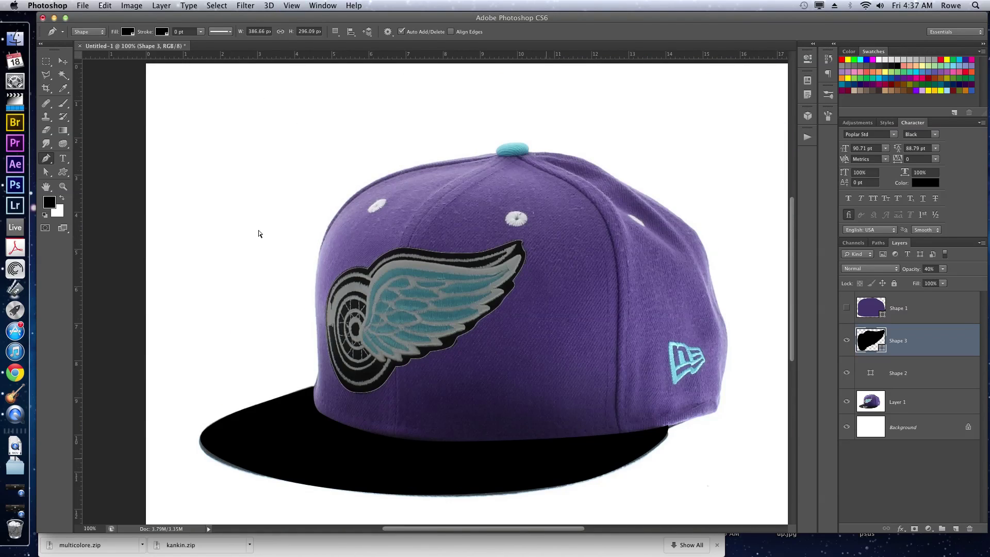
Step: Show the Shape 1 crown, move Shape 3 above it, and set Shape 3's opacity to 100%
key(v)
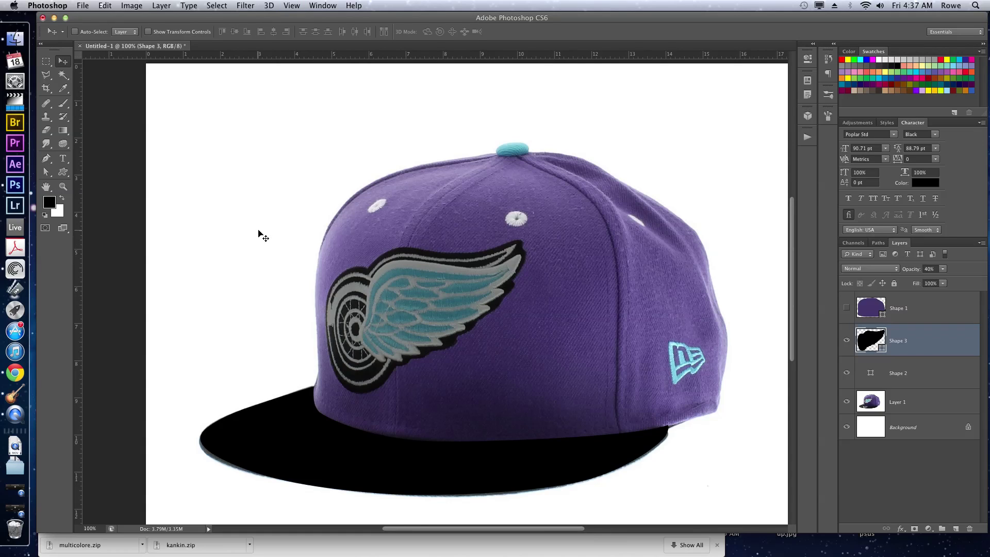
click(846, 309)
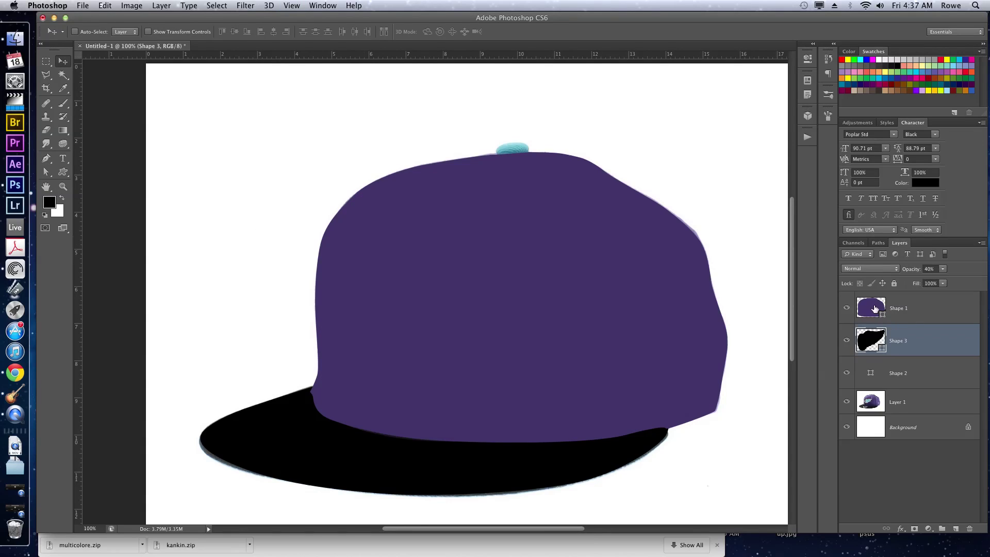
drag(923, 339, 925, 300)
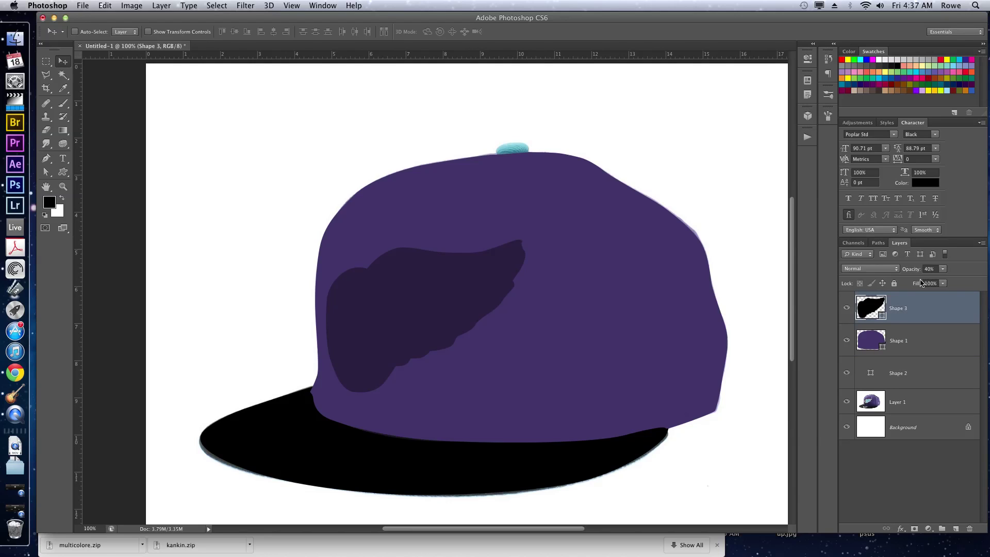
click(930, 268)
text(100)
key(Return)
Step: Hide Shape 1 and Shape 3 and zoom in on the embroidered wing logo
click(847, 340)
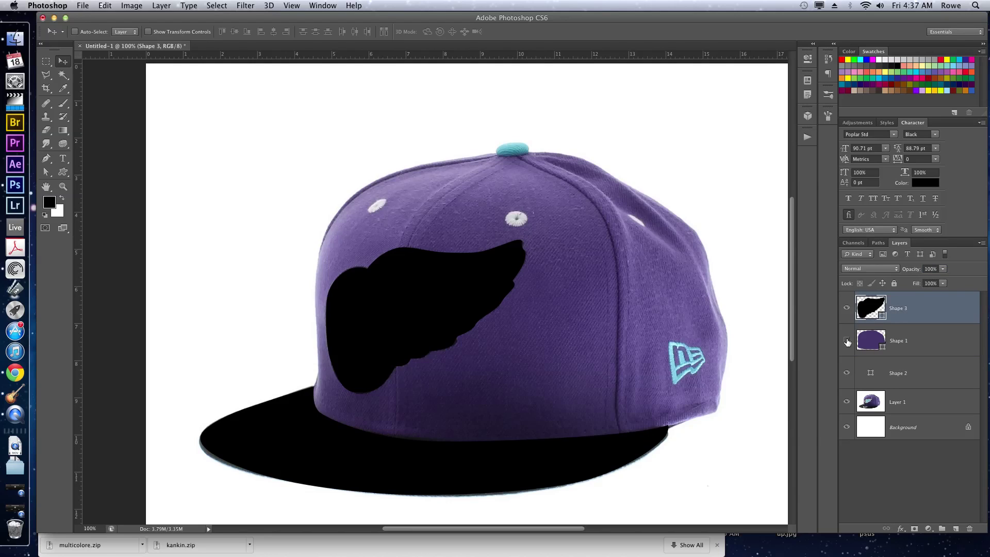
click(846, 308)
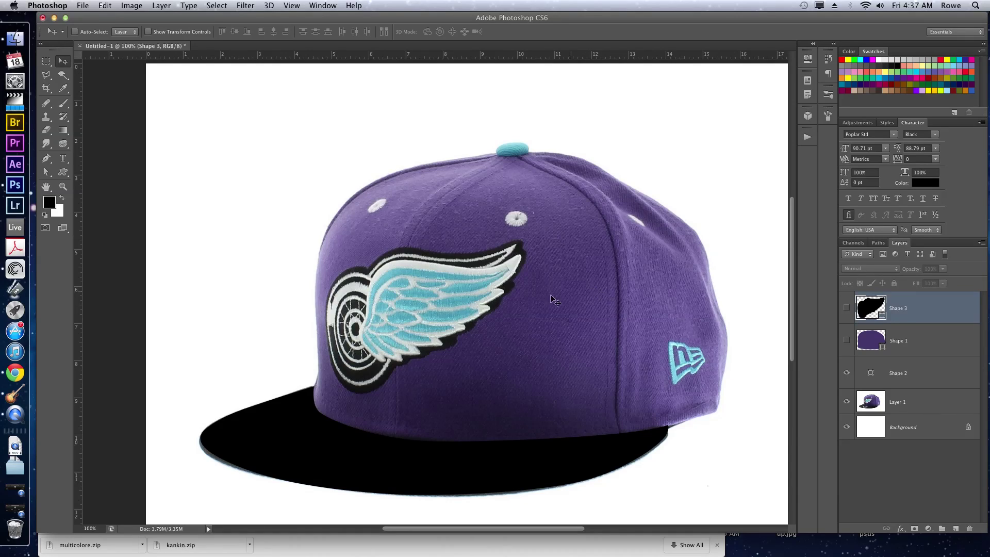
key(z)
drag(492, 273, 485, 269)
Step: Give the Shape 3 wing a white fill and no stroke, undoing a stray pen point
key(p)
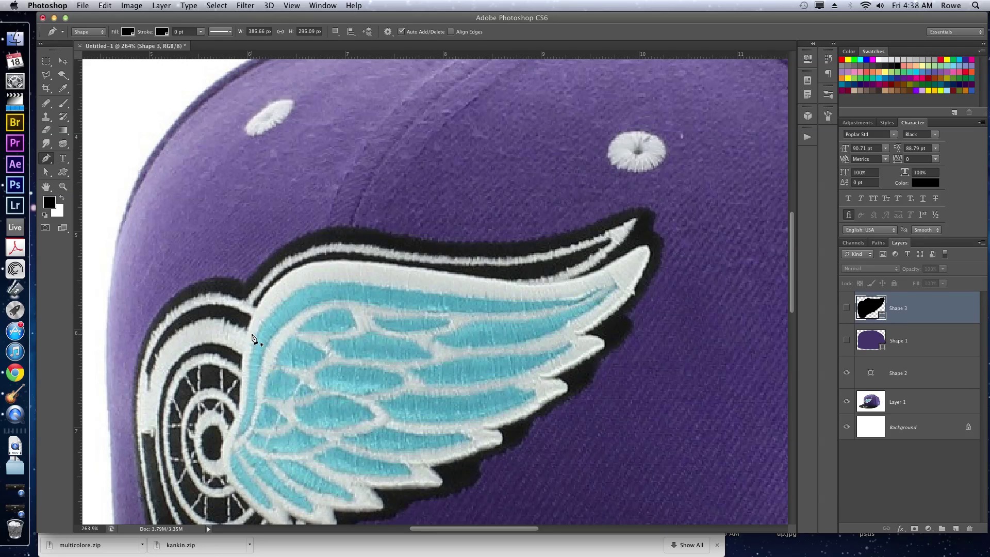
key(x)
click(127, 32)
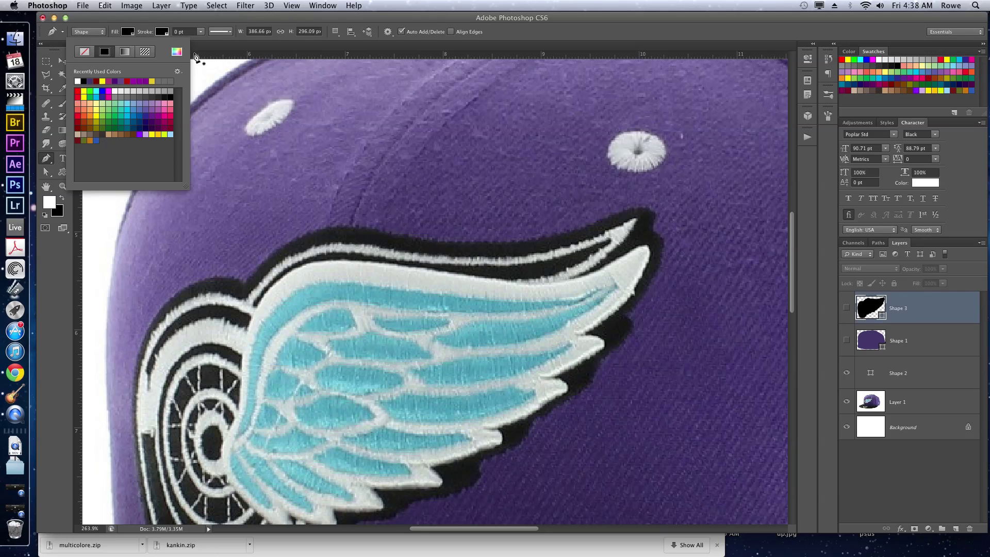
click(78, 81)
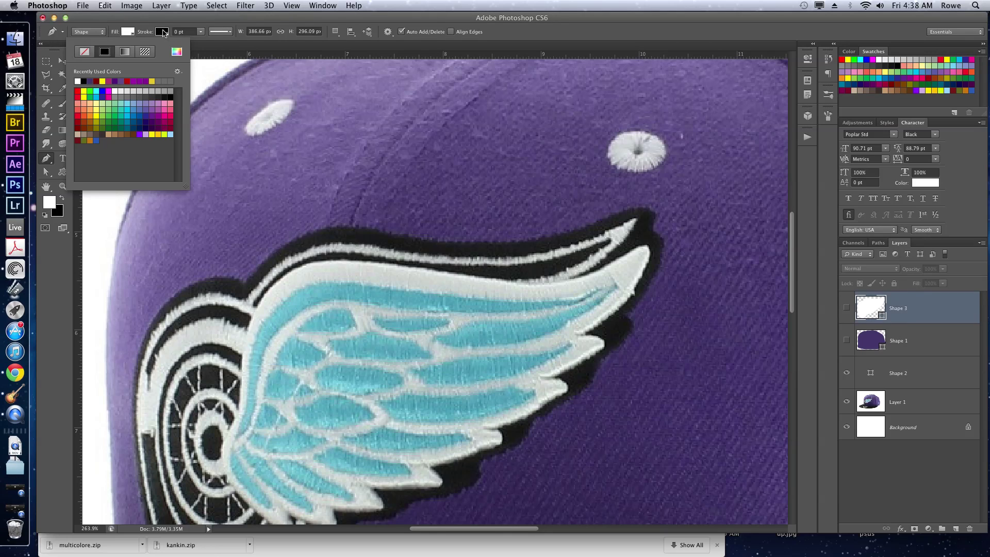
click(163, 33)
click(114, 51)
click(163, 33)
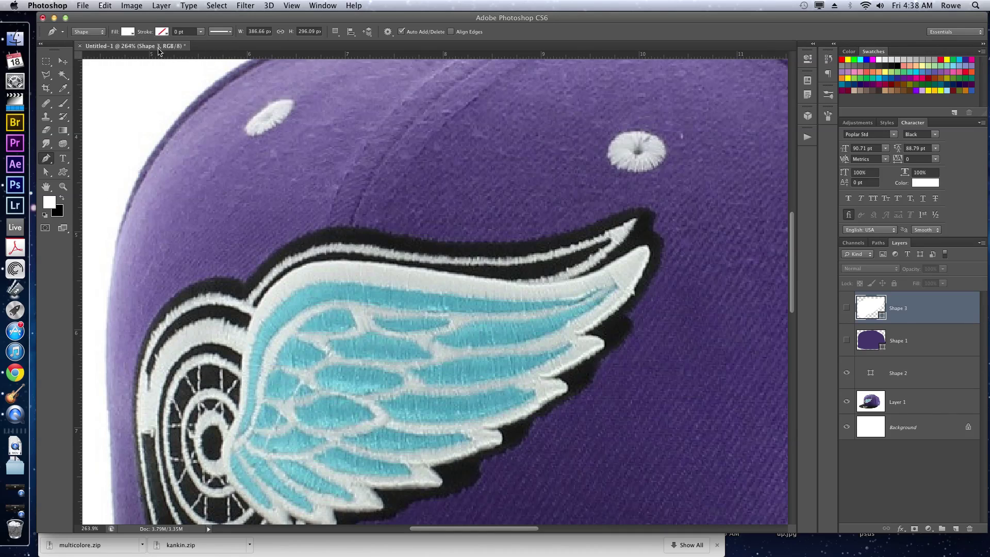
click(255, 306)
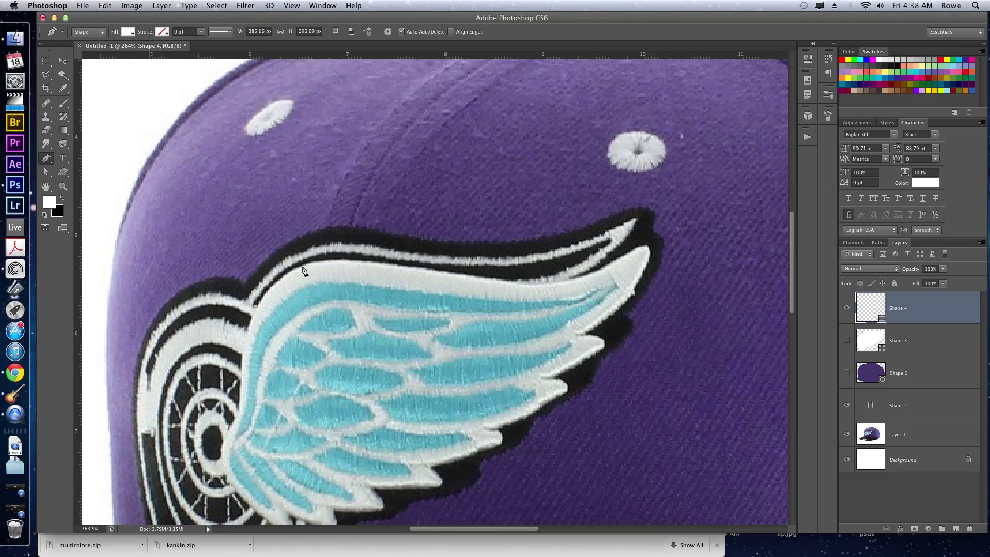
key(super+z)
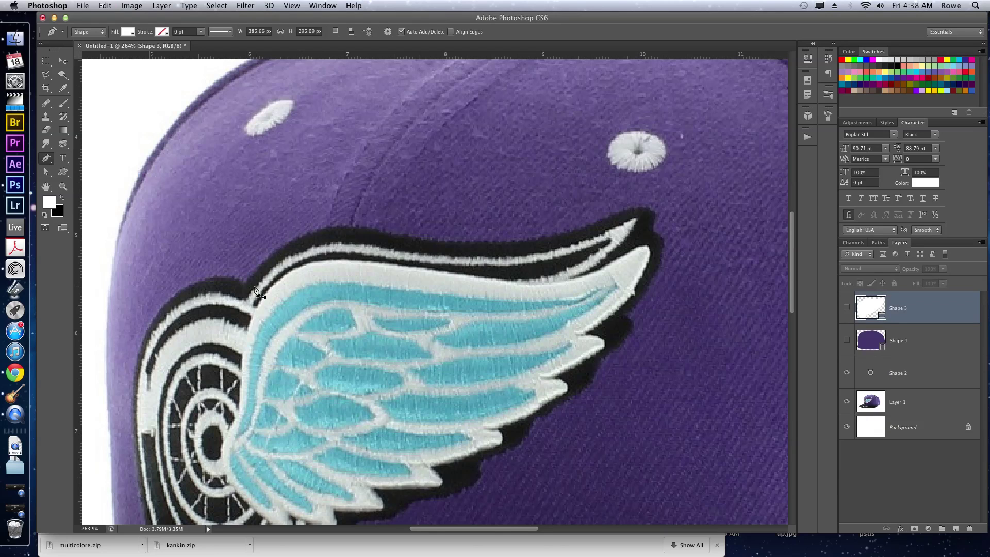
Step: Trace curved pen anchors along the wing's top edge and set the new shape to 58% opacity
click(247, 299)
drag(307, 250, 344, 241)
drag(428, 254, 491, 261)
drag(581, 242, 590, 268)
drag(922, 274, 897, 274)
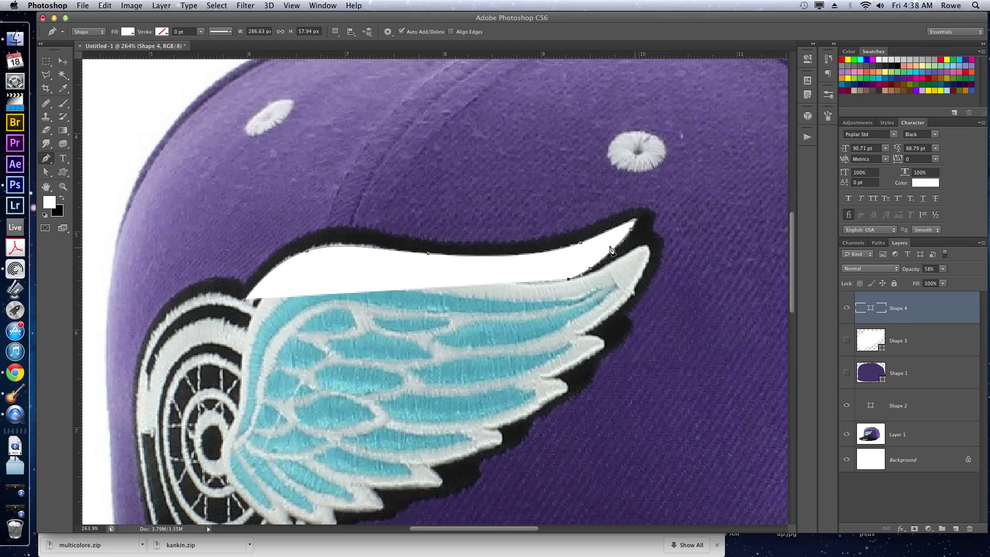
Step: Continue the outline from the wing tip down to the lower edge and around a feather notch
drag(614, 263, 454, 458)
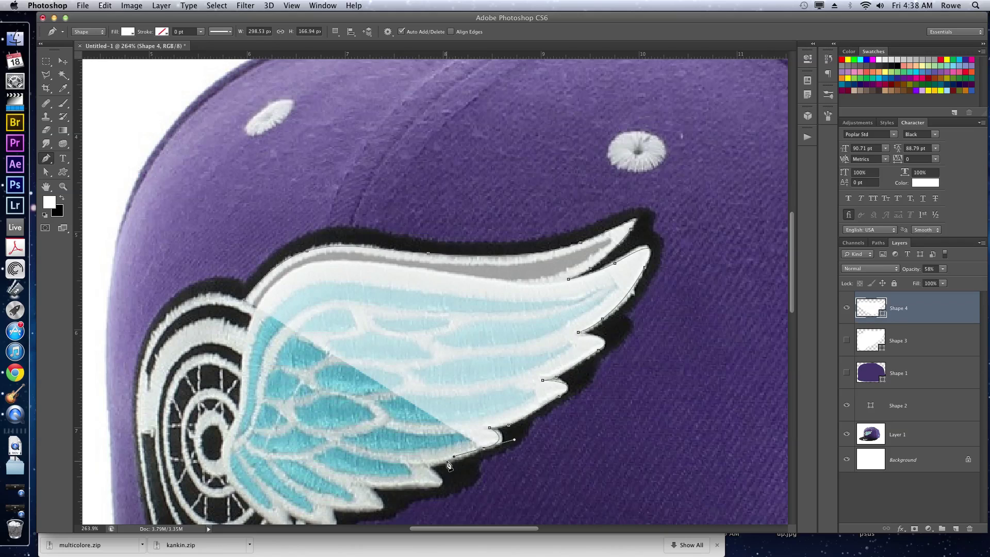
click(430, 463)
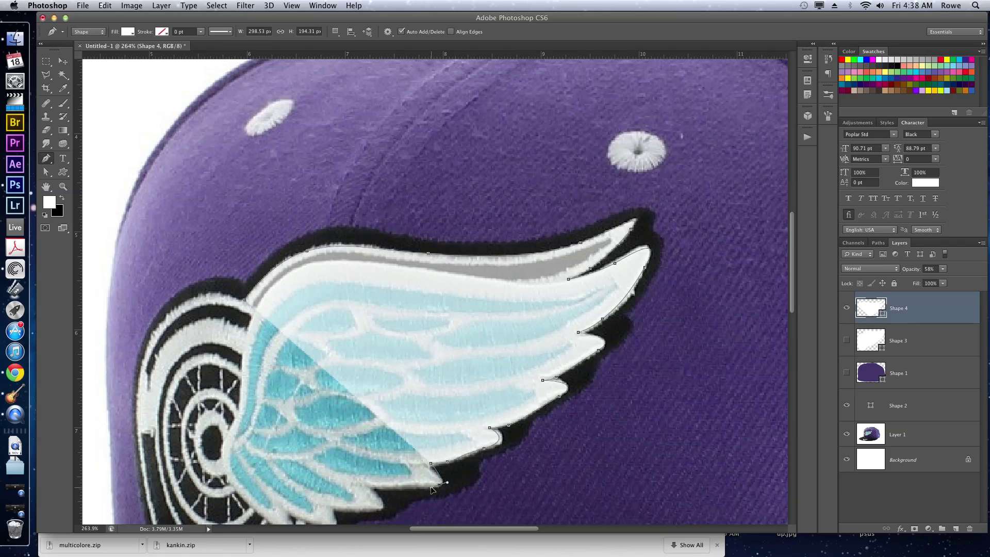
click(431, 488)
drag(442, 485, 450, 439)
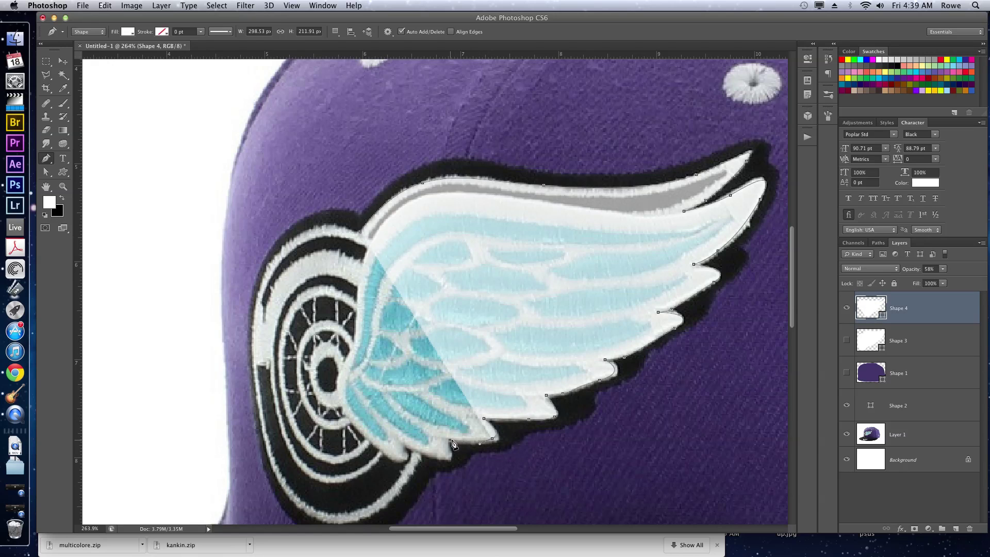
Step: Trace around the lower feather tip and curve the outline to the wheel's bottom
drag(539, 460, 586, 399)
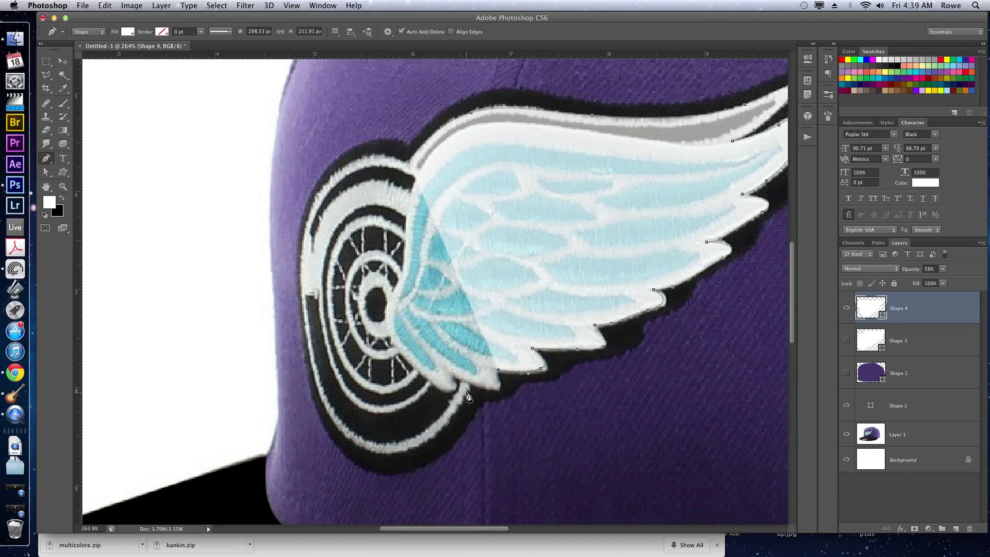
drag(498, 393, 471, 387)
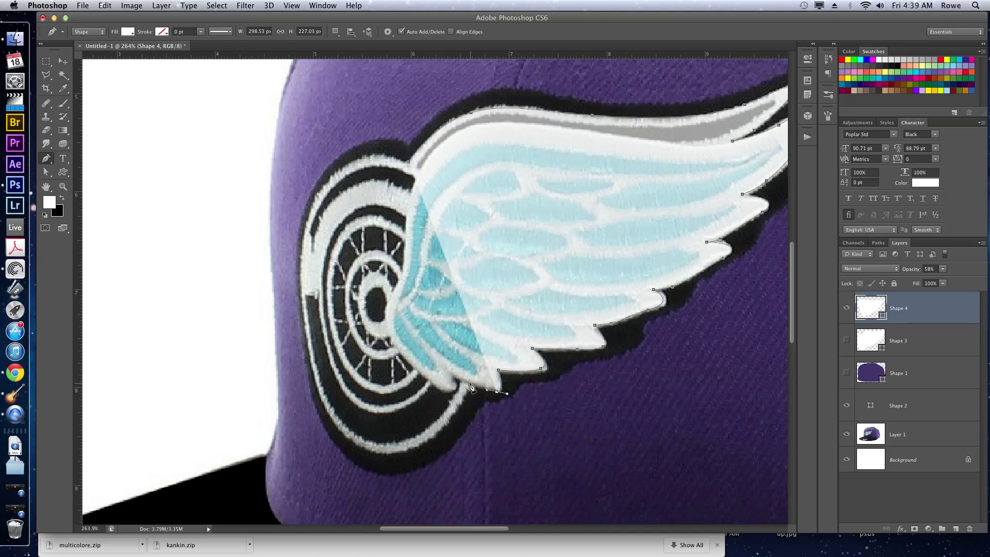
click(470, 384)
drag(433, 435, 370, 452)
drag(348, 442, 339, 429)
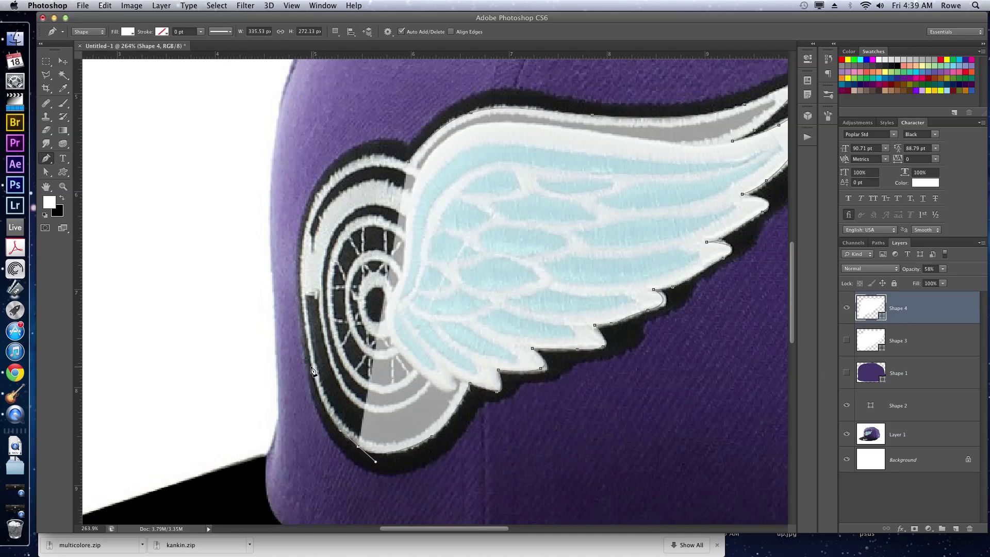
Step: Carry the outline up the wheel's left side into the wing's top edge and finish the path
drag(310, 365, 306, 333)
click(311, 204)
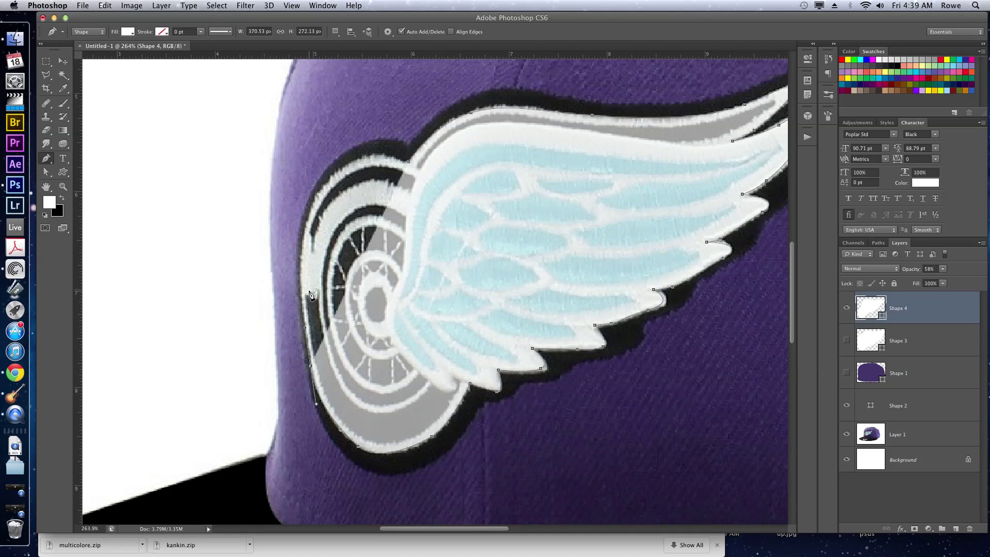
drag(313, 207, 334, 163)
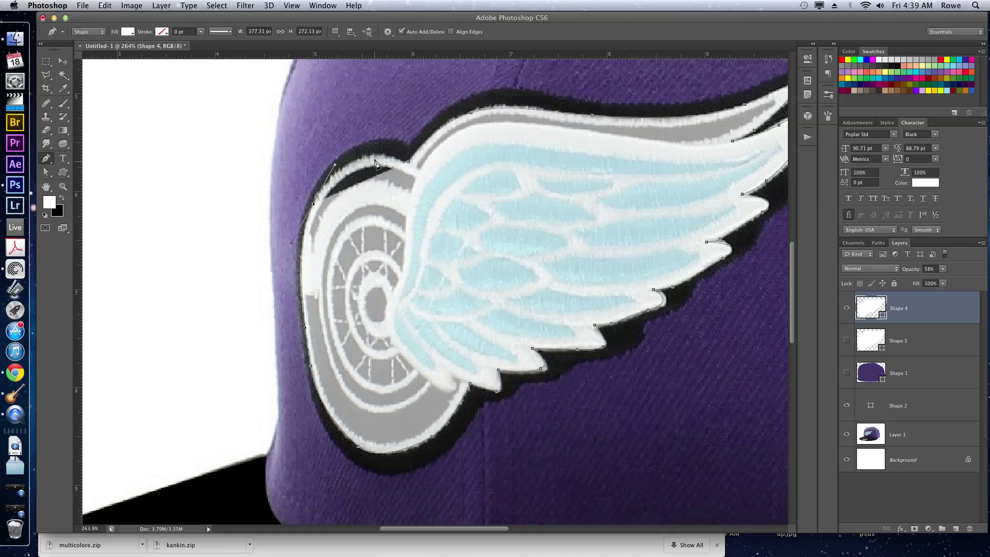
click(408, 161)
drag(413, 165, 456, 182)
key(Return)
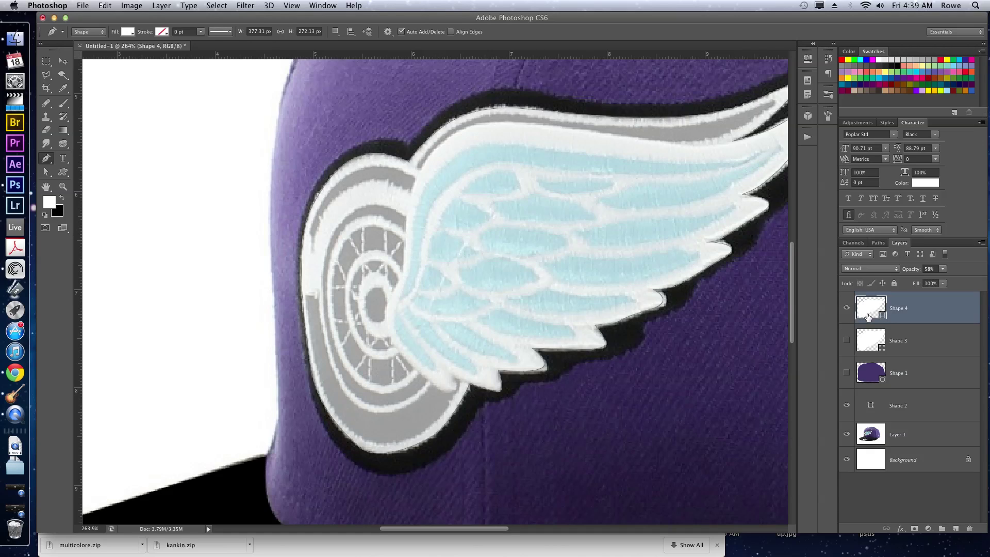
Step: Fill Shape 3 black and hide it again, then lower the white Shape 4 overlay to 57% opacity
click(846, 339)
click(888, 336)
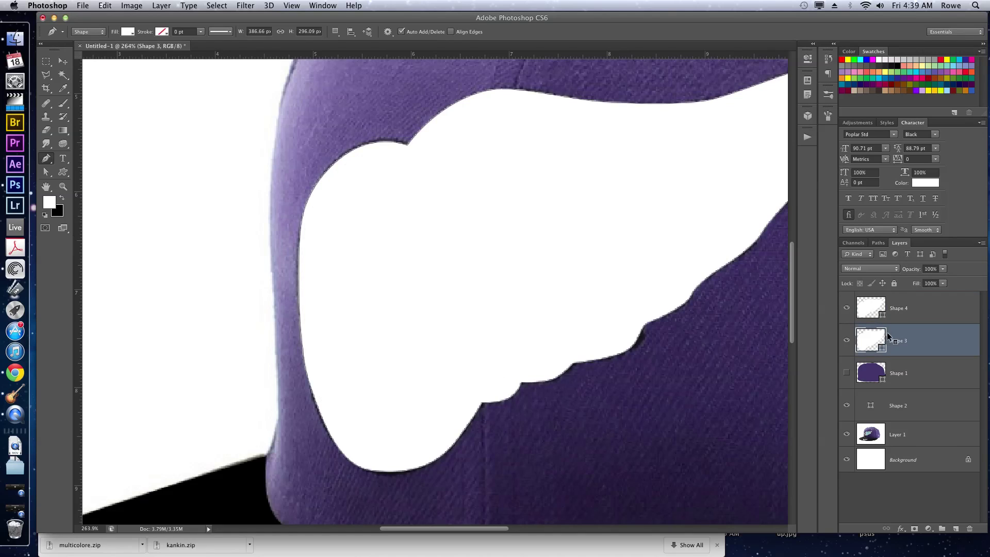
key(super+BackSpace)
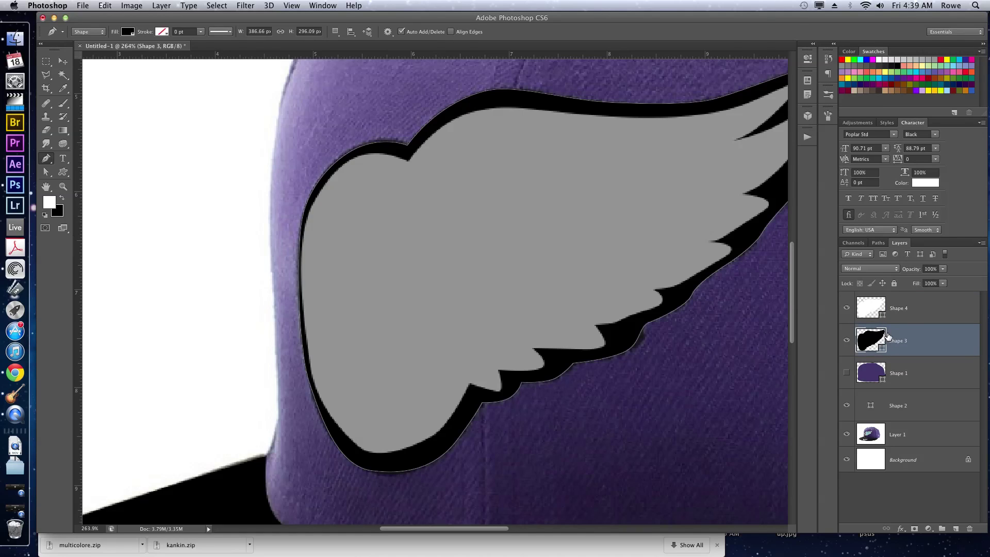
click(900, 308)
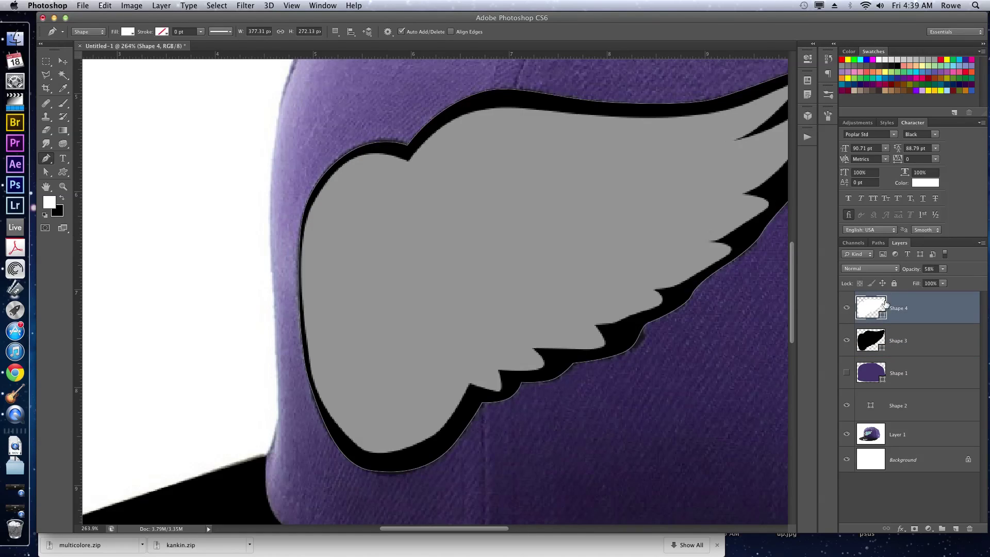
key(alt+bracketleft)
click(846, 339)
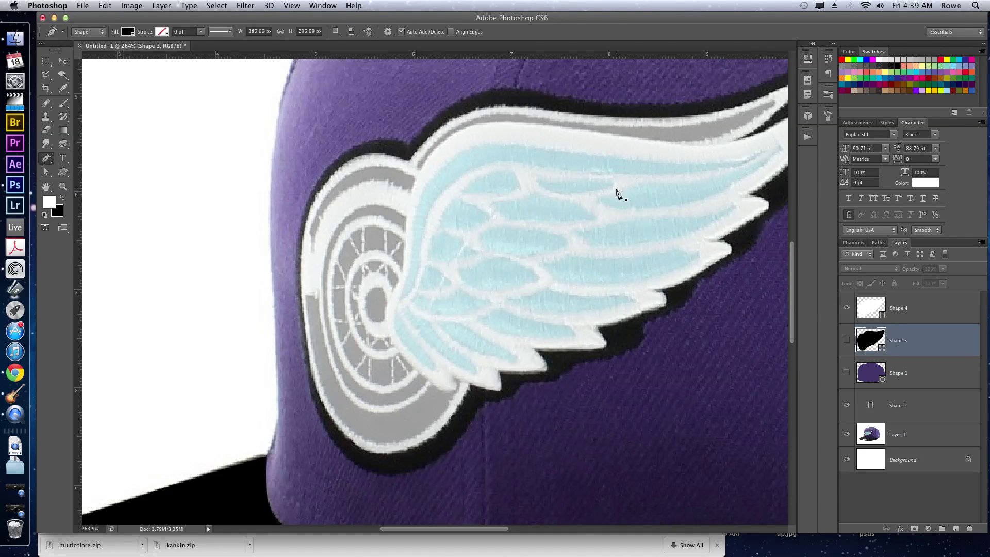
click(886, 308)
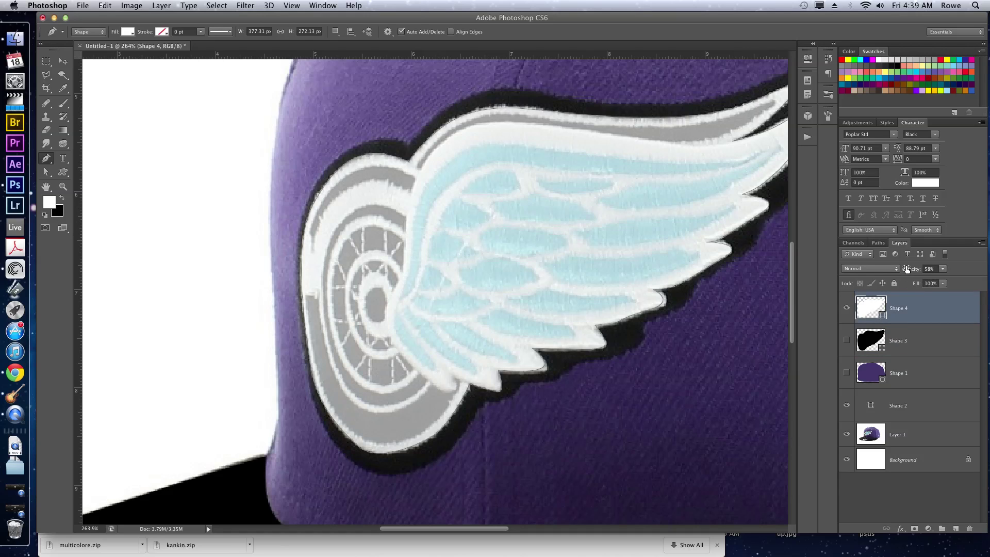
mouse_move(908, 269)
mouse_down()
mouse_move(840, 268)
mouse_move(920, 260)
mouse_move(898, 272)
mouse_up()
Step: Set path operations to Subtract Front Shape and trace a cut-out strip along the wing's upper edge
click(335, 32)
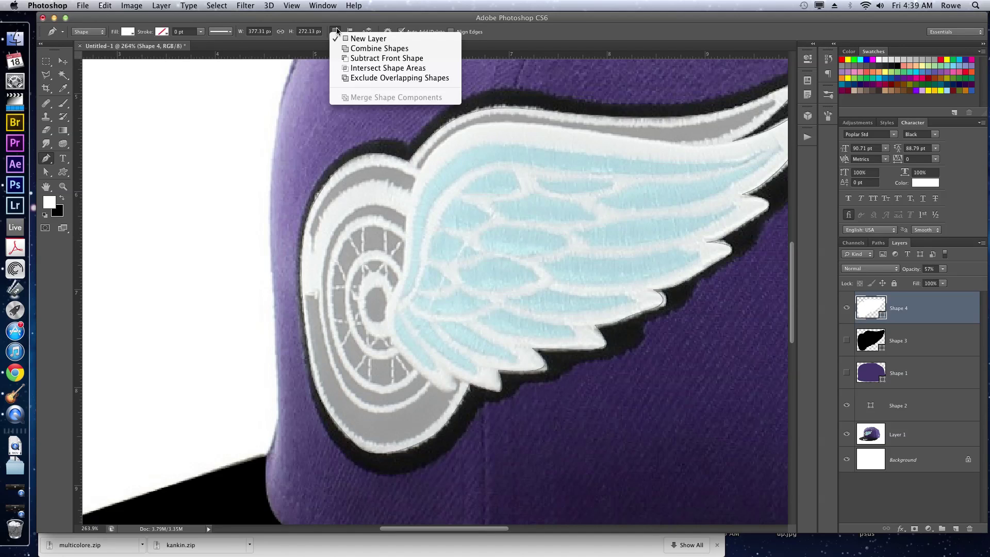
click(352, 59)
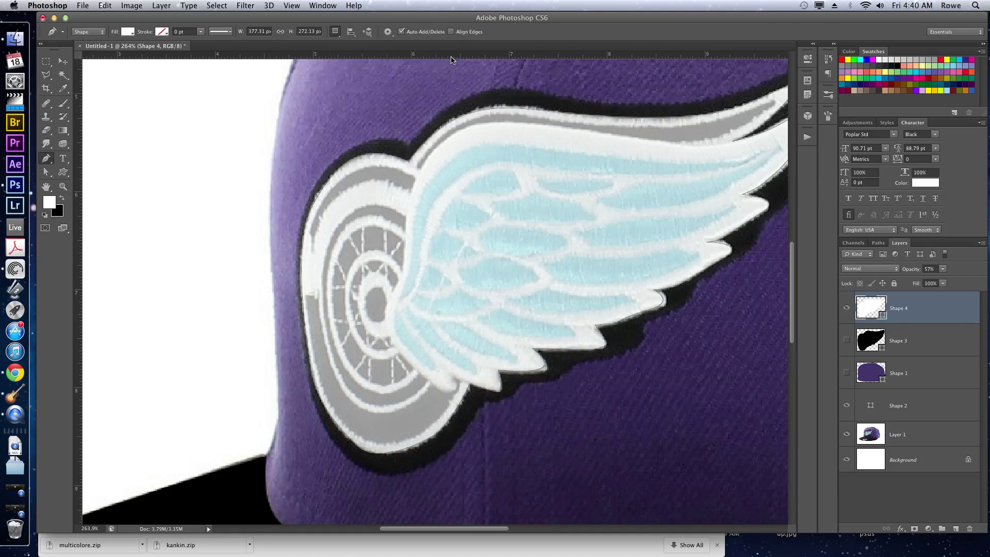
click(774, 102)
drag(724, 134, 705, 140)
click(610, 132)
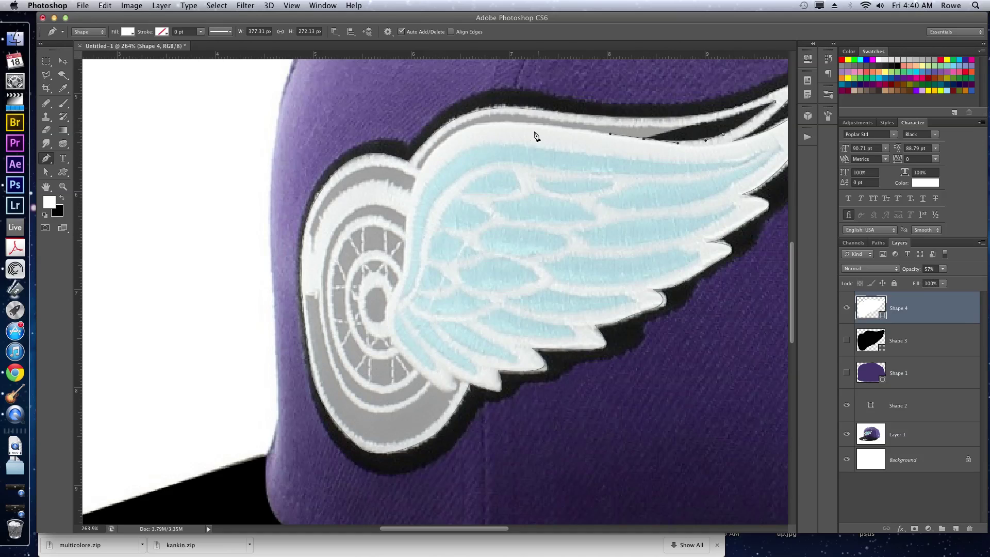
mouse_move(500, 121)
mouse_down()
mouse_move(472, 122)
mouse_move(420, 171)
mouse_up()
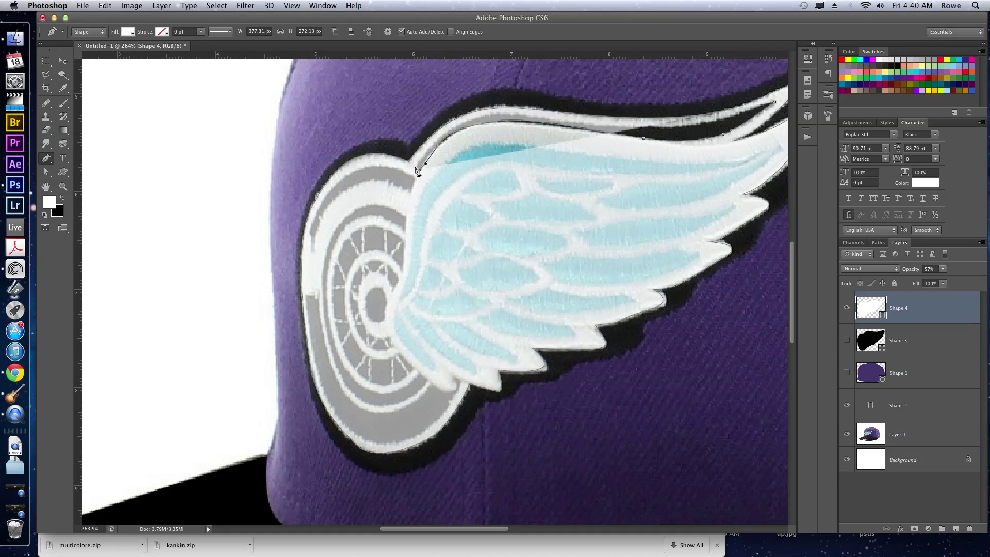
click(418, 168)
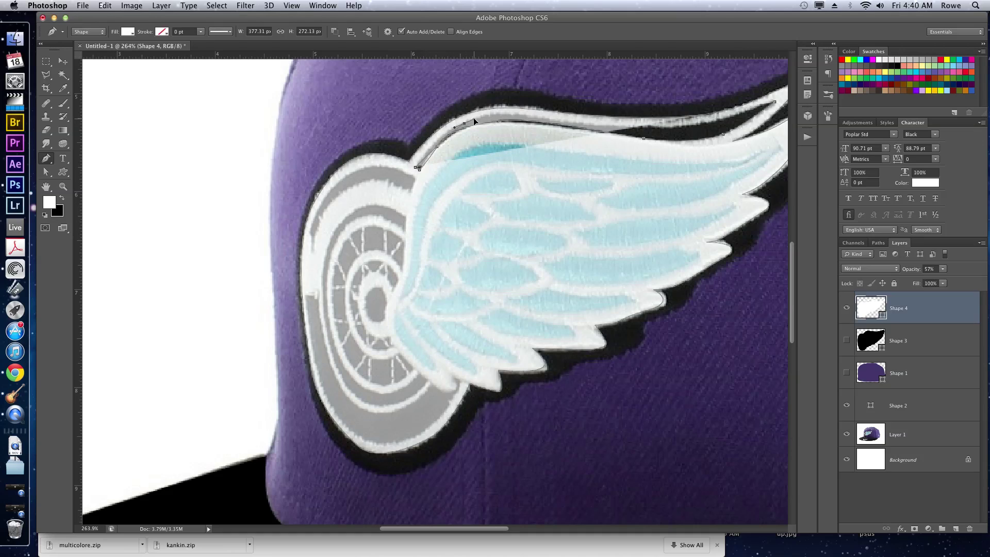
drag(475, 117, 497, 113)
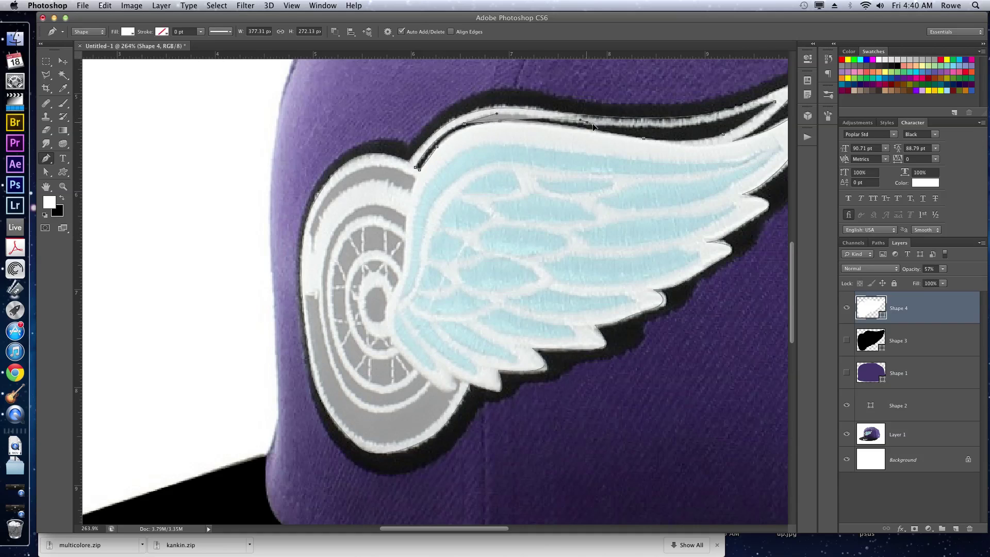
drag(593, 126, 647, 127)
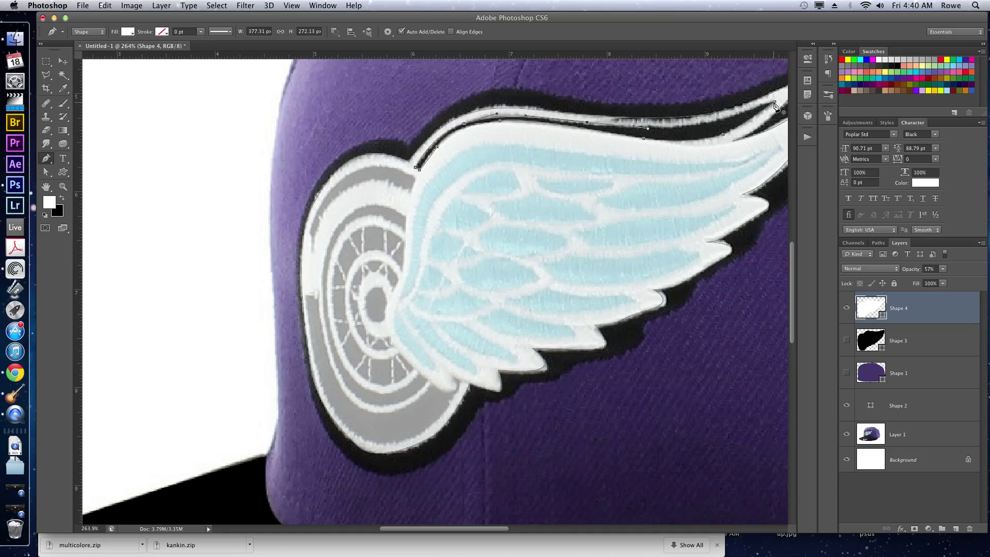
scroll(777, 97, right, 3)
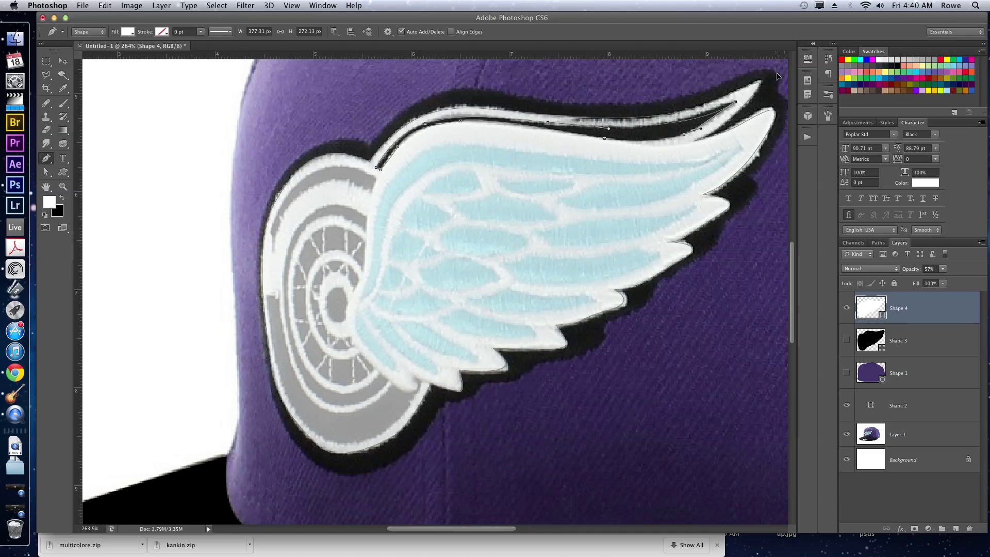
Step: Close the top-edge cut, then trace and close a band around the wheel's upper-left arc
click(778, 73)
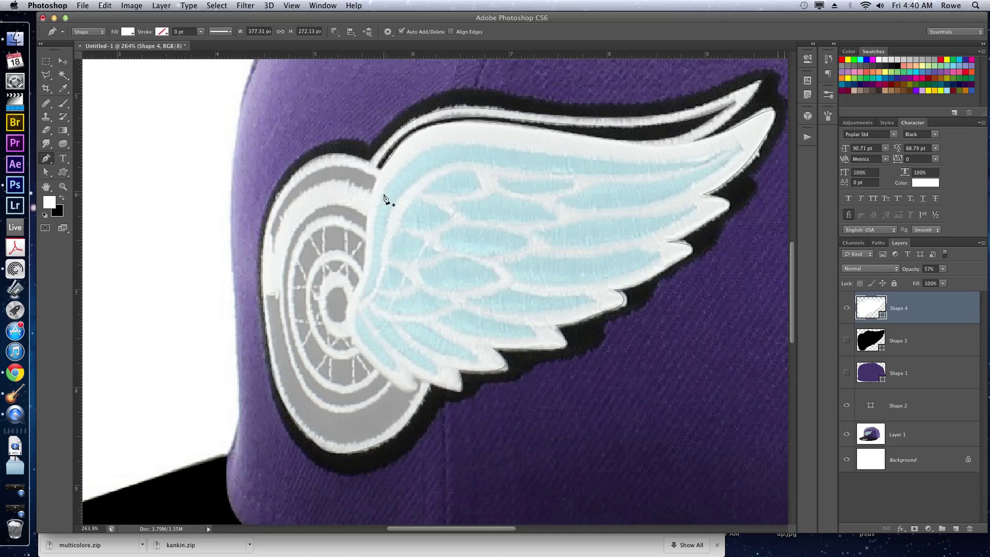
click(376, 178)
drag(319, 168, 315, 170)
click(283, 205)
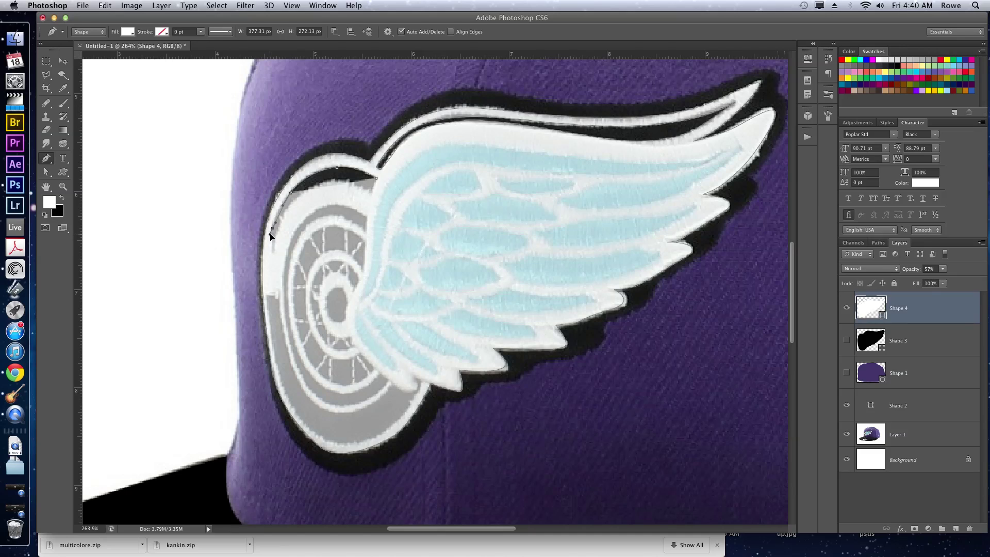
click(271, 234)
click(274, 251)
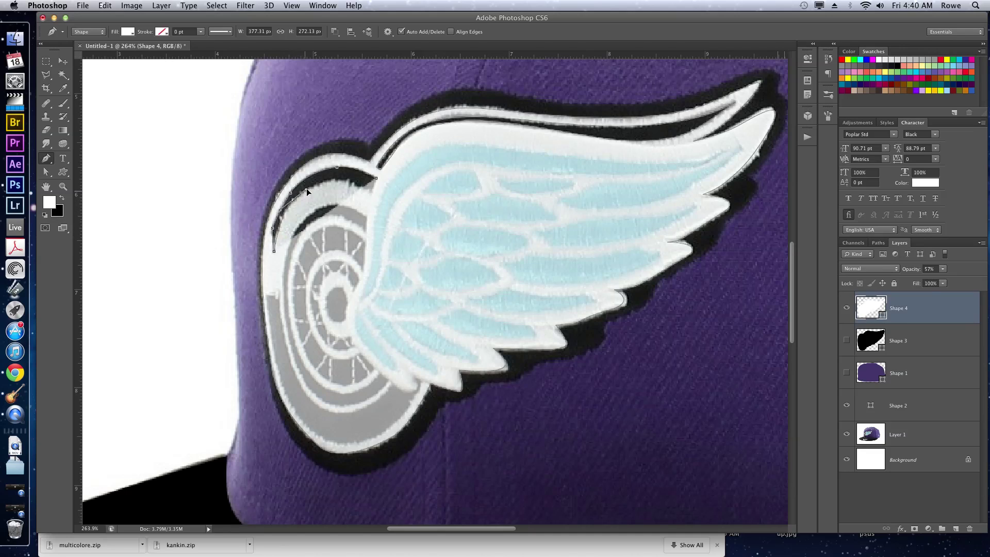
click(308, 187)
drag(334, 178, 349, 184)
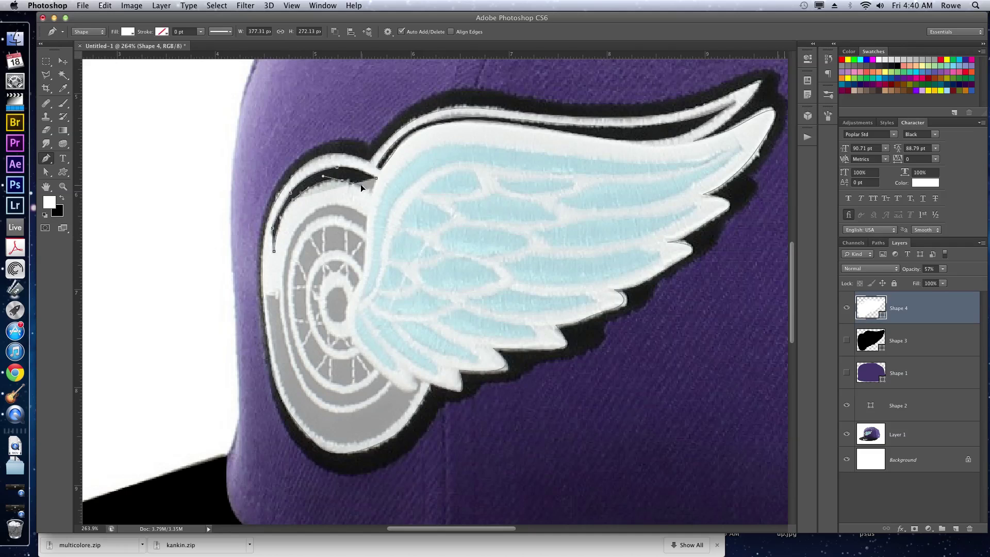
click(371, 191)
click(376, 179)
Step: Trace the wheel's inner ring band down its left side and around the bottom, then commit it
click(366, 217)
drag(327, 217, 310, 219)
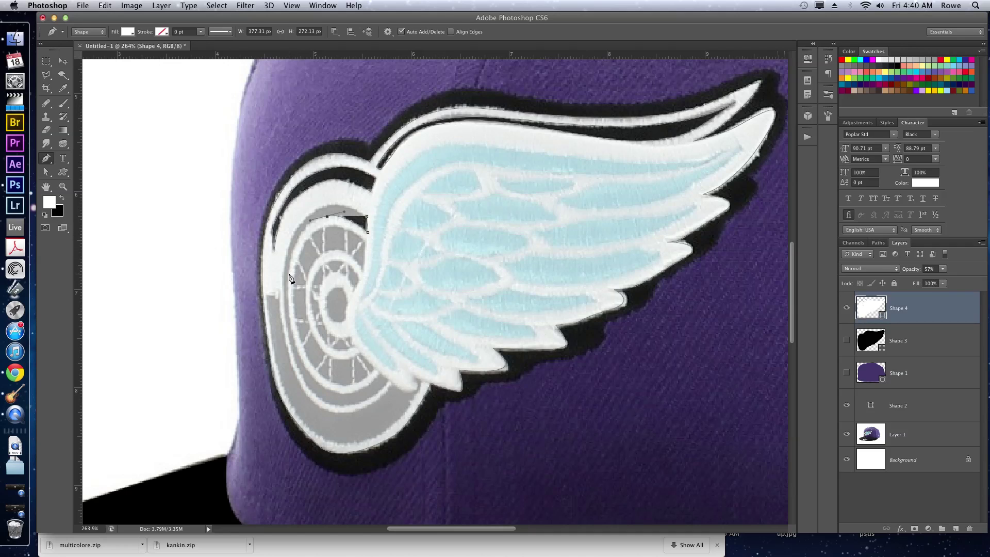
drag(289, 276, 286, 312)
drag(311, 373, 369, 382)
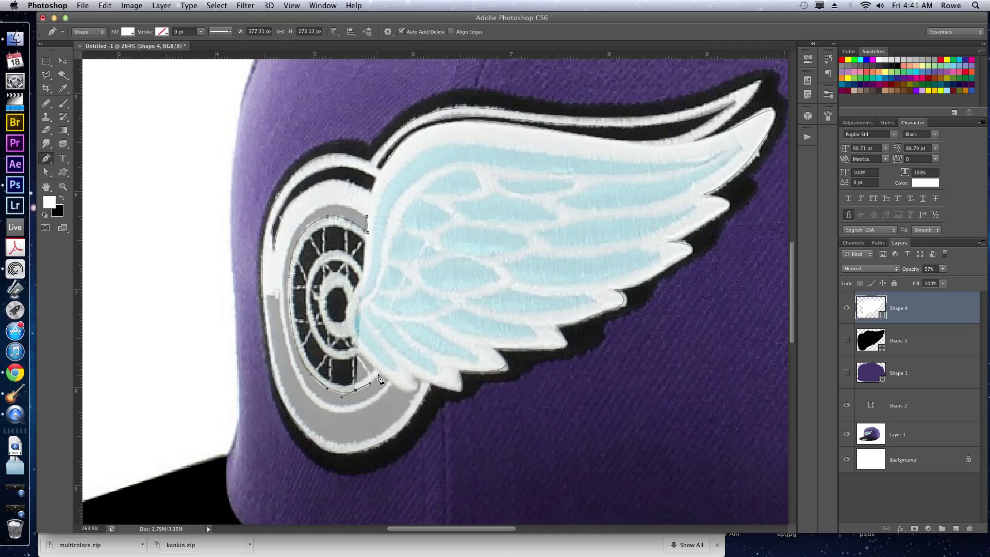
click(379, 373)
click(388, 383)
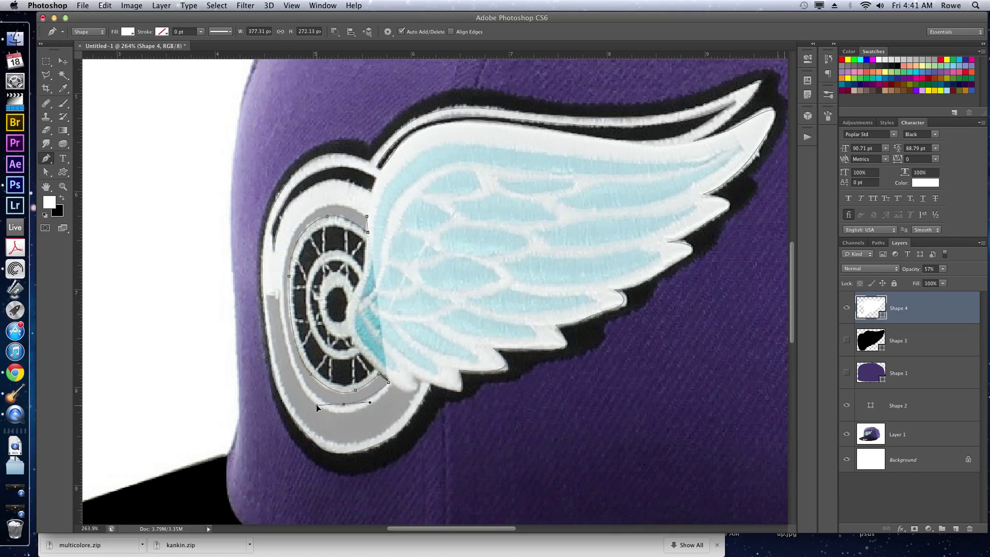
drag(317, 404, 316, 404)
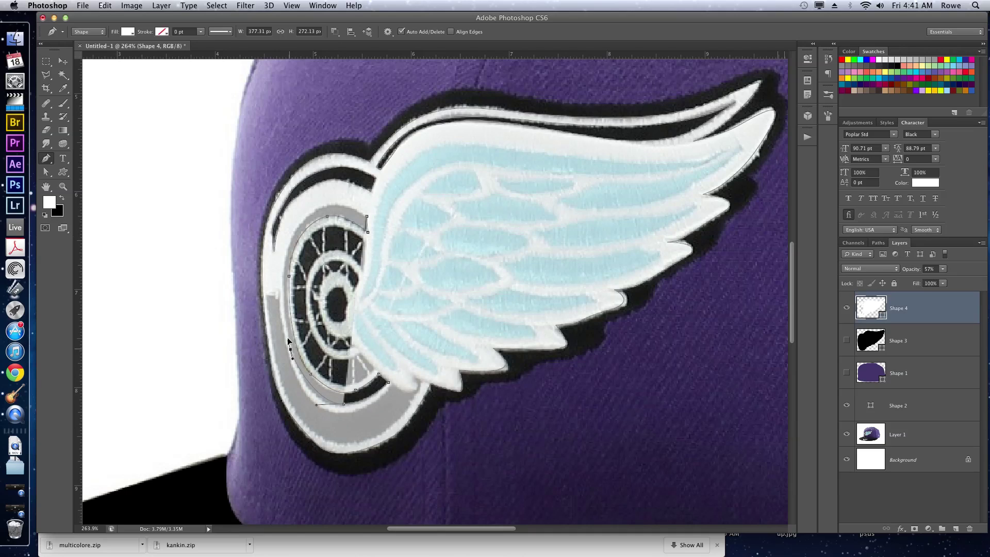
drag(288, 338, 285, 328)
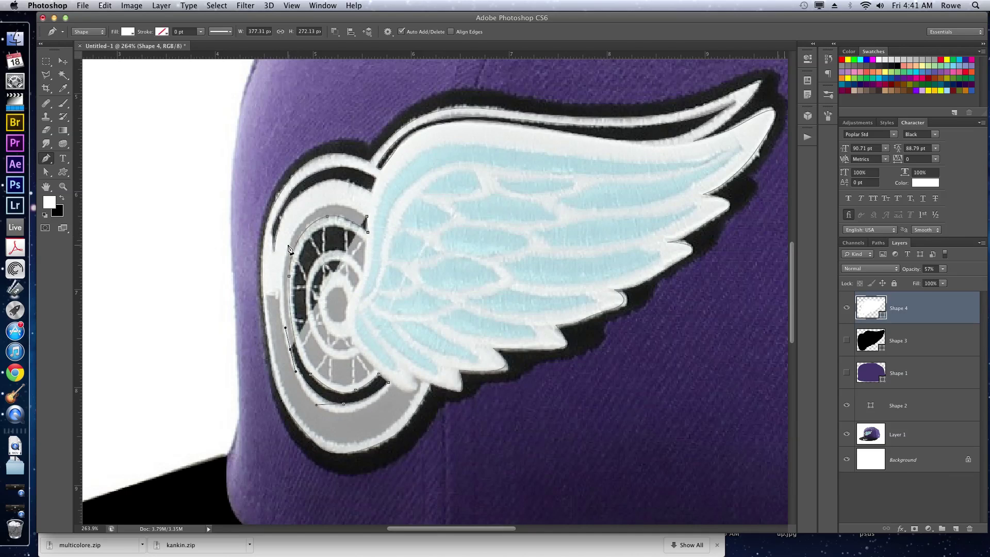
drag(289, 247, 301, 214)
drag(366, 216, 403, 243)
key(Return)
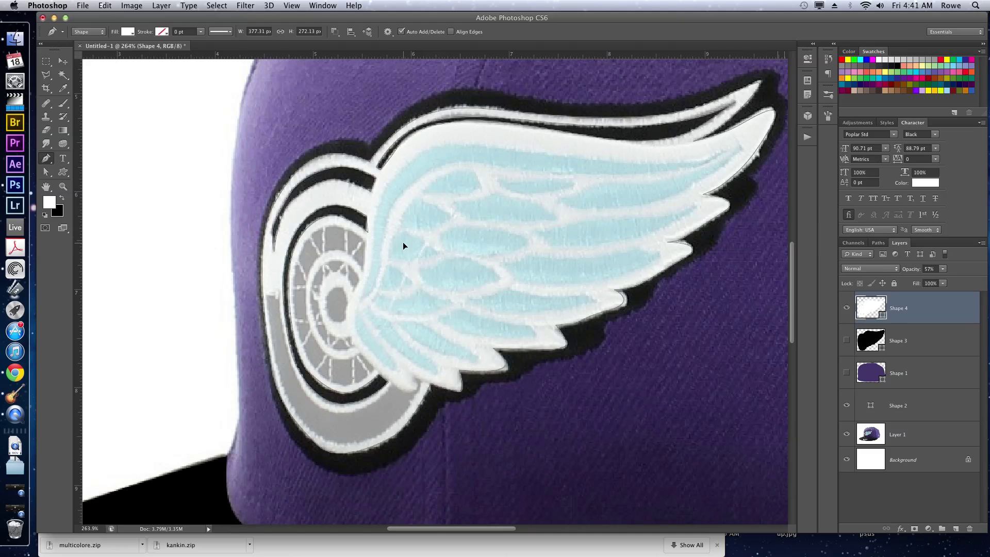
Step: Begin another outline from the wheel's left edge along its lower outer ring band
click(267, 294)
drag(301, 389, 367, 407)
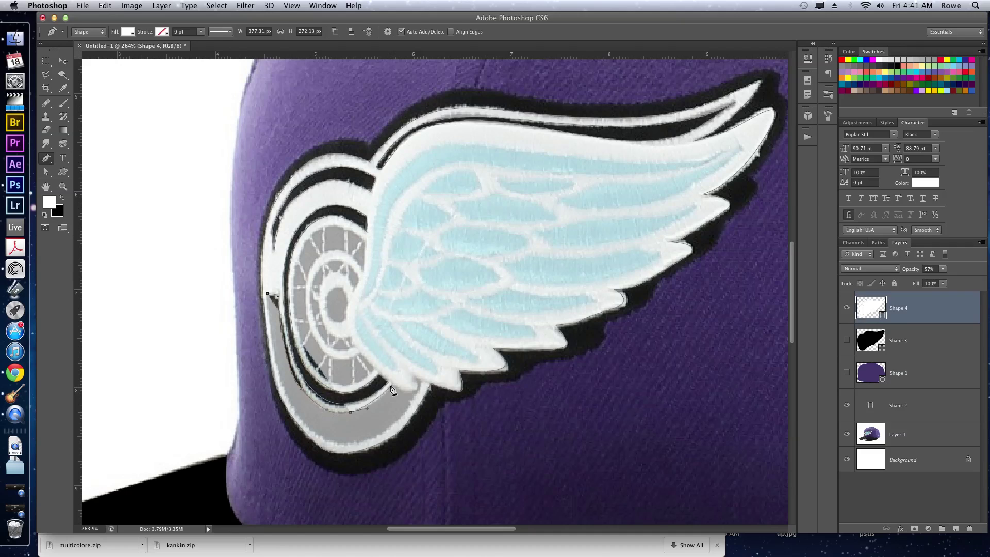
click(391, 387)
drag(412, 392, 421, 380)
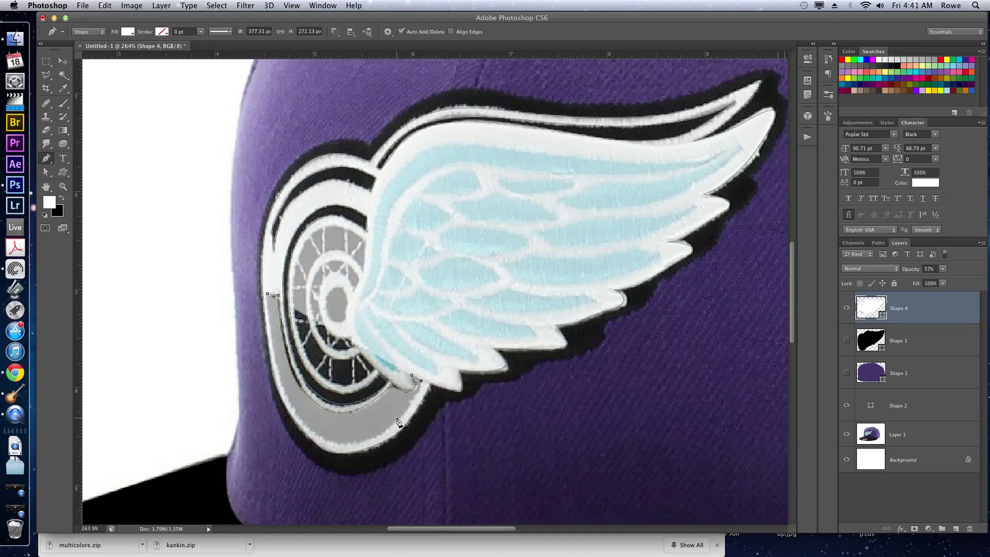
drag(390, 428, 310, 435)
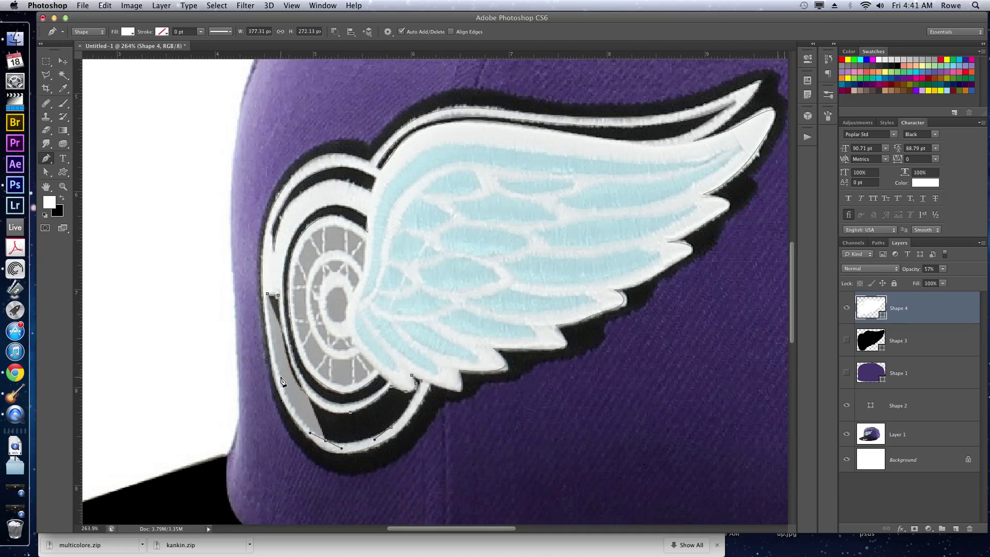
drag(277, 363, 274, 352)
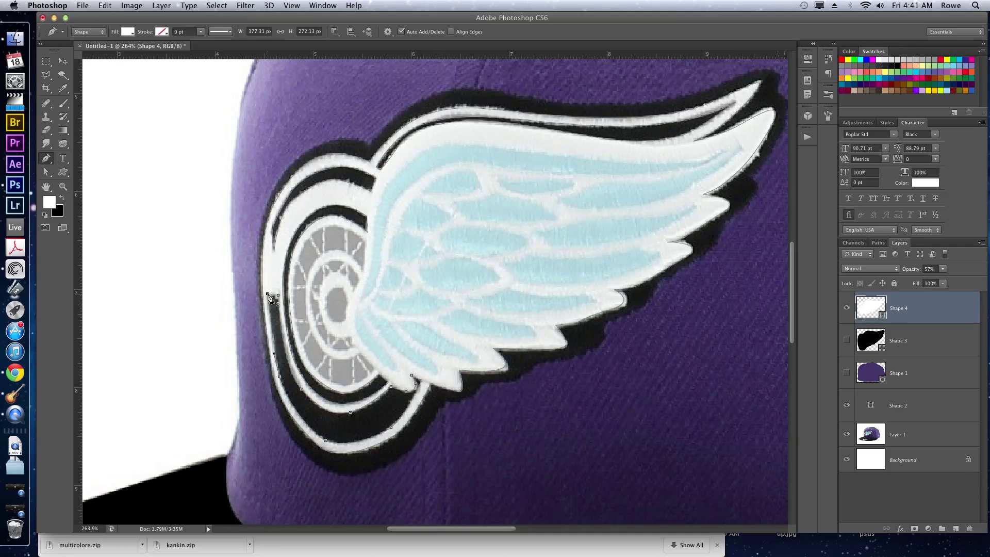
Step: Close the lower ring band and cut out the first two spoke gaps near the wheel's top
click(267, 294)
click(363, 241)
click(353, 255)
click(363, 241)
click(362, 241)
click(351, 255)
click(347, 229)
click(361, 240)
click(344, 227)
click(344, 251)
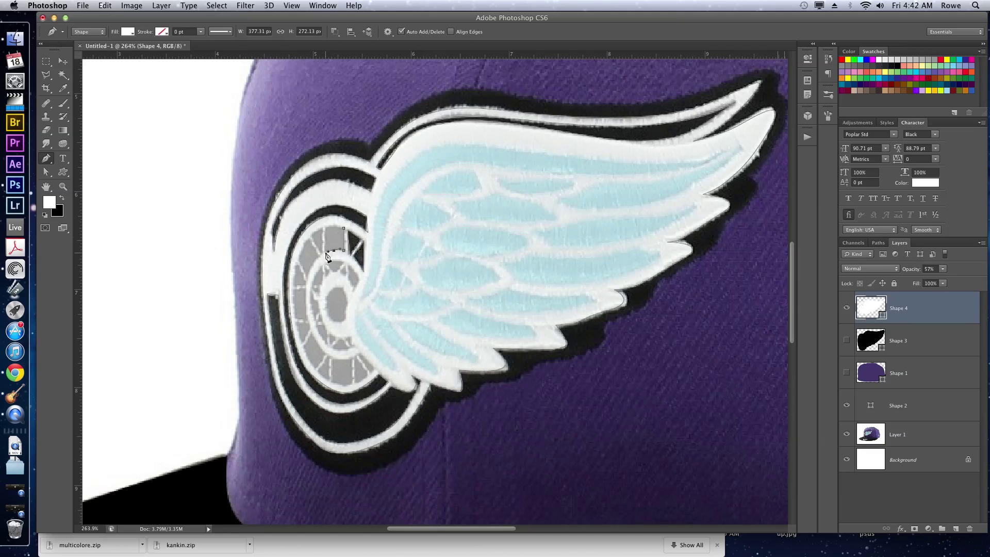
click(325, 251)
click(325, 227)
Step: Cut out three more four-sided spoke gaps down the wheel's left side
click(320, 227)
click(323, 252)
click(309, 237)
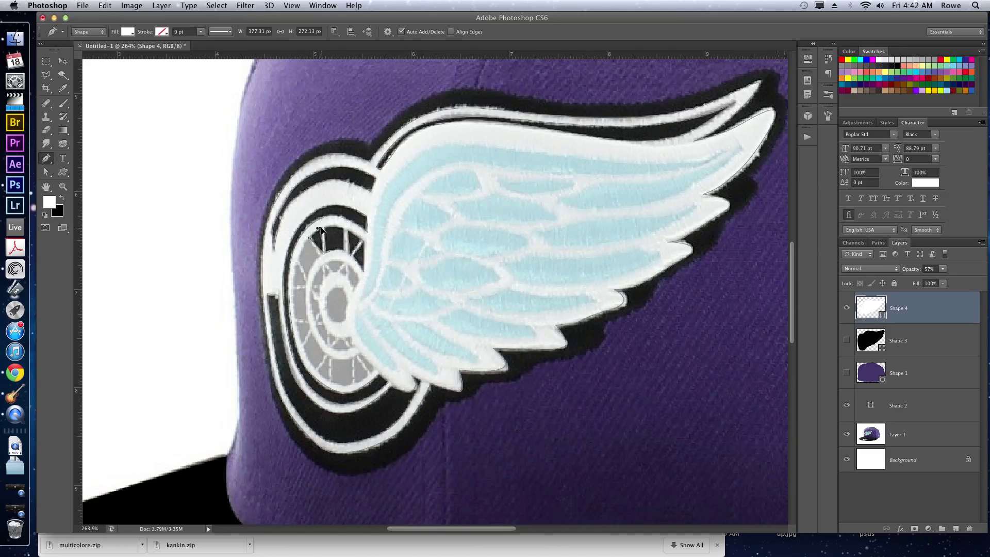
click(321, 227)
click(308, 240)
click(319, 252)
click(309, 271)
click(298, 263)
click(308, 240)
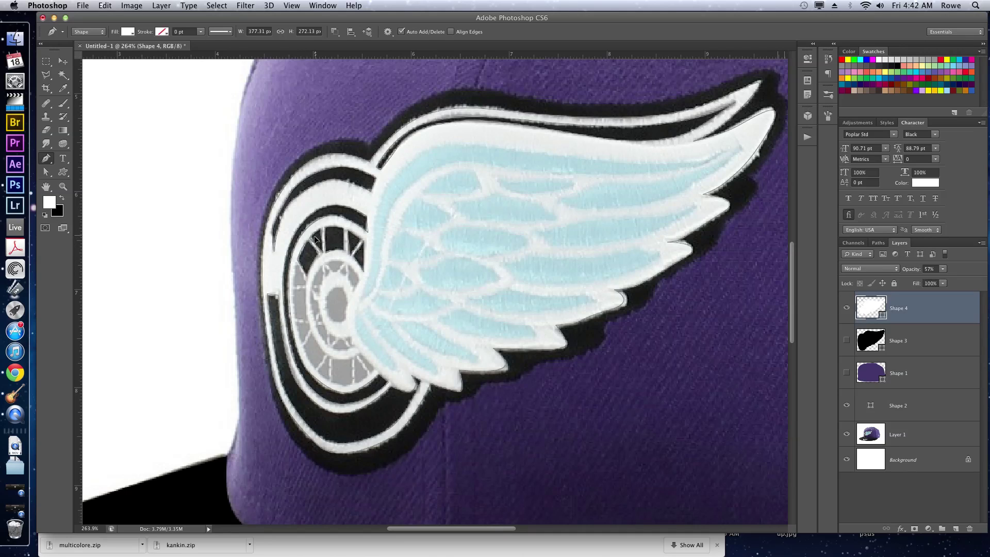
click(296, 264)
click(305, 278)
click(307, 285)
click(294, 285)
Step: Cut out the spoke gaps lower on the left side, undoing one misplaced gap
click(293, 291)
click(295, 316)
click(305, 318)
key(super+alt+z)
key(super+alt+z)
click(295, 323)
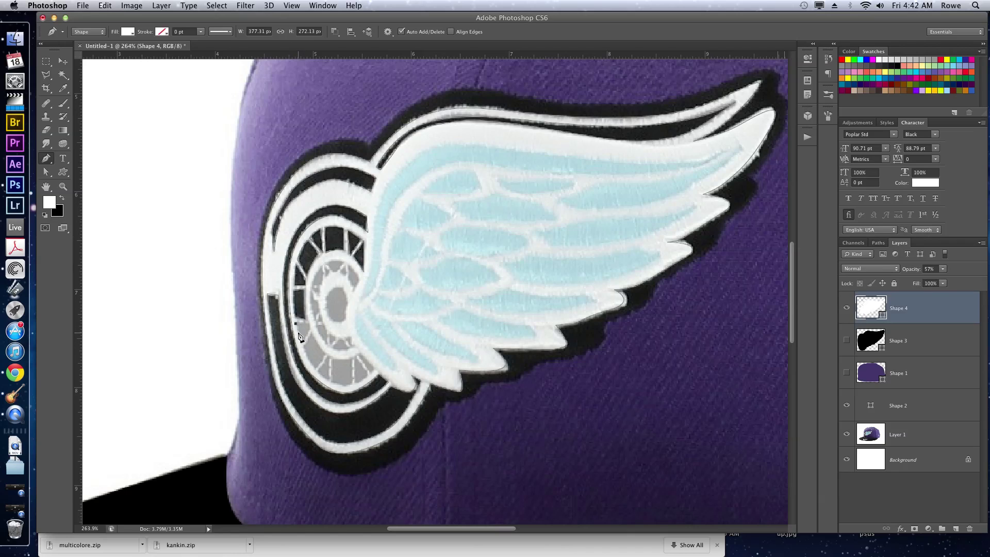
click(302, 340)
click(310, 326)
click(299, 328)
click(311, 333)
click(303, 348)
click(314, 366)
click(325, 356)
click(312, 336)
Step: Cut out a spoke gap near the wheel's bottom and begin the next gap at lower right
click(318, 372)
key(Escape)
click(332, 360)
click(331, 381)
click(353, 382)
click(352, 359)
click(333, 359)
click(355, 358)
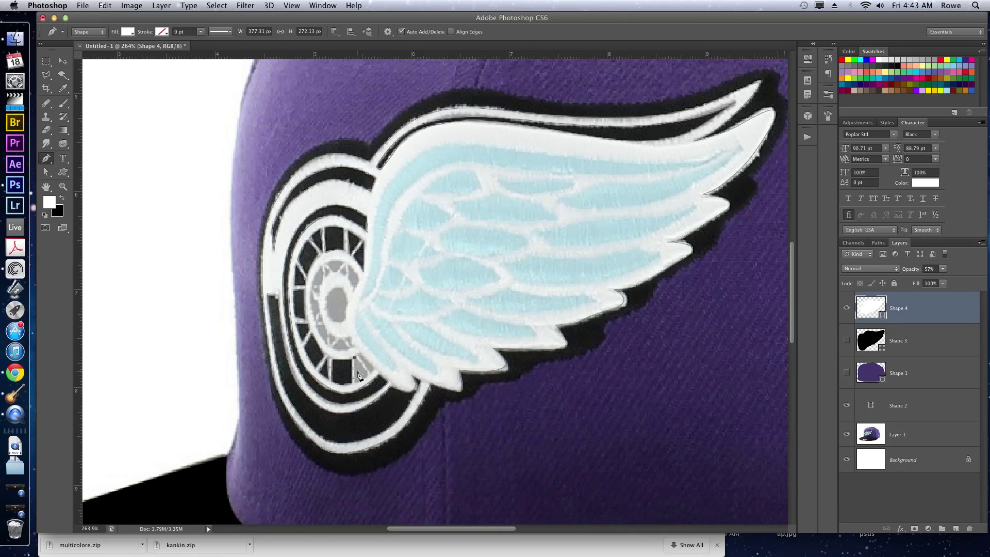
click(356, 380)
click(355, 358)
click(359, 356)
Step: At 400% zoom, fill the spoke gaps above the hub with small black triangular shapes
key(super+equal)
key(super+equal)
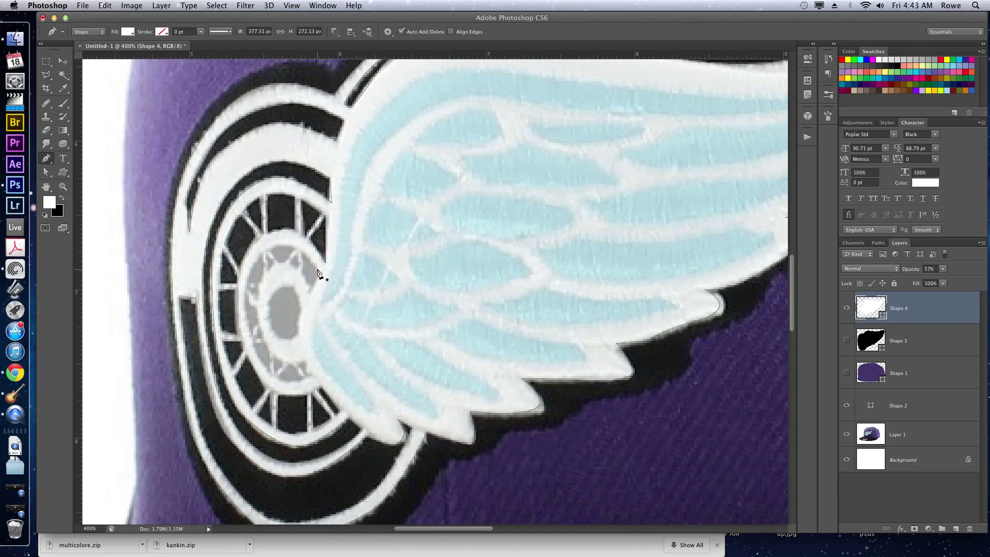
click(302, 250)
click(300, 273)
click(311, 289)
click(298, 250)
click(298, 270)
key(ctrl+z)
click(283, 263)
click(270, 250)
click(297, 251)
Step: Fill the two spoke gaps on the left side of the hub with black shapes
click(265, 252)
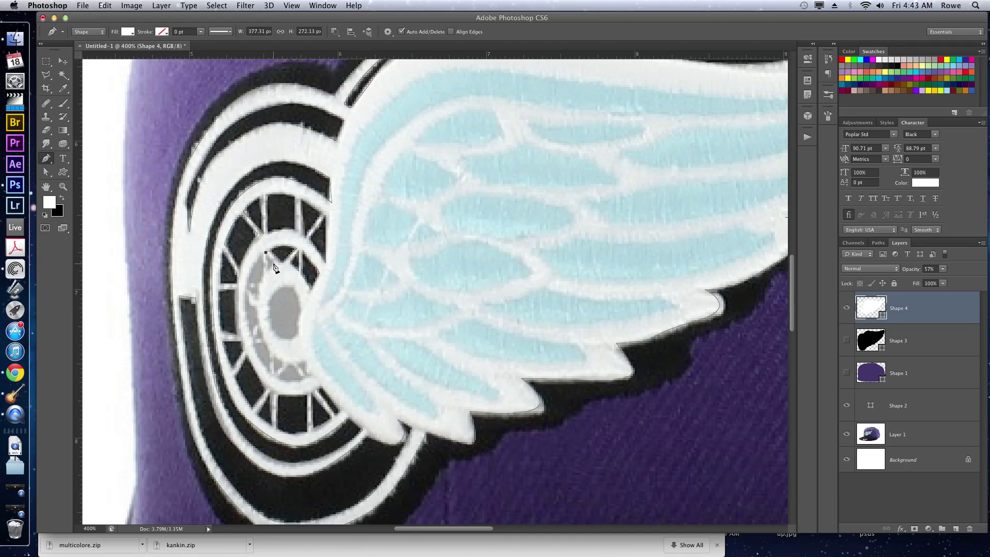
click(276, 264)
key(super+z)
key(super+z)
click(263, 276)
drag(257, 298, 255, 281)
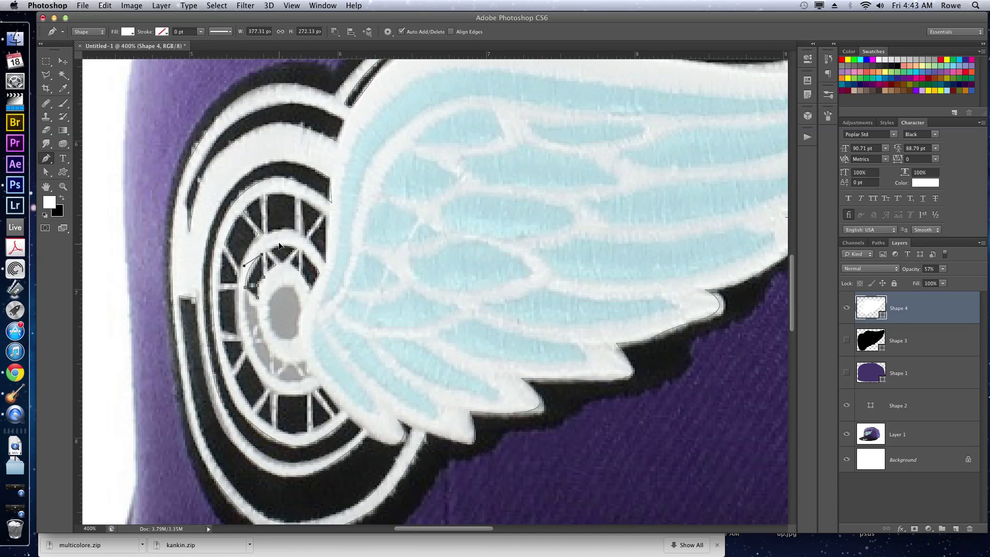
click(261, 255)
click(245, 293)
click(247, 324)
click(251, 338)
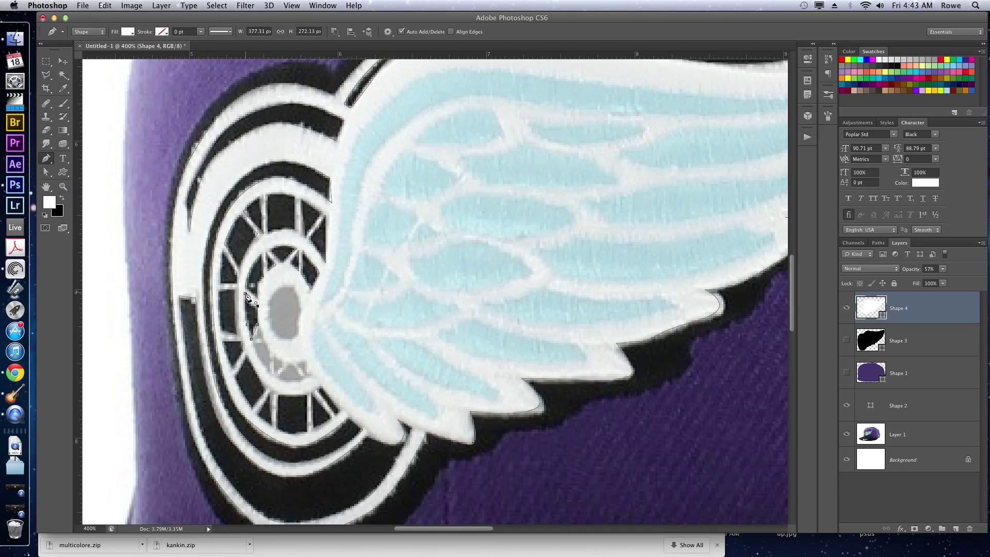
click(244, 289)
Step: Fill the small spoke gaps below the hub with black shapes
click(259, 330)
click(253, 349)
click(272, 371)
click(271, 352)
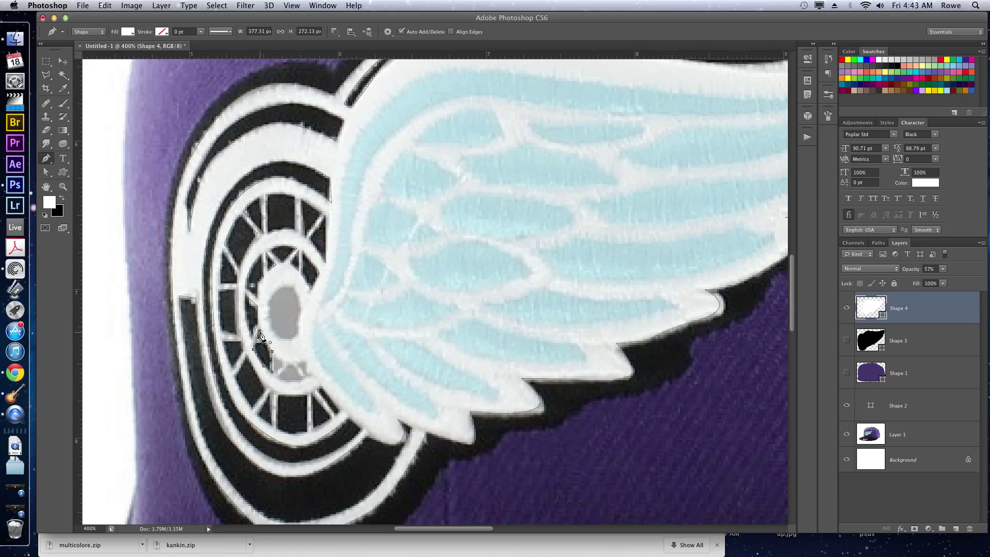
click(276, 355)
click(274, 371)
click(284, 363)
click(277, 356)
click(278, 381)
click(304, 383)
Step: Outline the wheel's central hub so it is cut out in black
click(301, 306)
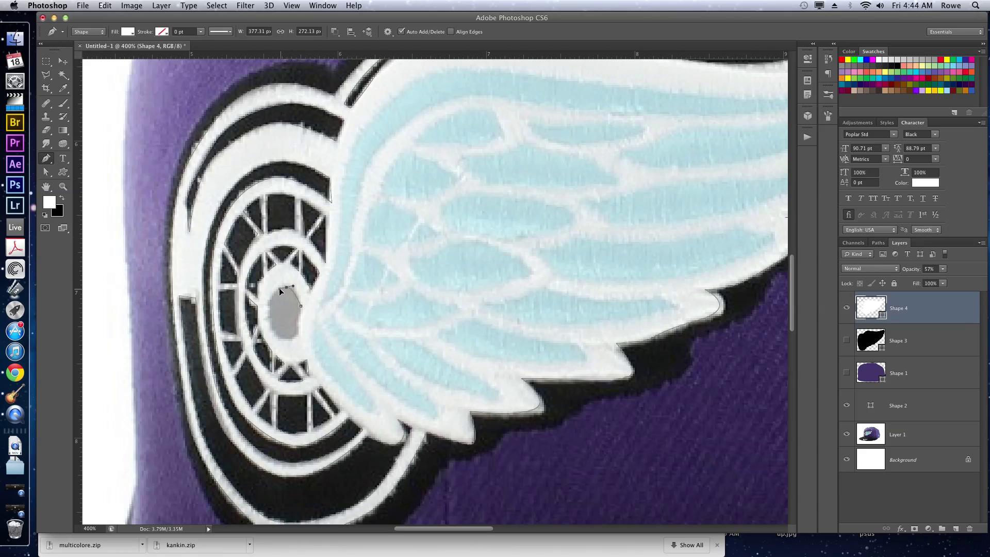
click(269, 315)
click(272, 333)
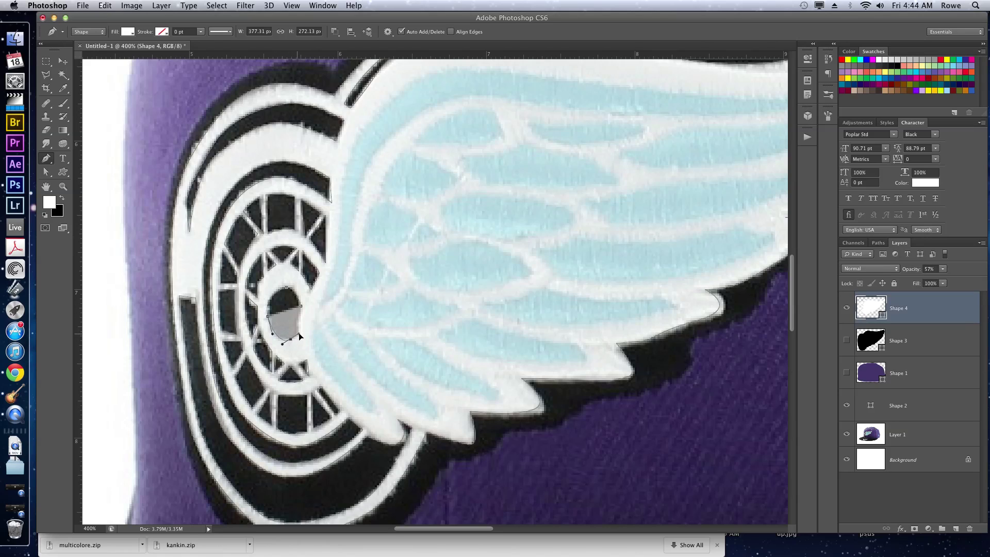
drag(290, 339, 299, 335)
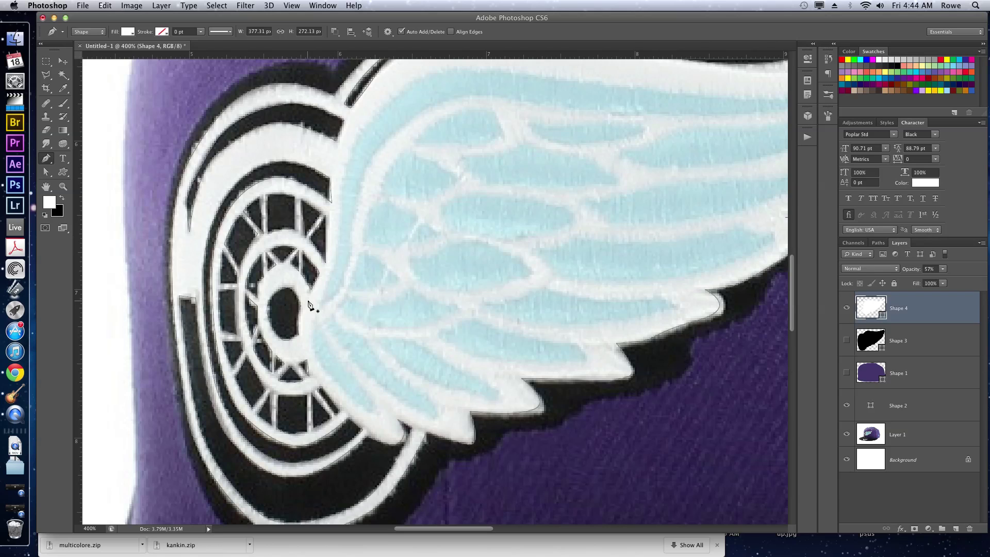
Step: Show the black logo outline and purple crown layers again and adjust the wing layer's opacity
key(super+minus)
key(super+minus)
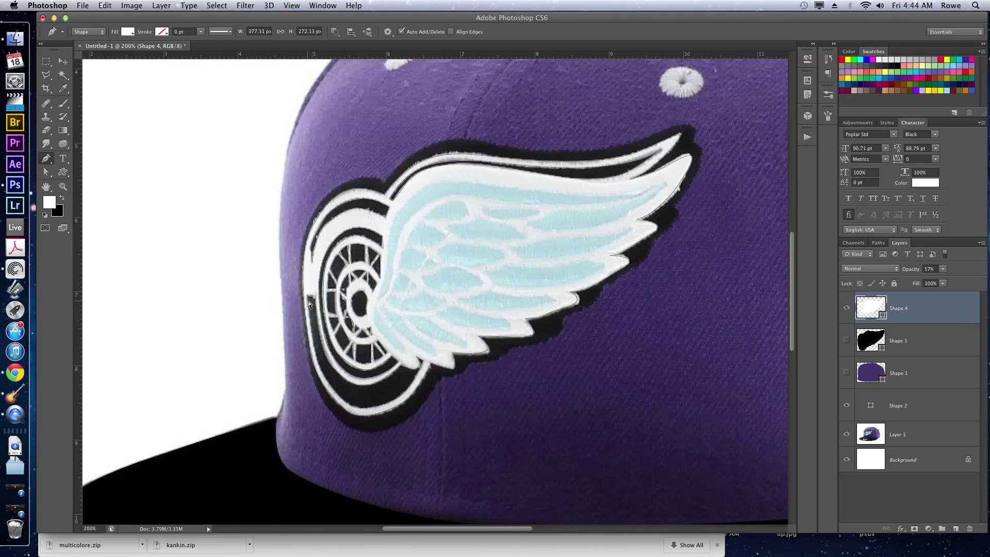
key(a)
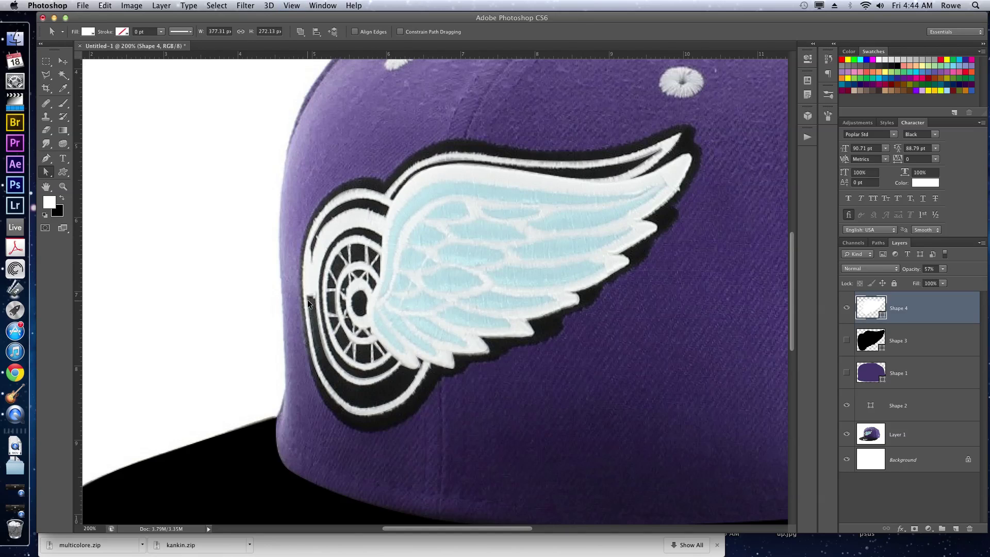
key(super+0)
key(super+plus)
key(super+plus)
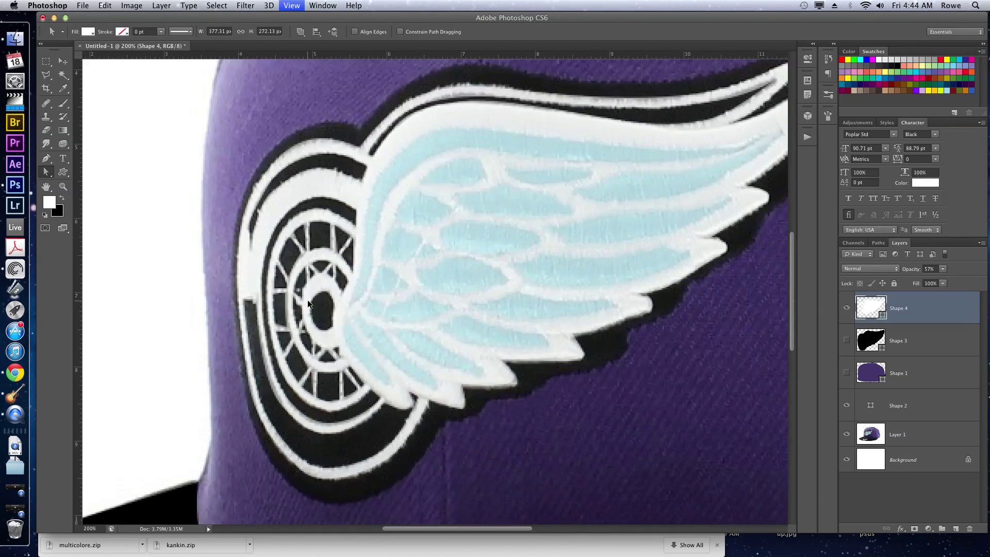
key(super+minus)
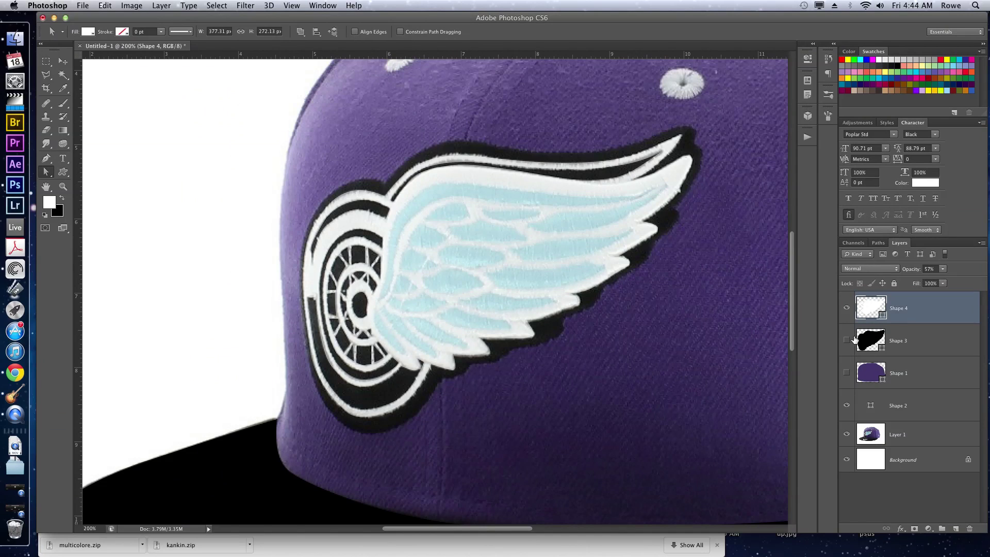
click(847, 340)
click(847, 374)
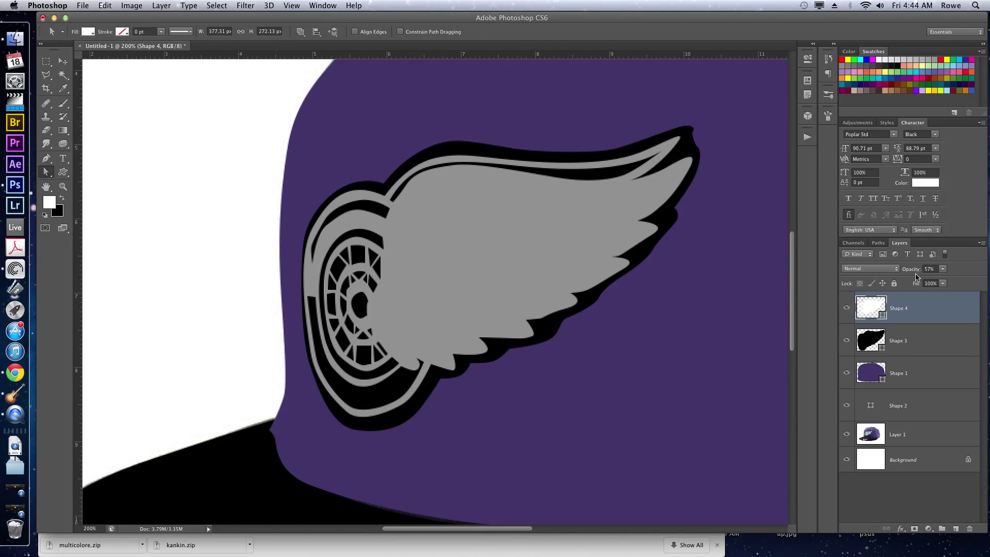
drag(911, 272, 953, 271)
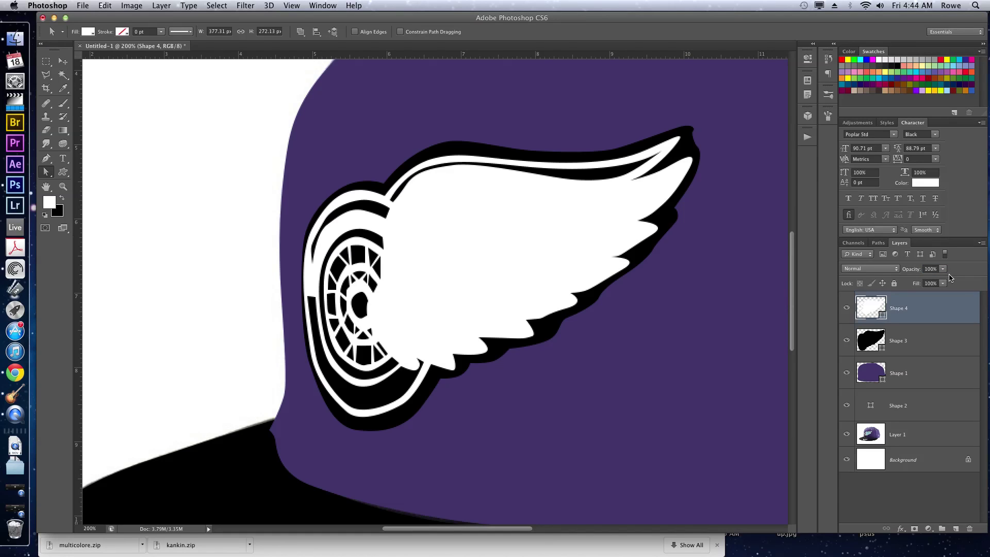
Step: Zoom in on the wing, set the white overlay to 41% opacity, and hide the purple crown
key(super+0)
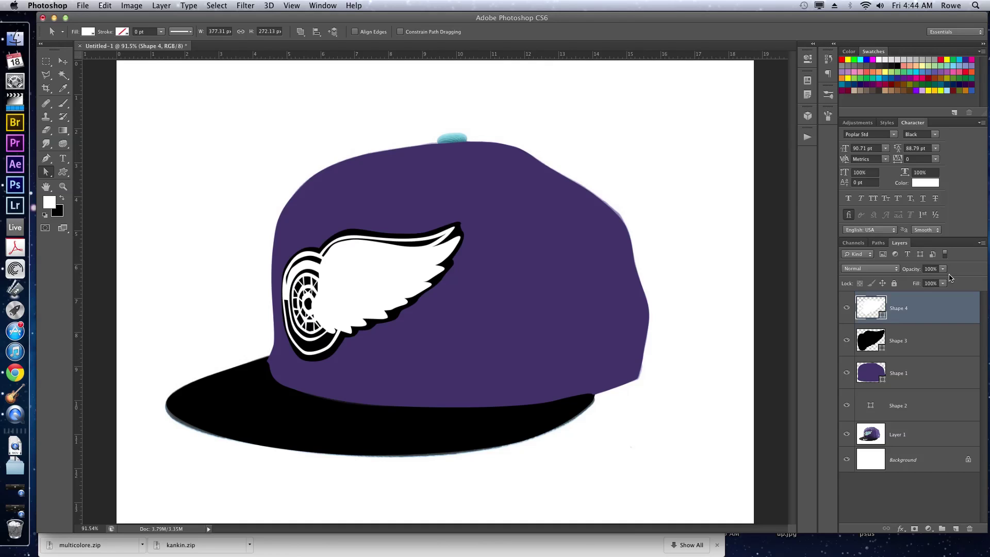
key(super+minus)
key(super+minus)
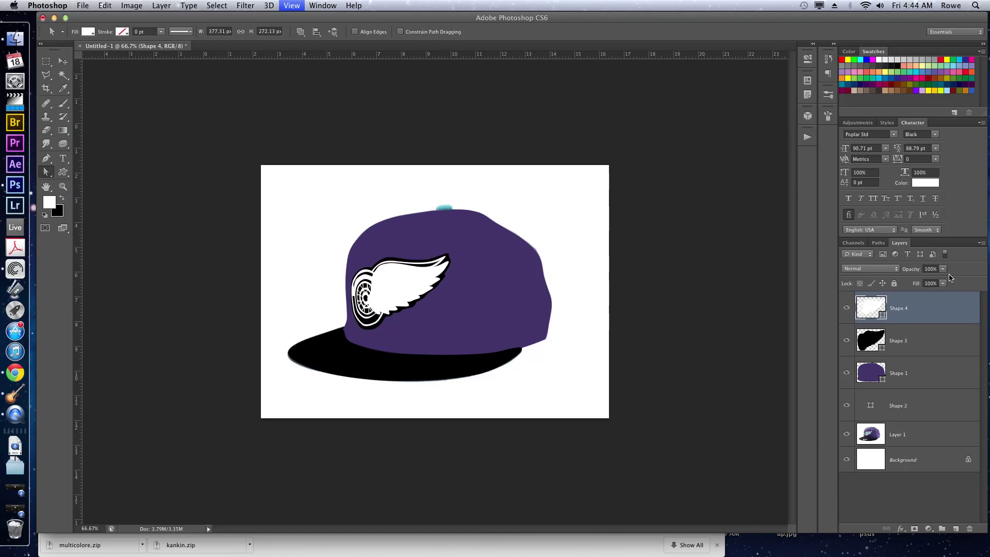
key(super+1)
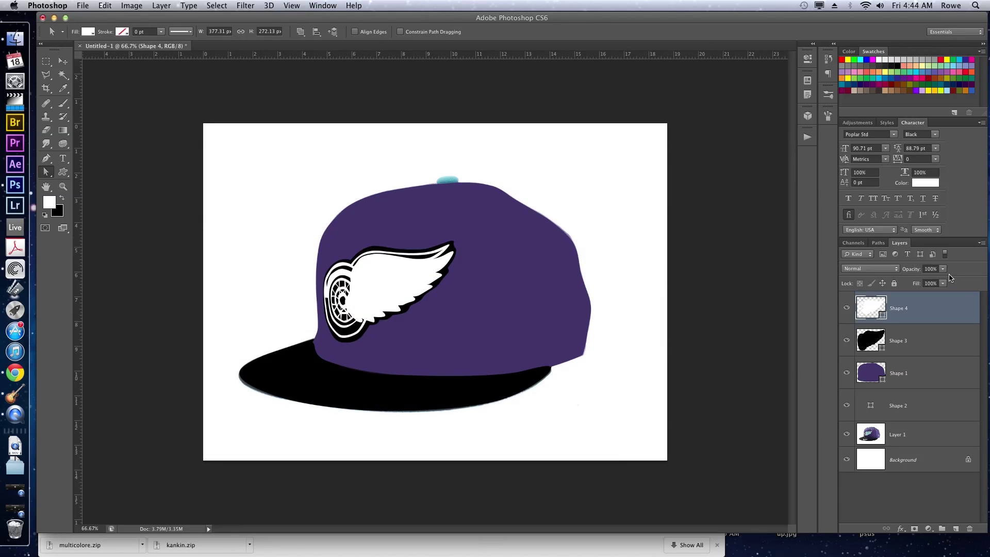
key(super+plus)
key(super+plus)
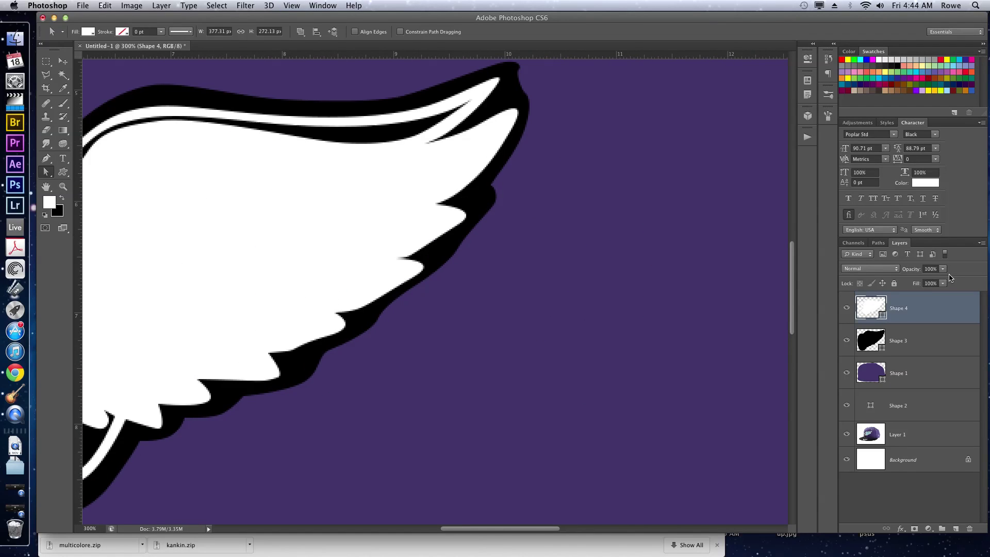
drag(280, 234, 484, 256)
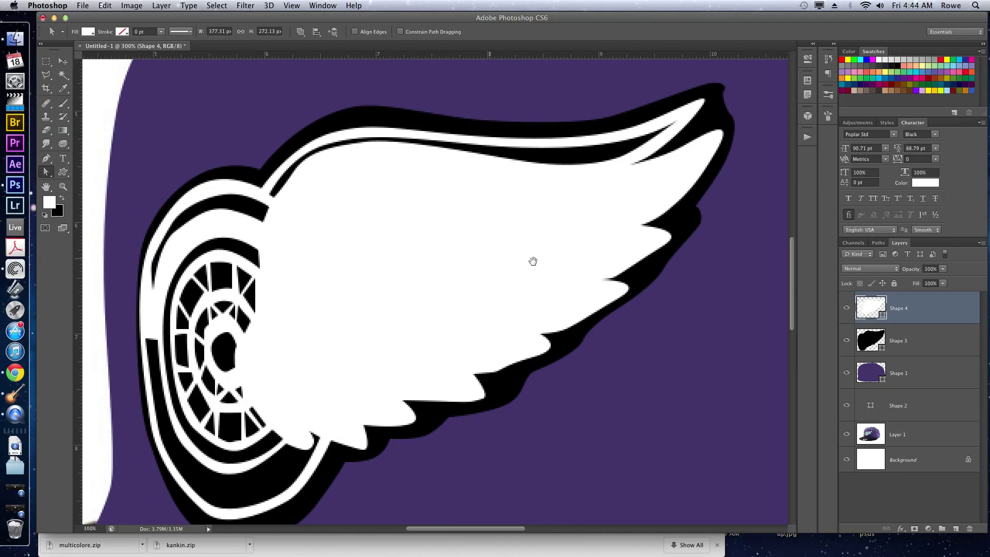
click(893, 341)
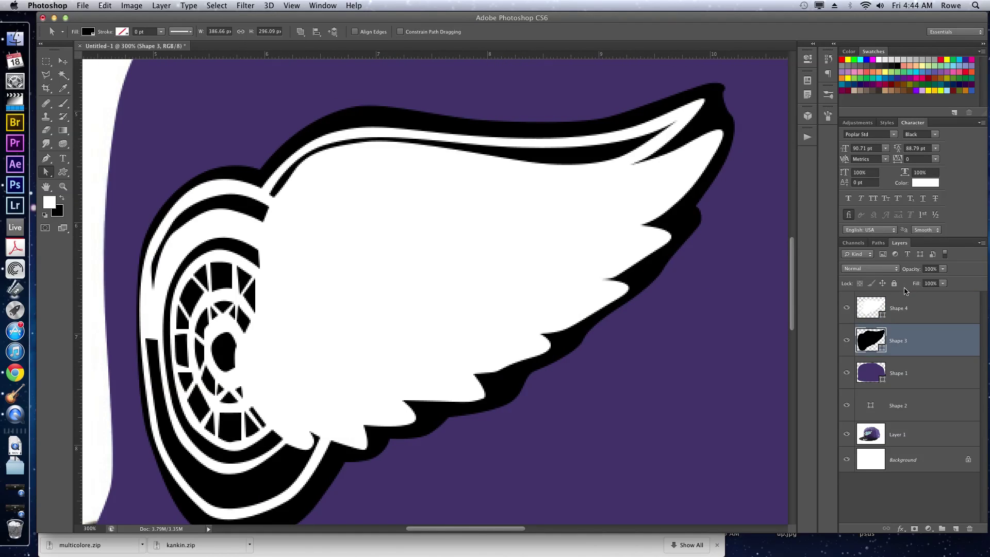
drag(911, 270, 886, 281)
click(914, 298)
click(846, 372)
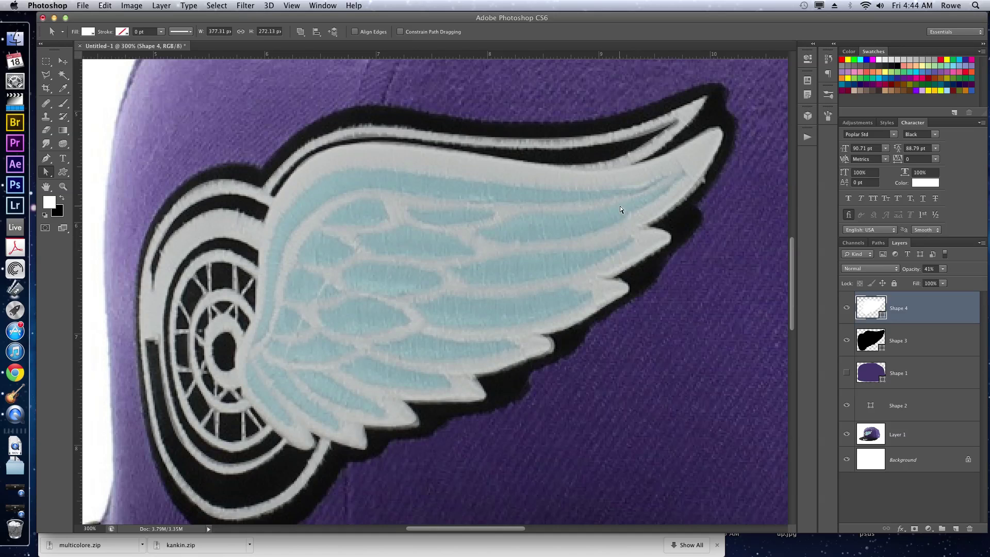
Step: Start a new-layer Pen shape tracing the wing band's top edge from wing tip to wheel
key(p)
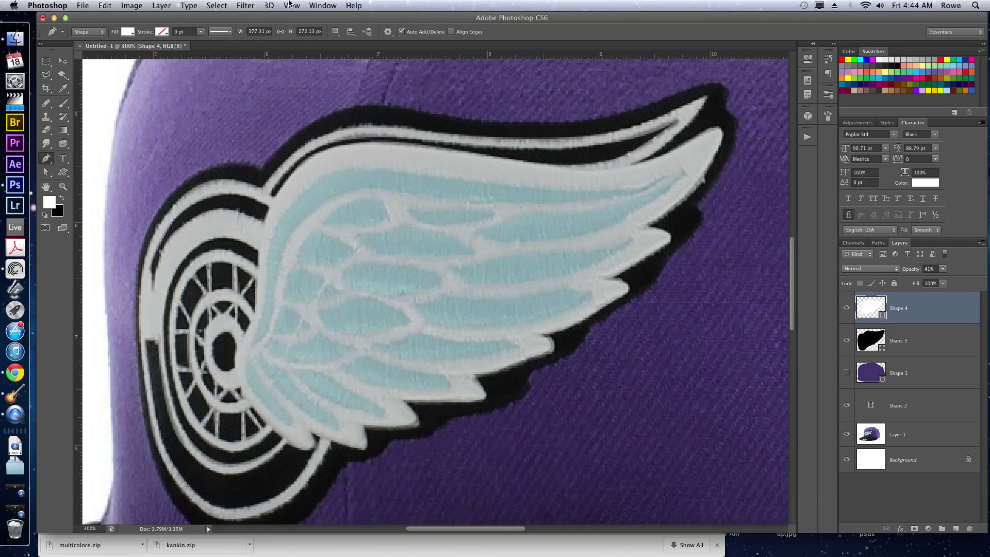
click(336, 32)
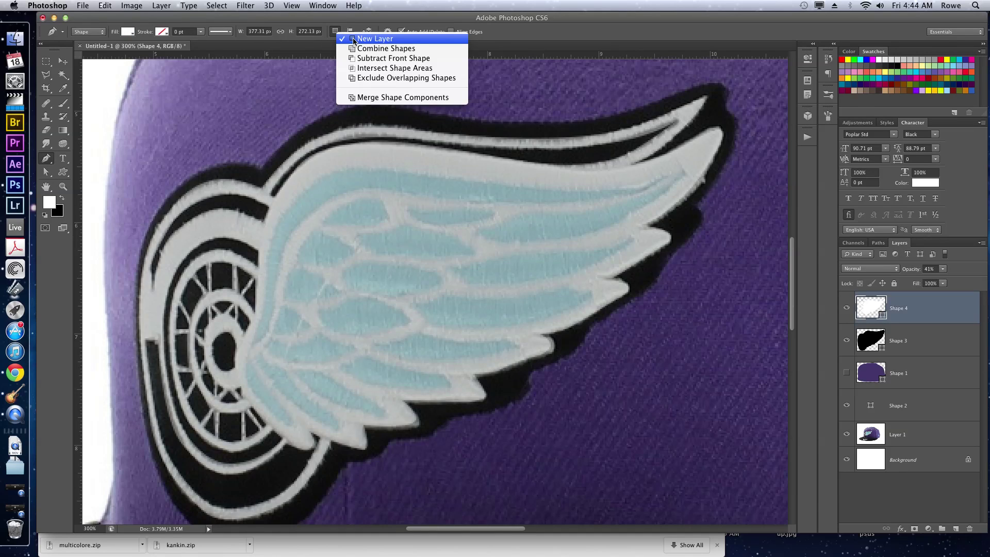
click(341, 38)
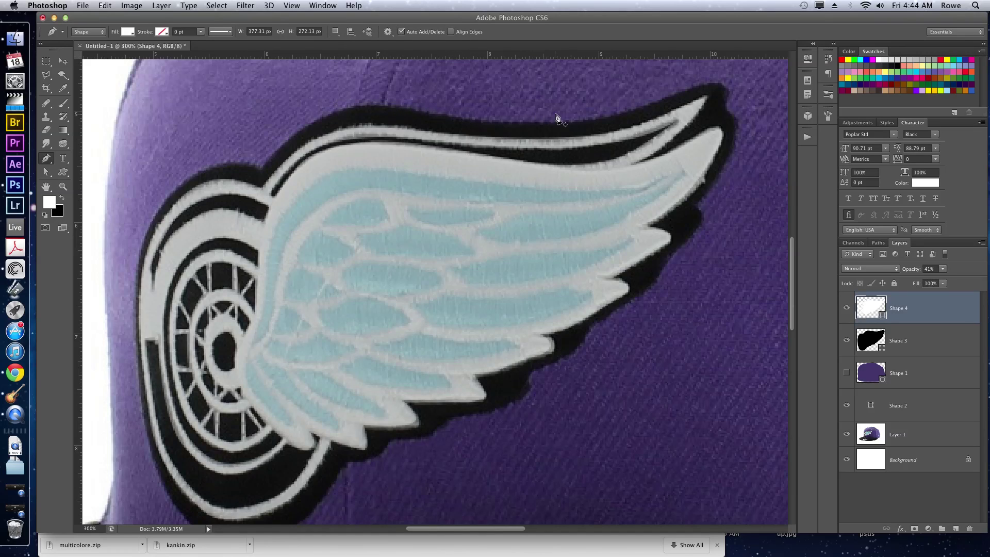
click(662, 175)
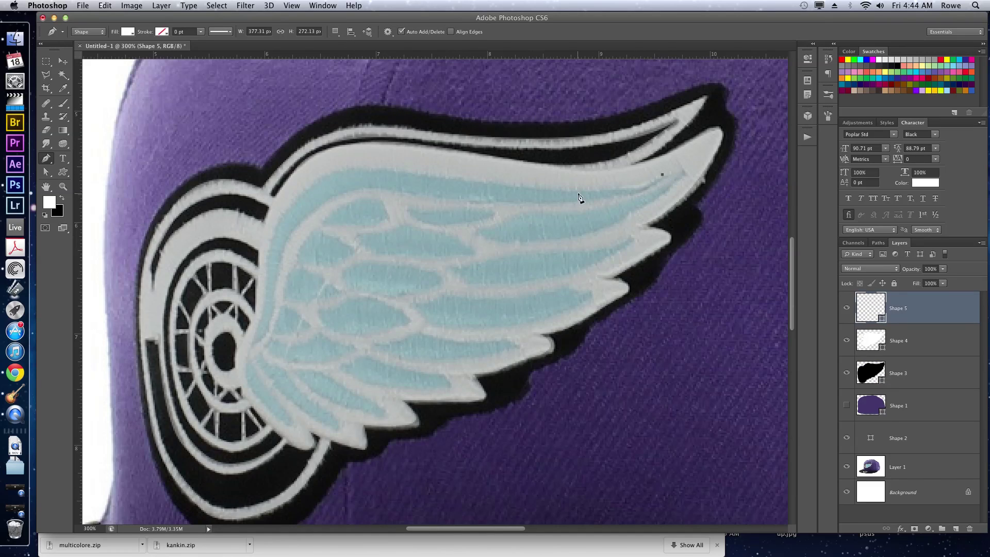
click(552, 190)
drag(555, 190, 493, 186)
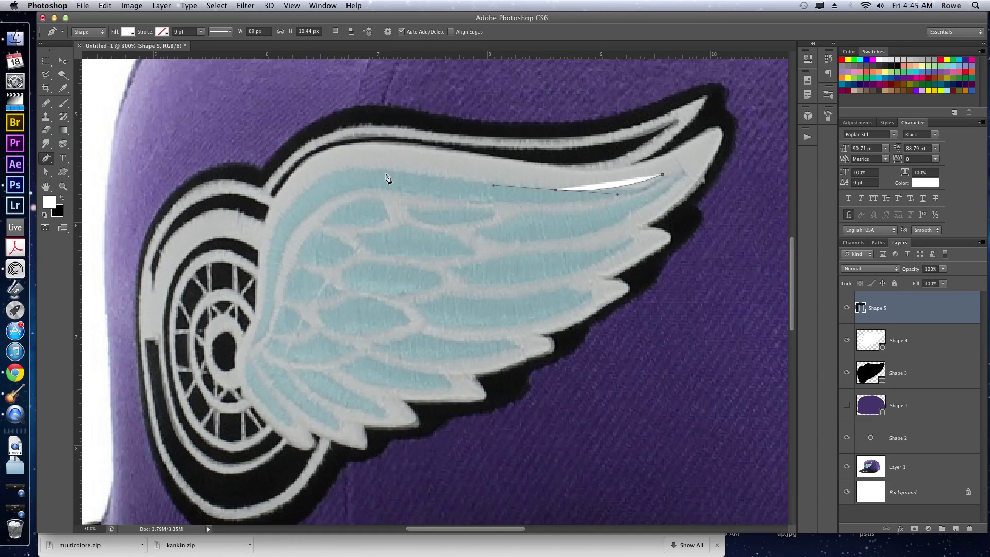
drag(344, 171, 314, 181)
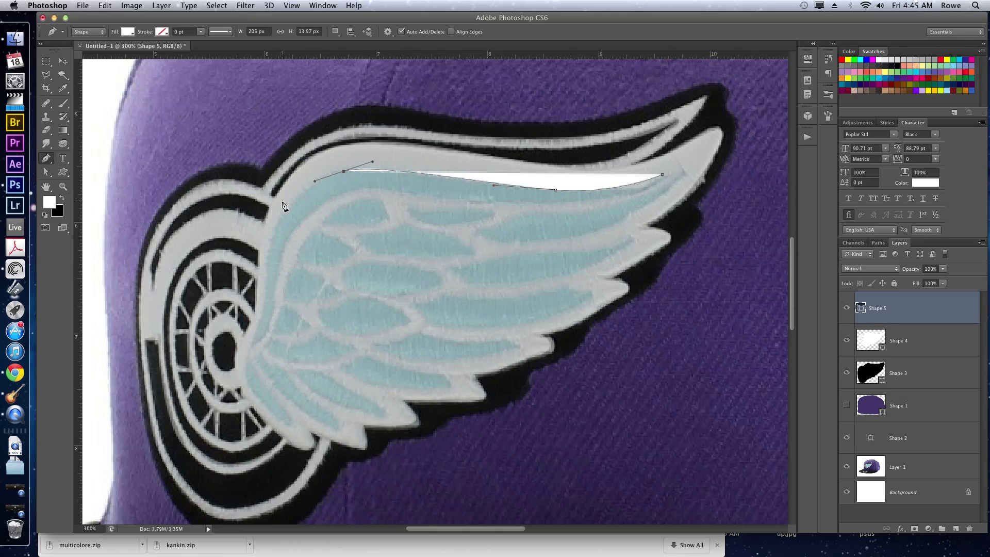
drag(278, 230, 270, 258)
mouse_move(261, 320)
mouse_down()
mouse_move(254, 342)
mouse_move(268, 334)
mouse_up()
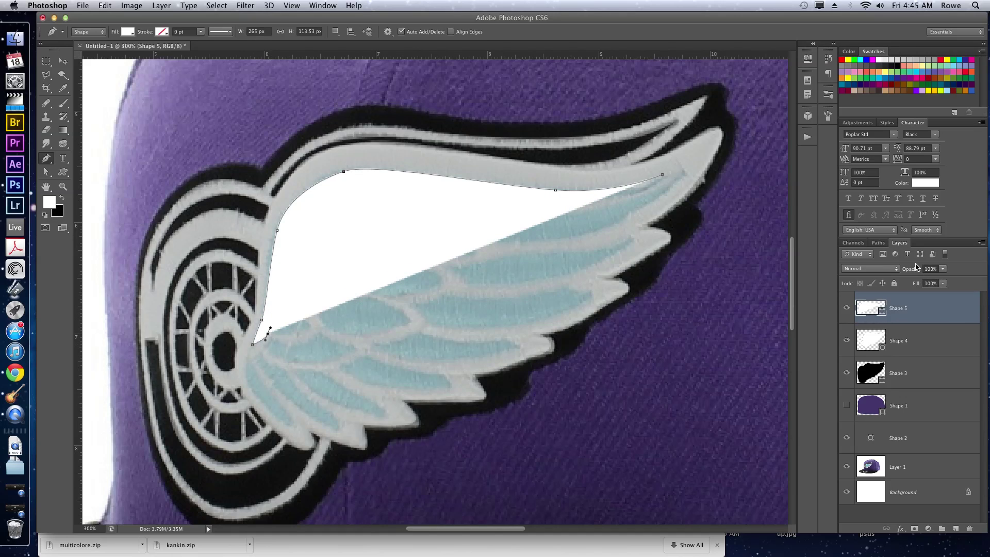
Step: Set the new shape to 19% opacity and trace the band's lower edge back to the tip
drag(917, 268, 875, 277)
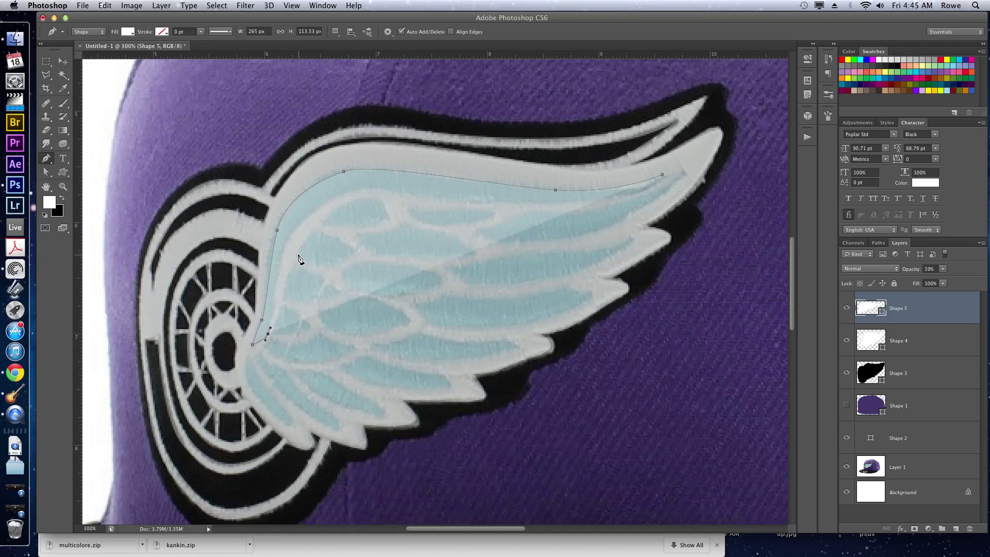
drag(289, 236, 302, 217)
drag(376, 186, 411, 194)
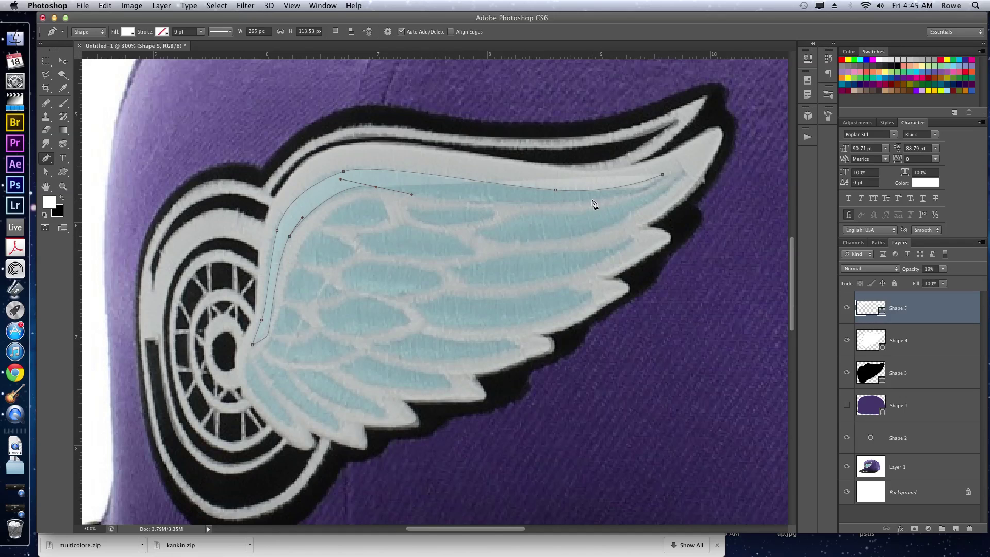
drag(592, 200, 639, 190)
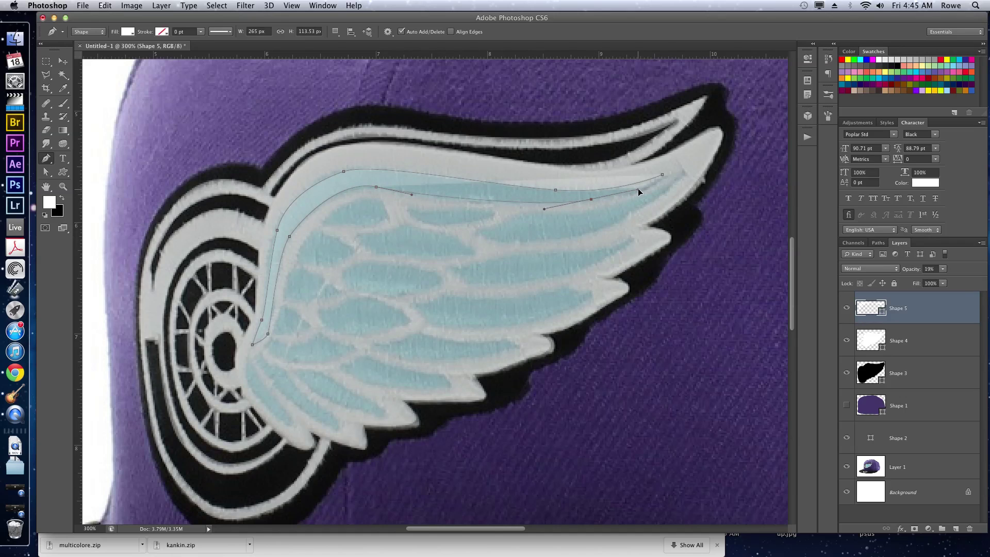
click(662, 175)
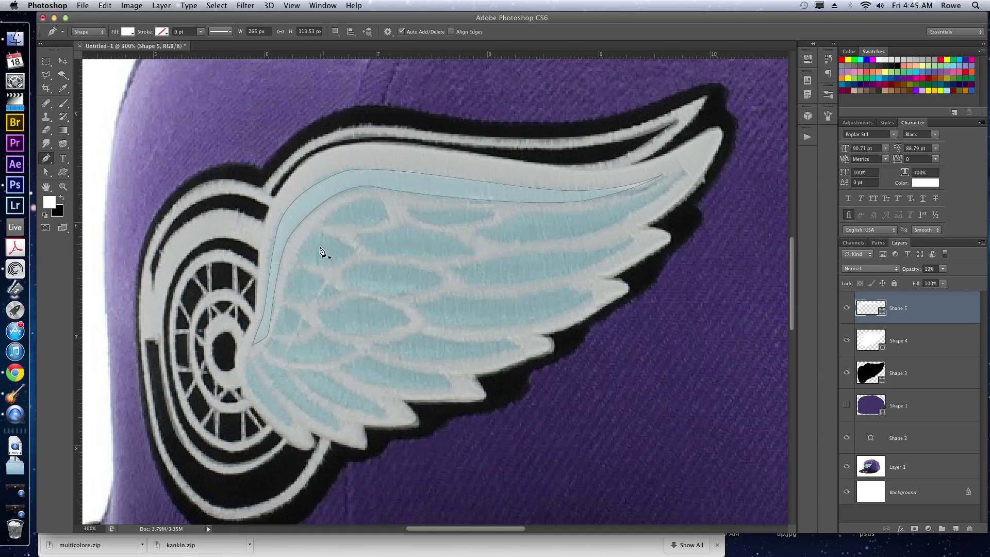
Step: Switch to Combine Shapes and outline the first feather near the wing tip
click(335, 32)
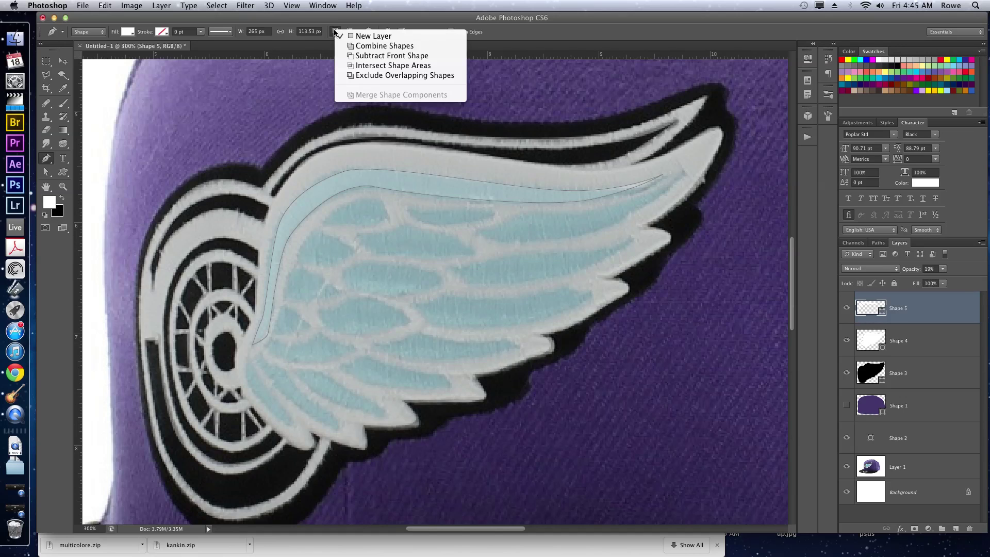
click(368, 49)
click(681, 173)
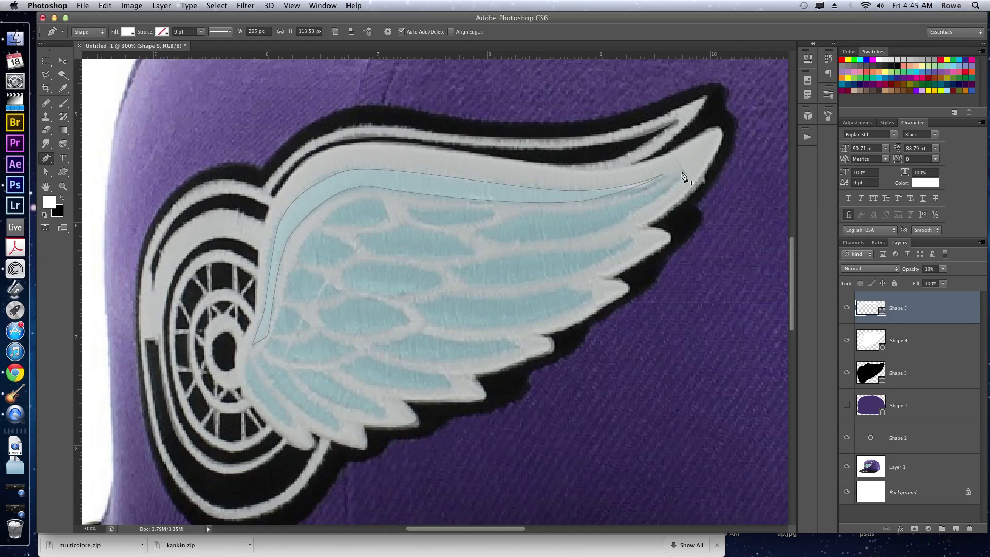
drag(591, 213, 570, 214)
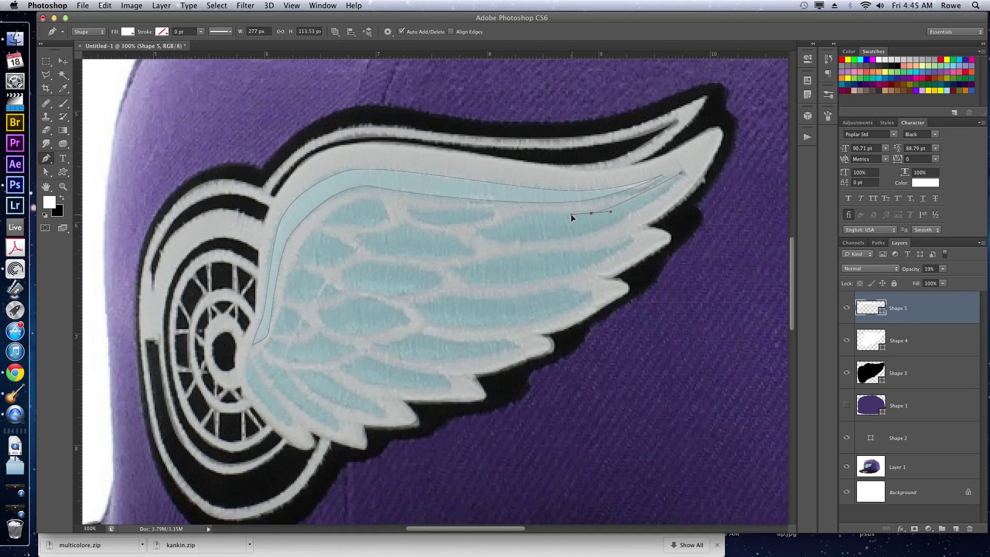
click(529, 210)
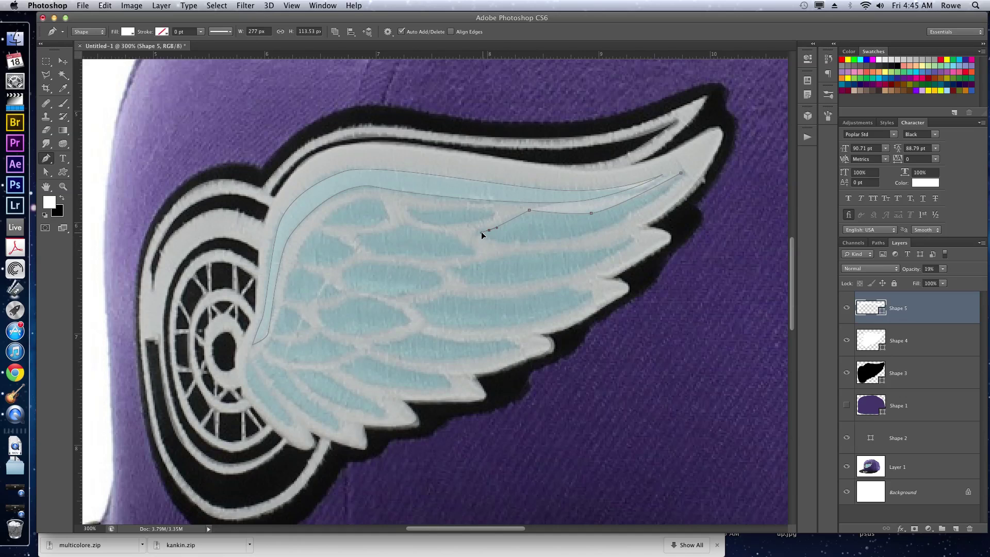
drag(481, 231, 477, 231)
drag(586, 231, 638, 218)
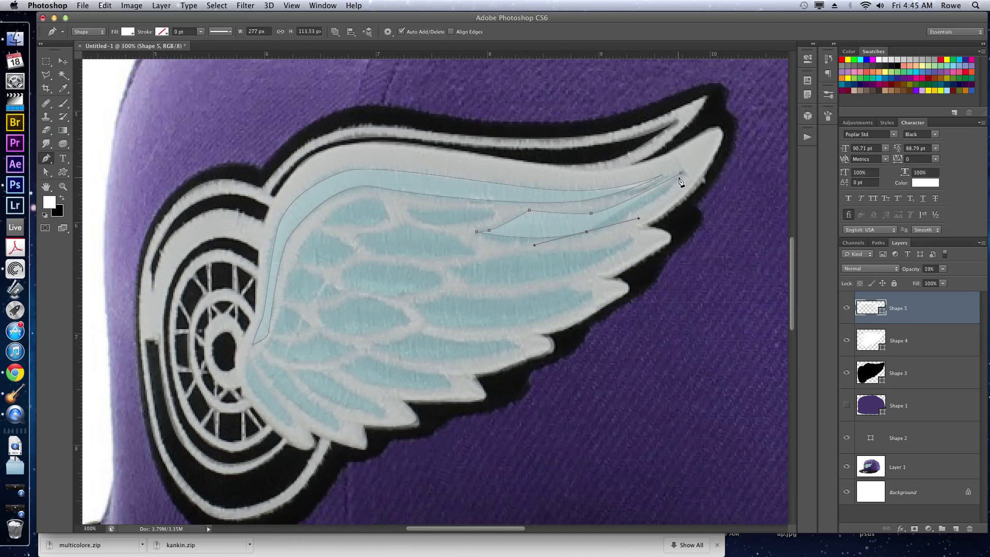
drag(681, 175, 691, 162)
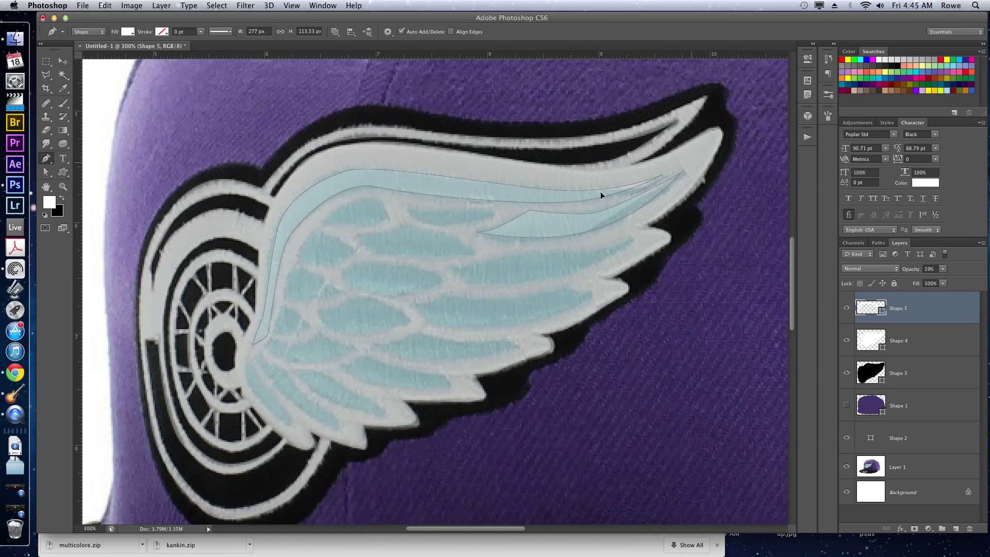
Step: Outline the next three feathers moving along the wing toward the wheel
click(501, 213)
click(446, 225)
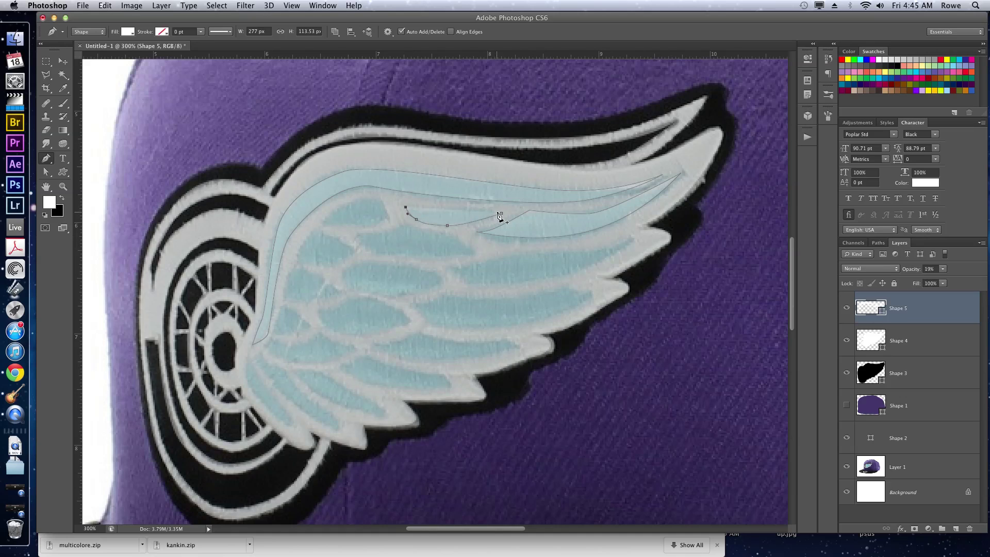
drag(501, 213, 495, 208)
click(380, 199)
click(390, 217)
drag(379, 223, 374, 227)
click(323, 223)
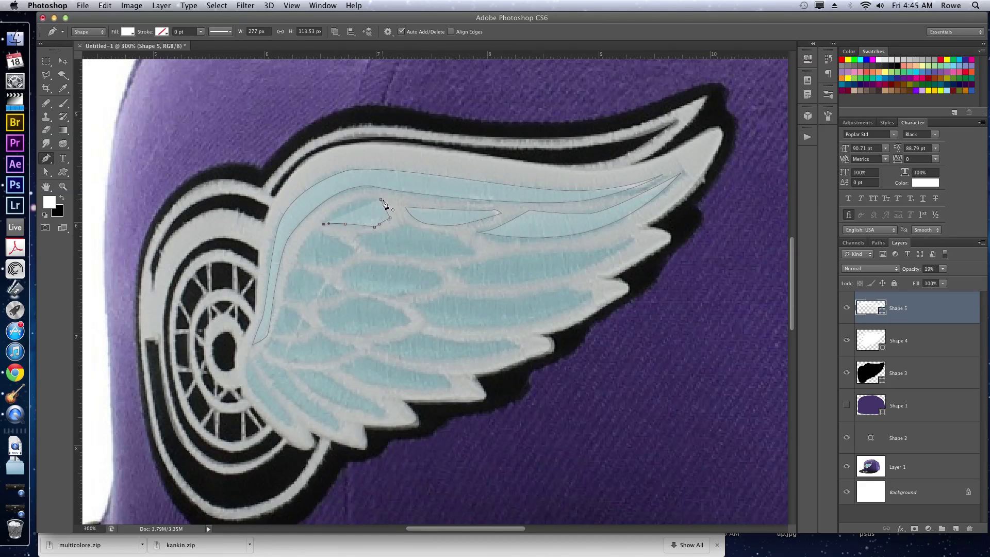
click(380, 199)
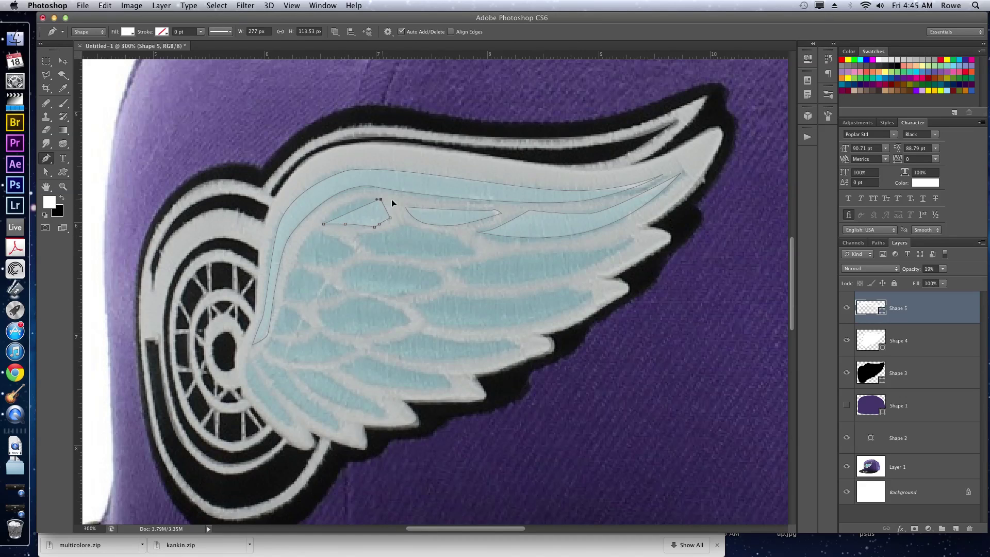
click(317, 228)
drag(353, 251, 327, 265)
click(297, 259)
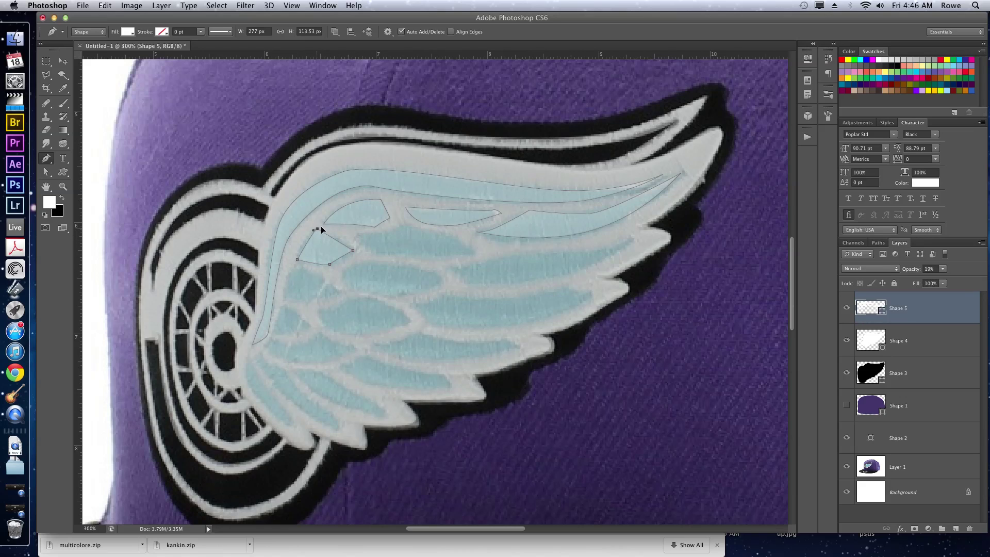
Step: Outline the feathers beside the wheel, including the lowest feather strip
click(292, 266)
click(323, 277)
drag(310, 304, 312, 298)
click(282, 299)
click(285, 305)
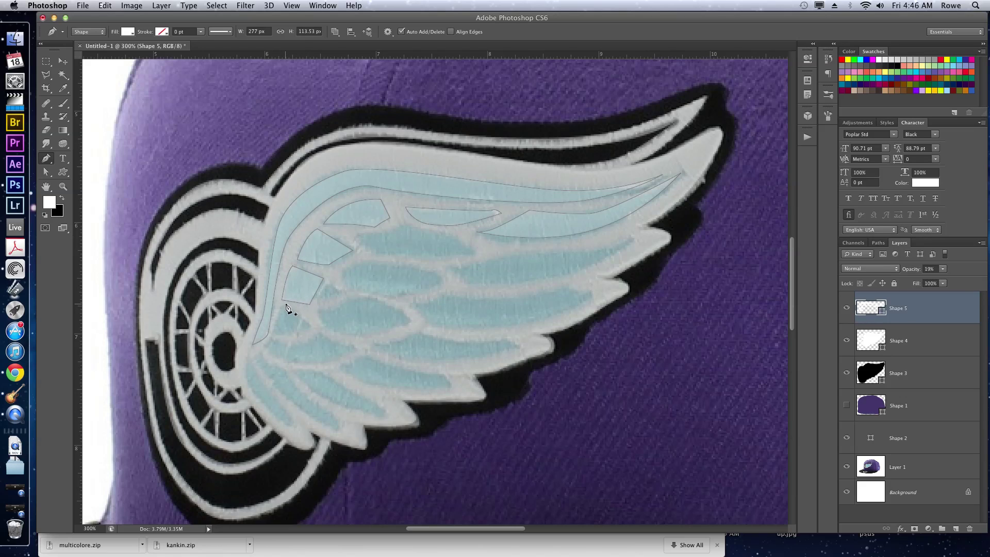
click(311, 324)
drag(274, 336, 279, 336)
drag(270, 339, 289, 362)
click(355, 346)
click(269, 339)
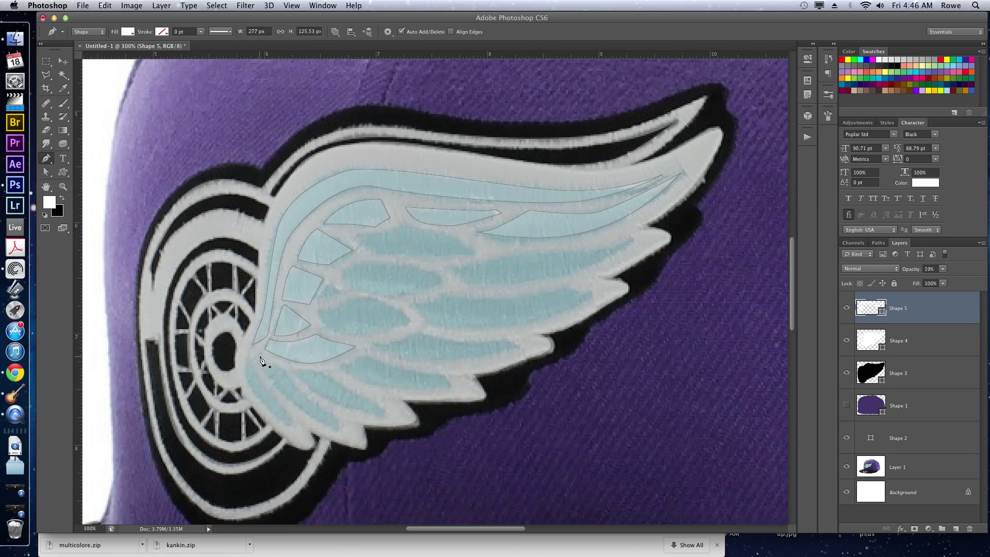
Step: Trace and close the first lower feather cut-out beside the wheel
click(260, 354)
drag(282, 367, 288, 369)
drag(310, 401, 325, 424)
click(334, 414)
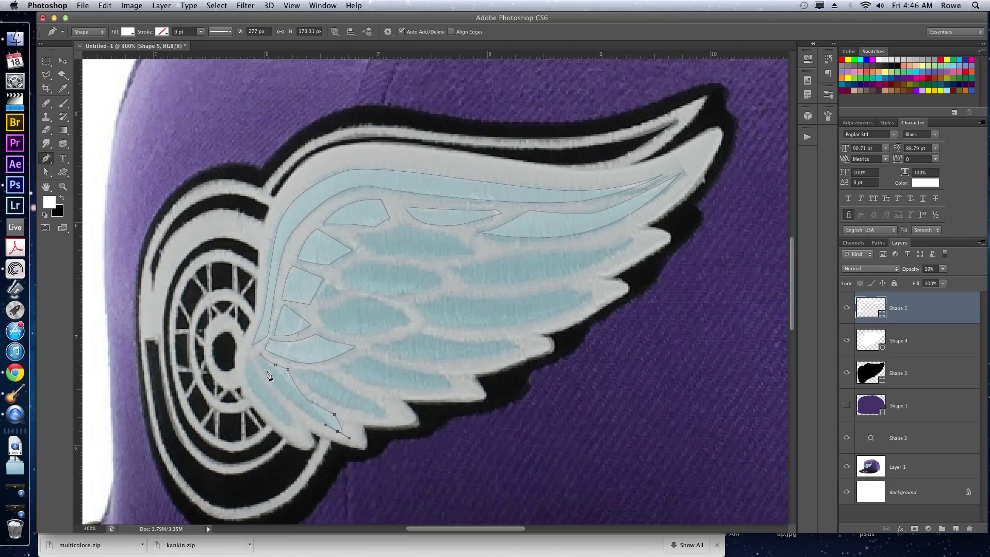
drag(260, 355, 252, 364)
drag(277, 416, 275, 413)
click(247, 355)
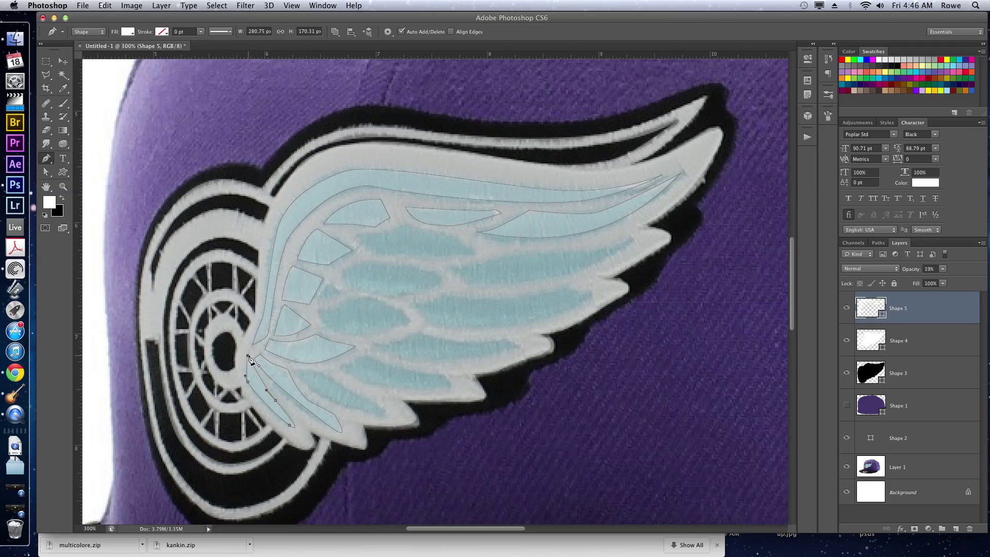
Step: Trace the next lower feather with straight points out to its tip
click(295, 369)
click(313, 392)
click(333, 400)
click(352, 408)
click(382, 413)
click(320, 370)
click(295, 369)
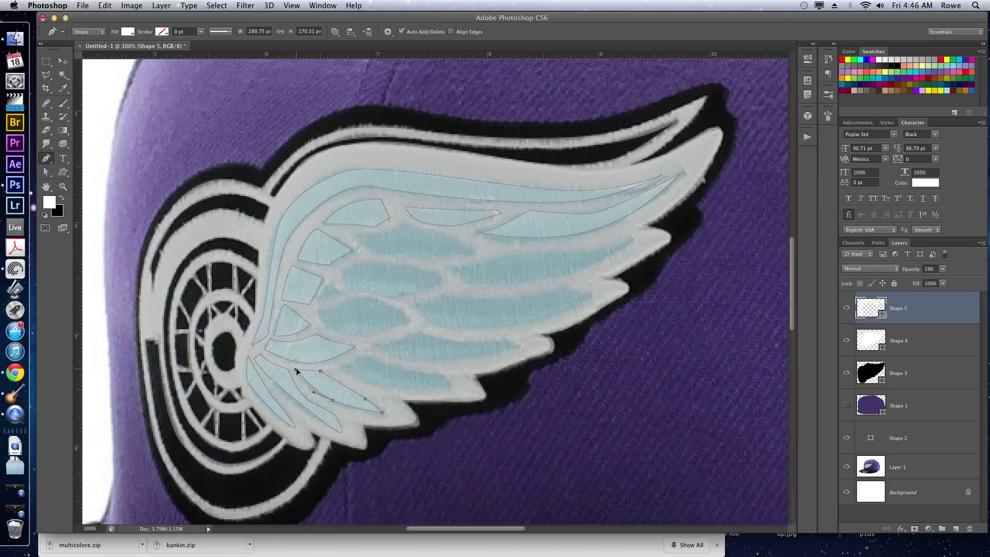
Step: Outline another curved feather cut-out and deselect the finished path
click(364, 354)
drag(343, 366, 336, 367)
drag(384, 388, 407, 388)
click(444, 386)
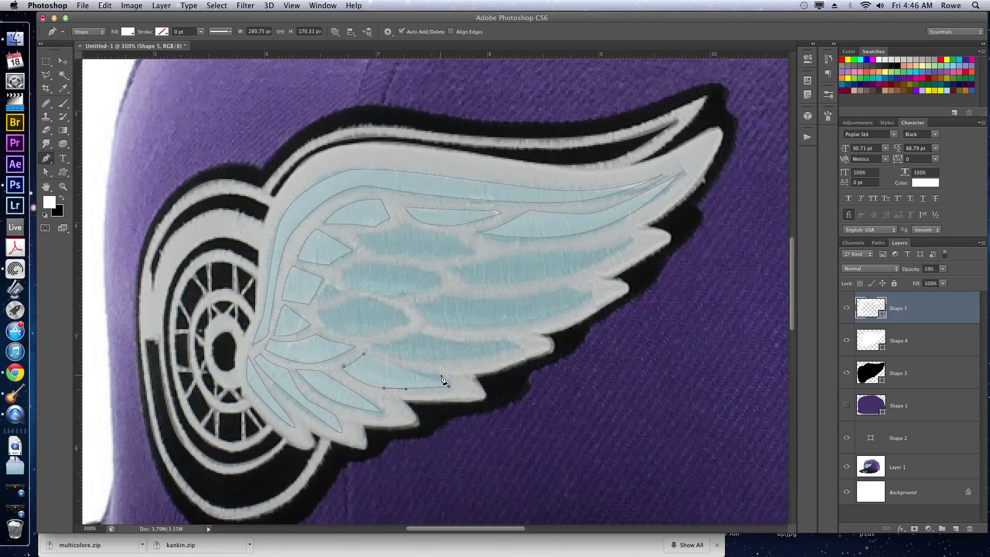
drag(364, 354, 354, 349)
key(Return)
Step: Trace a long feather in the wing's middle row
click(371, 345)
click(436, 360)
click(515, 349)
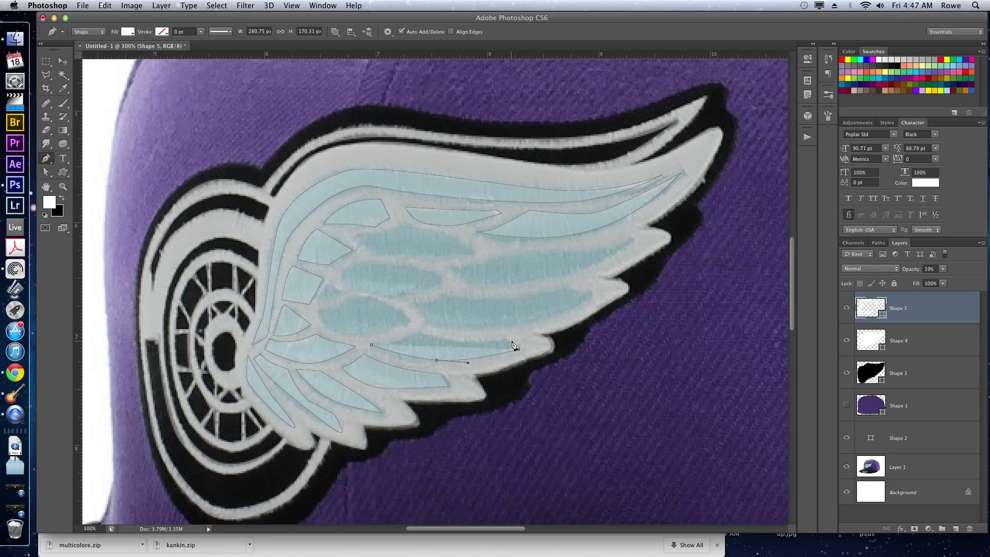
click(512, 341)
click(453, 339)
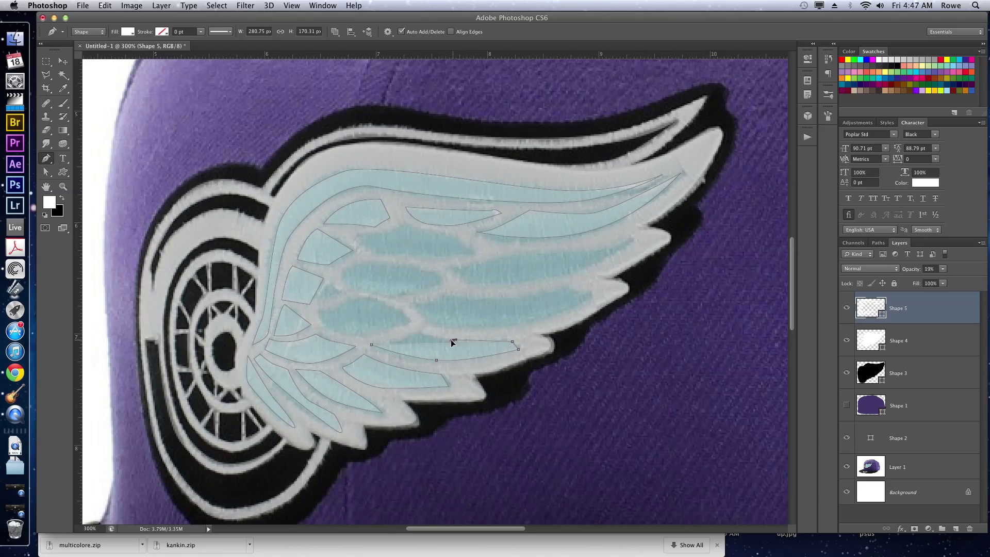
click(419, 332)
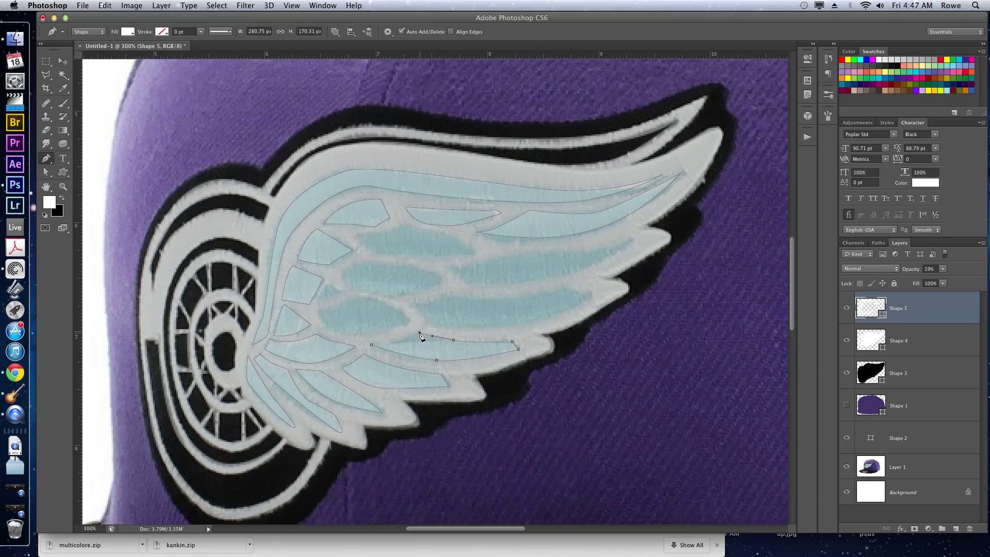
click(371, 345)
Step: Trace the next feather up, curving its lower and top edges
click(411, 305)
drag(481, 325, 533, 325)
click(591, 295)
click(565, 286)
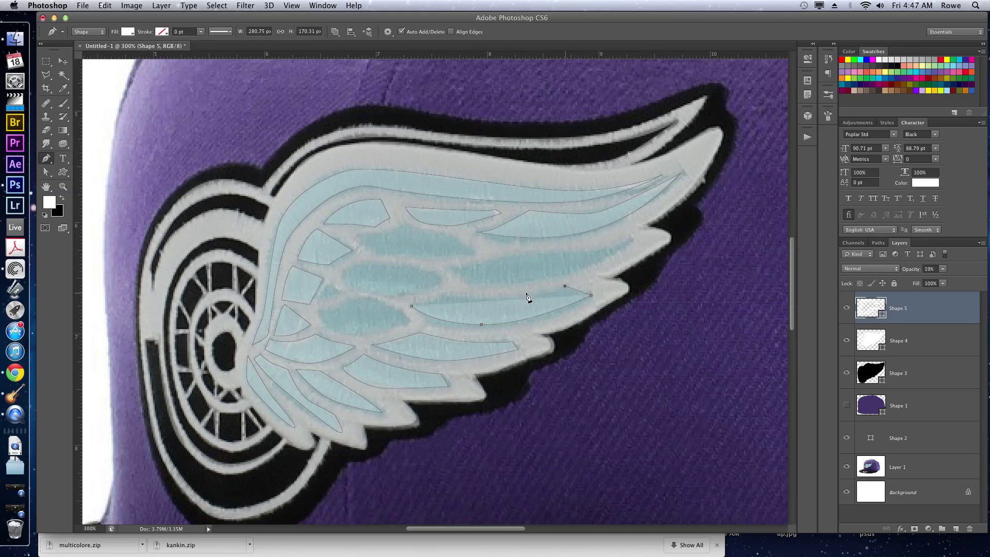
drag(497, 301, 469, 300)
click(412, 306)
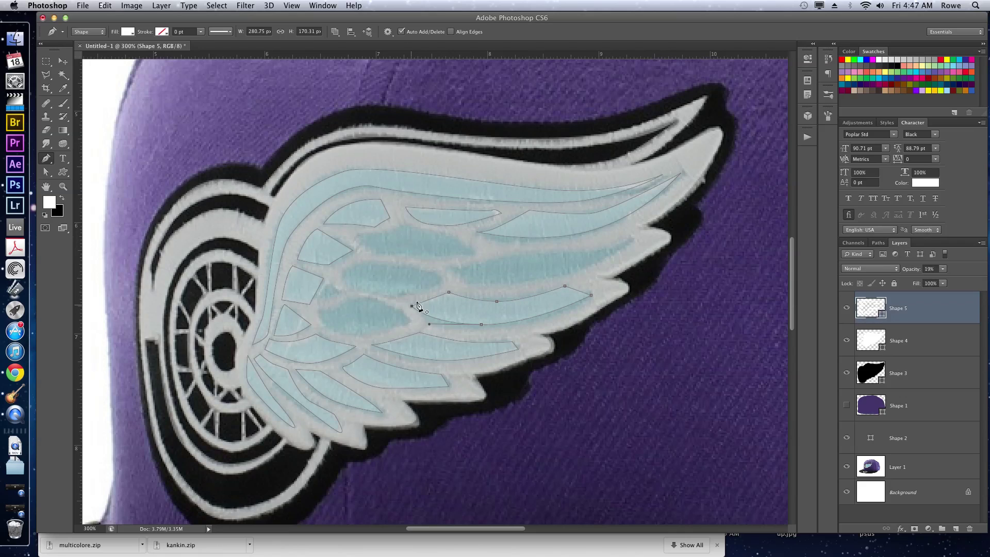
Step: Trace a large upper feather cut-out with curved edges, closing it at its start point
click(447, 267)
click(527, 281)
drag(574, 279, 581, 274)
drag(631, 239, 621, 246)
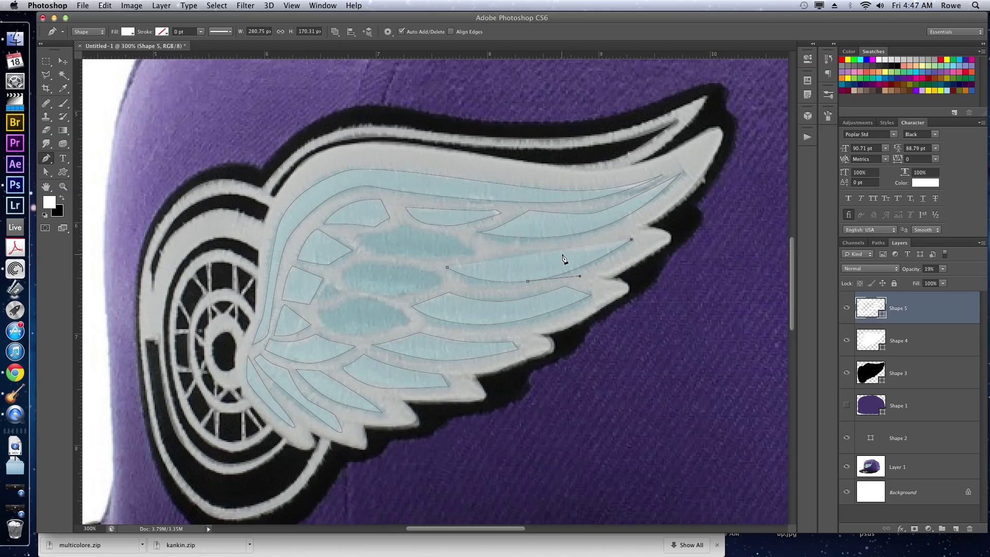
drag(552, 253, 524, 252)
click(523, 251)
drag(447, 267, 391, 233)
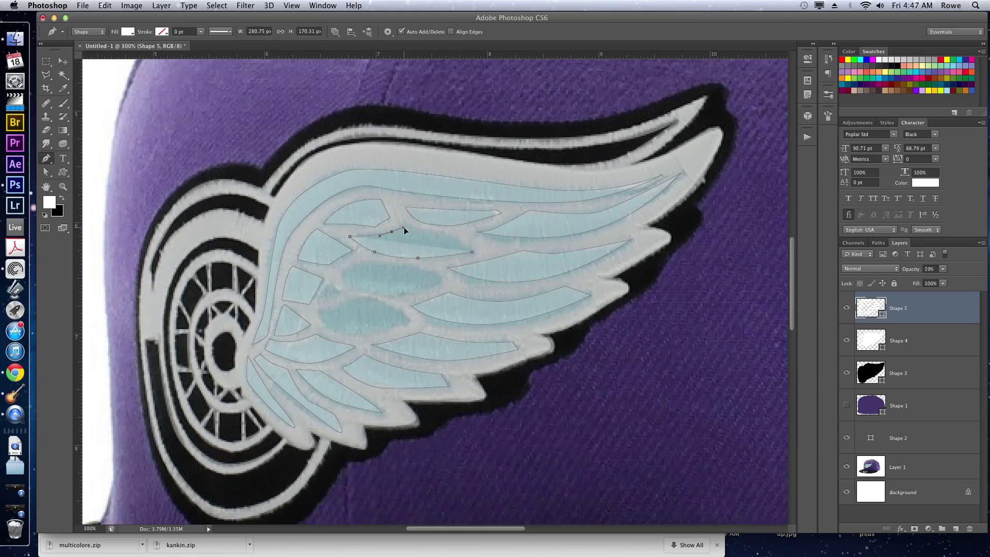
Step: Trace the small upper feather and another curved feather cut-out
click(405, 224)
click(471, 255)
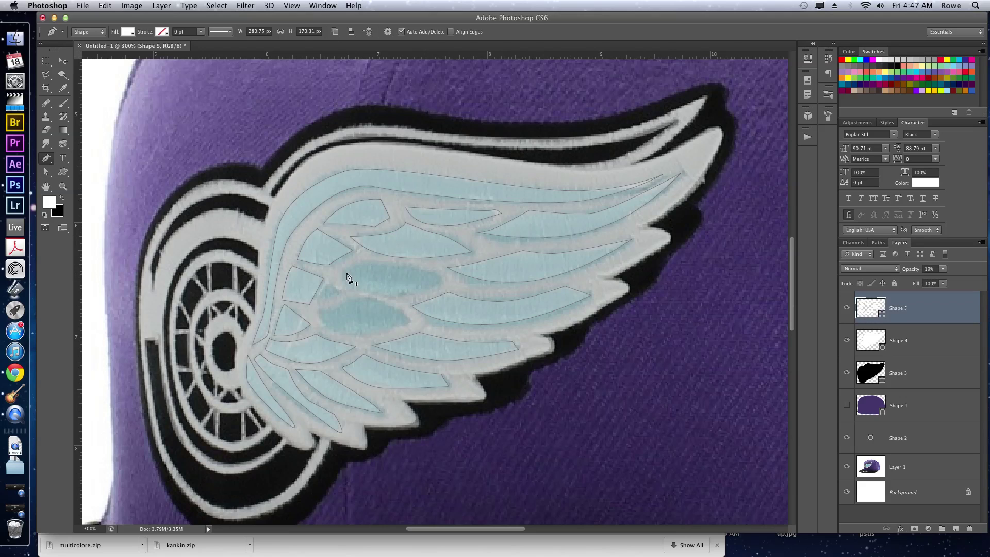
click(343, 273)
click(373, 263)
drag(422, 269, 342, 270)
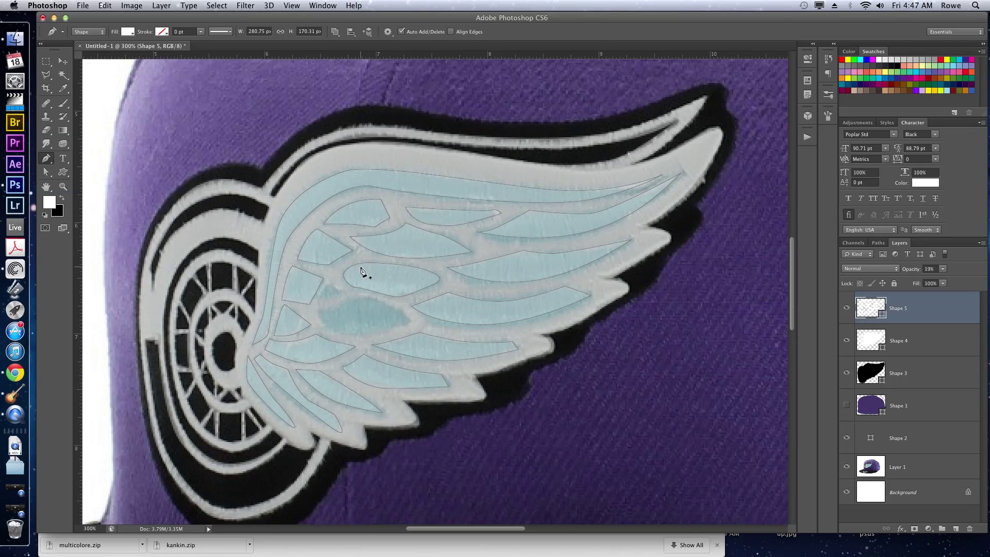
Step: Trace the feather near the wheel and a small triangular cut-out, then set Shape 5 to 100% opacity
click(314, 309)
mouse_move(343, 308)
mouse_down()
mouse_move(359, 299)
mouse_move(411, 320)
mouse_up()
drag(358, 338, 333, 336)
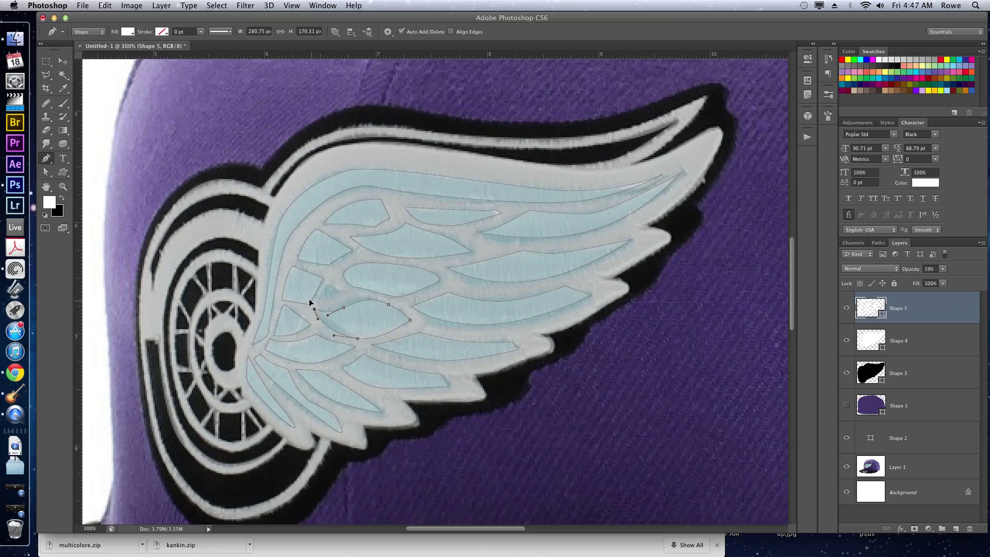
click(314, 308)
click(328, 282)
drag(318, 298, 318, 301)
click(328, 283)
drag(910, 269, 931, 267)
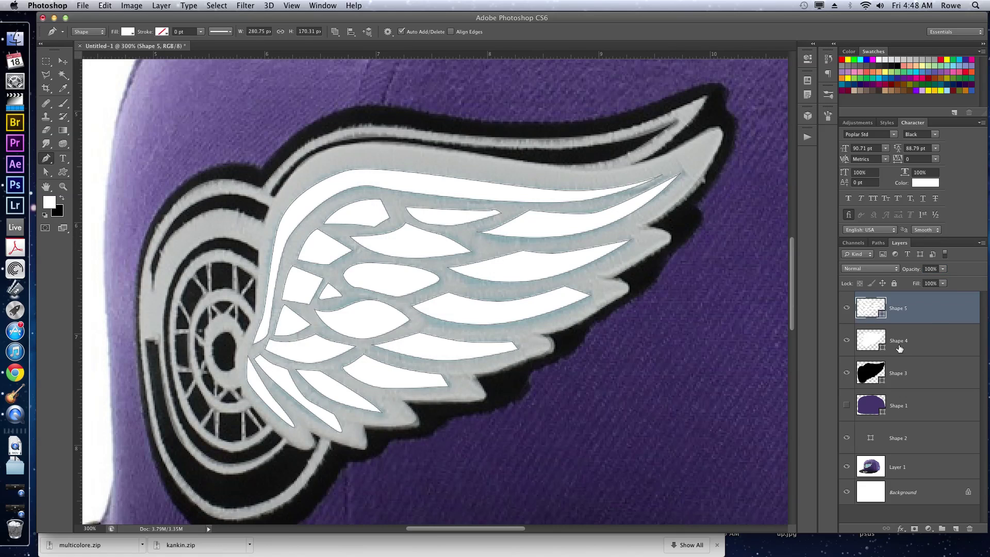
Step: Set both Shape 4 (white wing) and Shape 3 (black outline) to 100% opacity
click(916, 340)
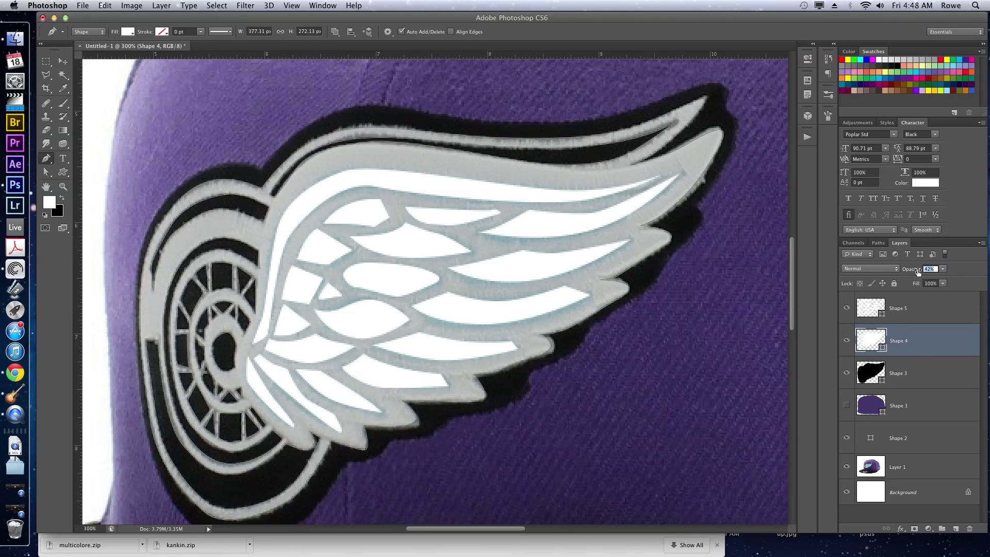
drag(906, 270, 939, 371)
click(939, 372)
drag(912, 275, 958, 275)
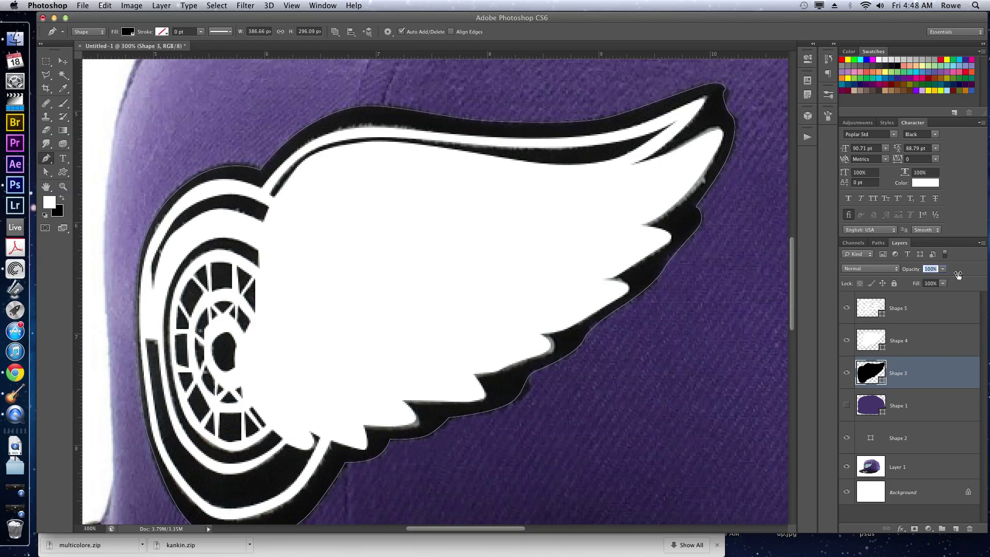
Step: Fill Shape 5's feathers with cyan (#00c6ff) and hide the path outlines
click(940, 311)
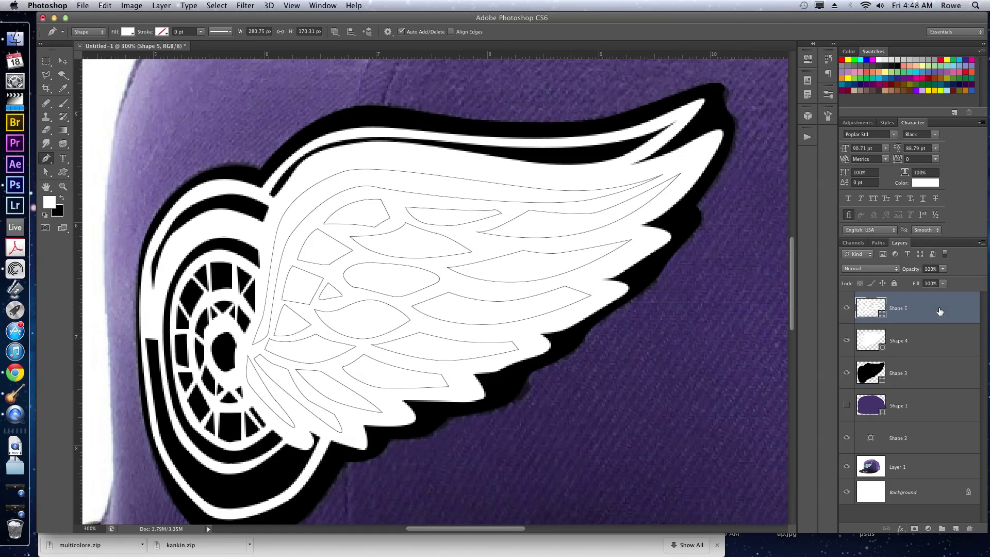
double_click(870, 312)
drag(814, 271, 816, 276)
drag(799, 217, 840, 200)
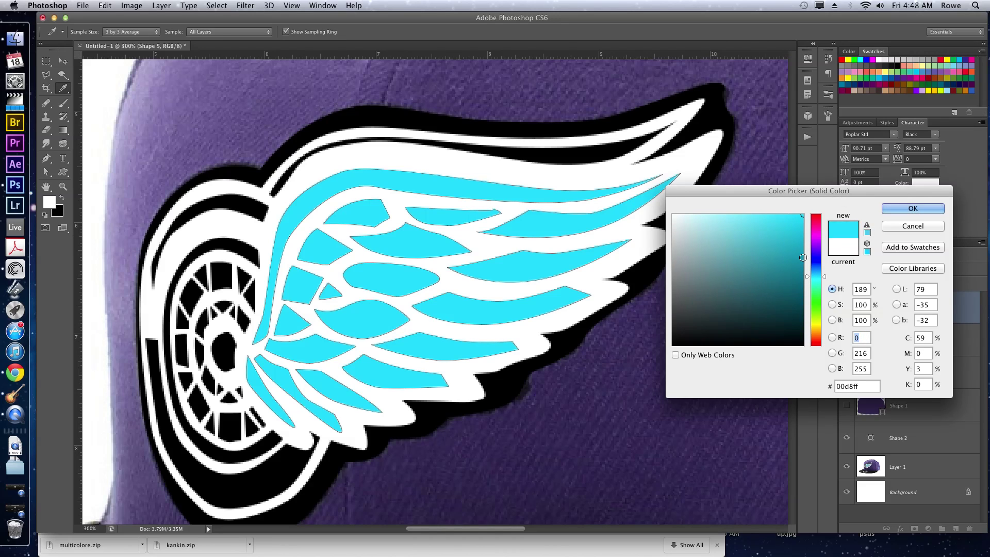
drag(818, 278, 818, 276)
click(912, 209)
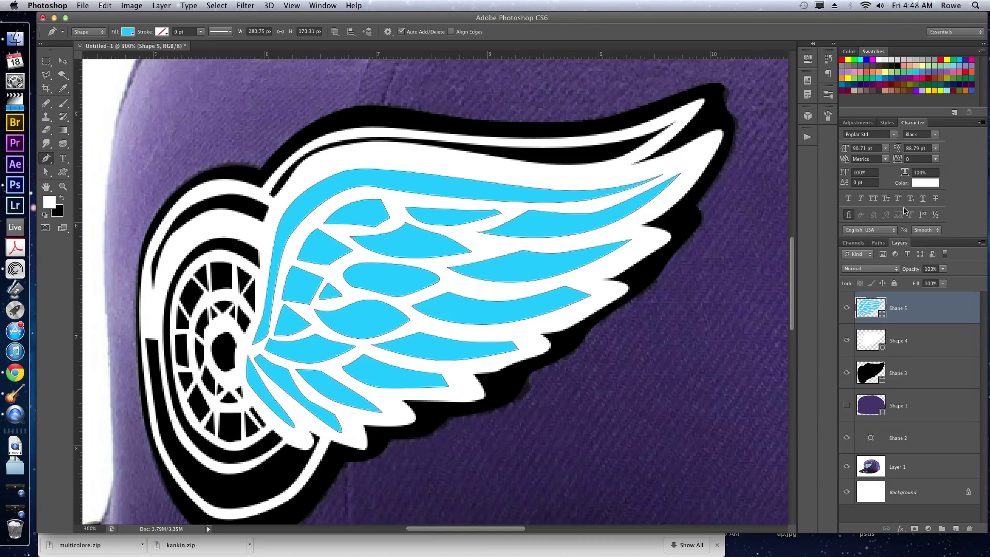
key(super+h)
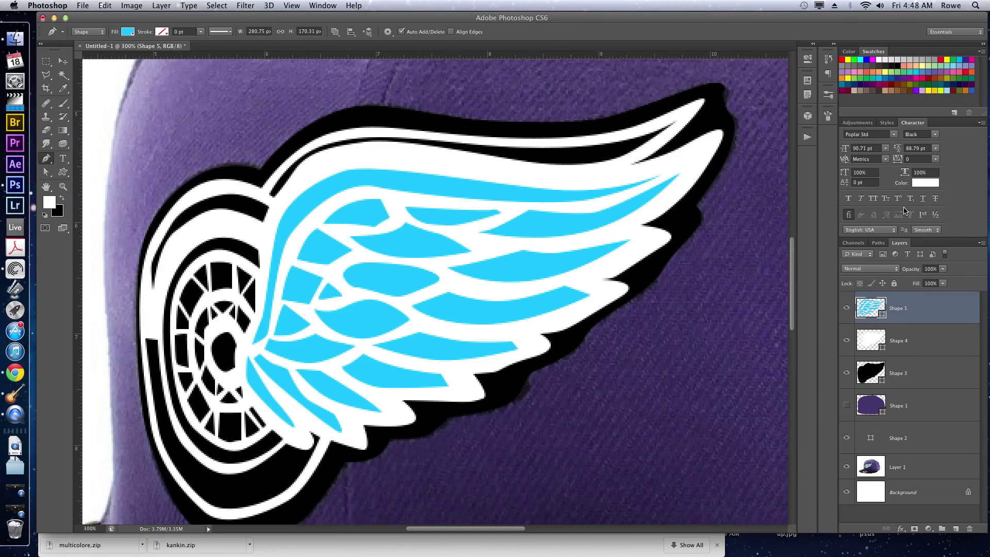
Step: Fit the cap on screen with Cmd+0 and make the Shape 1 purple crown visible
key(super+0)
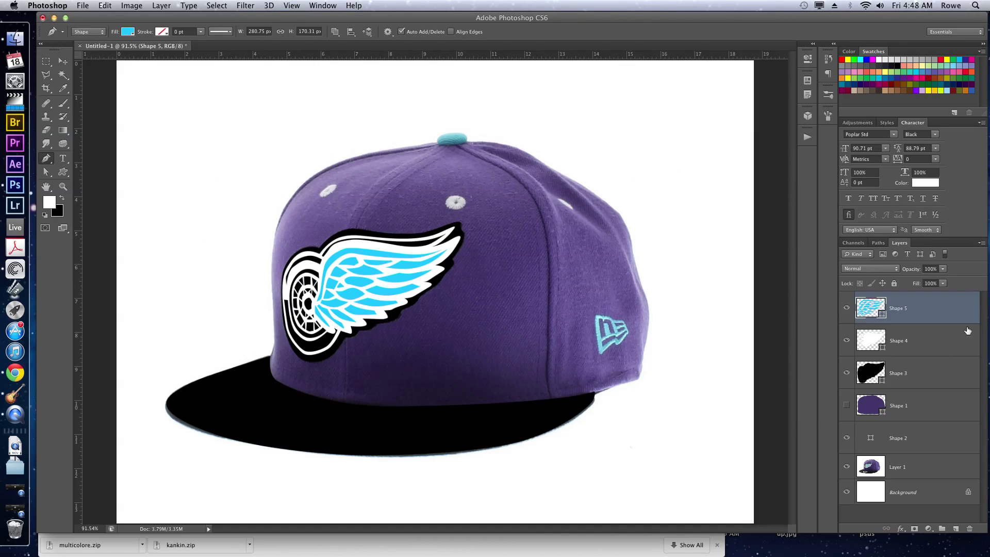
click(847, 406)
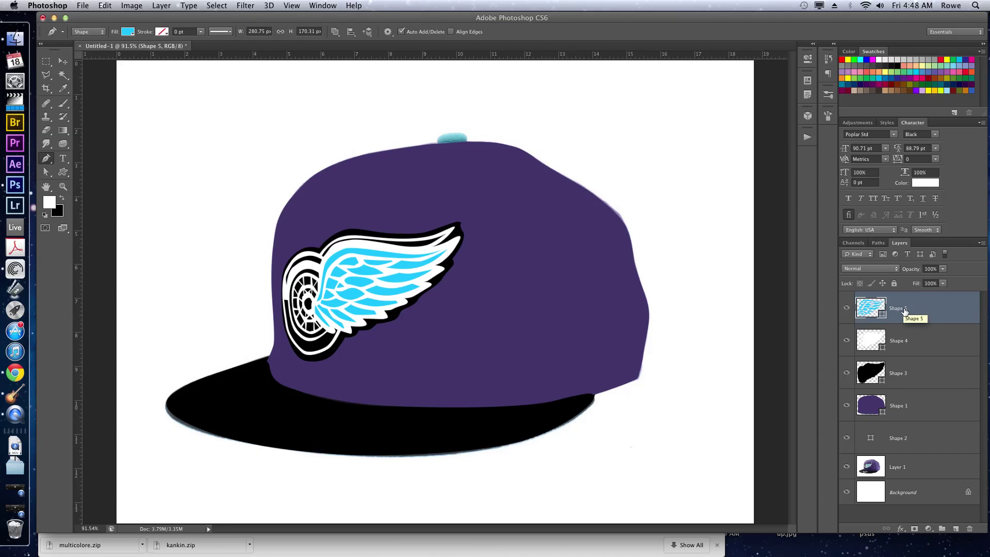
Step: Zoom in on the cap and start a curved outline around the top button
key(super+equal)
key(super+equal)
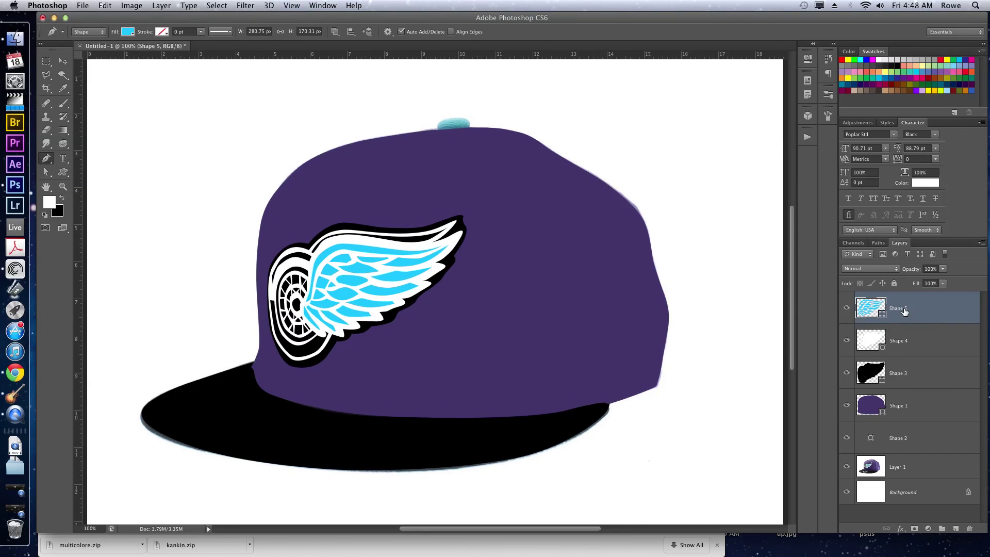
scroll(605, 241, up, 5)
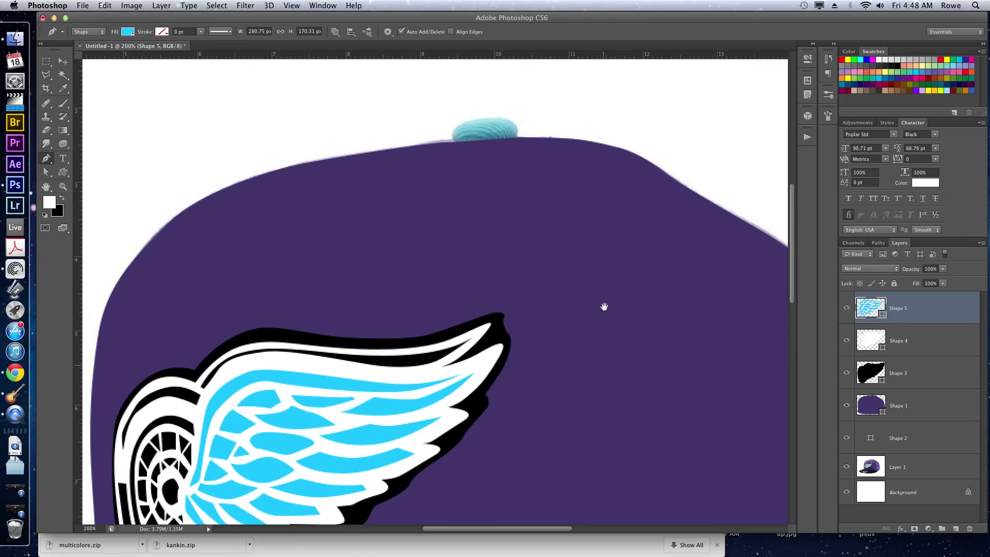
click(456, 146)
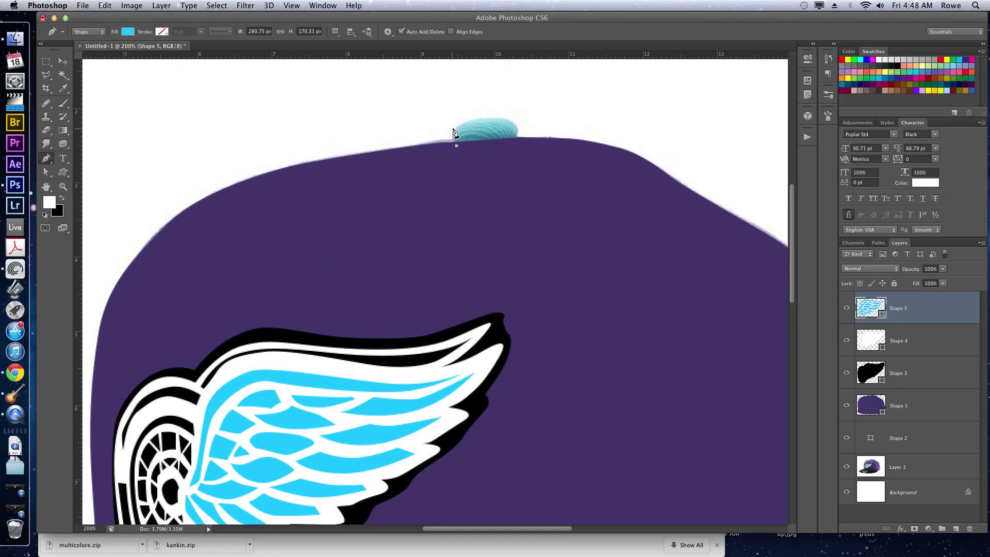
drag(463, 123, 517, 139)
drag(456, 145, 410, 137)
Step: Reselect the Shape 5 wing layer and check the path combining options
key(v)
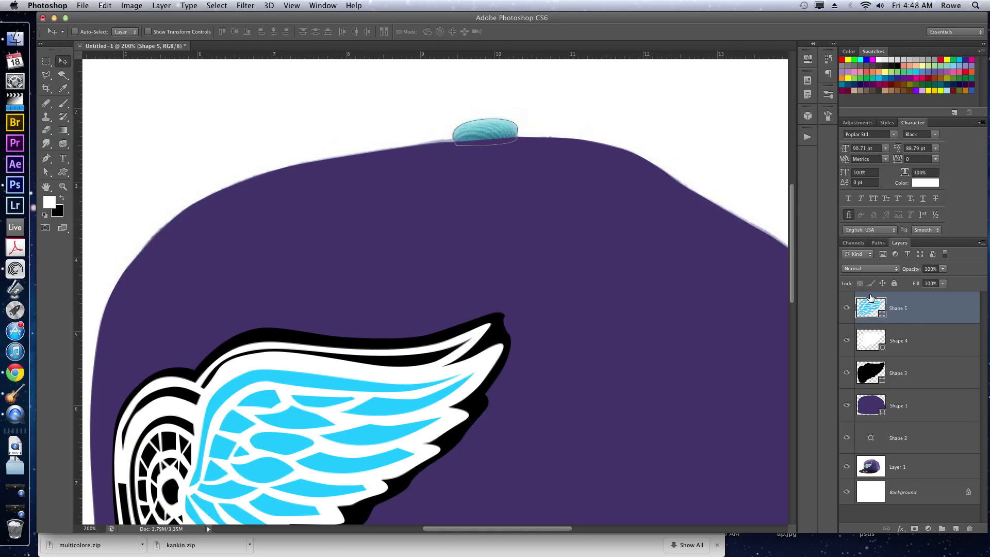
key(p)
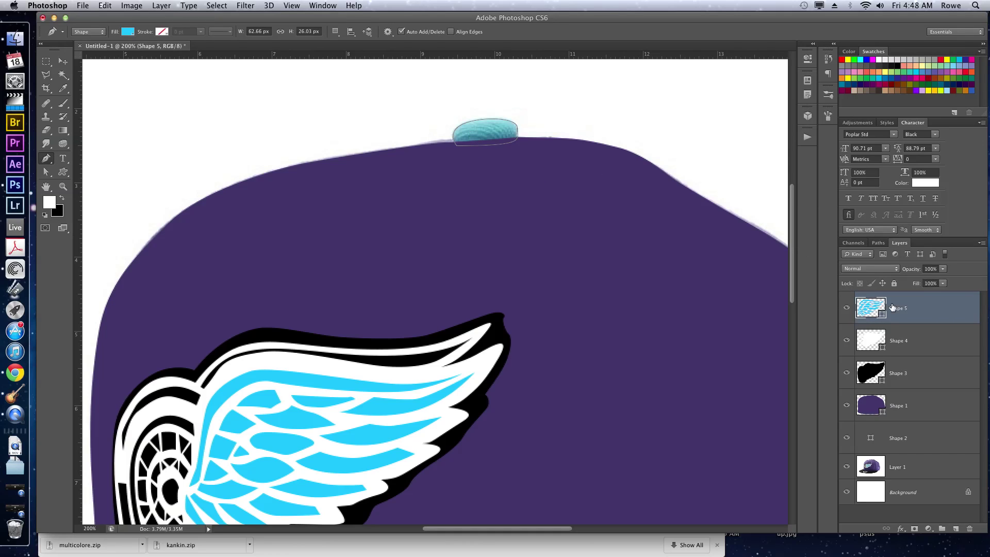
click(878, 340)
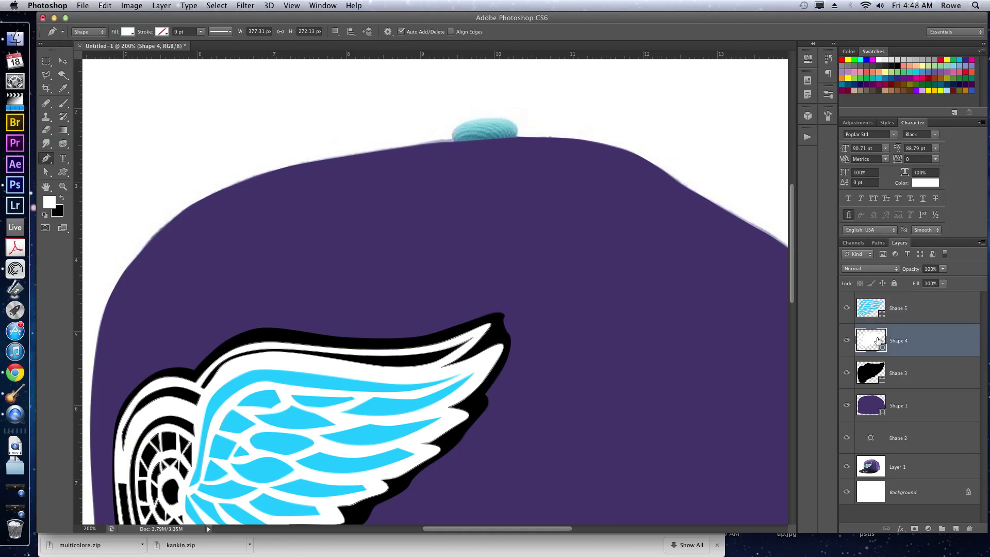
click(878, 315)
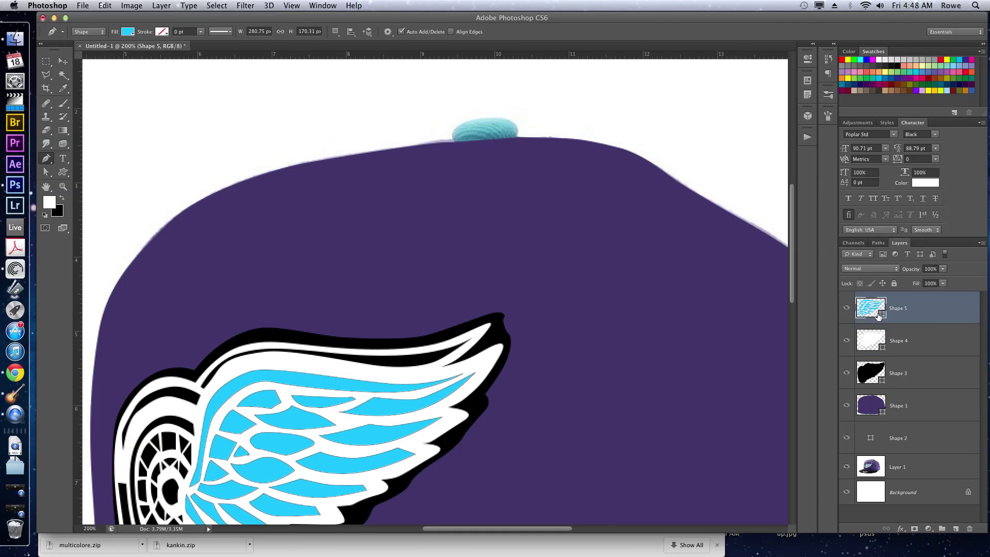
click(335, 32)
click(335, 32)
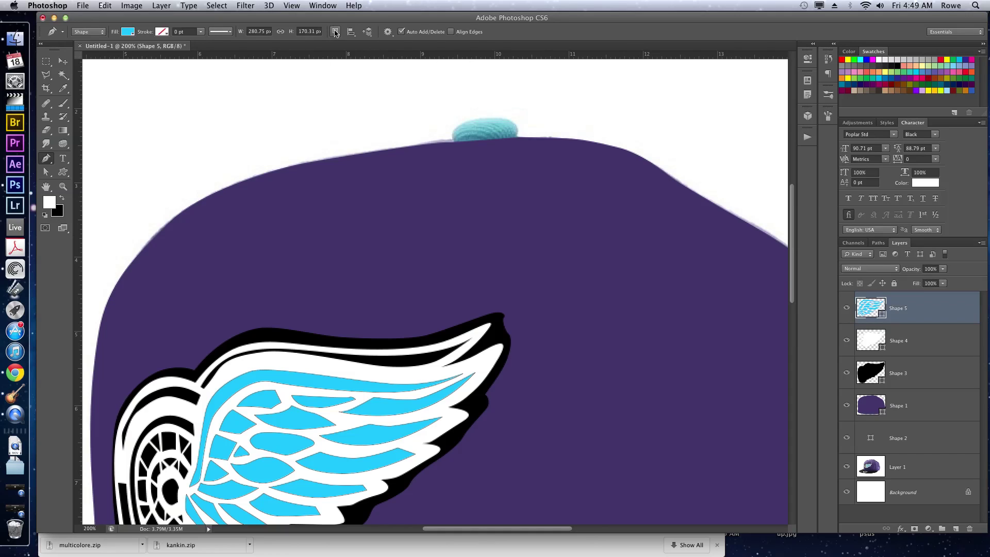
Step: Trace the top button as closed cyan Shape 6, then zoom back out
click(516, 138)
drag(506, 120, 496, 121)
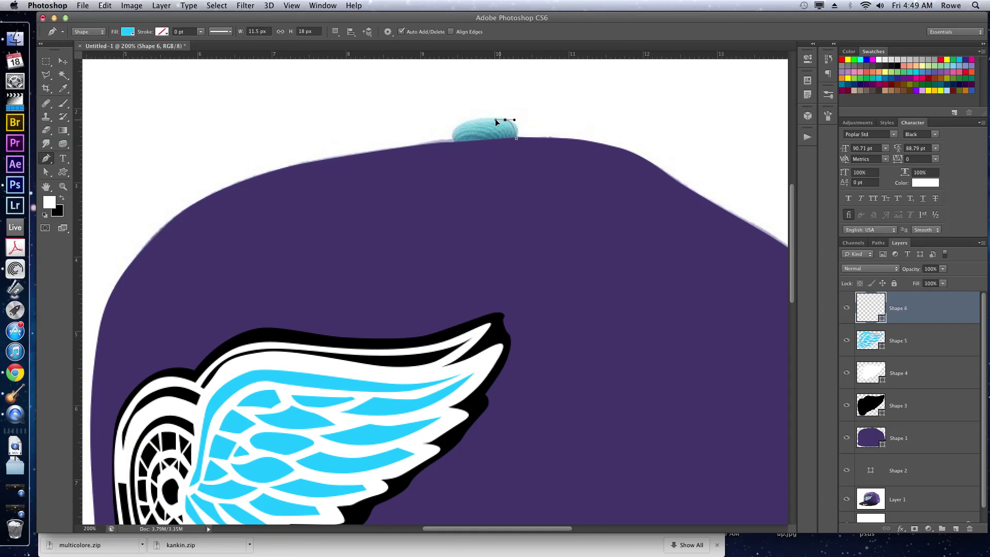
click(489, 119)
click(478, 119)
click(468, 122)
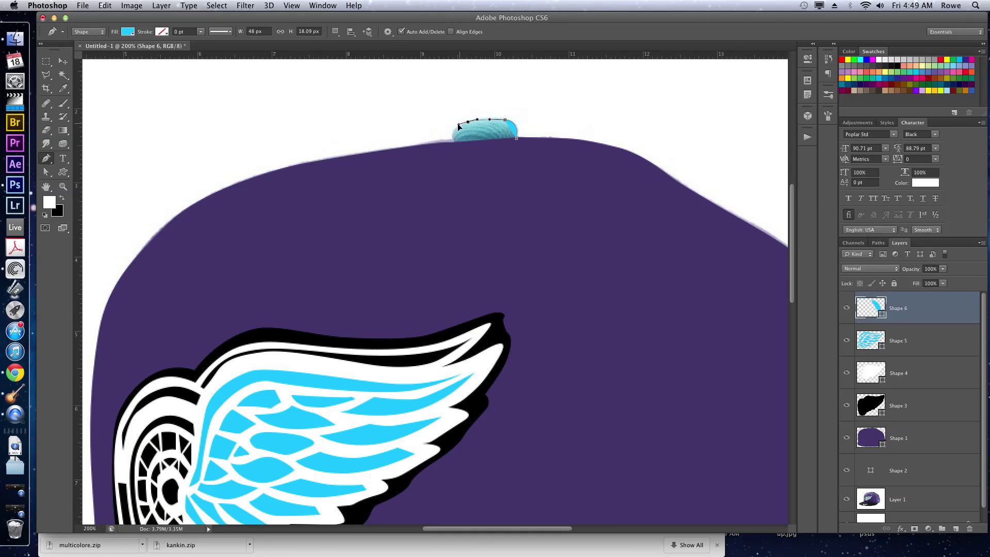
click(458, 124)
drag(455, 142, 462, 148)
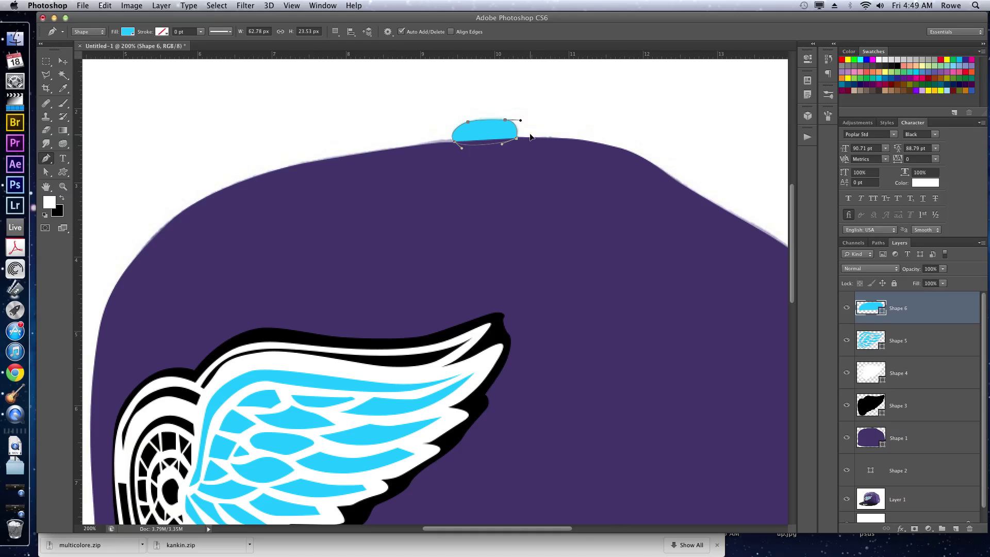
key(Return)
key(super+minus)
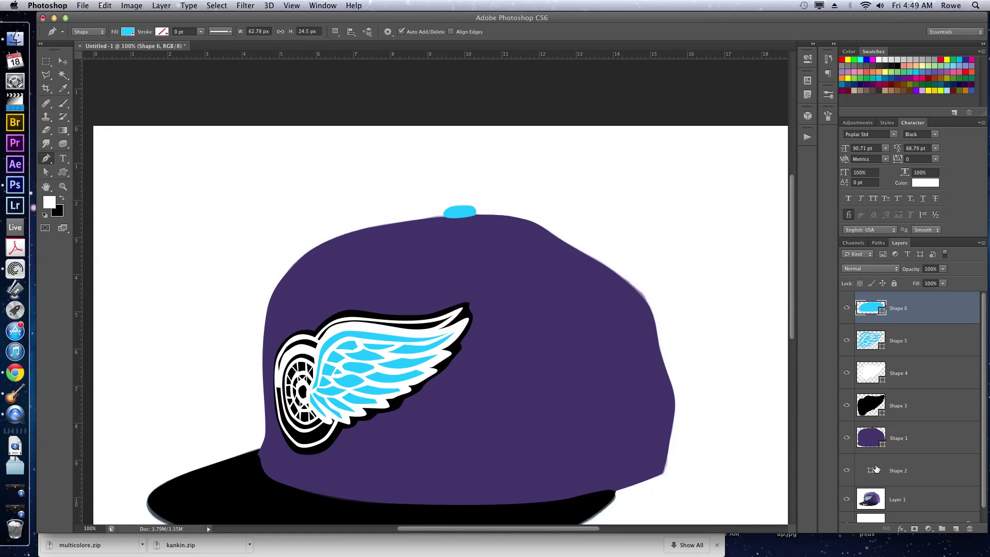
Step: Lower the purple cap Shape 1's opacity so the photo shows through
click(900, 442)
scroll(488, 308, down, 5)
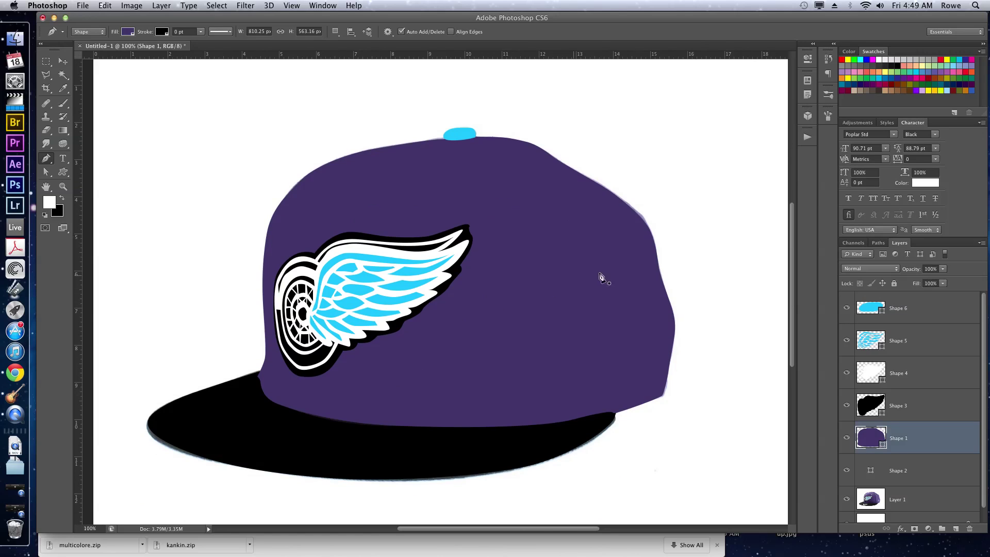
drag(914, 271, 881, 273)
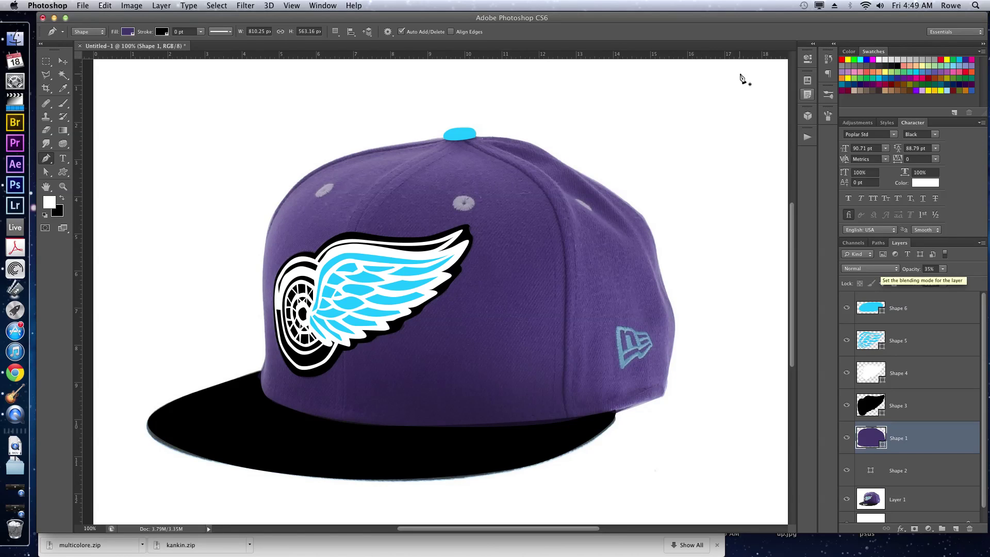
Step: Trace curved anchors from the top button down the side seam to the brim
click(463, 138)
drag(481, 152, 493, 155)
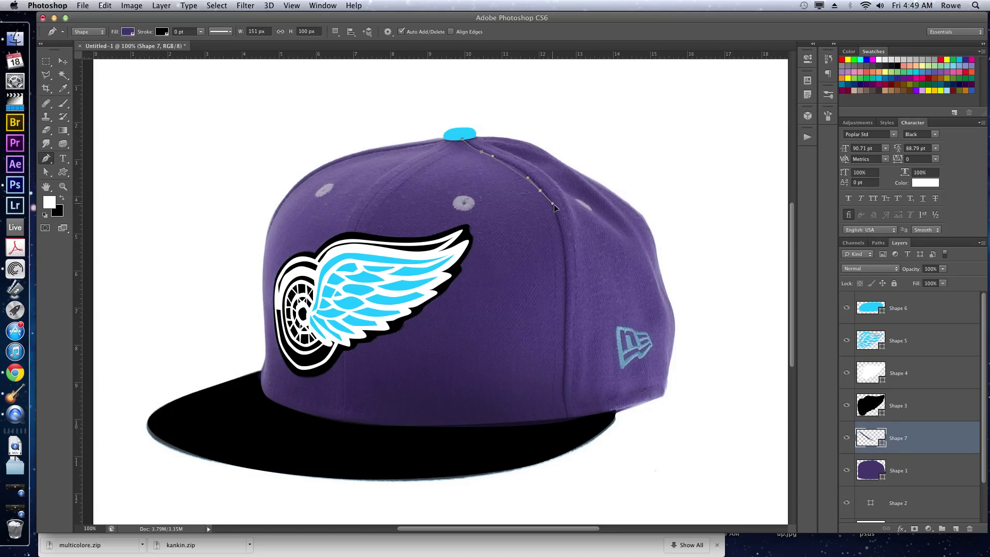
drag(554, 204, 559, 212)
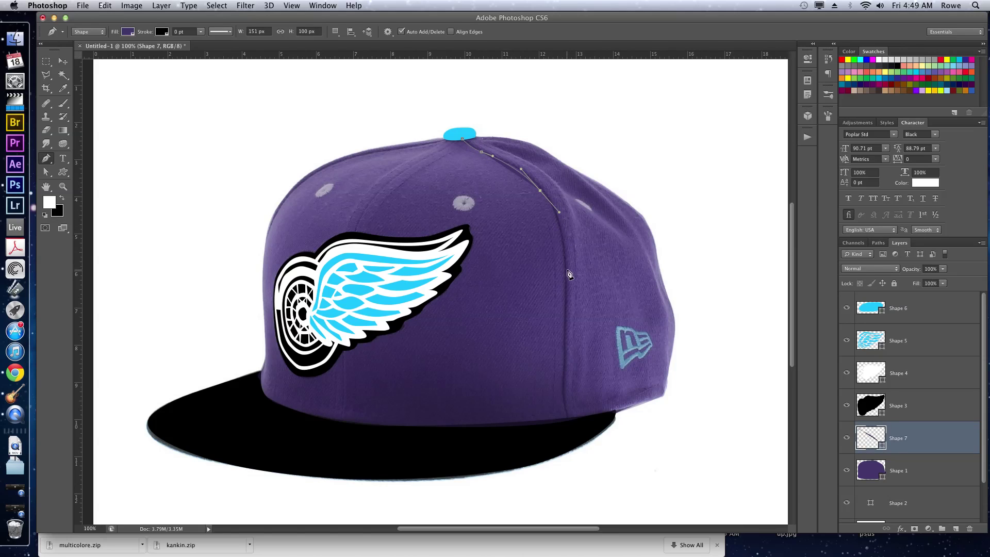
drag(565, 271, 566, 305)
drag(563, 383, 571, 418)
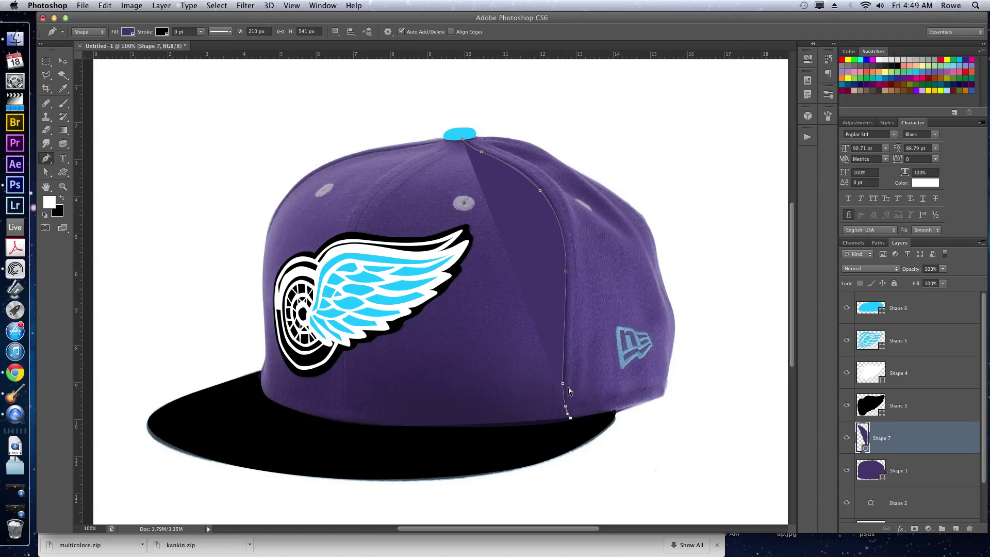
key(super+equal)
key(super+equal)
key(super+equal)
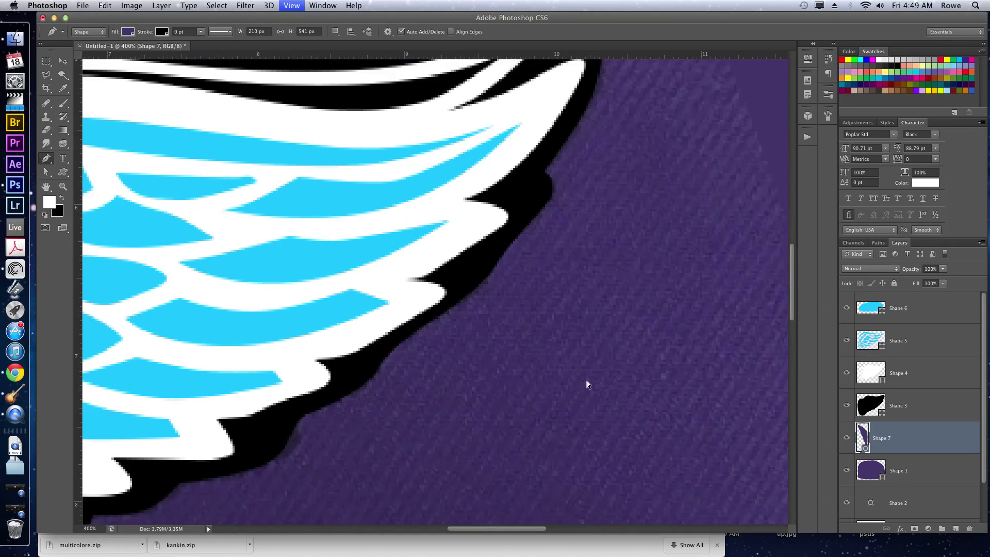
Step: Add a point beside the seam's bottom end and make Shape 7 transparent while tracing
key(super+equal)
drag(595, 347, 434, 281)
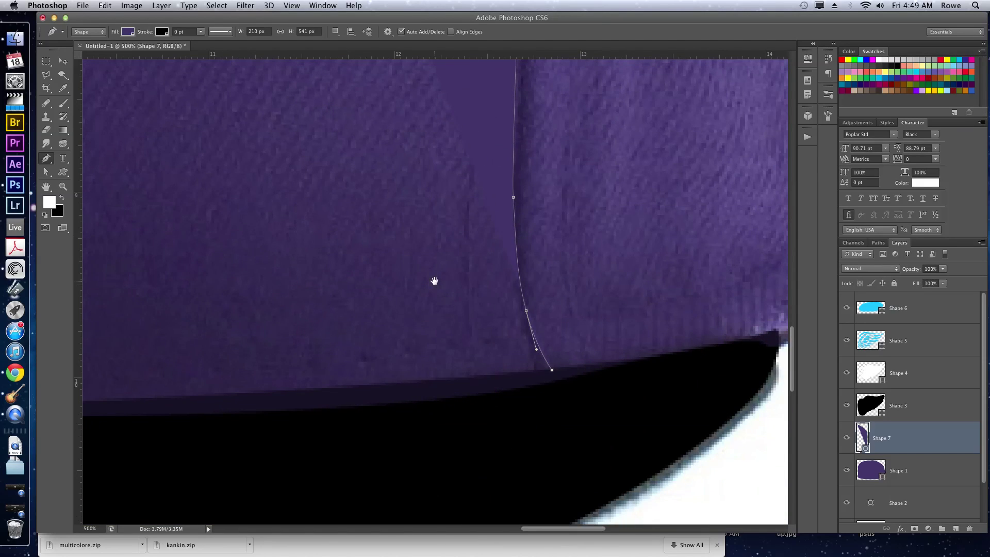
click(532, 370)
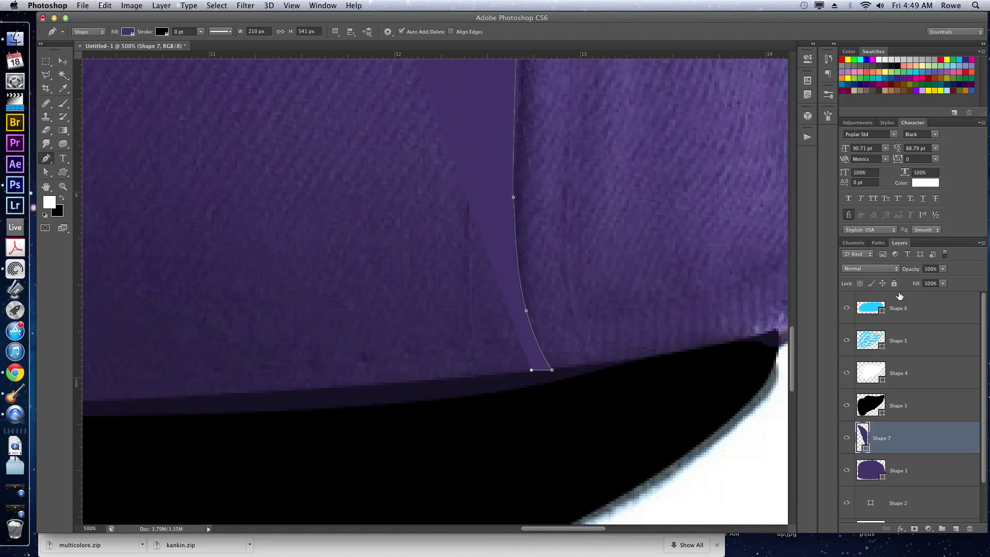
drag(916, 275, 504, 176)
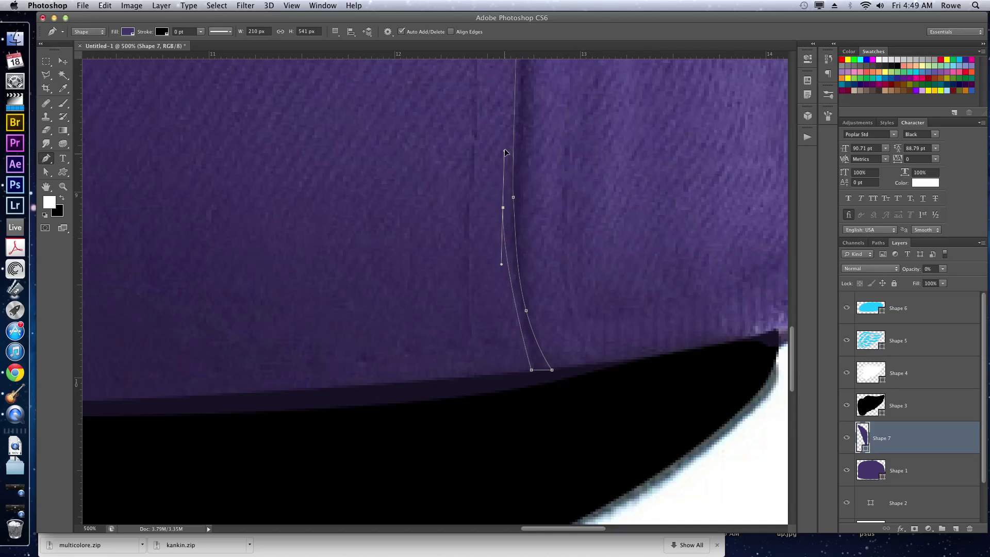
drag(508, 137, 515, 336)
drag(504, 62, 504, 141)
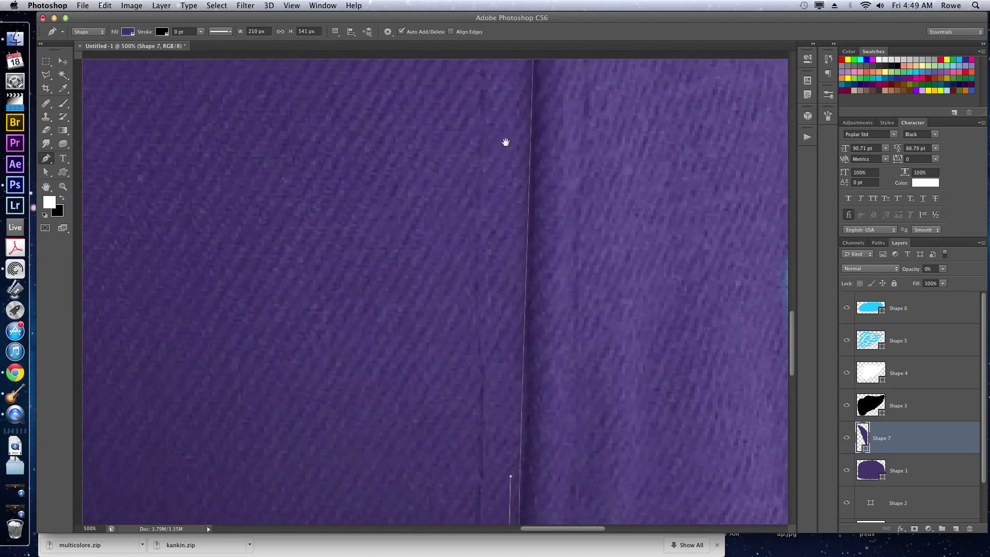
drag(512, 232, 481, 286)
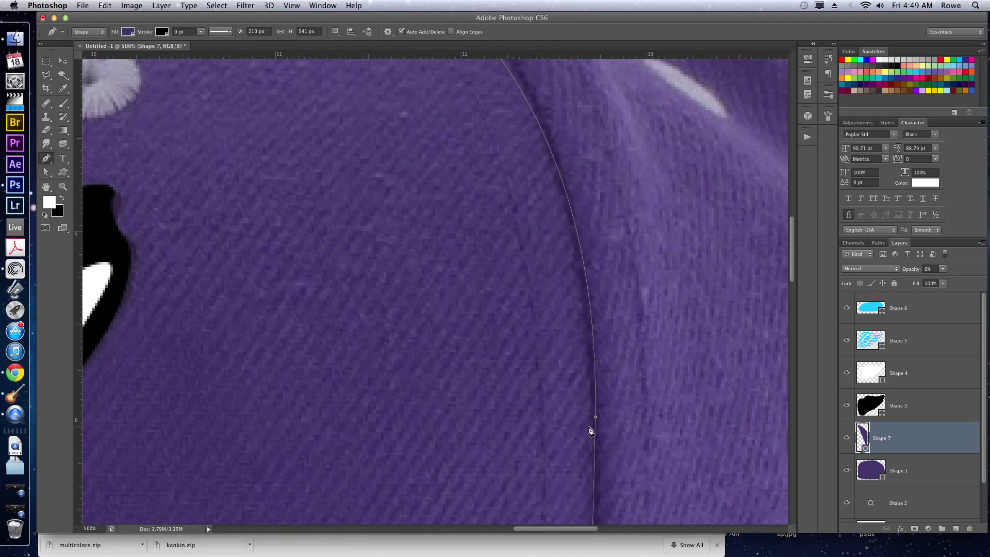
Step: Add curved points up the inner seam back to the top button and close the strip
click(573, 244)
drag(560, 211, 625, 371)
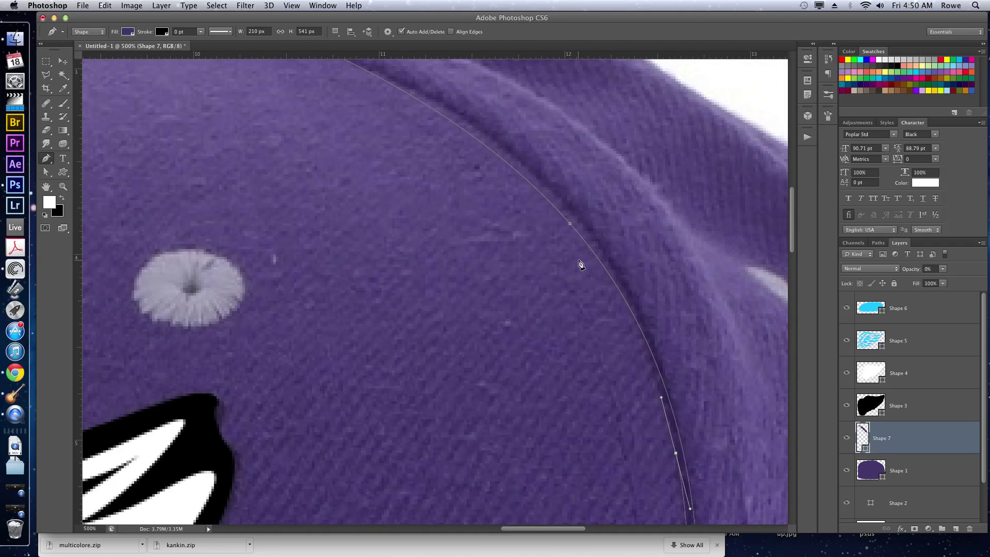
drag(577, 248, 536, 197)
drag(434, 168, 592, 305)
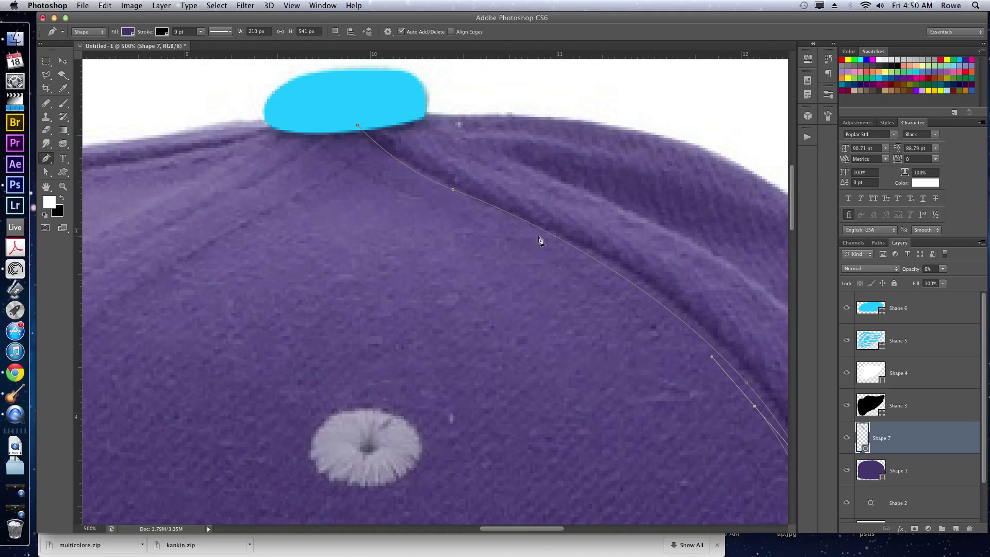
ctrl+click(540, 240)
ctrl+click(368, 138)
drag(355, 126, 358, 128)
key(Return)
Step: Restore both the Shape 7 seam strip and the purple cap Shape 1 to full opacity
key(v)
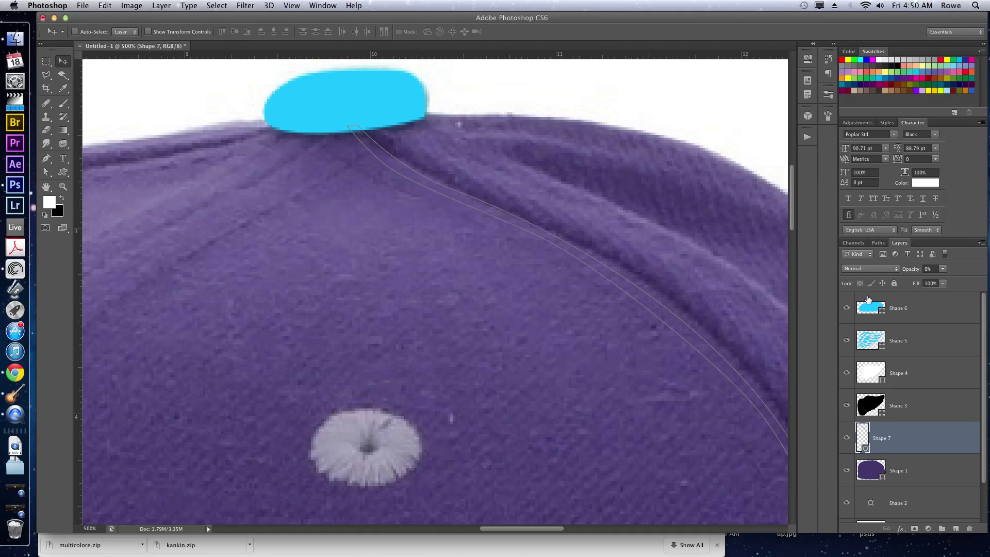
drag(909, 269, 985, 274)
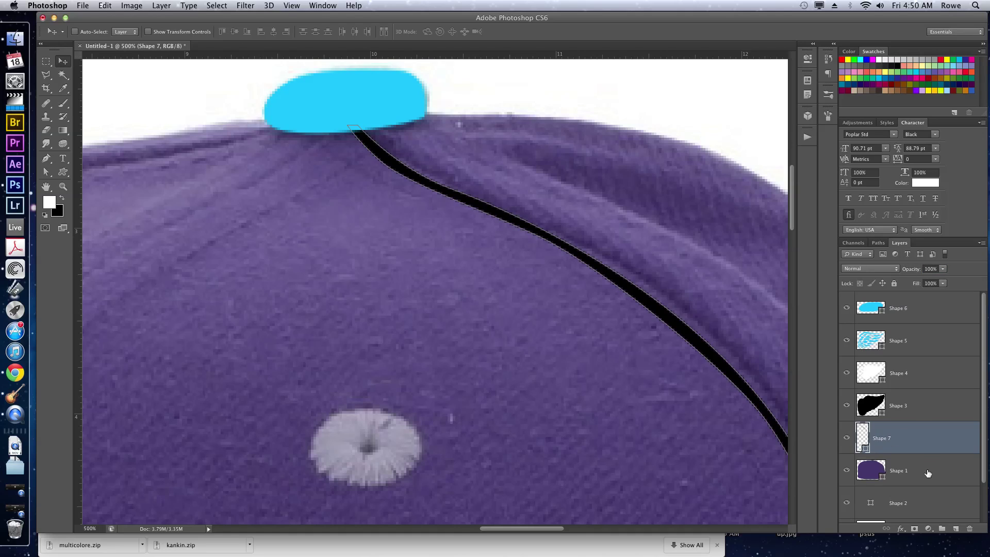
click(874, 473)
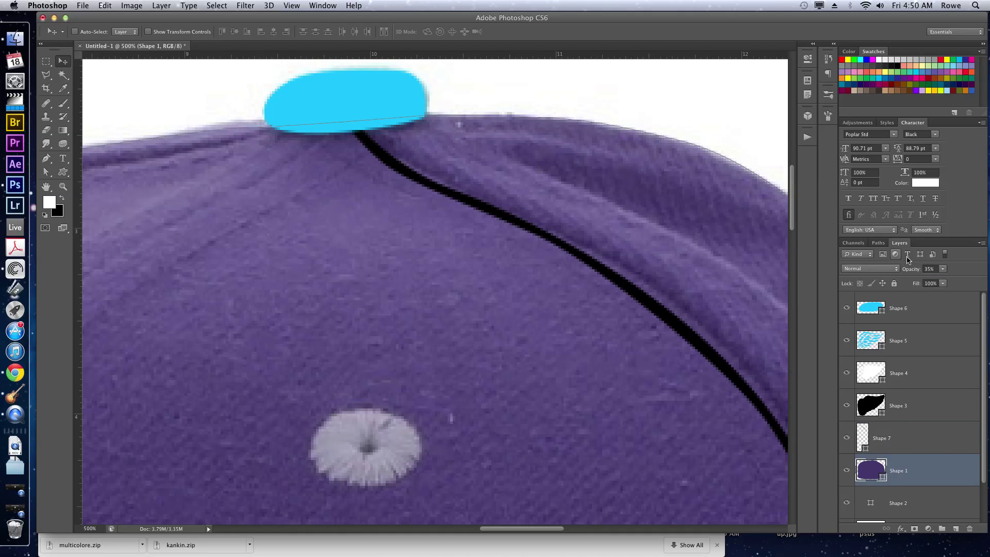
drag(911, 268, 987, 279)
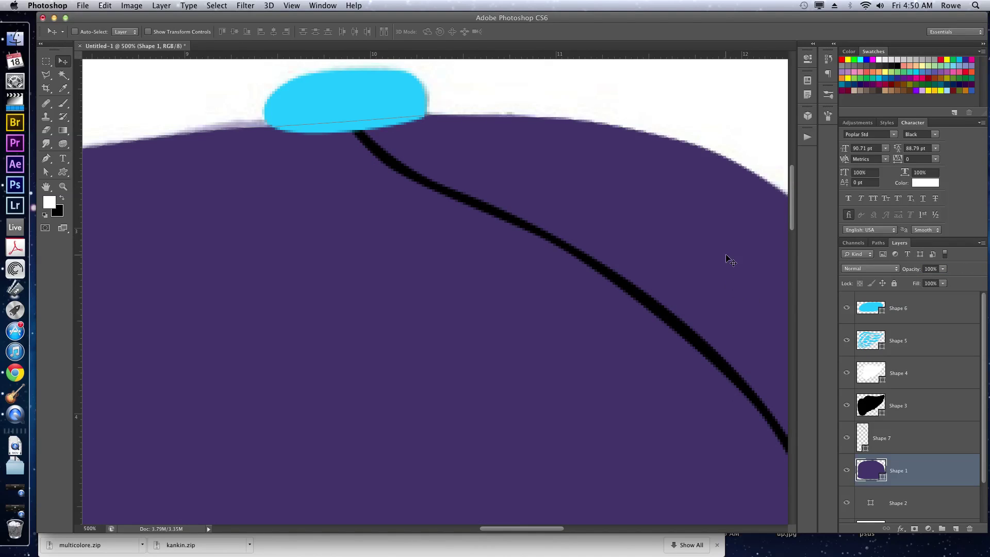
Step: Zoom out, hide the path outline and lower Shape 7's opacity to 13%
super+click(629, 291)
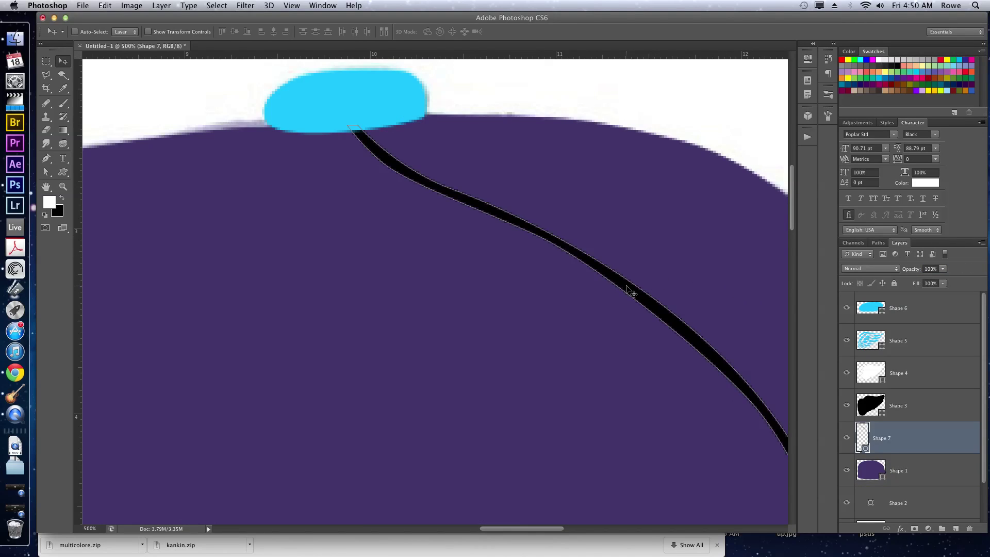
key(super+minus)
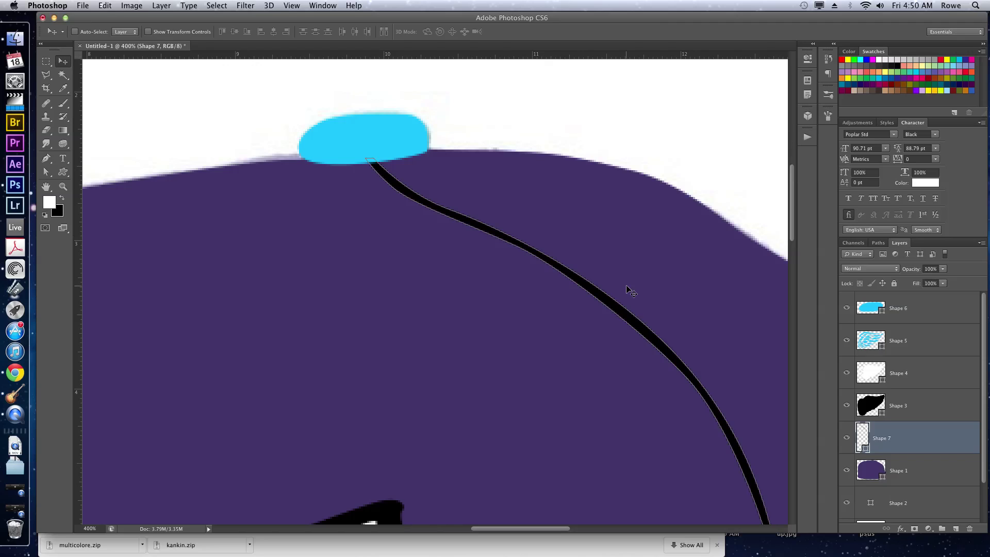
key(super+minus)
key(super+minus)
key(super+minus)
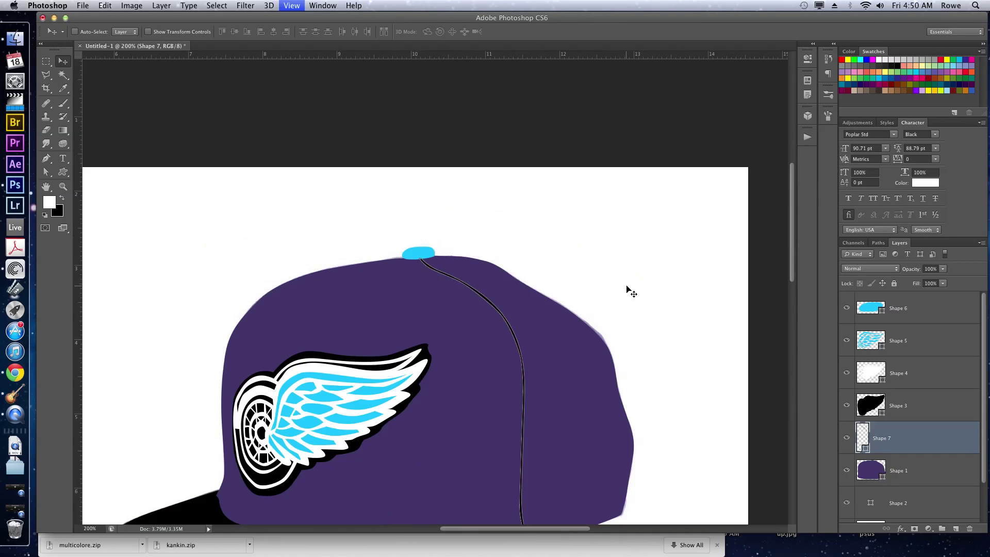
key(super+minus)
key(super+h)
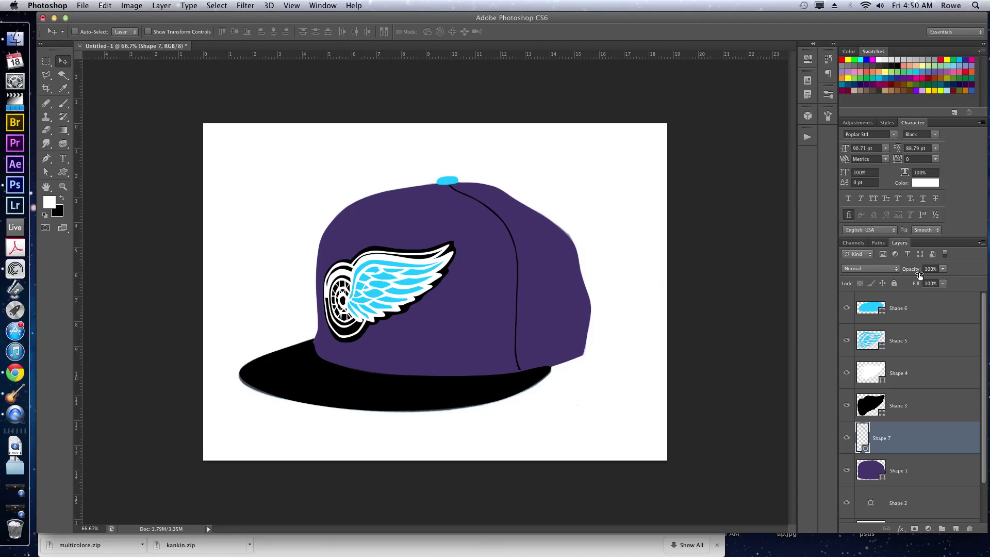
drag(915, 273, 872, 281)
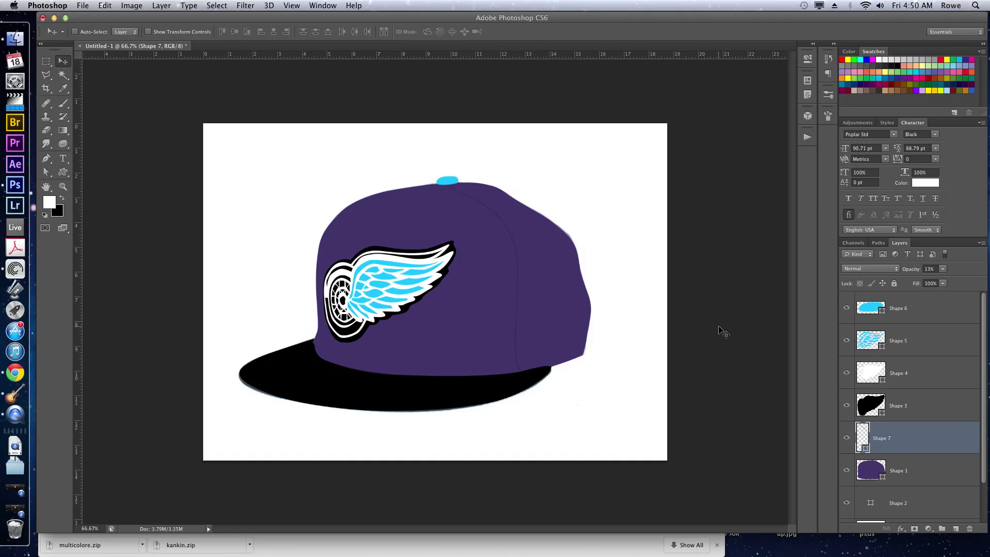
Step: Hide the purple cap Shape 1 and zoom in on the top button
click(846, 469)
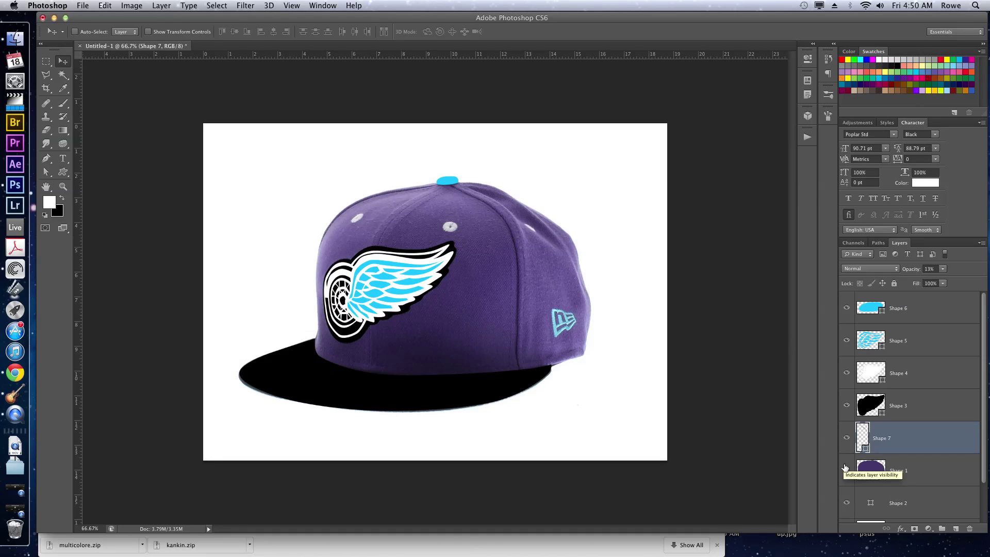
key(p)
key(super+equal)
key(super+equal)
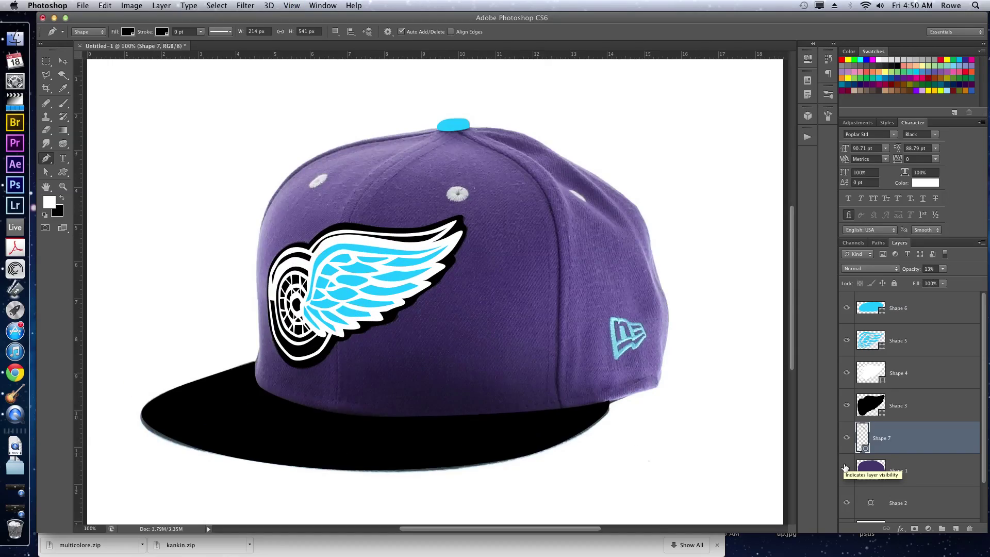
key(super+equal)
scroll(767, 280, up, 10)
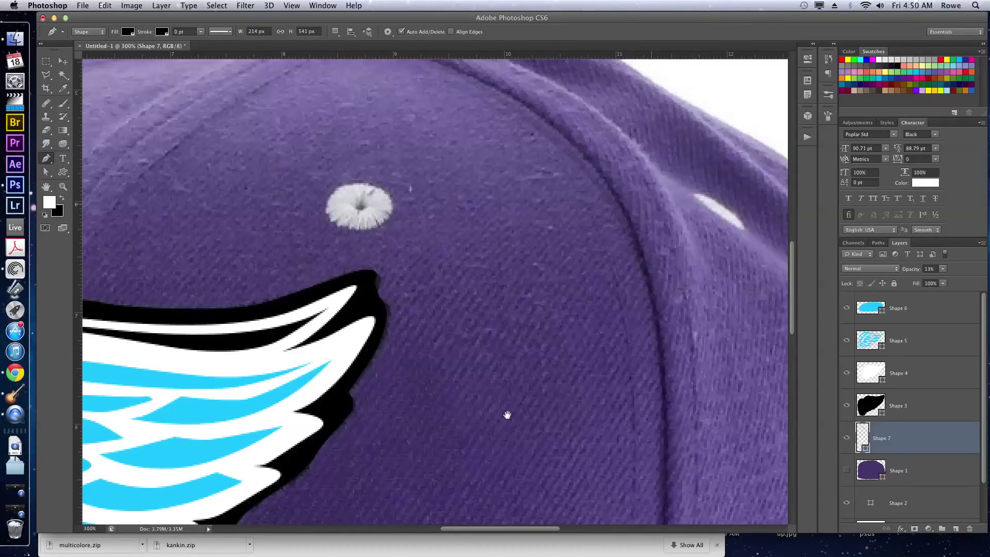
drag(507, 377, 652, 324)
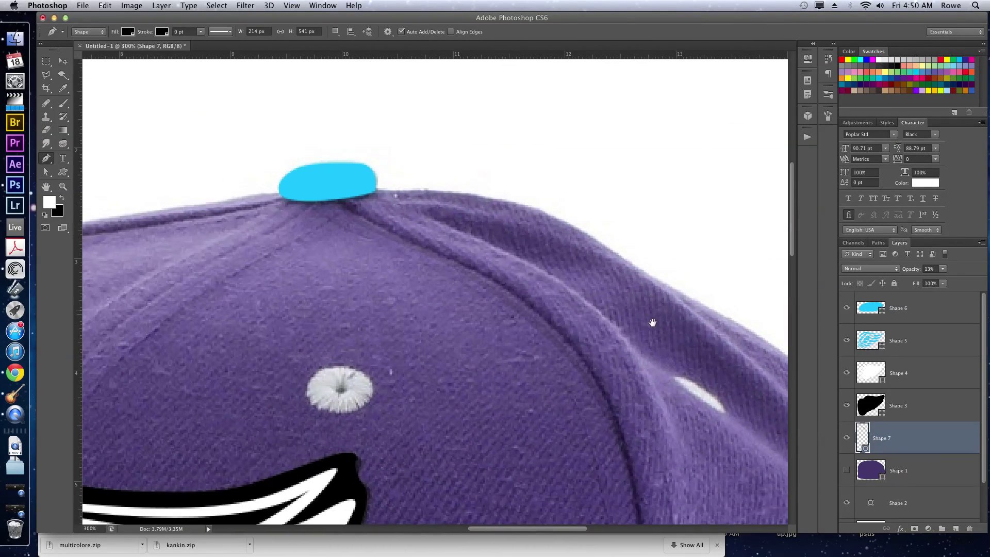
Step: Set the shape to a dashed 1 pt stroke with no fill
click(229, 32)
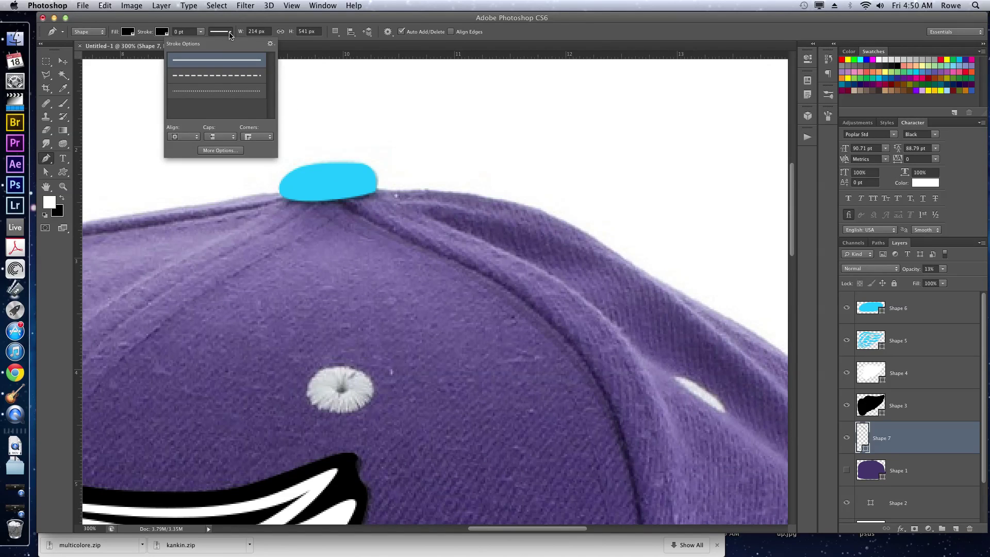
click(217, 75)
click(222, 35)
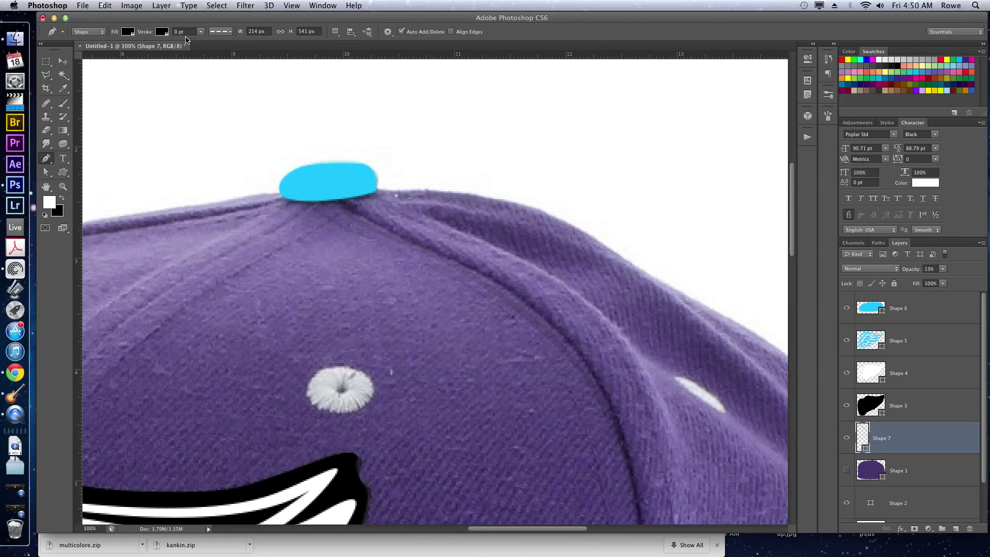
click(200, 33)
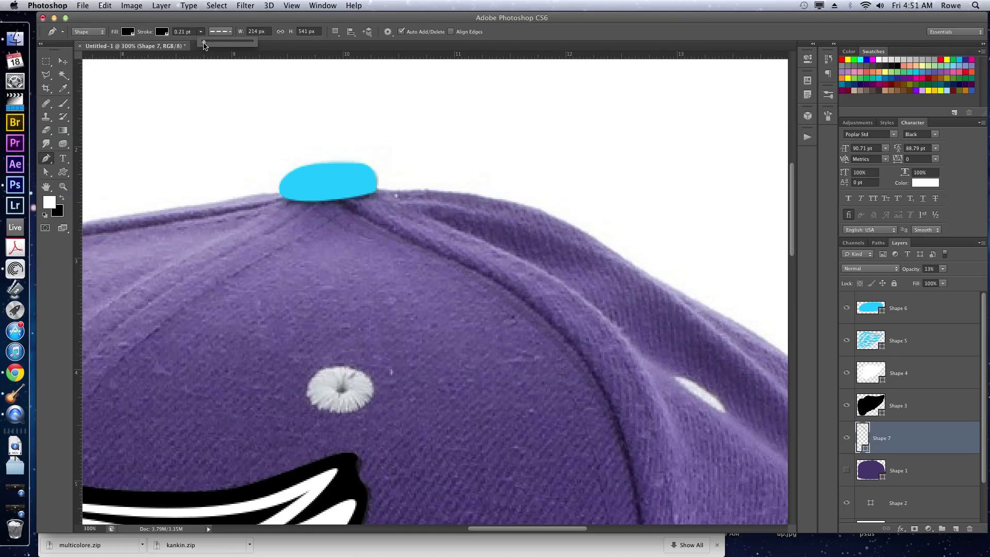
click(184, 32)
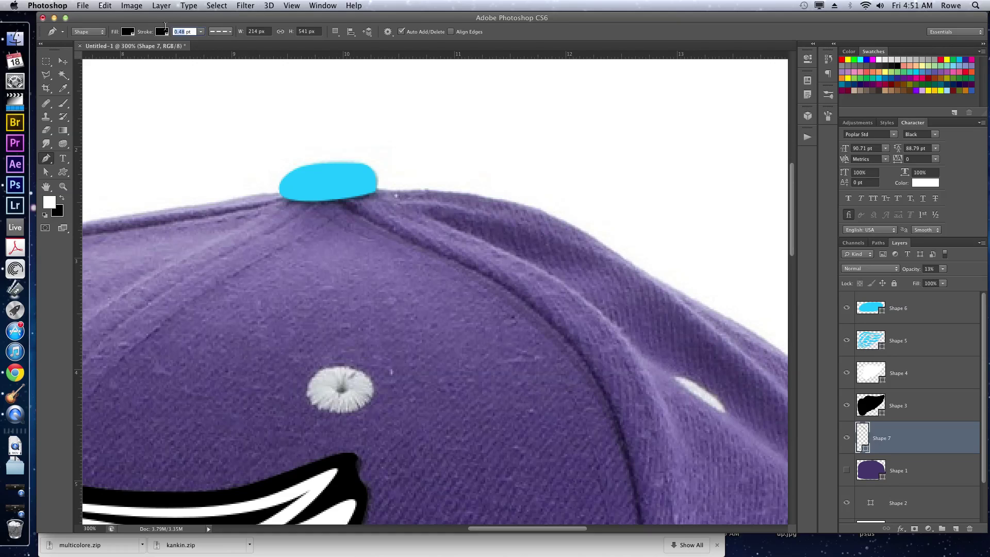
text(1)
key(Return)
click(130, 33)
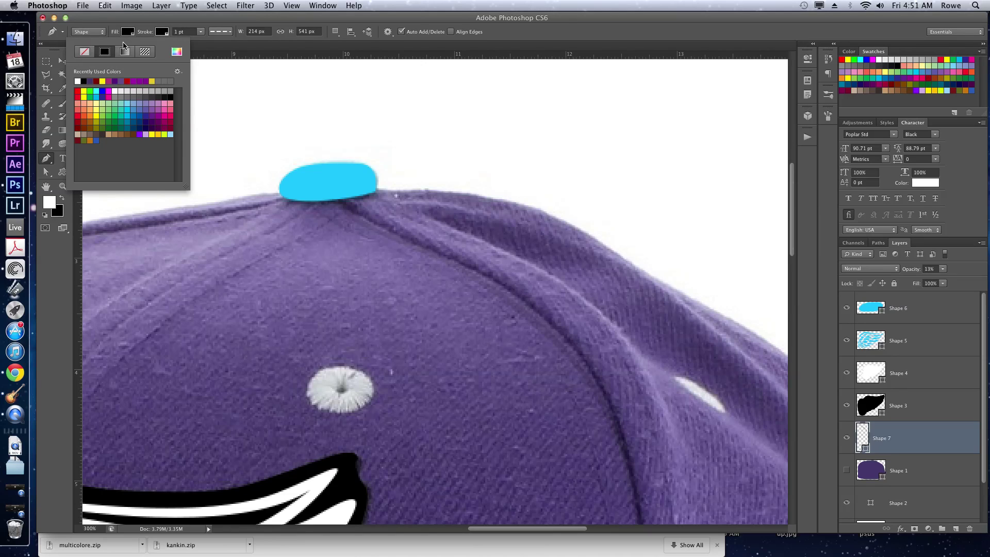
click(85, 52)
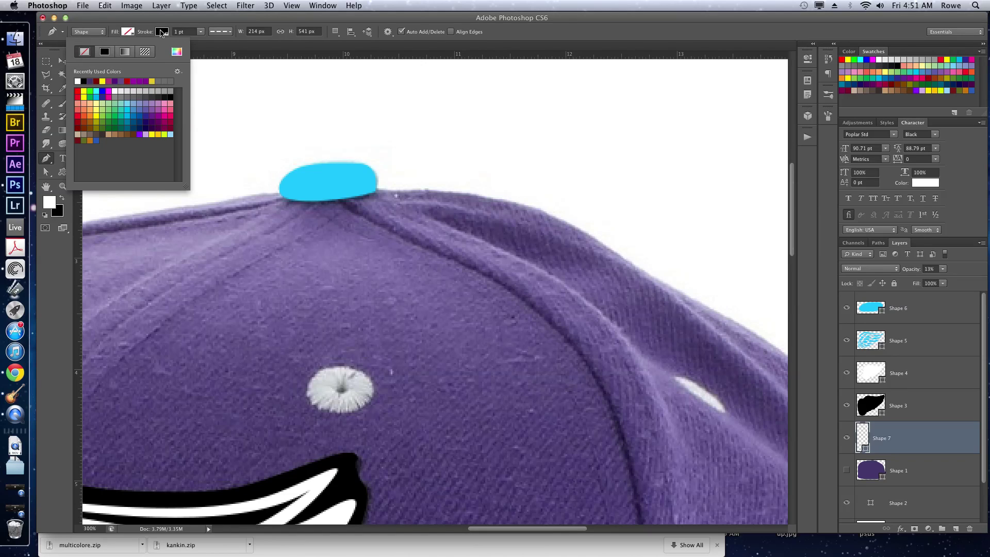
click(162, 33)
click(162, 32)
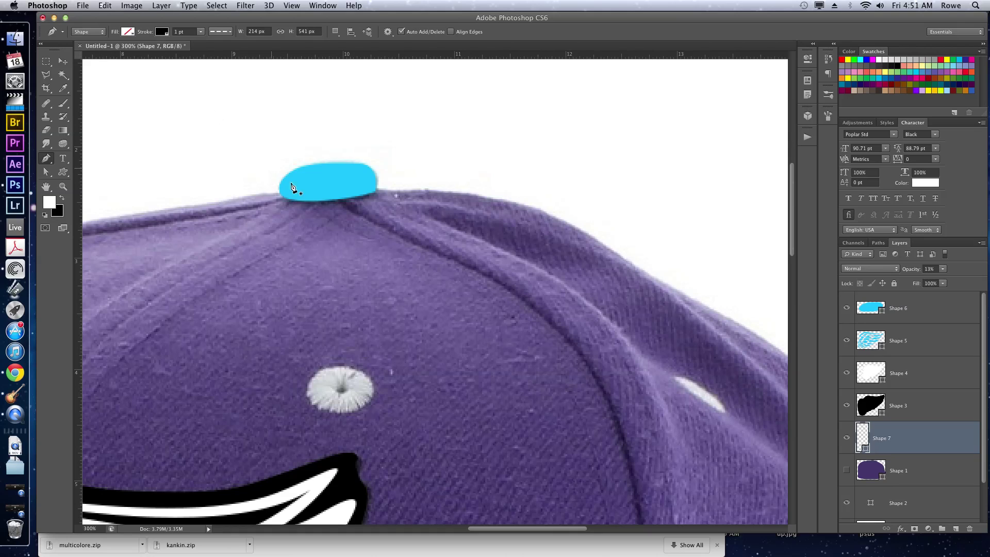
Step: Start a new path at the button base with curved points down the seam
click(312, 200)
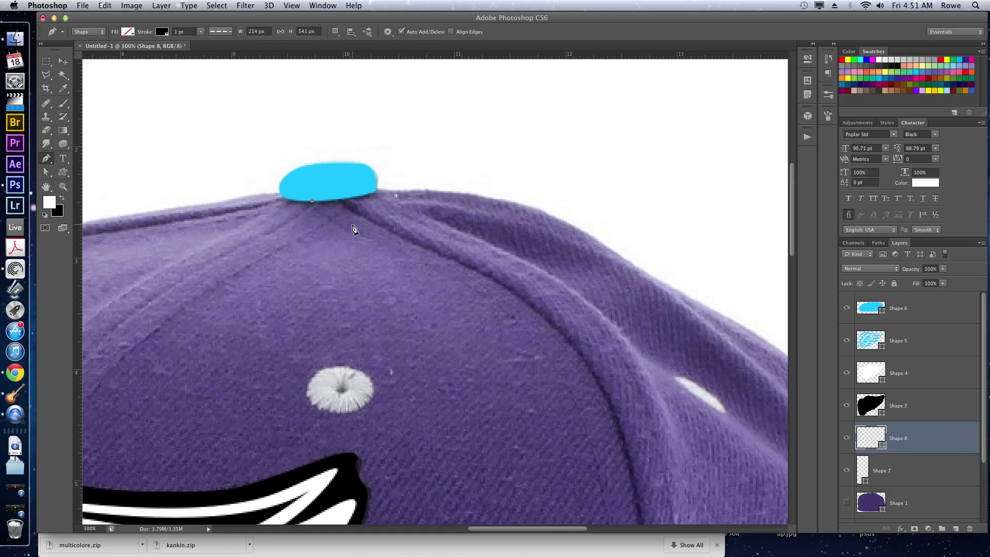
drag(361, 230, 382, 240)
drag(510, 314, 528, 331)
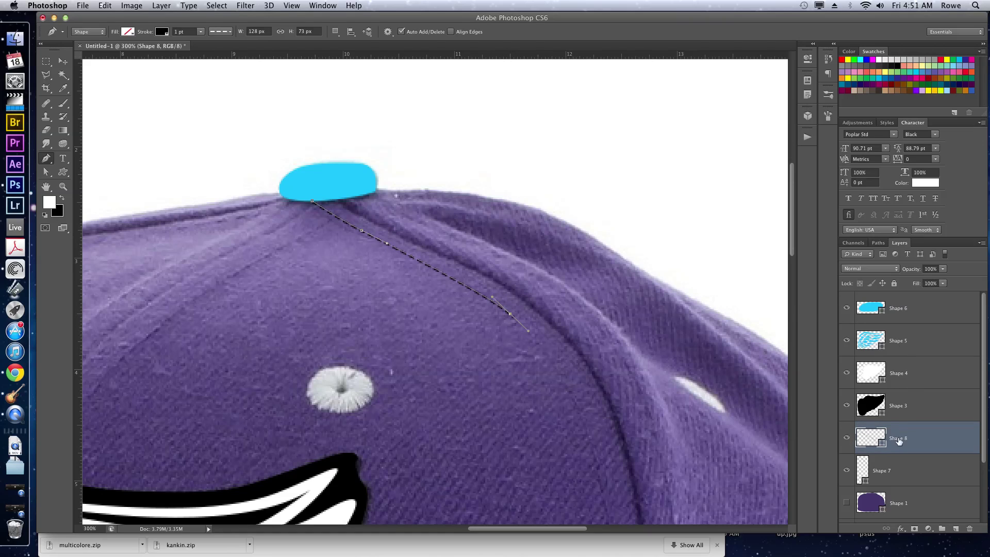
Step: Restore Shape 7 to 100% opacity and reselect Shape 8
click(892, 467)
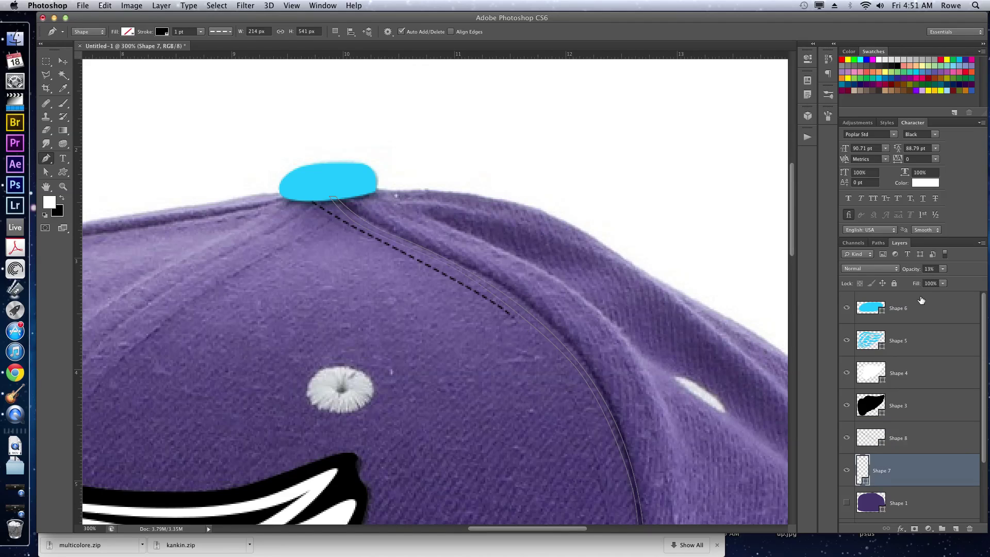
drag(909, 270, 955, 270)
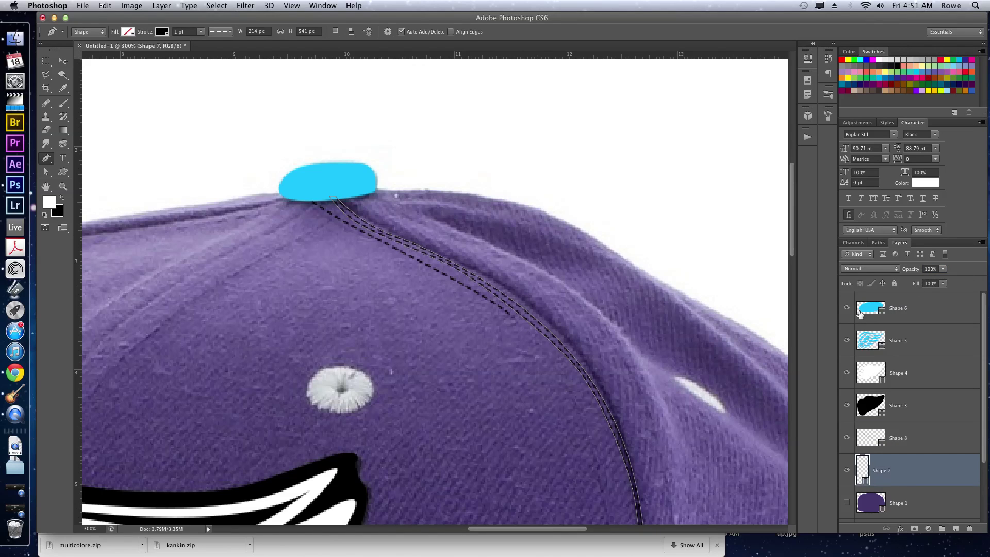
click(930, 448)
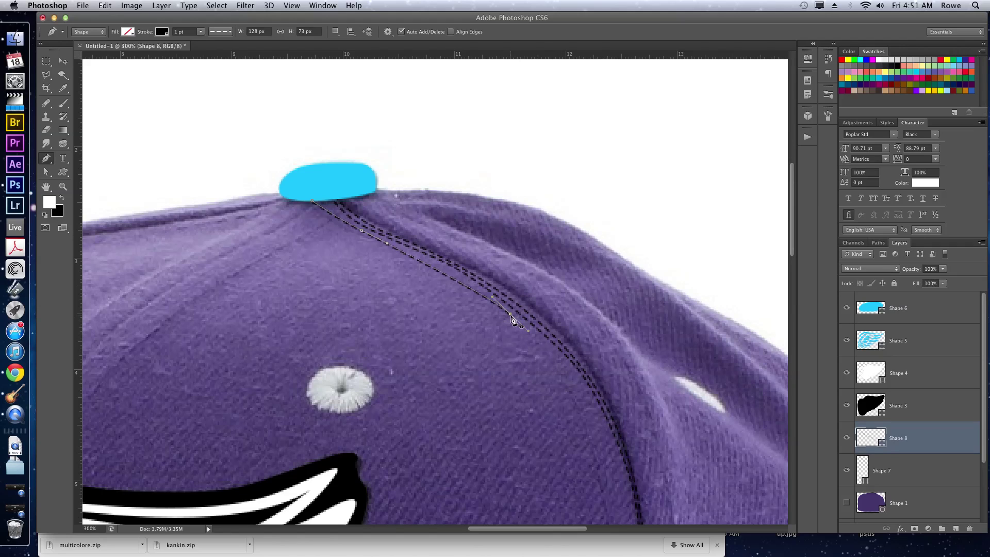
Step: Continue Shape 8's path down the seam to the brim, then fit the cap on screen
click(561, 377)
click(580, 412)
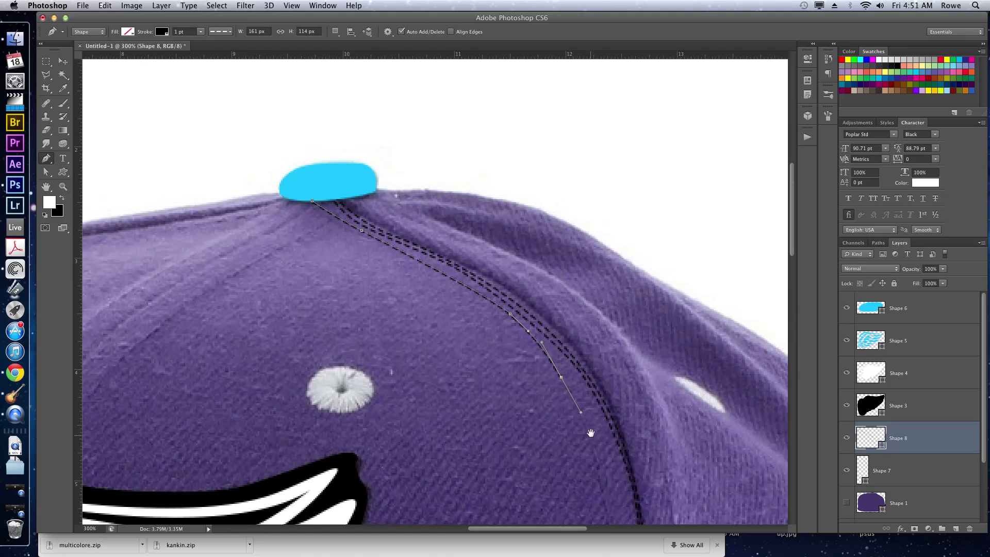
scroll(580, 412, down, 5)
scroll(580, 412, right, 1)
drag(570, 311, 580, 363)
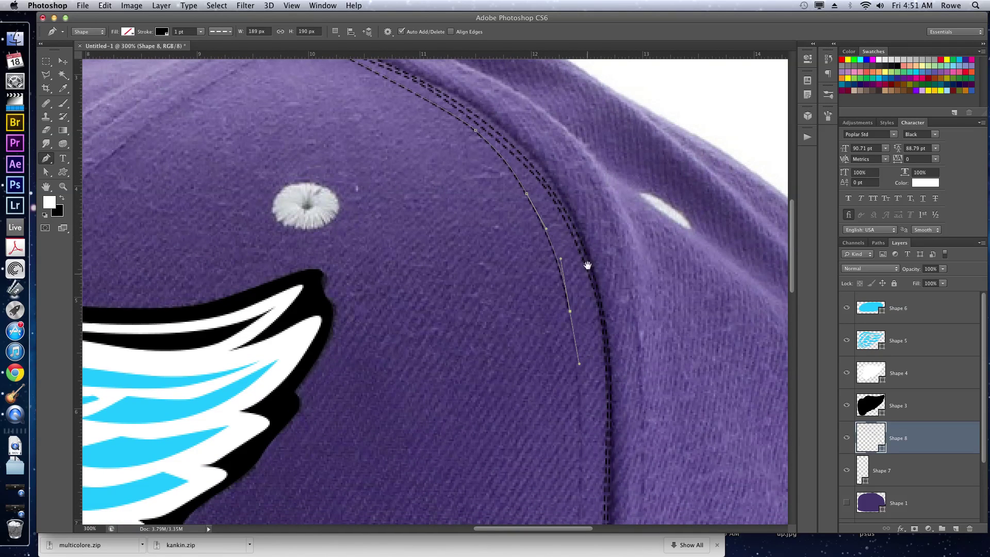
scroll(588, 263, down, 5)
drag(582, 229, 582, 240)
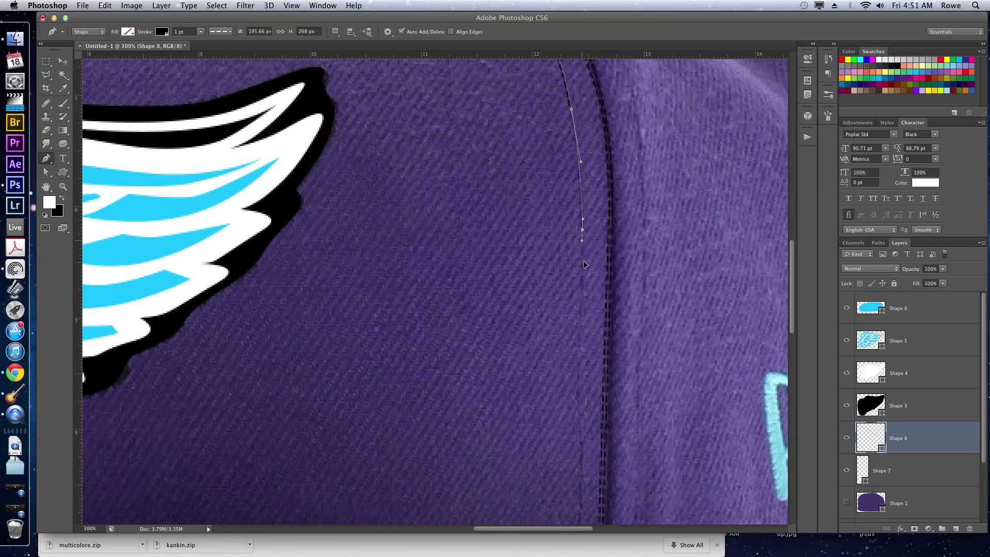
drag(584, 294, 583, 132)
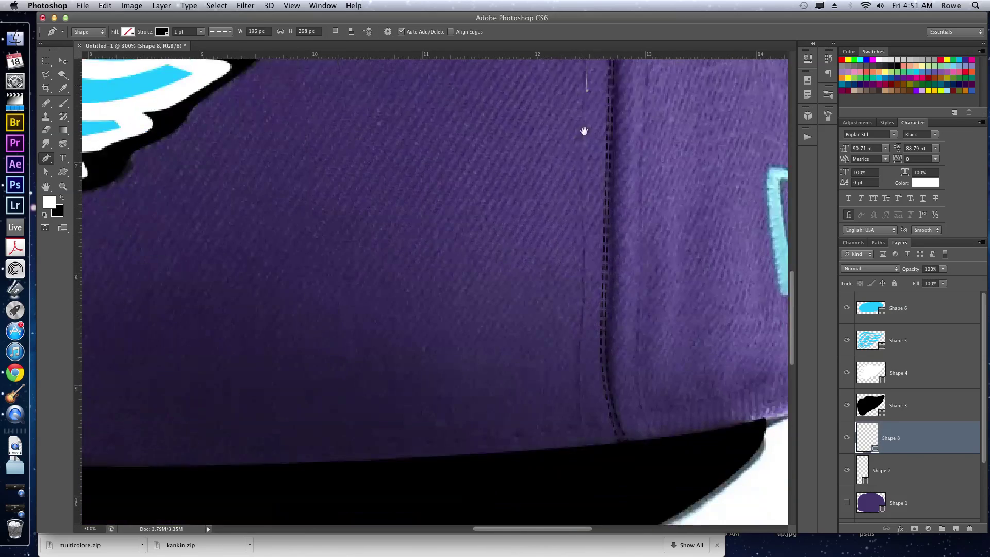
drag(584, 277, 583, 289)
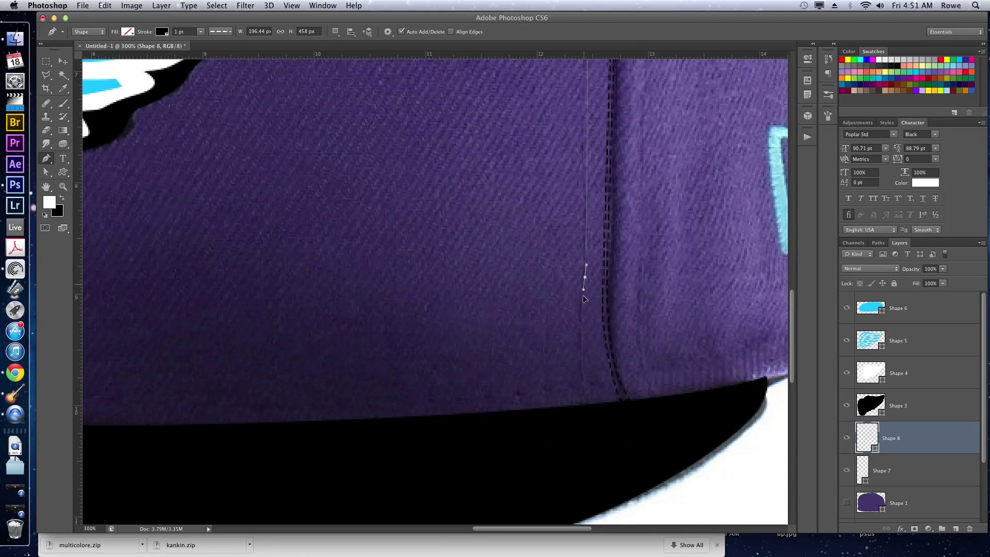
drag(579, 371, 581, 387)
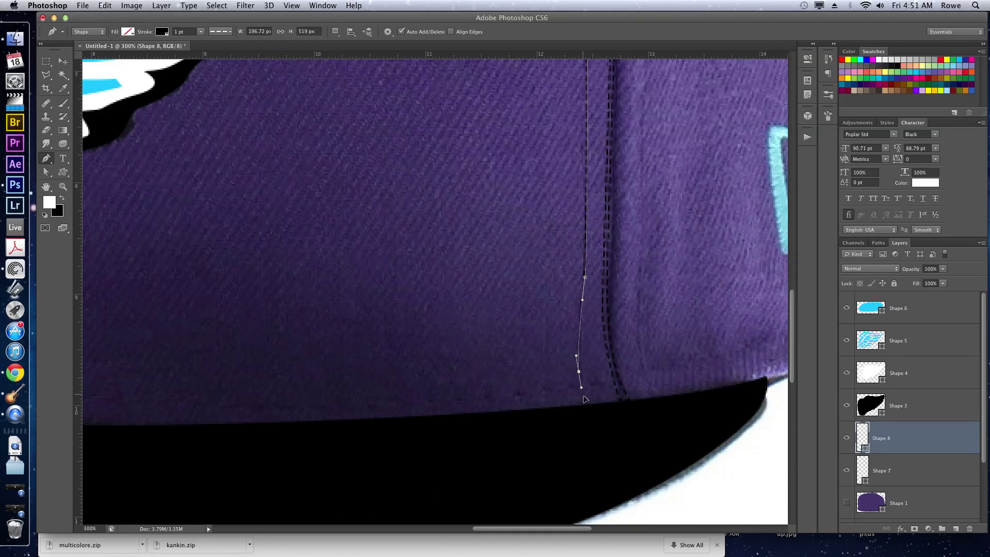
click(585, 405)
key(super+0)
Step: Give the Shape 7 seam a solid black fill with no stroke
key(v)
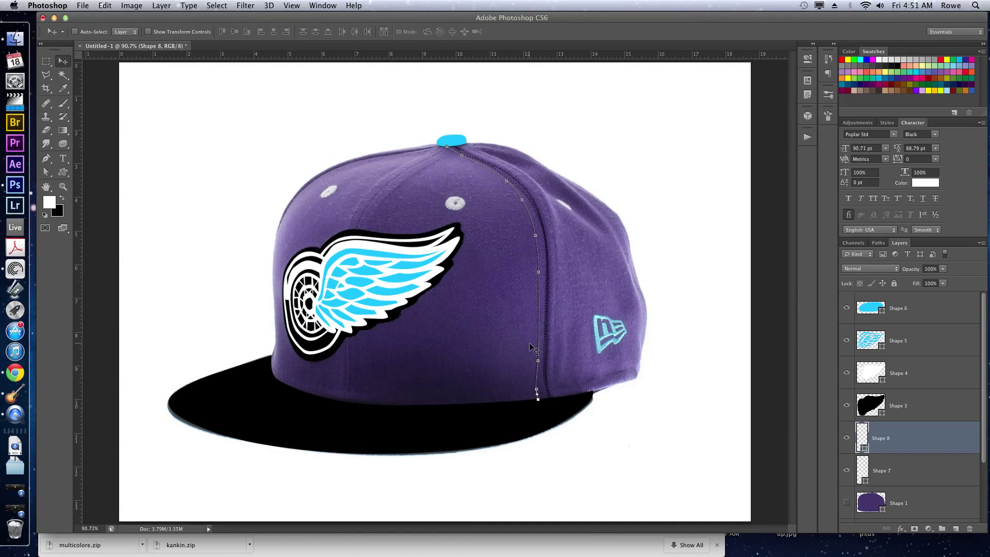
key(alt+bracketleft)
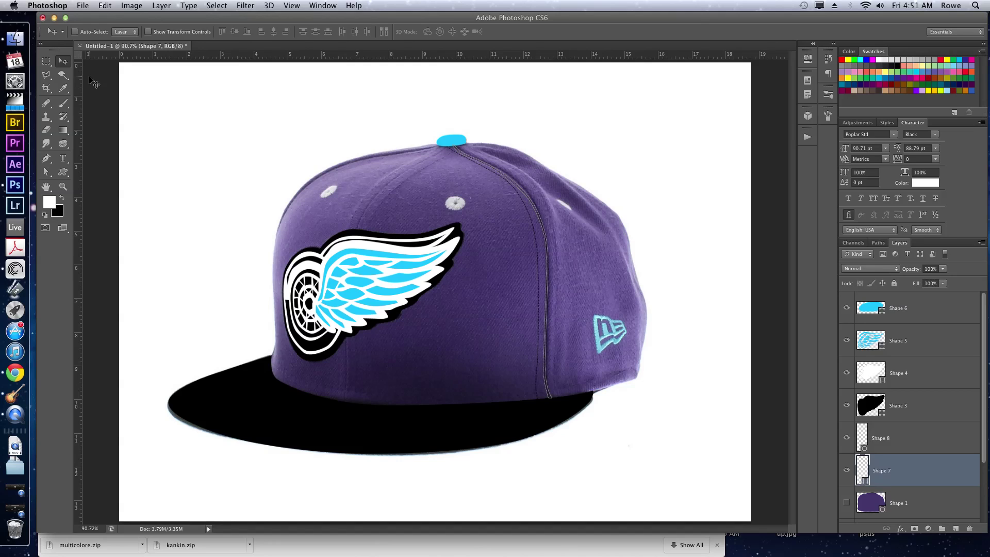
key(p)
click(129, 32)
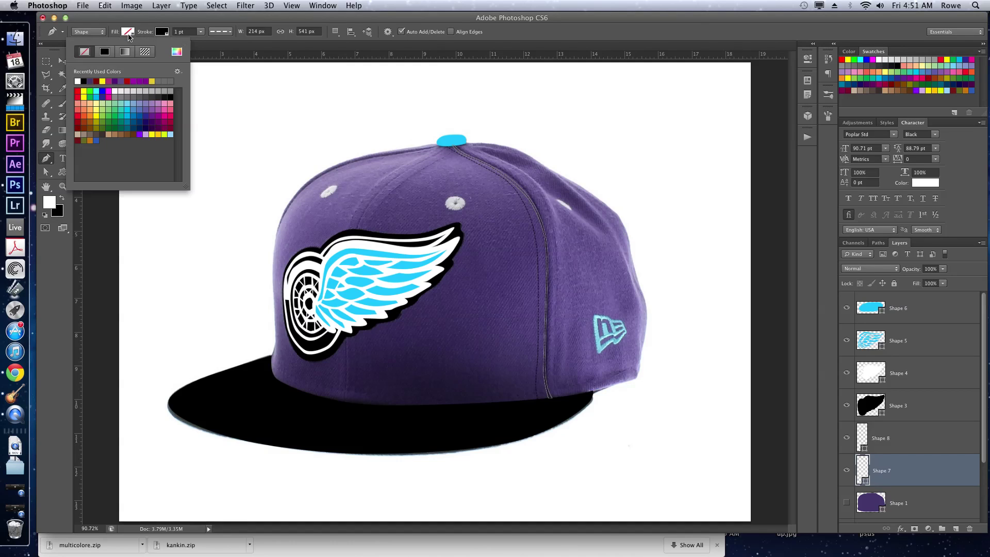
click(106, 52)
click(128, 32)
click(128, 32)
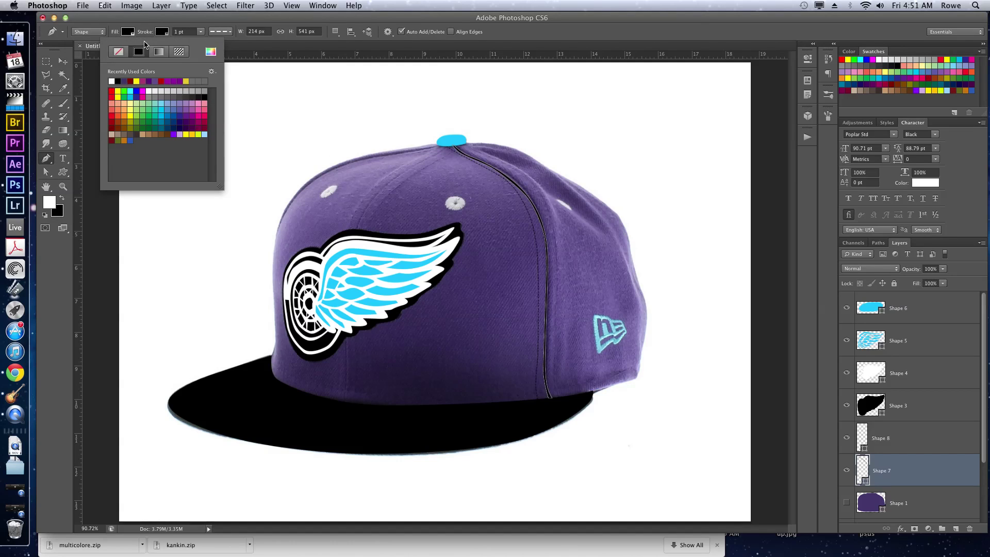
click(122, 53)
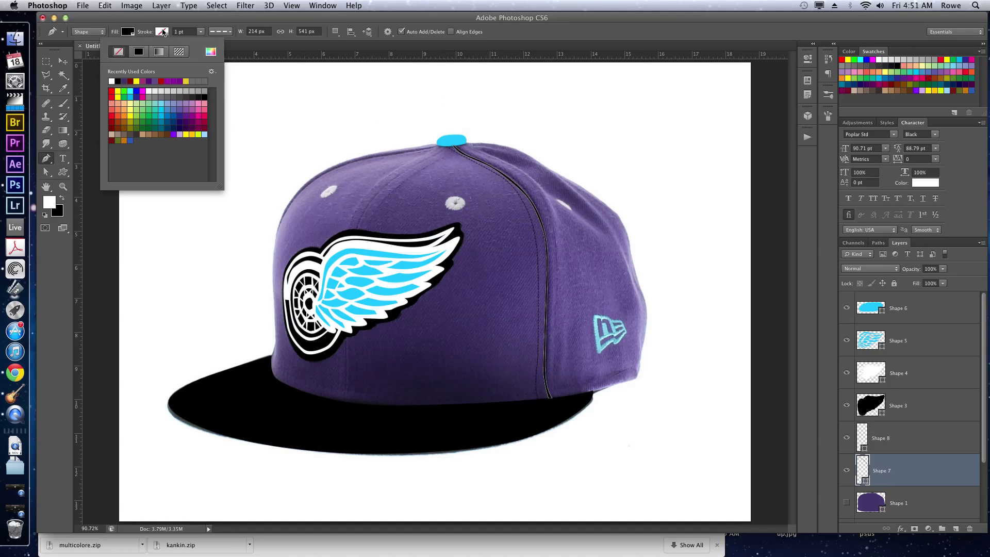
key(Return)
Step: Show the purple cap fill again and lower Shape 8's stitch opacity to 48%
click(937, 308)
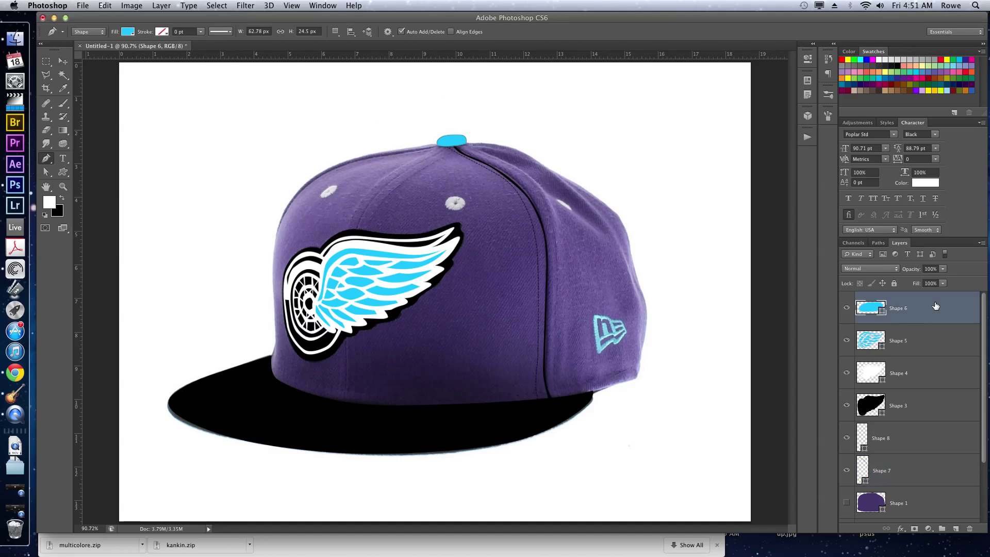
click(846, 502)
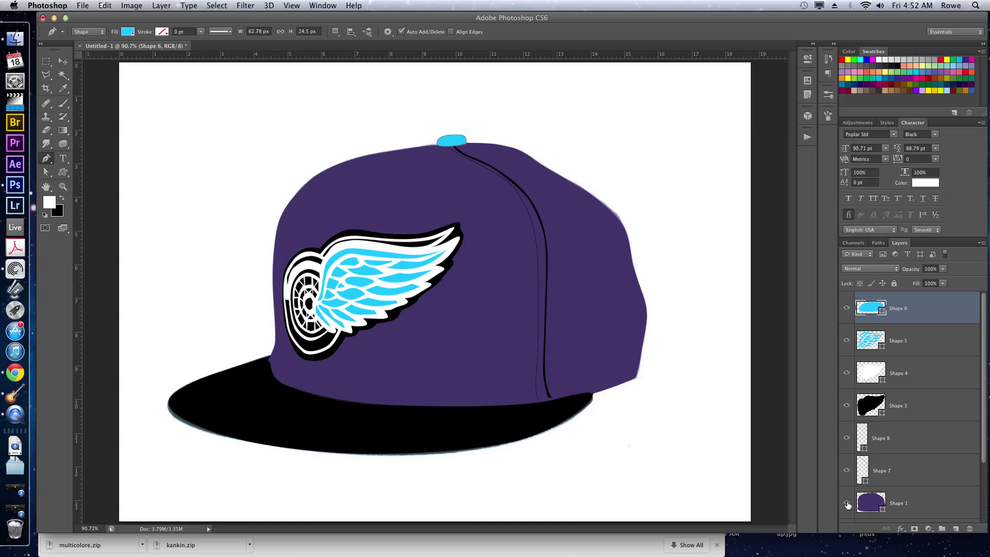
click(897, 442)
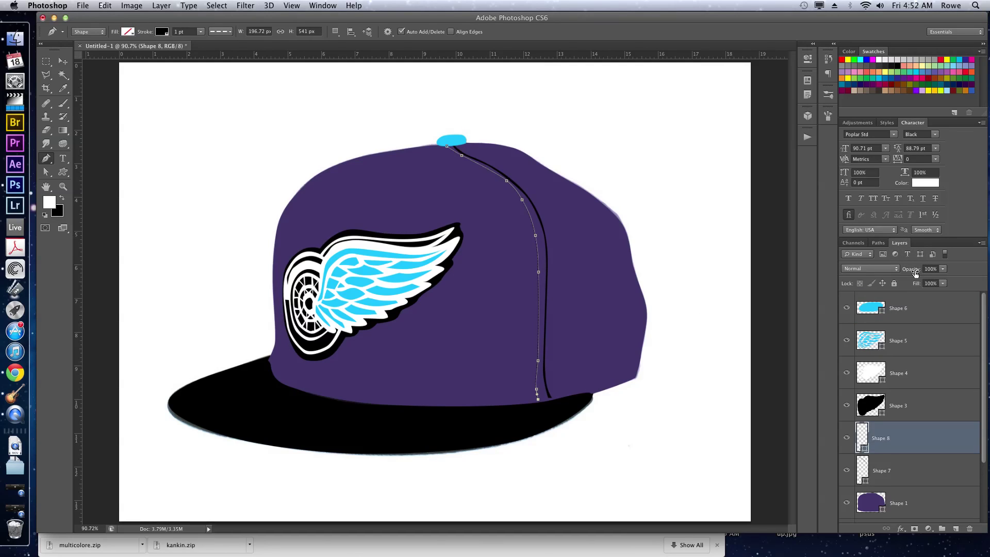
drag(919, 271, 907, 292)
Step: Select the purple crown Shape 1 and hide it to reveal the photo
click(932, 299)
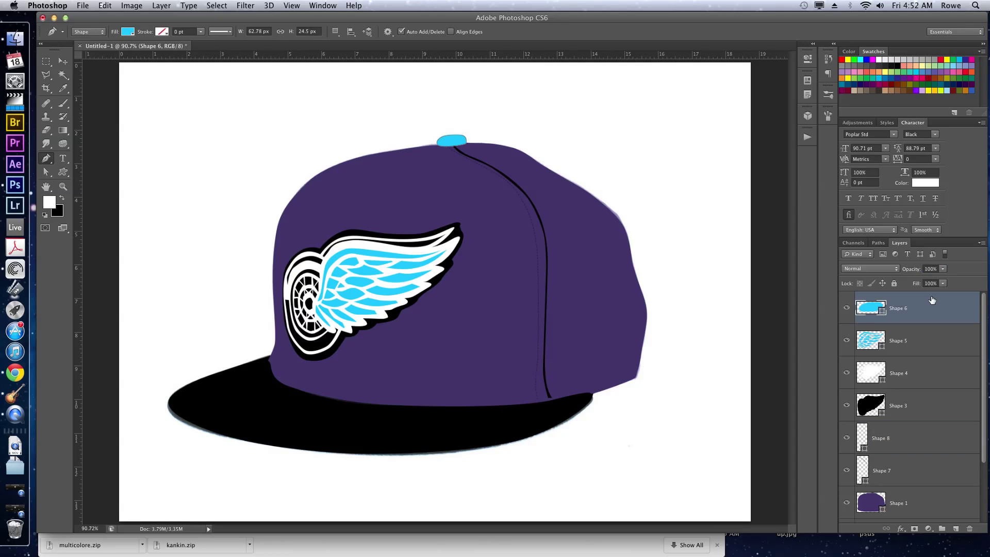
click(649, 336)
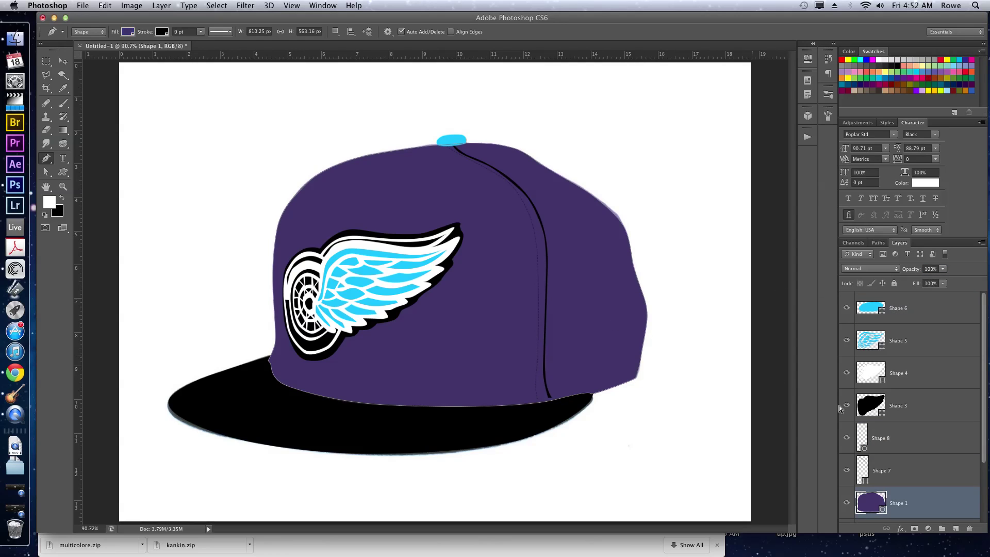
click(847, 499)
Step: Zoom in and bend the Shape 7 seam curve to match the photo's panel seam
key(z)
mouse_move(523, 189)
mouse_down()
mouse_move(550, 213)
mouse_move(527, 208)
mouse_up()
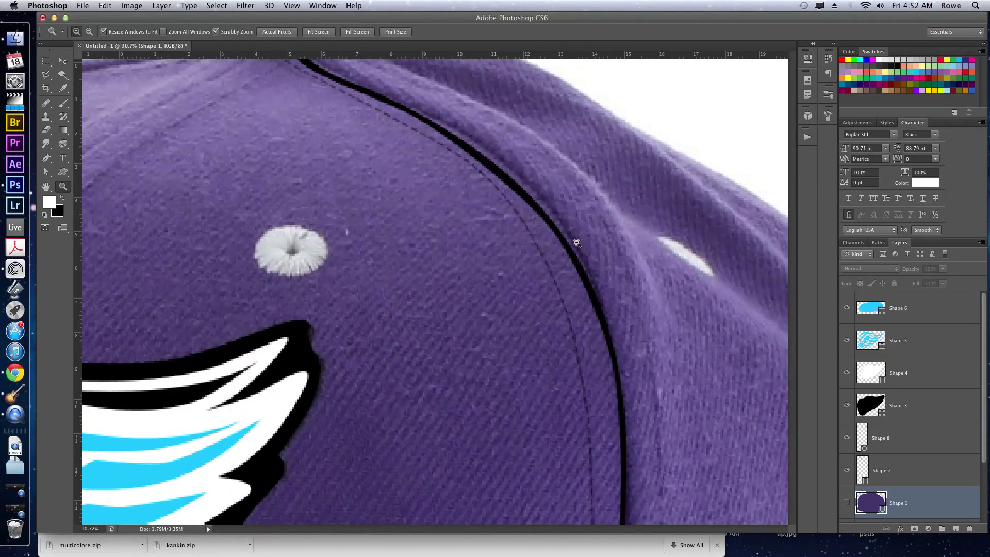
key(a)
click(499, 177)
key(shift+a)
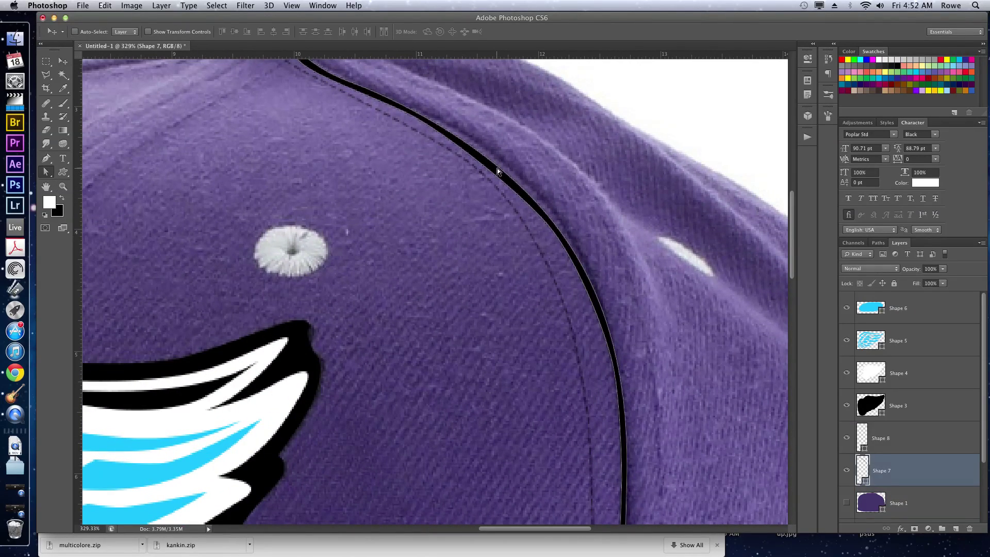
click(498, 169)
drag(541, 211, 549, 221)
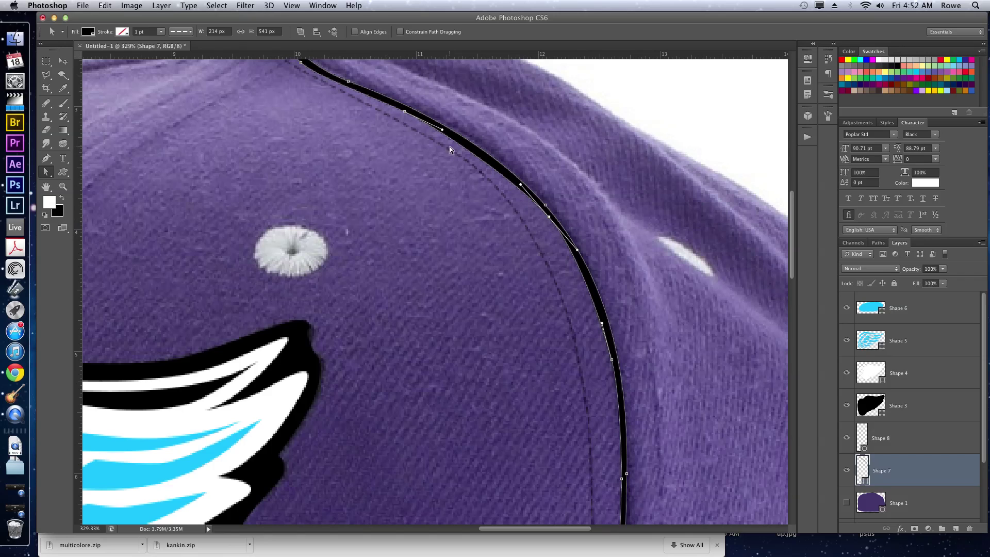
Step: Follow the seam down the cap and select the Shape 8 stitching layer with the Pen tool
scroll(499, 164, up, 3)
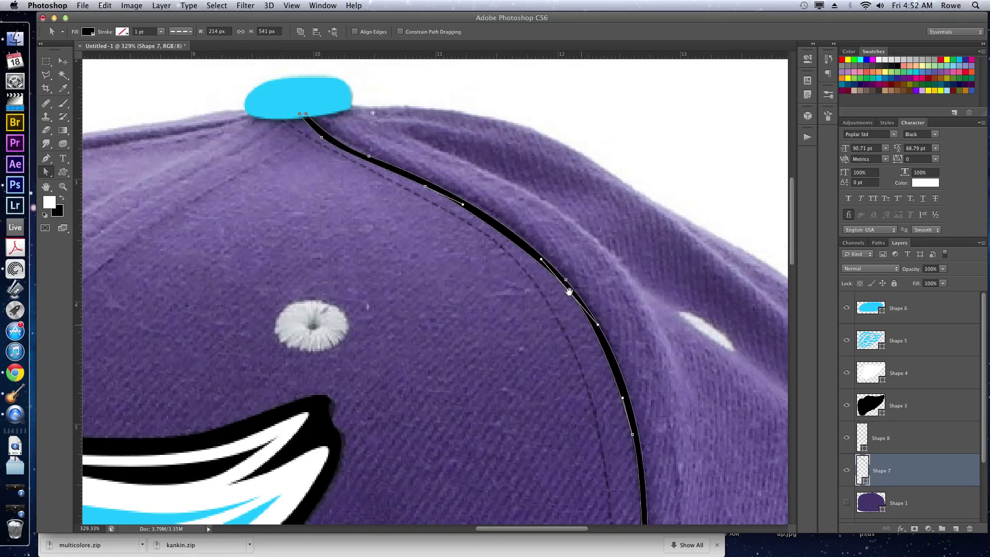
scroll(498, 164, down, 4)
scroll(498, 164, right, 2)
scroll(500, 164, down, 10)
scroll(500, 164, right, 2)
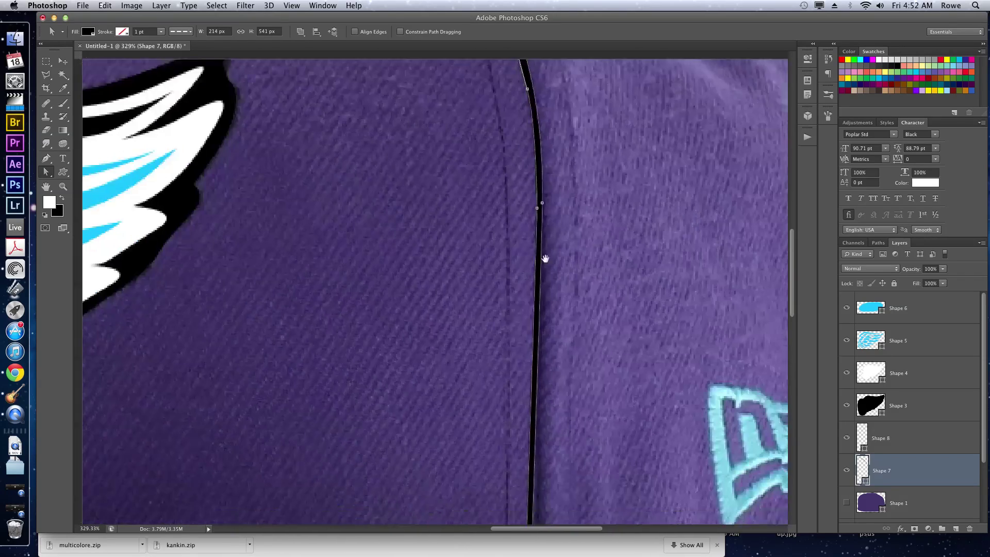
scroll(536, 216, down, 4)
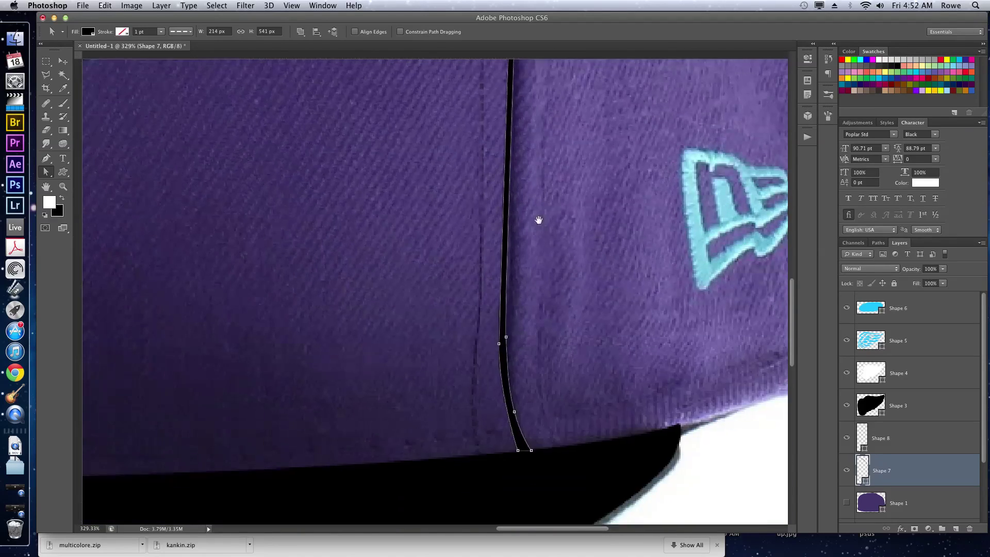
key(p)
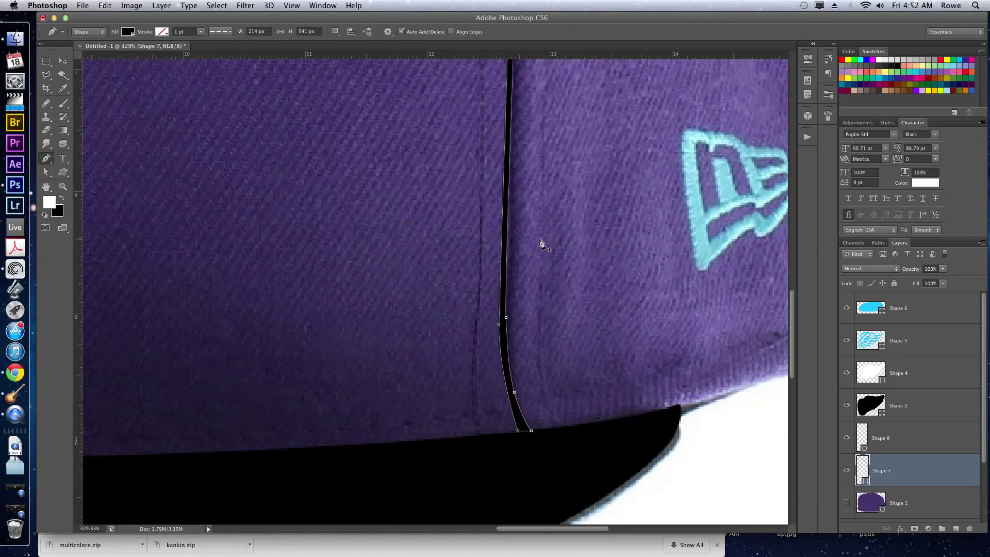
click(936, 447)
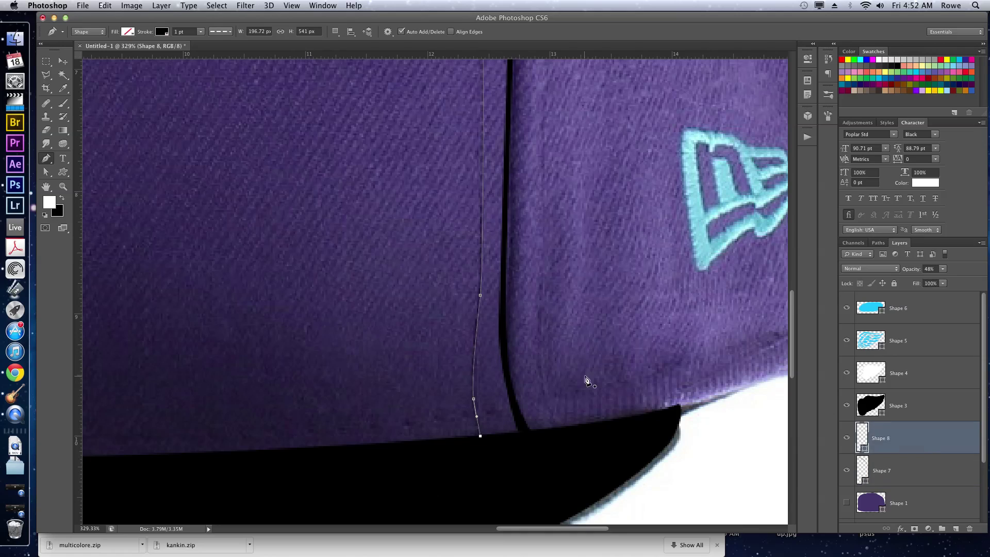
Step: Trace Shape 9 from the brim up to the top button and back down the left stitching
key(Escape)
click(558, 429)
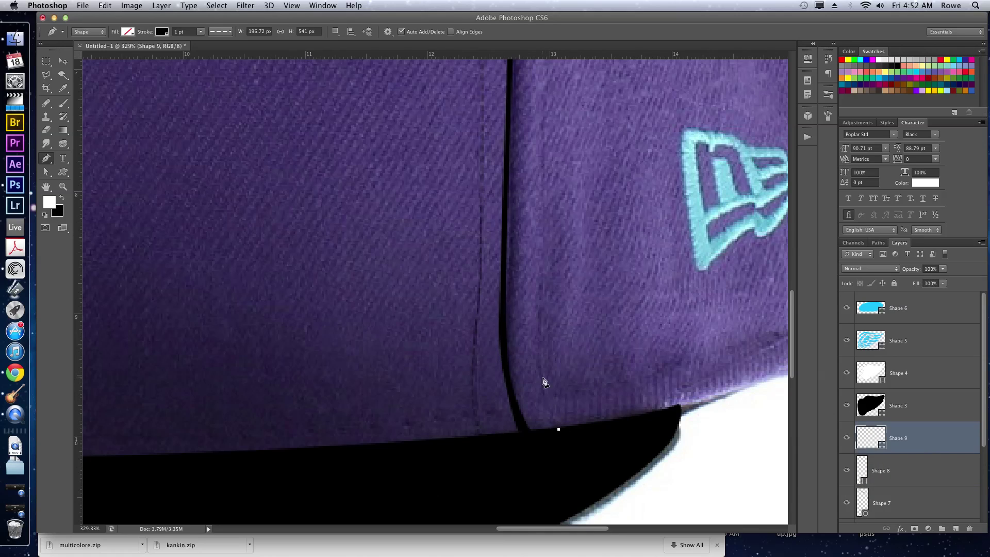
drag(539, 347, 541, 298)
scroll(579, 198, up, 10)
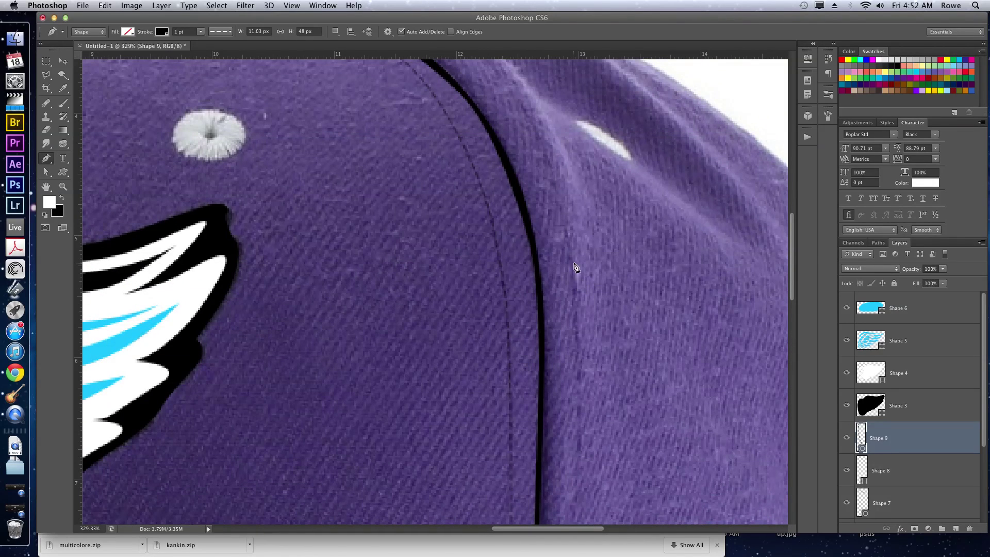
click(565, 201)
drag(559, 184, 660, 352)
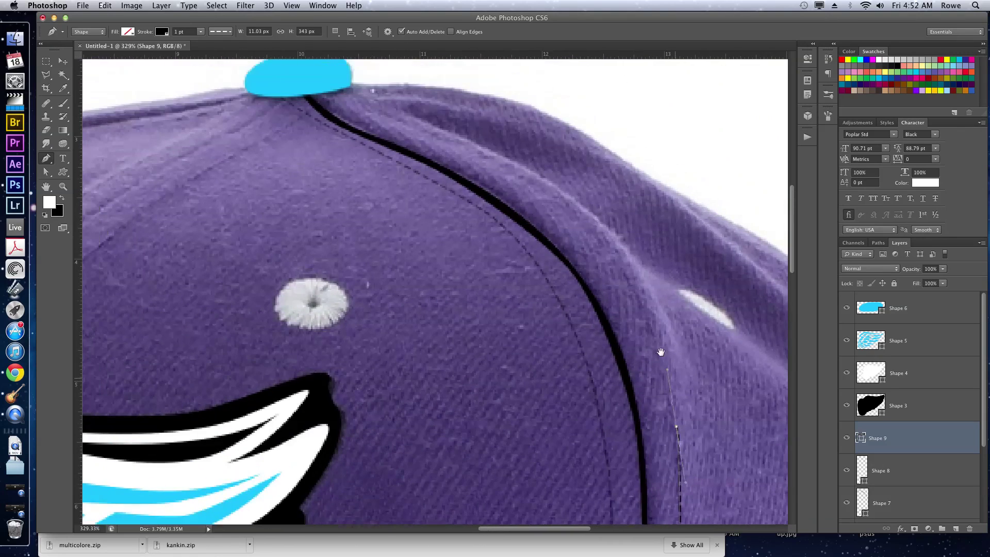
click(569, 203)
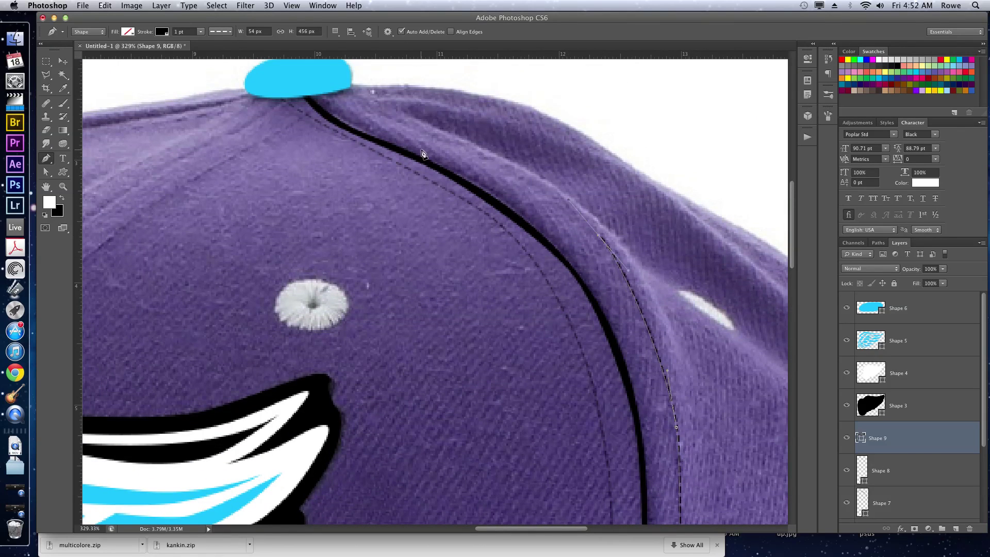
click(387, 114)
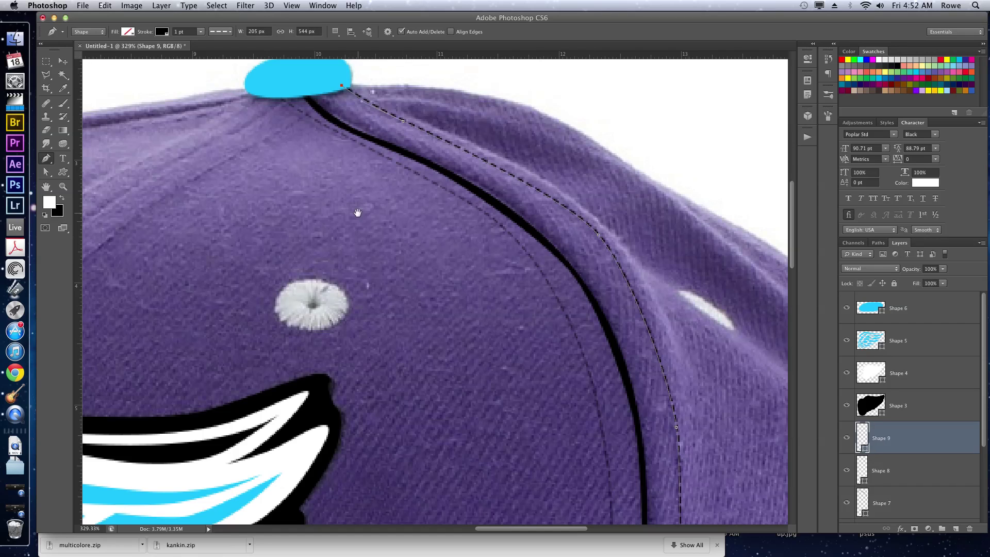
drag(356, 214, 512, 205)
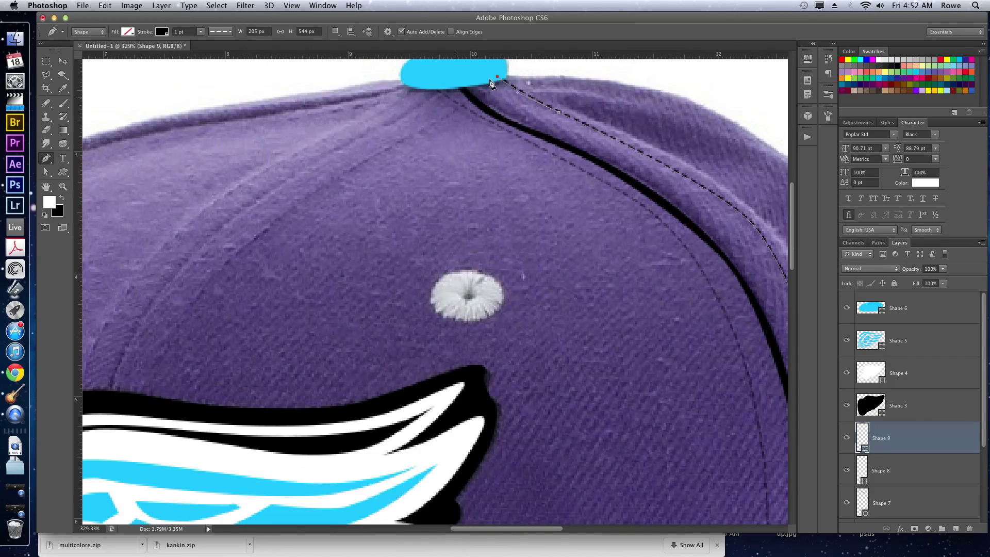
drag(442, 120, 414, 135)
drag(223, 269, 184, 319)
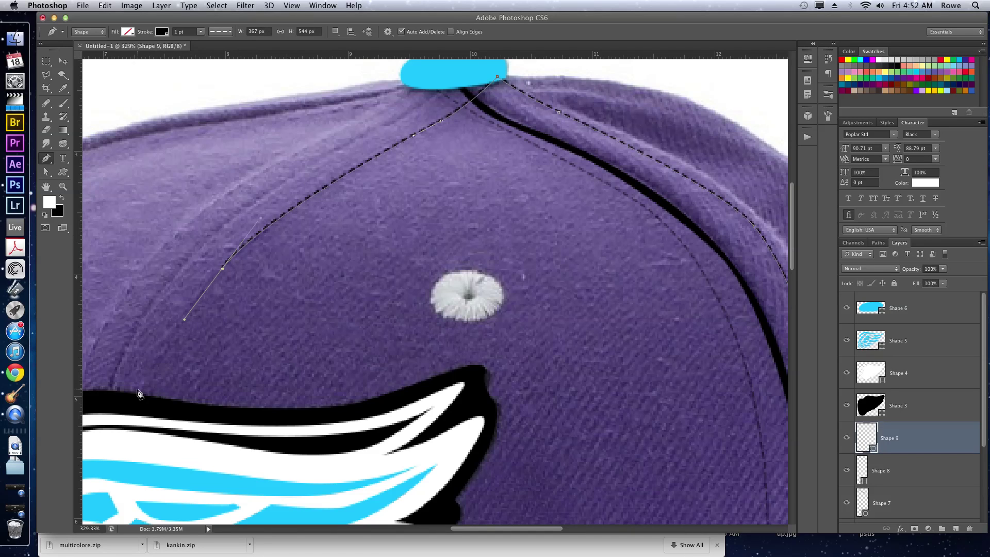
drag(133, 400, 206, 240)
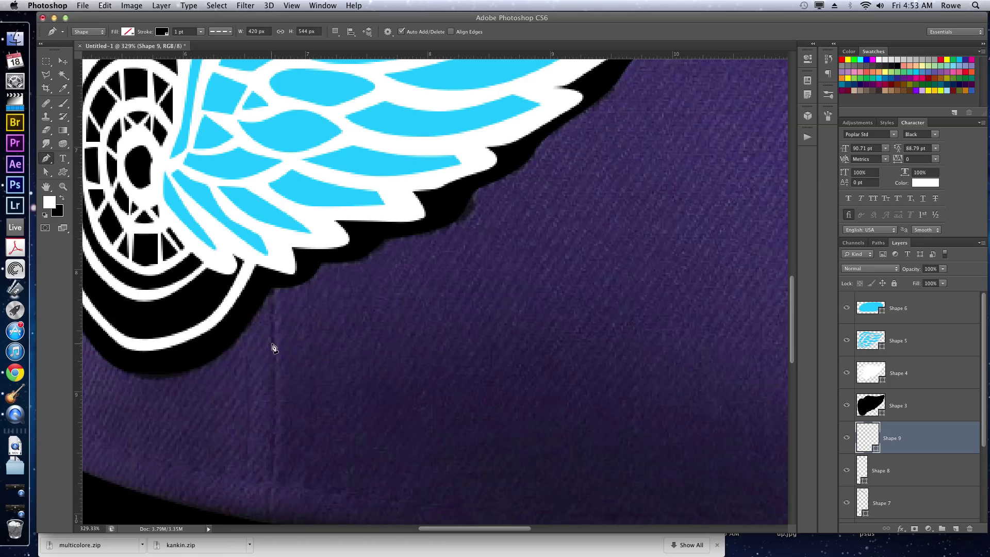
drag(272, 344, 365, 287)
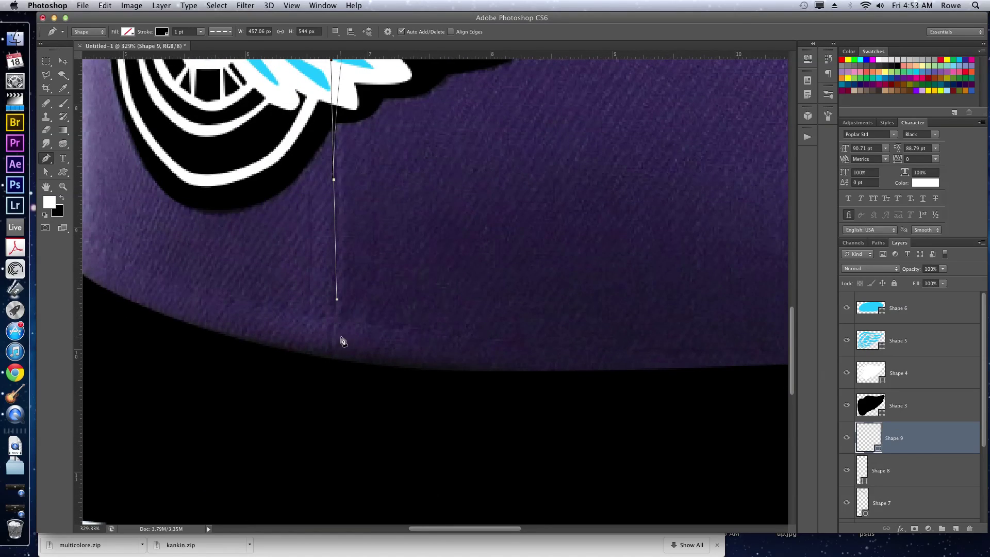
drag(329, 358, 327, 363)
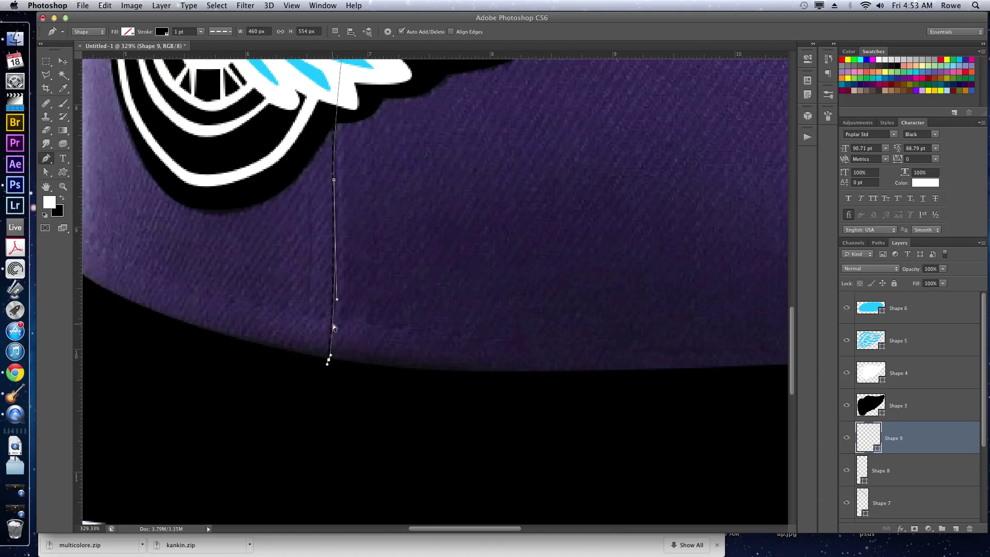
Step: Continue Shape 9 up the second stitching line through the logo, ending at the top button
key(super+minus)
key(super+minus)
key(super+minus)
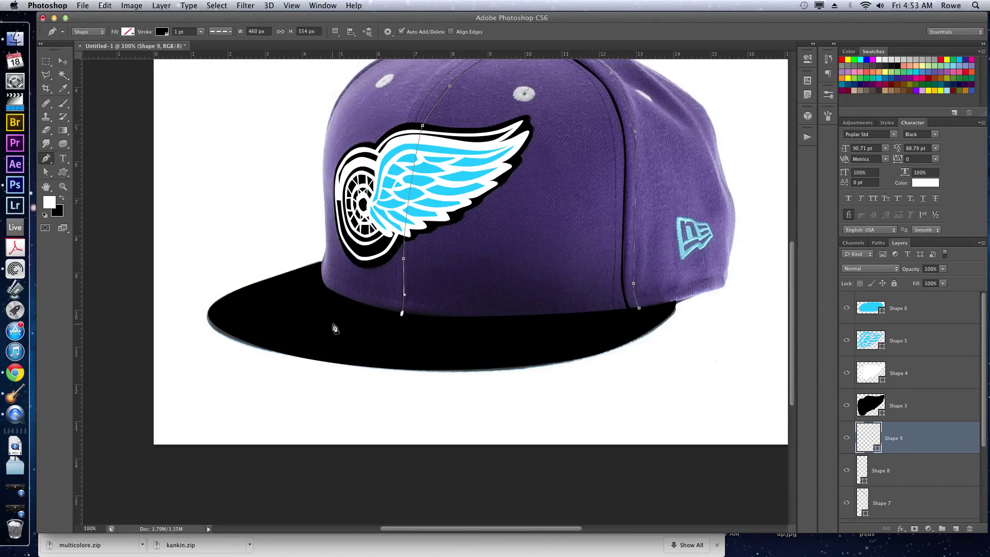
drag(463, 75, 468, 130)
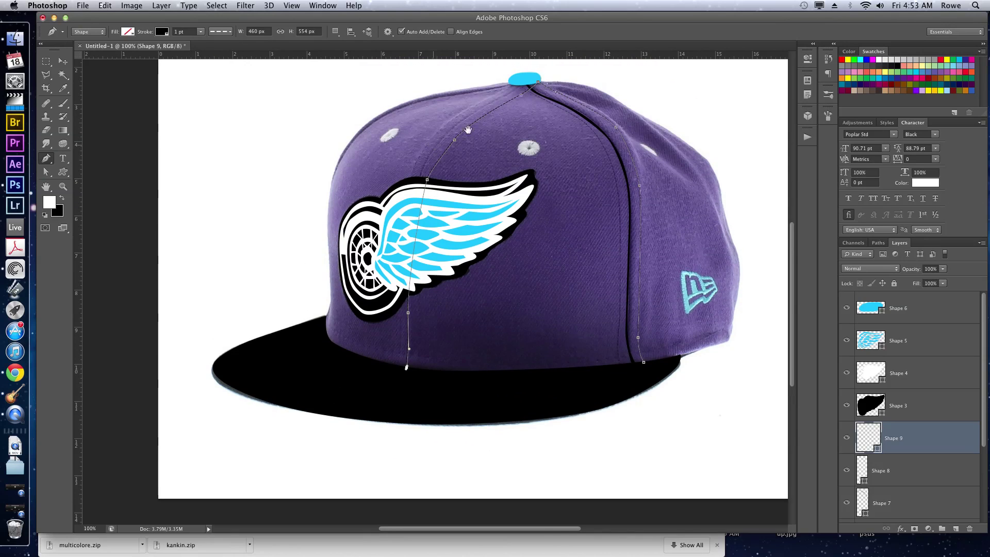
click(397, 367)
drag(401, 298, 402, 277)
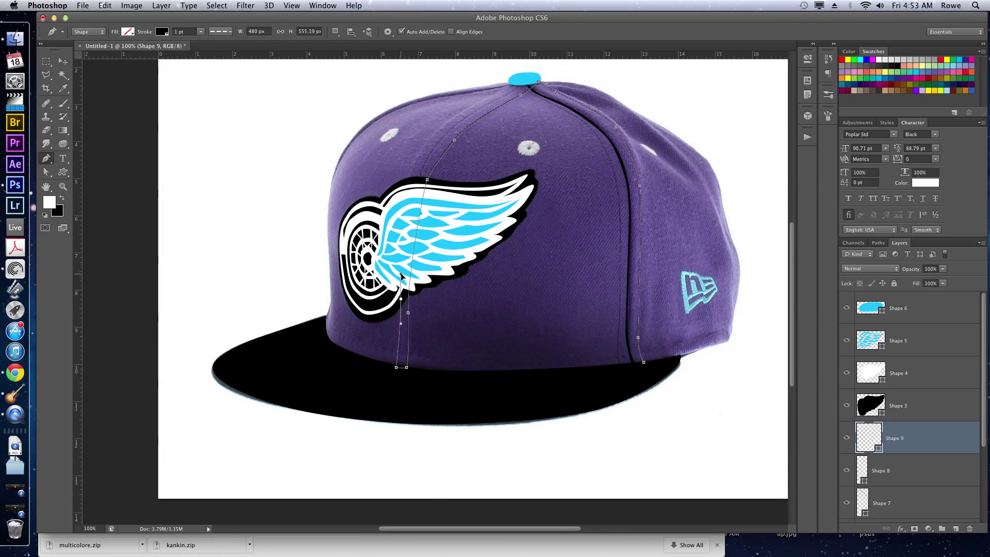
drag(410, 178, 416, 159)
drag(462, 112, 480, 100)
drag(537, 82, 551, 79)
alt+click(538, 83)
key(a)
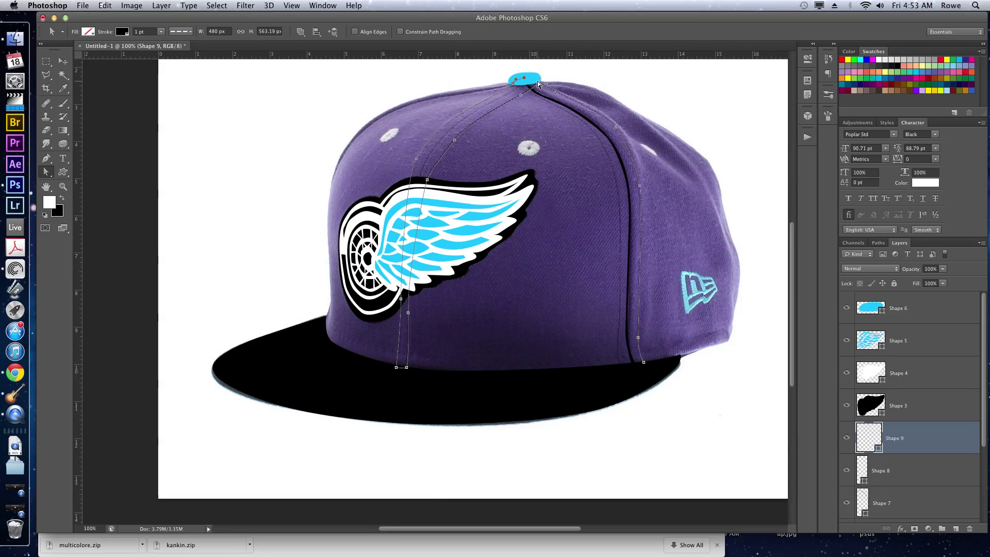
Step: Straighten Shape 9's bottom edge by moving its lower segment and bottom-right anchor onto the brim
right_click(537, 83)
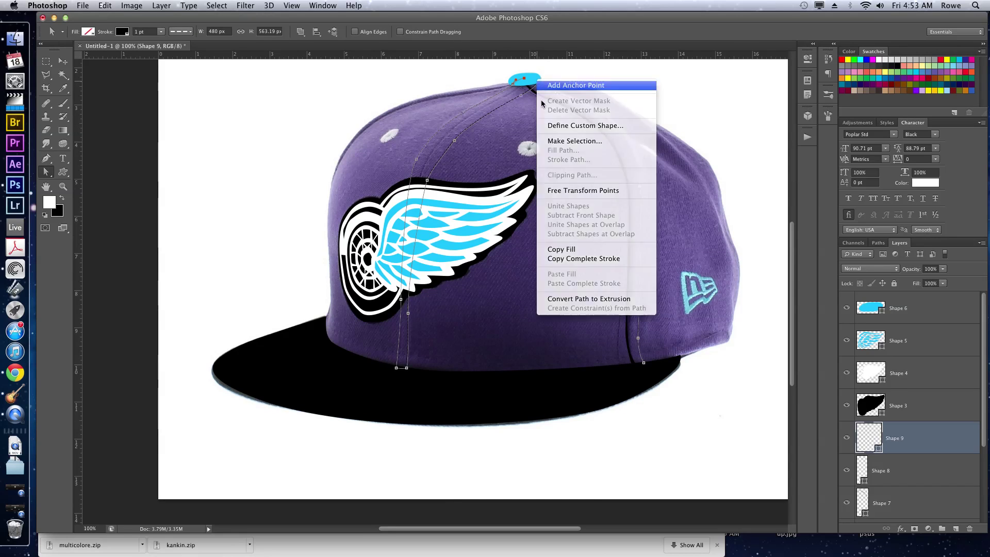
key(Escape)
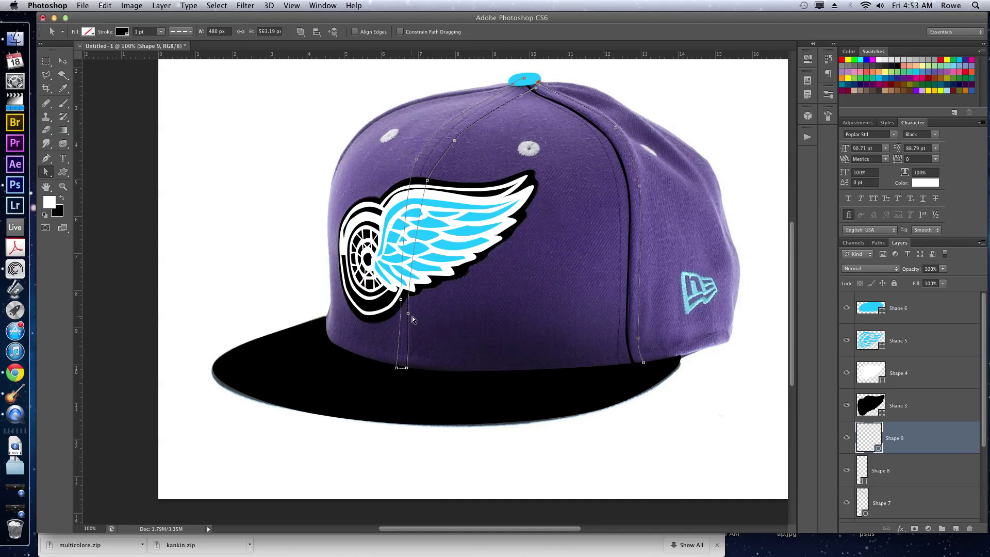
key(alt+space)
drag(407, 306, 446, 336)
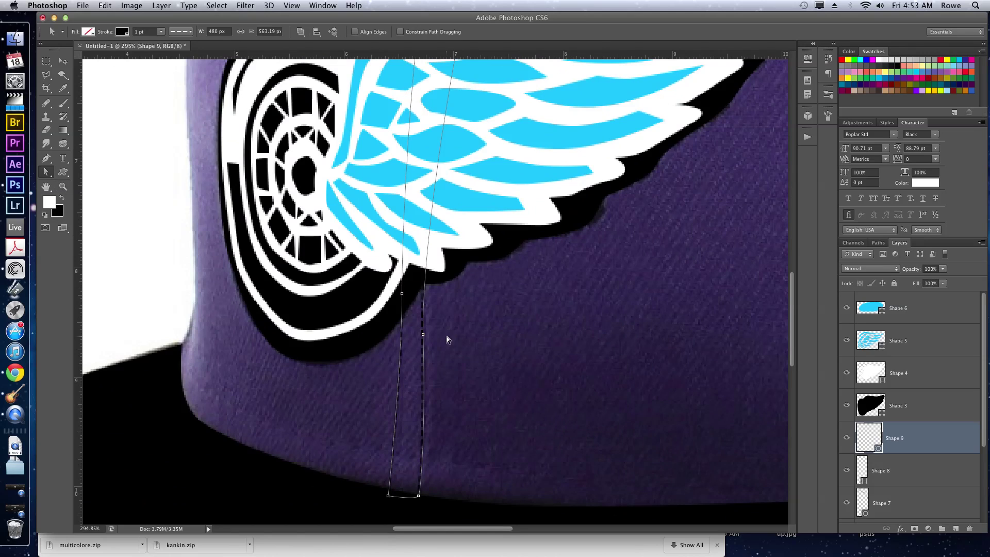
drag(422, 335, 458, 338)
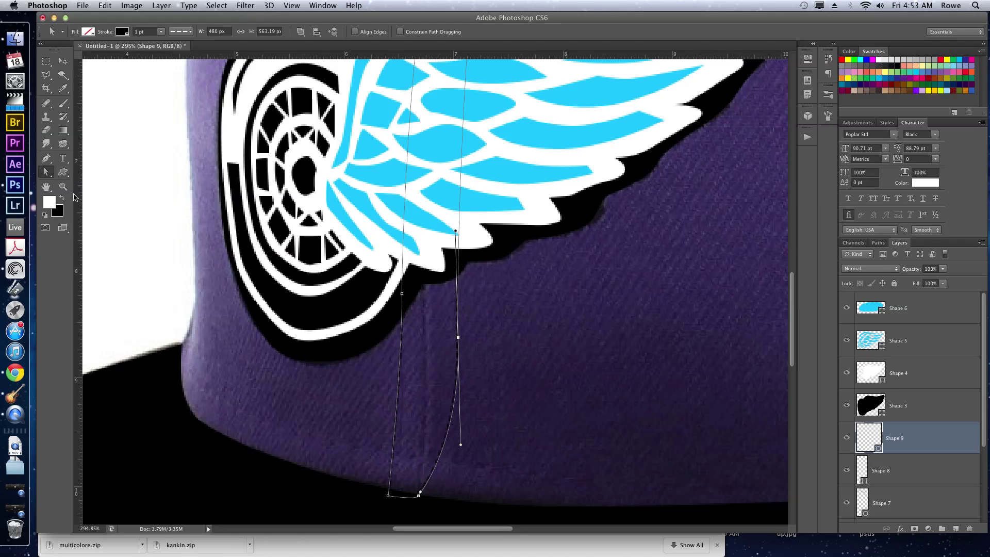
drag(419, 496, 454, 499)
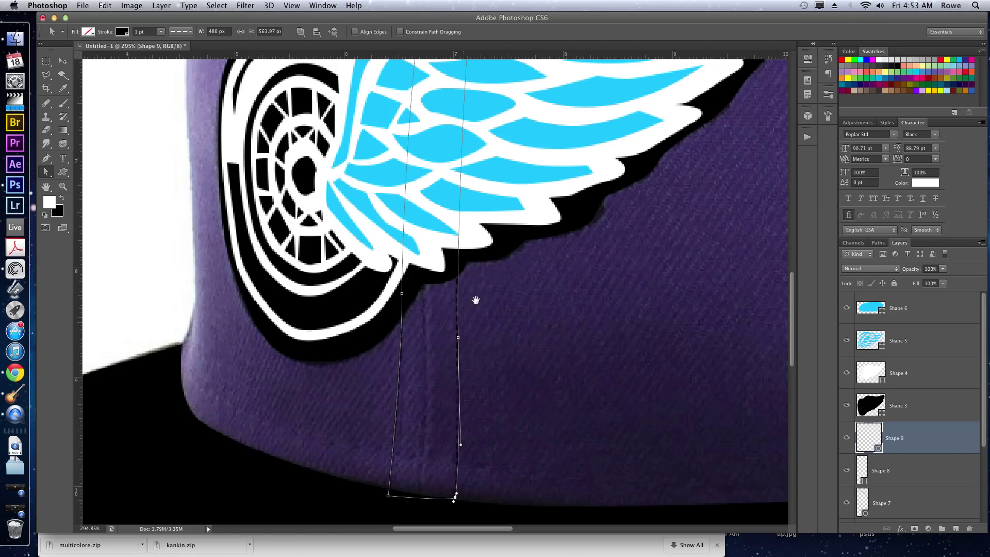
Step: Check the upper curve's anchors, then hide the path outline and fit the cap on screen
scroll(475, 299, up, 10)
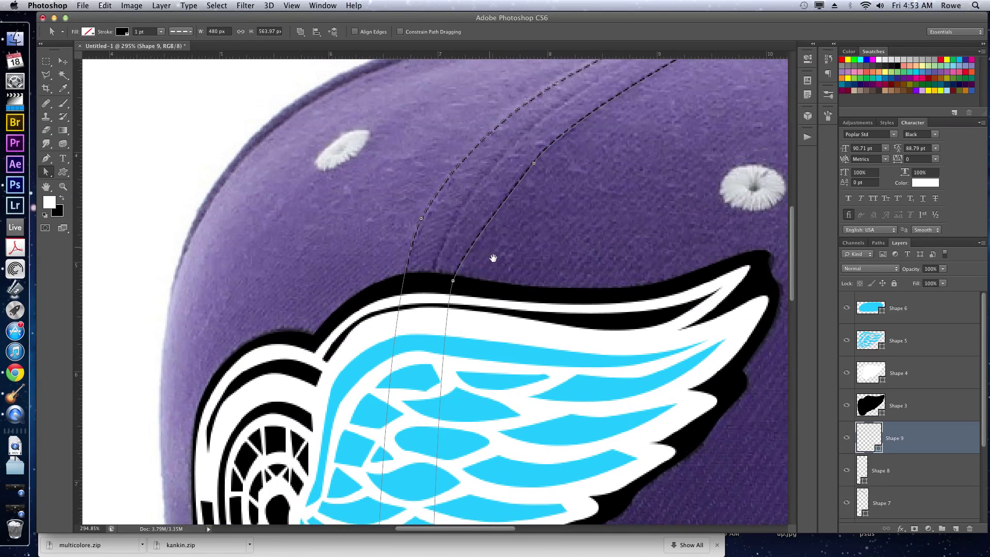
scroll(493, 258, up, 2)
click(524, 179)
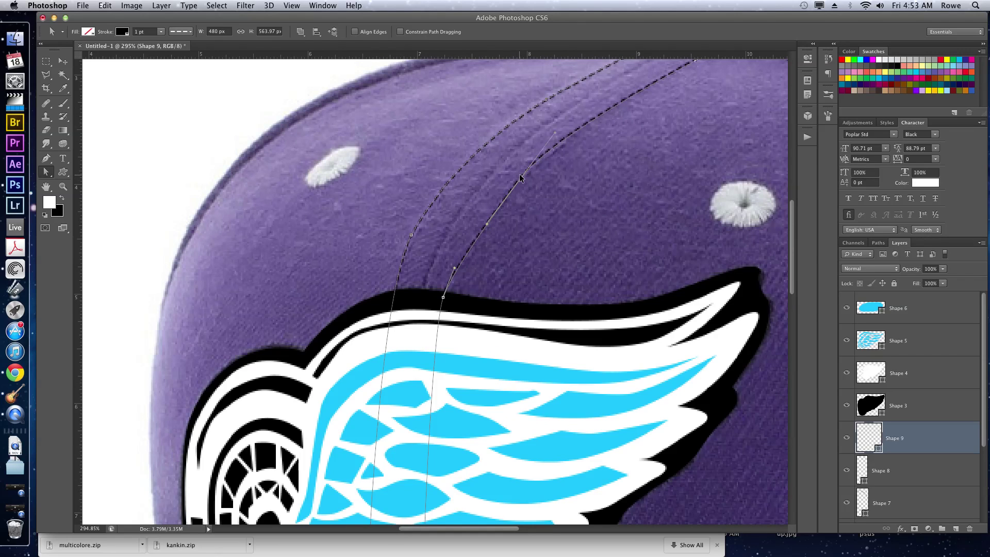
key(super+shift+h)
key(super+0)
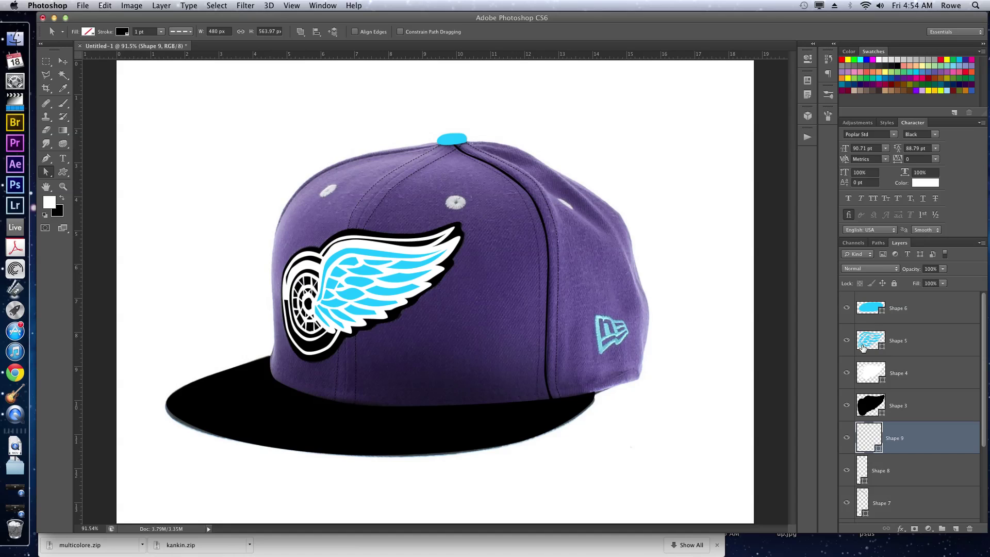
Step: Lower Shape 9 to 31% and Shape 7 to 18% opacity, hiding the purple Shape 1 afterwards
scroll(897, 472, down, 3)
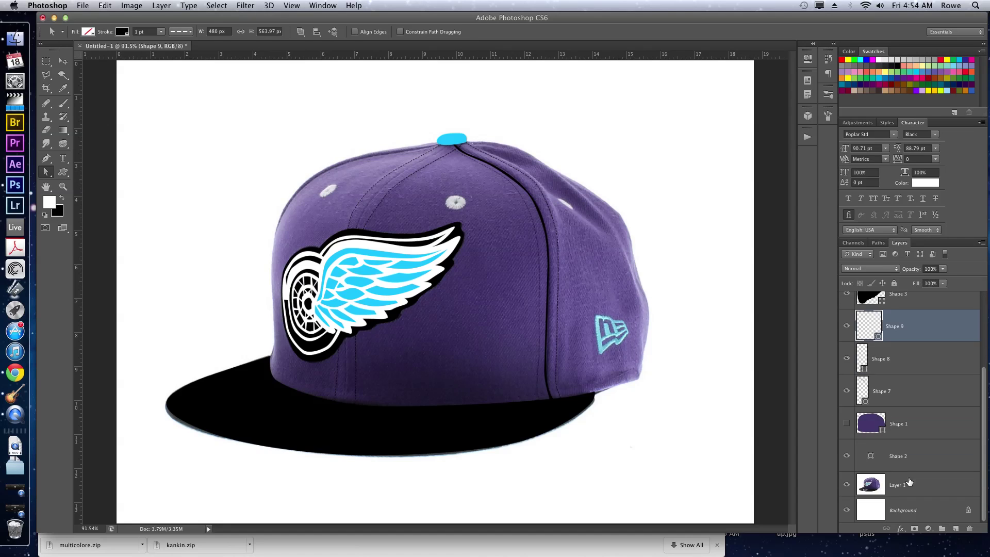
click(846, 424)
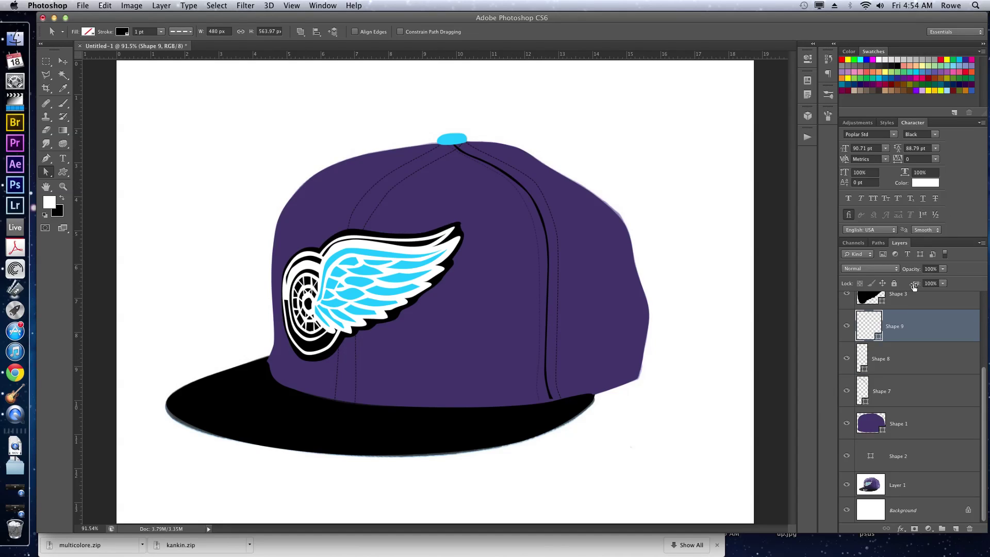
drag(916, 272, 879, 277)
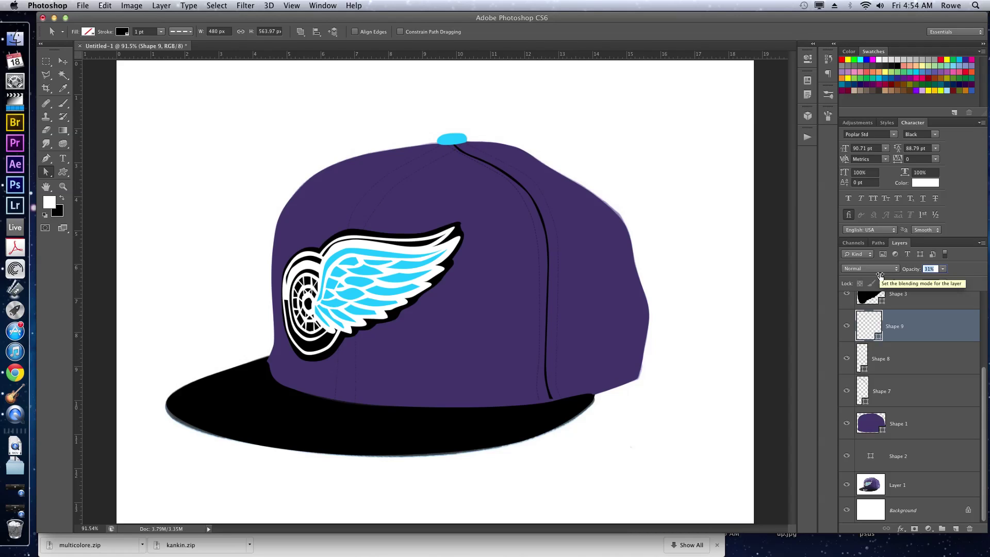
click(896, 357)
click(904, 394)
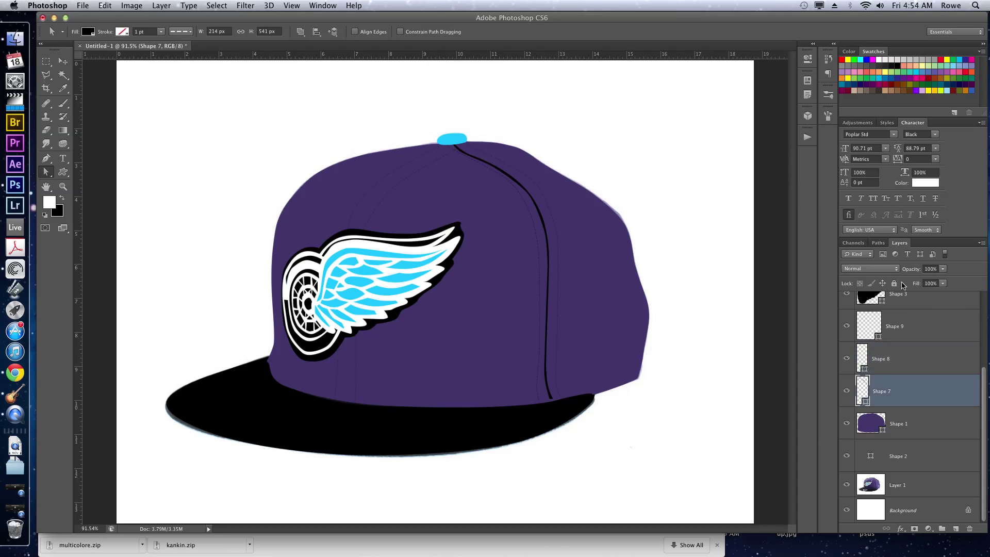
drag(914, 274, 871, 277)
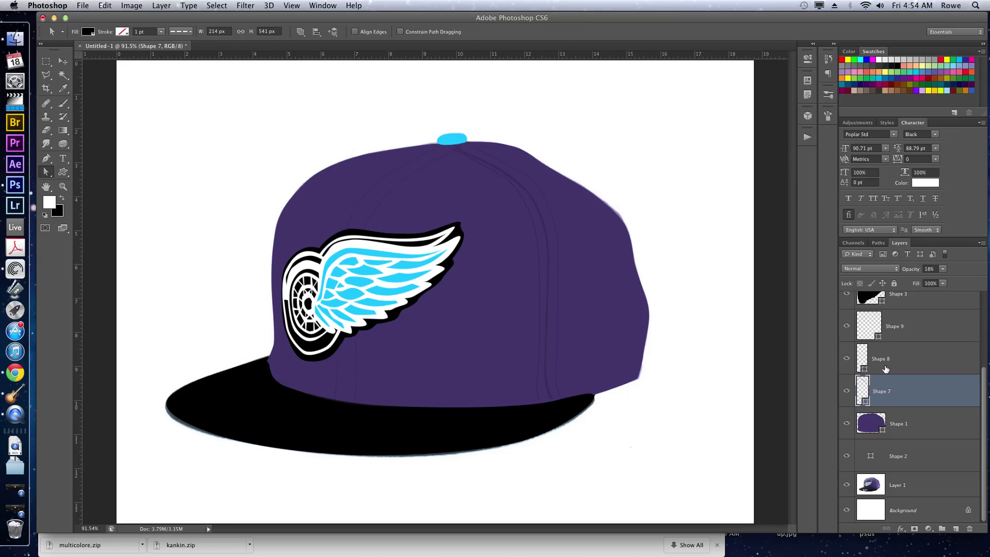
click(846, 423)
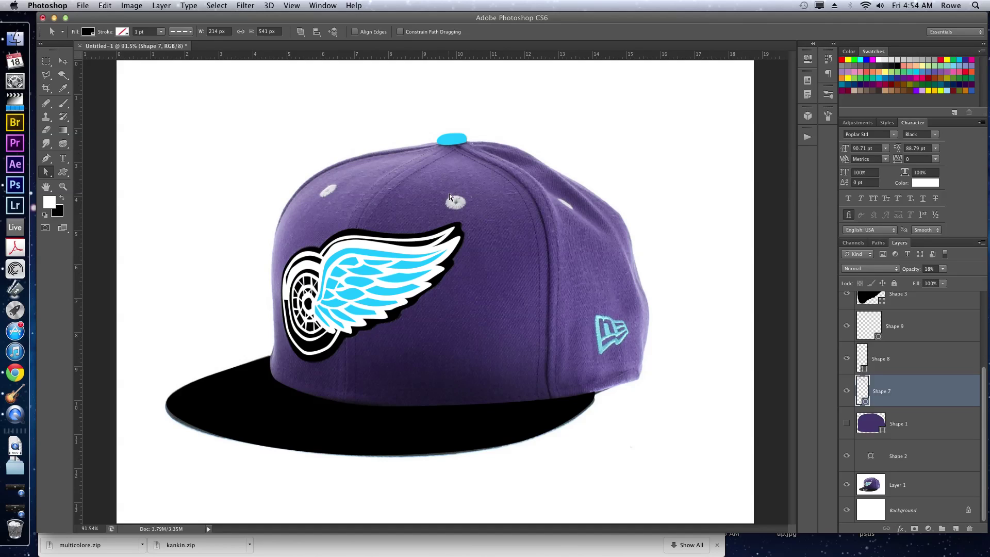
Step: Switch to the Ellipse tool with a white fill
key(u)
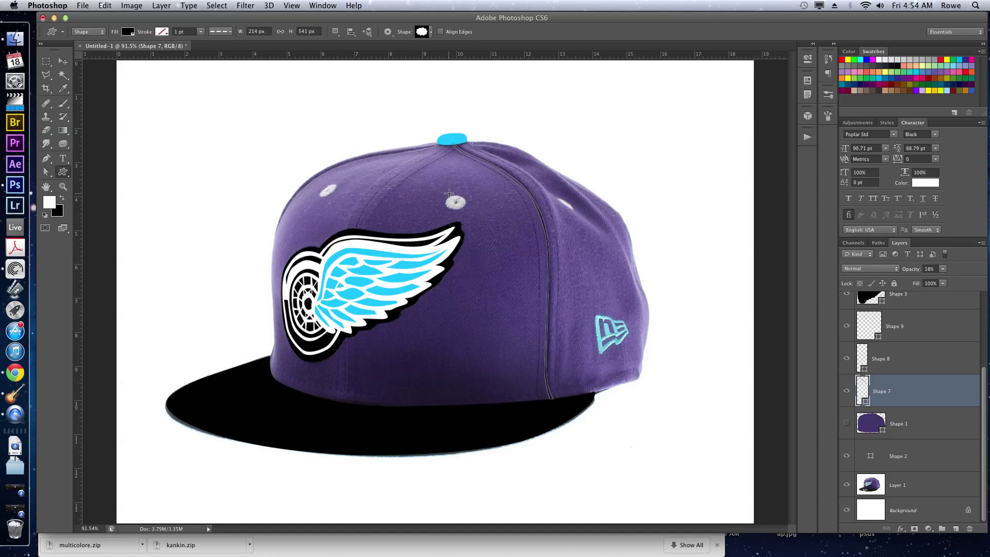
key(shift+u)
key(shift+u)
click(67, 172)
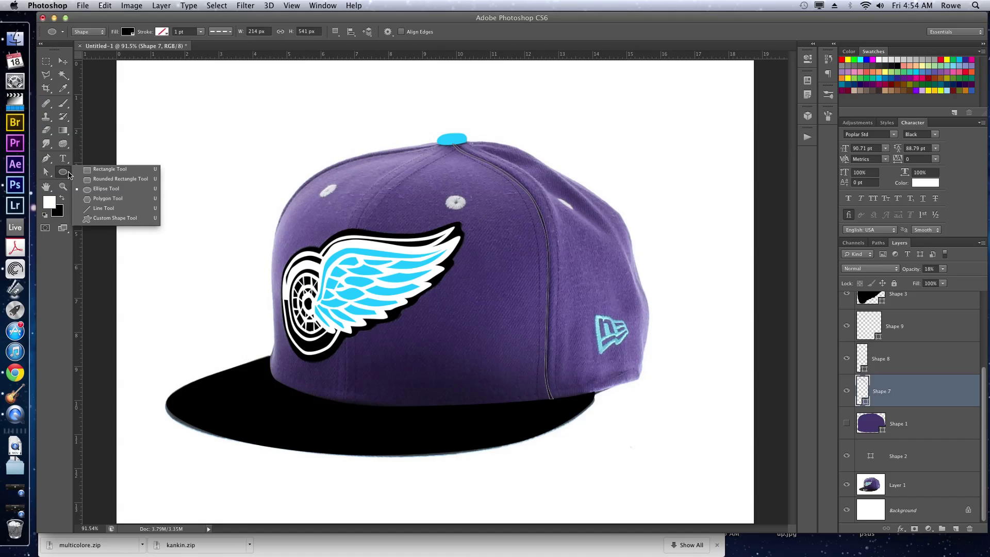
click(95, 193)
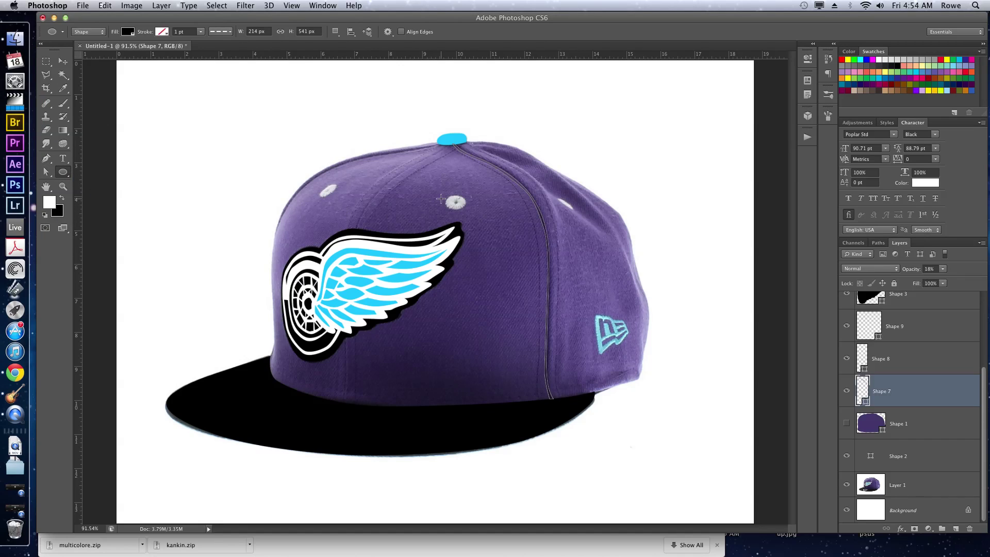
click(126, 32)
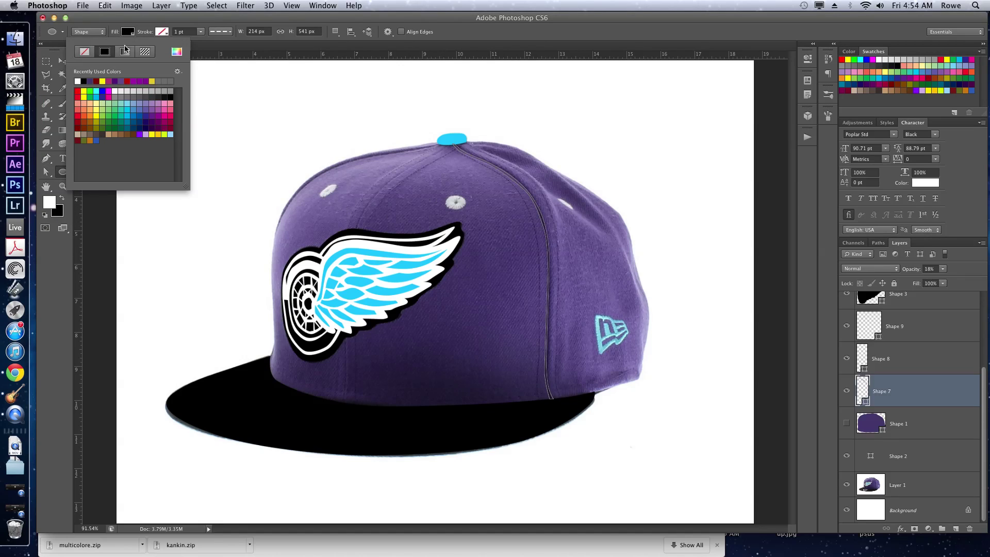
click(78, 80)
key(Return)
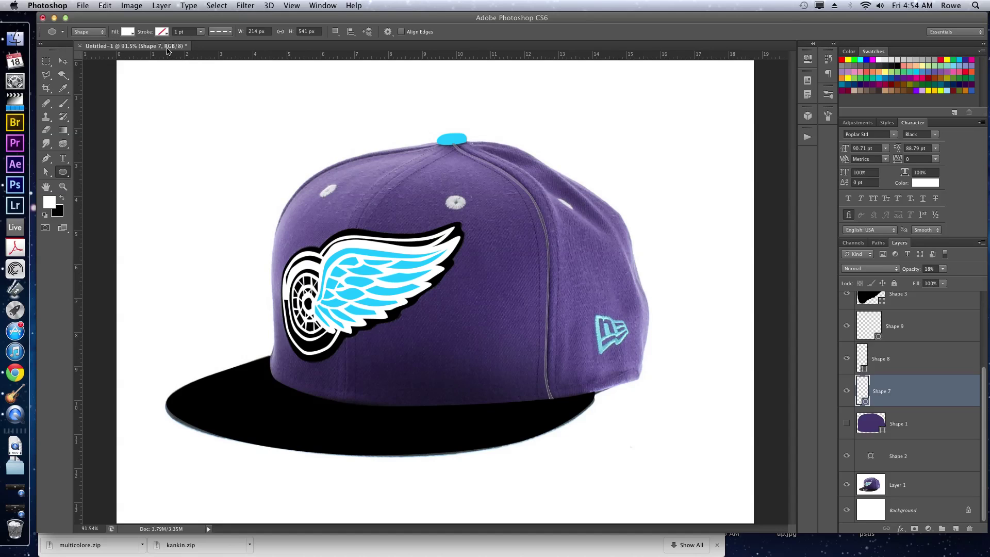
Step: Draw white ellipses over the left and middle grommets, rotating the middle one to match its panel
drag(439, 200, 466, 209)
key(space)
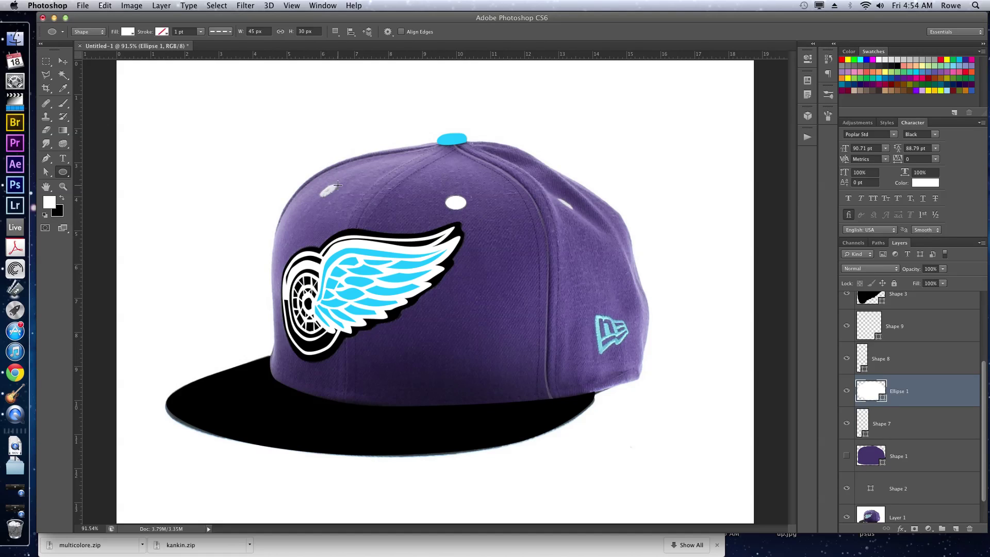
drag(338, 184, 361, 185)
key(ctrl+t)
key(Return)
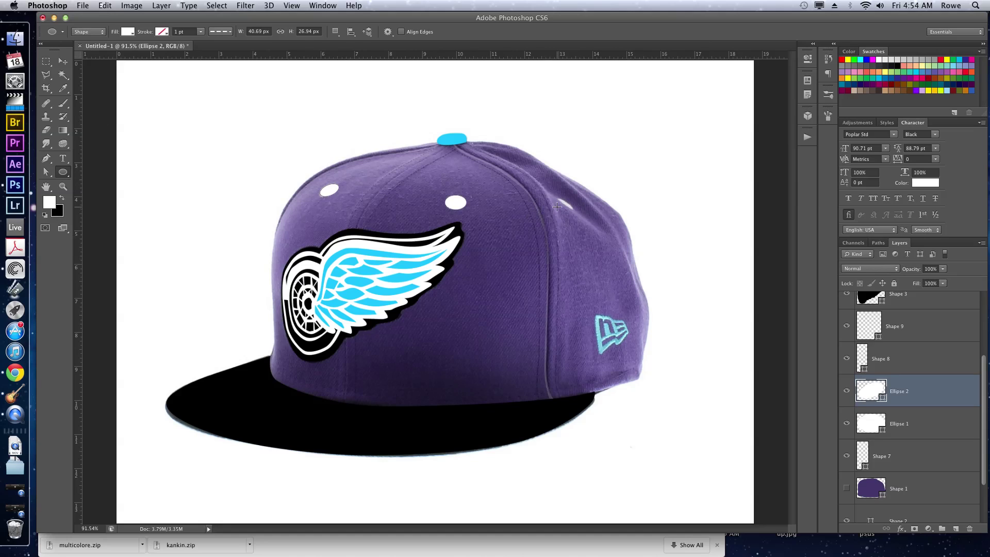
Step: Draw and rotate an ellipse over the right grommet, then nudge it down onto the grommet
drag(558, 198, 604, 205)
key(ctrl+t)
key(Return)
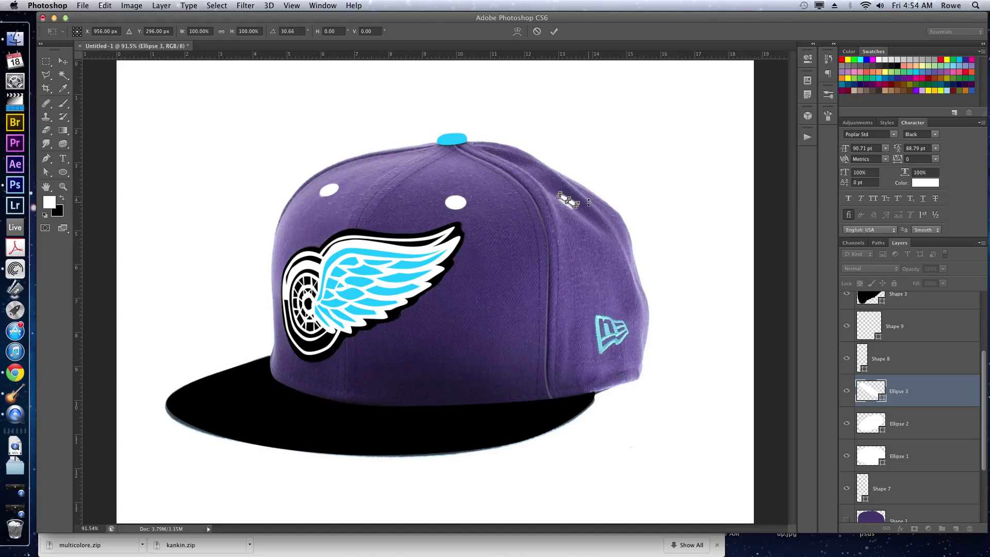
click(573, 204)
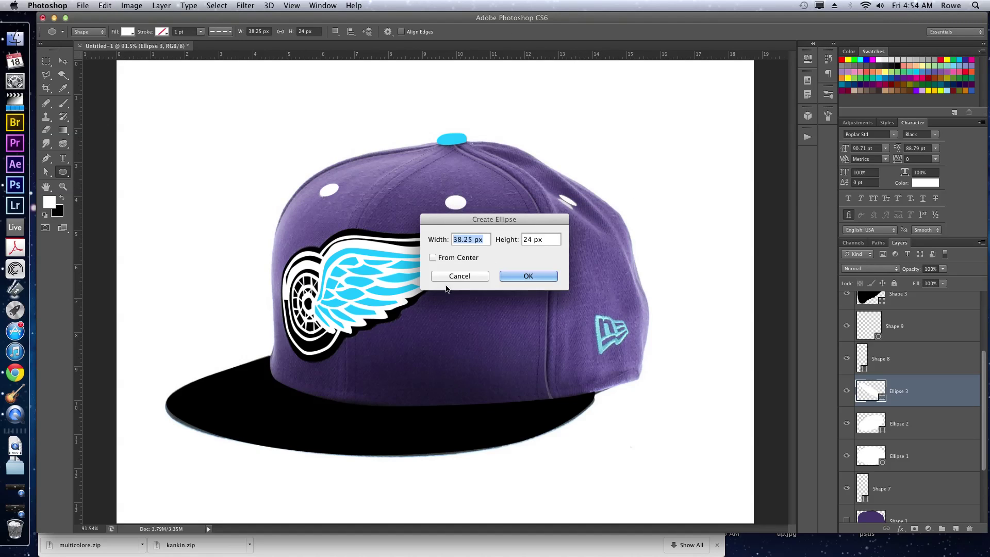
key(Escape)
key(v)
drag(580, 205, 578, 206)
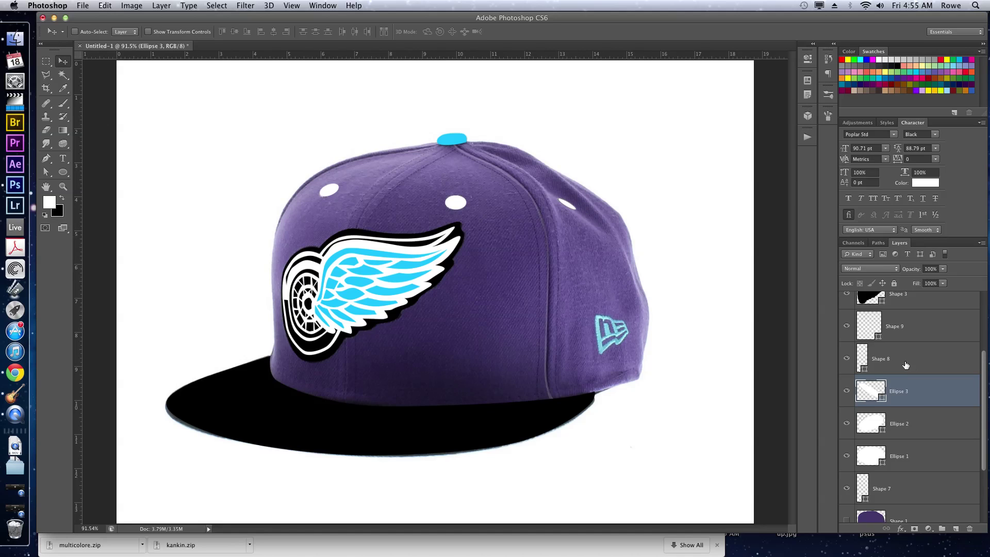
Step: Toggle the purple Shape 1 fill to compare the eyelets, select Shape 7, and hide Shape 1
scroll(898, 429, down, 3)
click(846, 448)
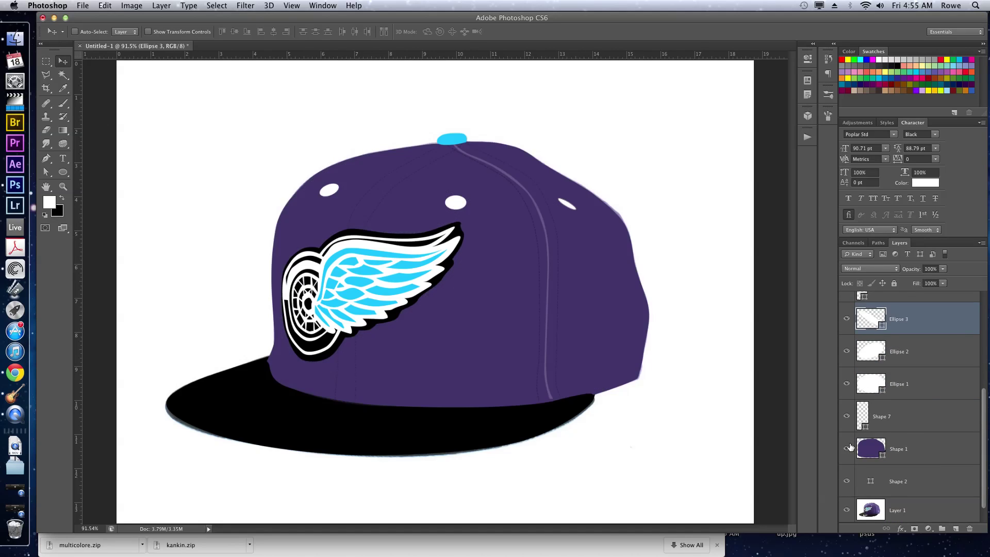
click(849, 447)
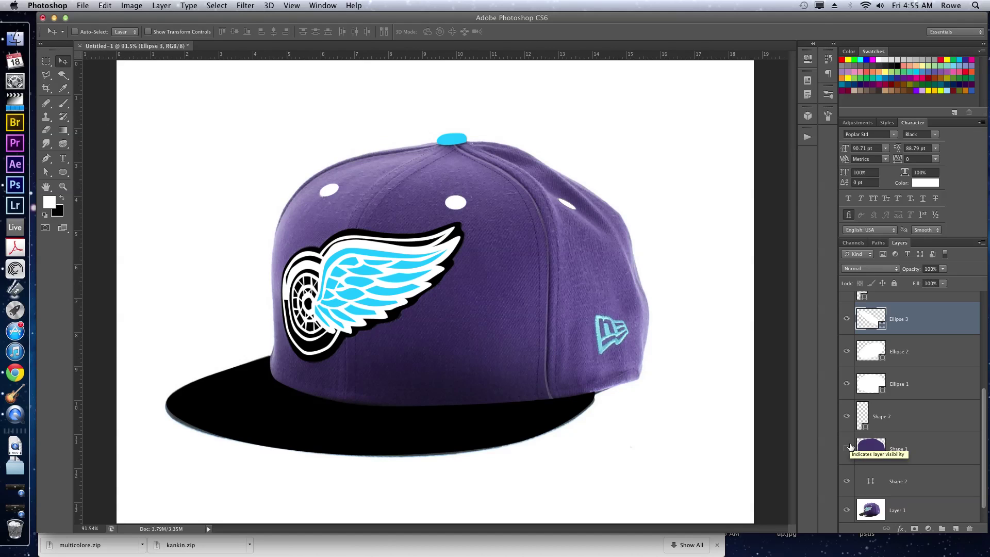
click(848, 448)
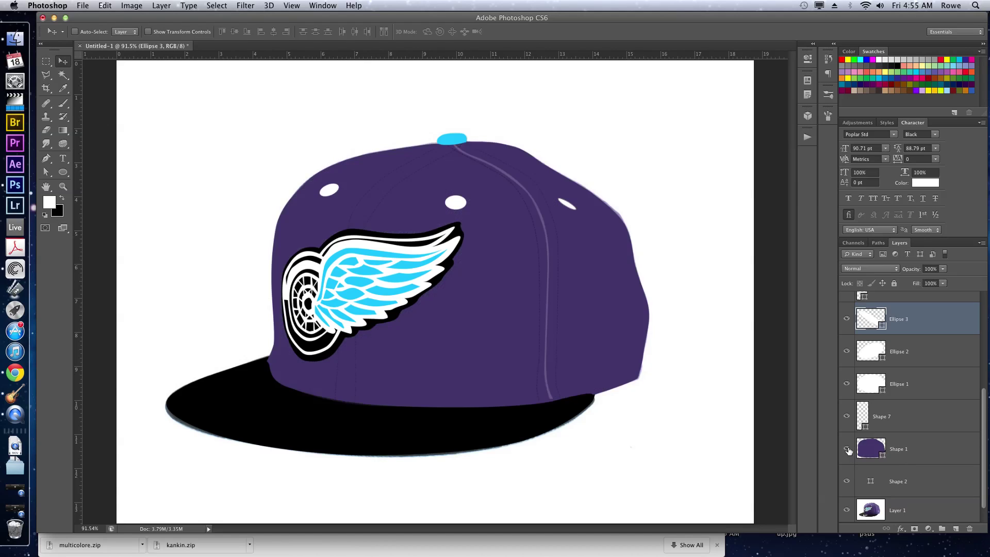
click(847, 449)
click(847, 449)
click(911, 409)
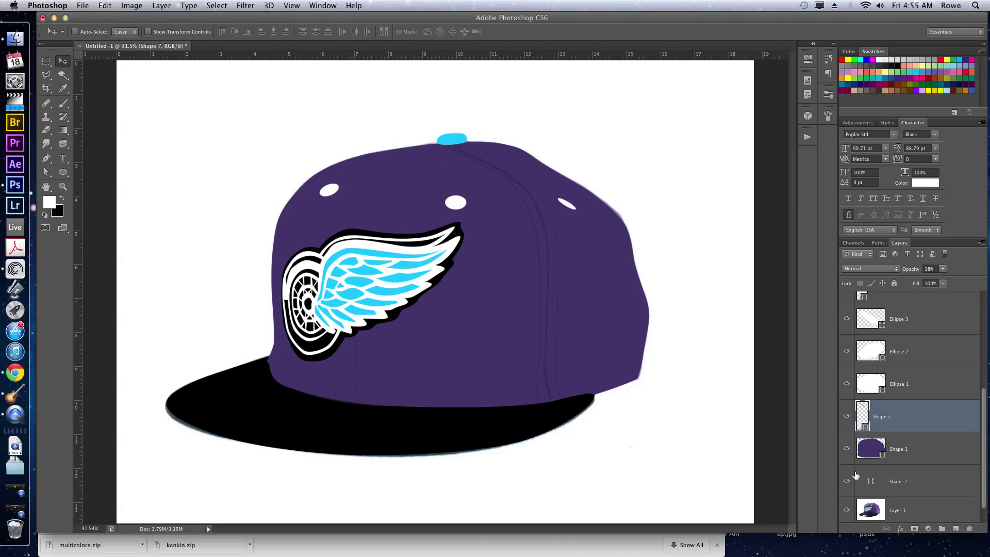
click(846, 451)
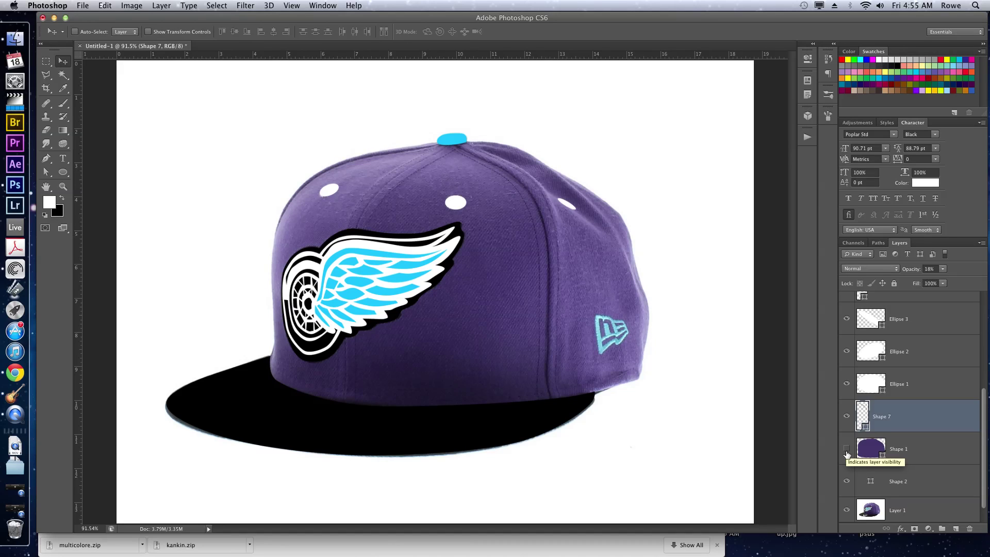
Step: Set up the Pen tool with black as the drawing colour and view the cap at 100%
key(p)
key(x)
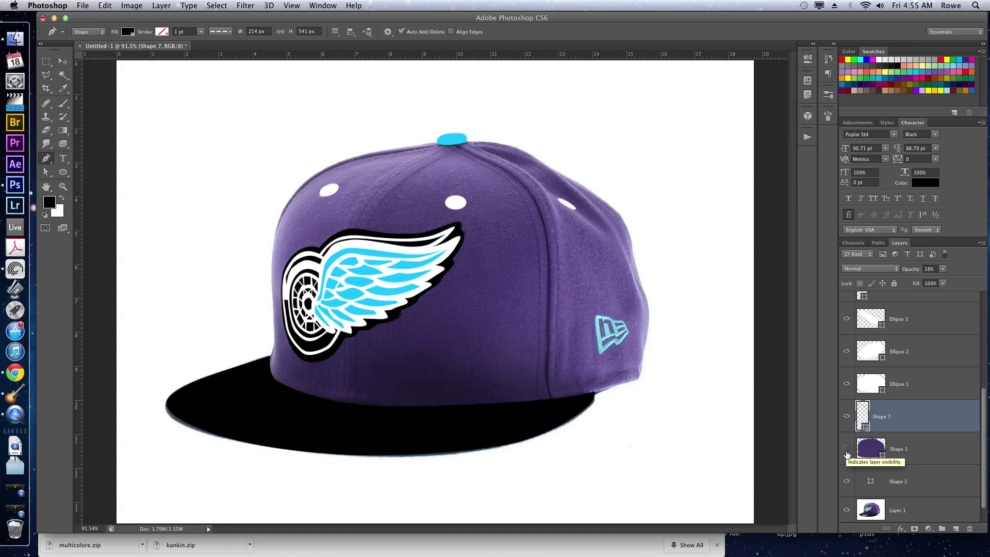
key(super+1)
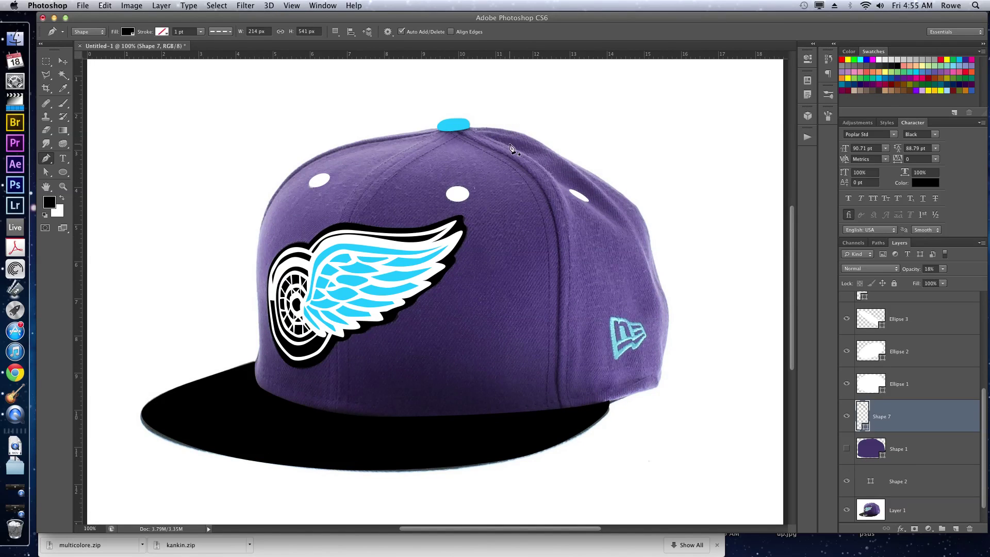
Step: Draw a black wedge along the crown's right seam below the top button and fade it to 17% opacity
click(556, 185)
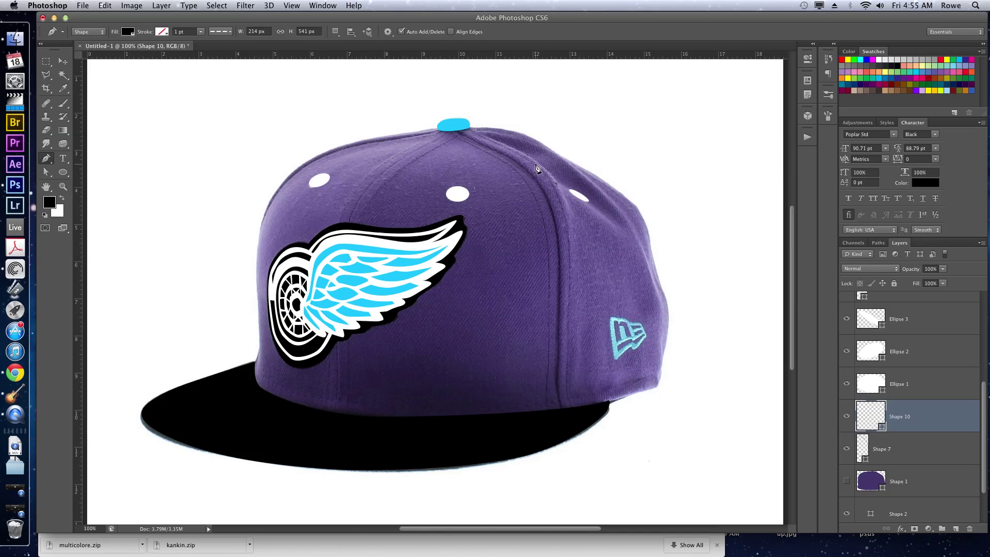
drag(513, 148, 490, 135)
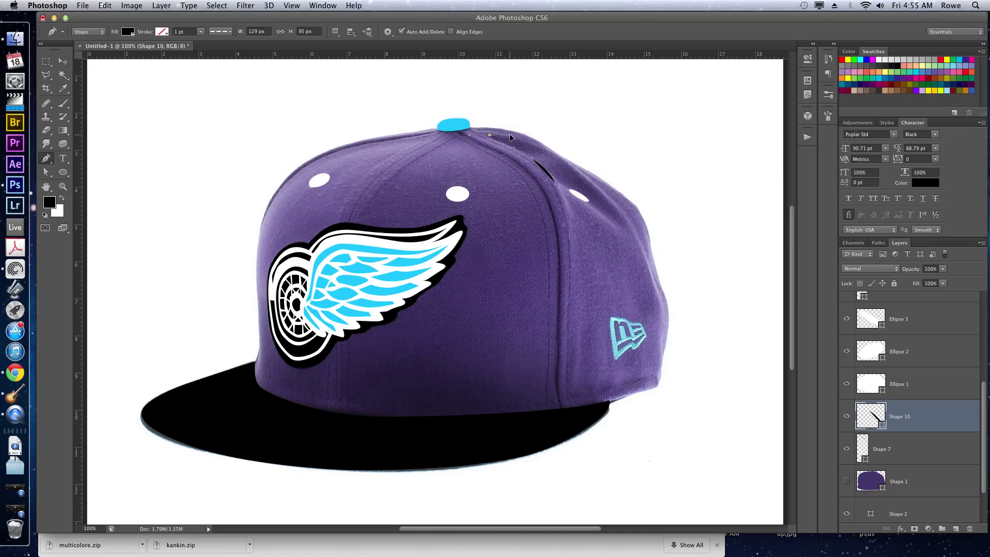
click(560, 158)
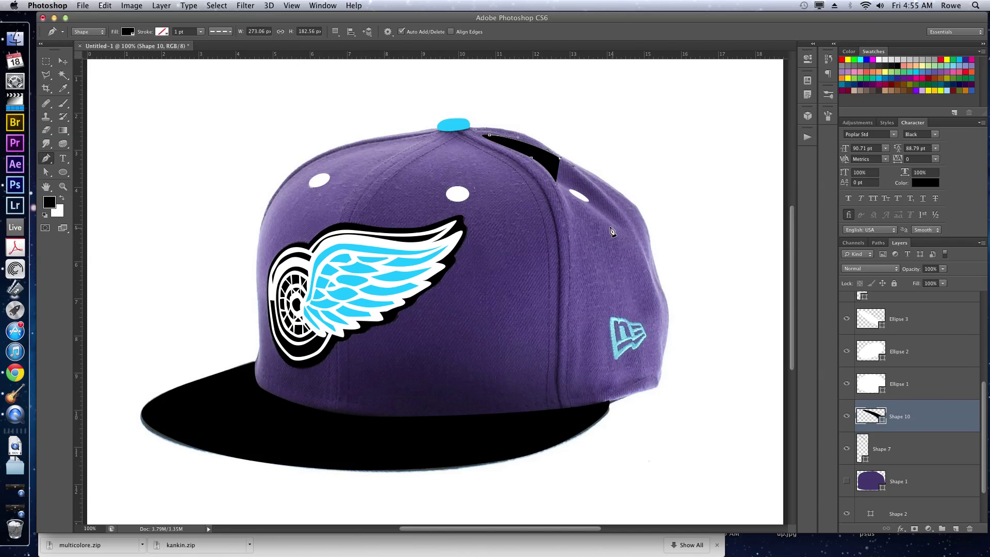
drag(598, 215, 599, 212)
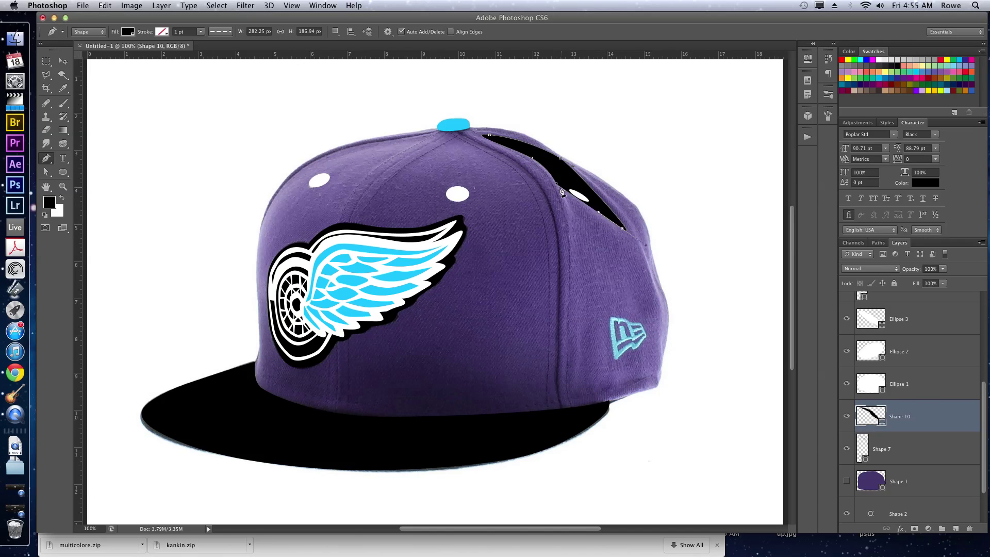
click(561, 184)
key(Return)
click(846, 481)
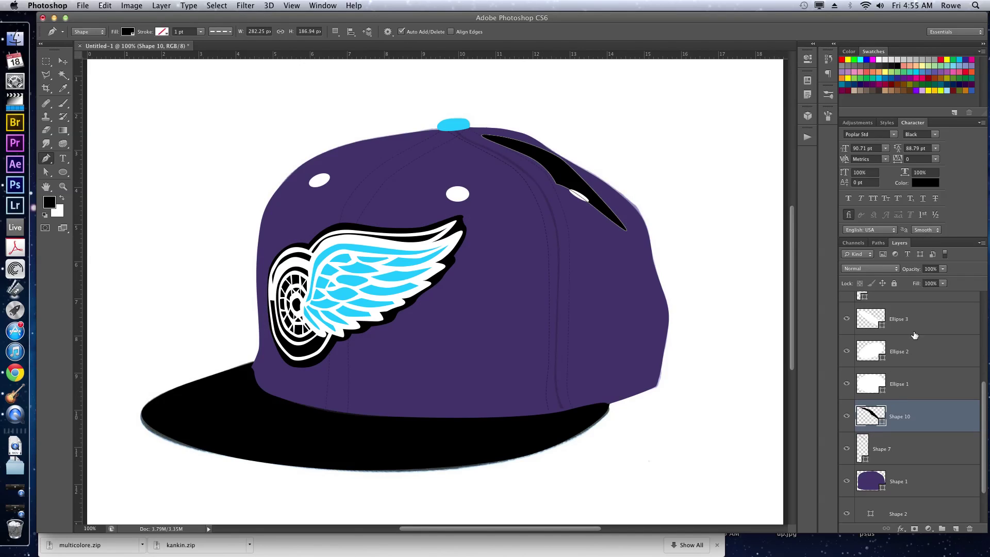
mouse_move(921, 269)
mouse_down()
mouse_move(870, 278)
mouse_move(917, 271)
mouse_up()
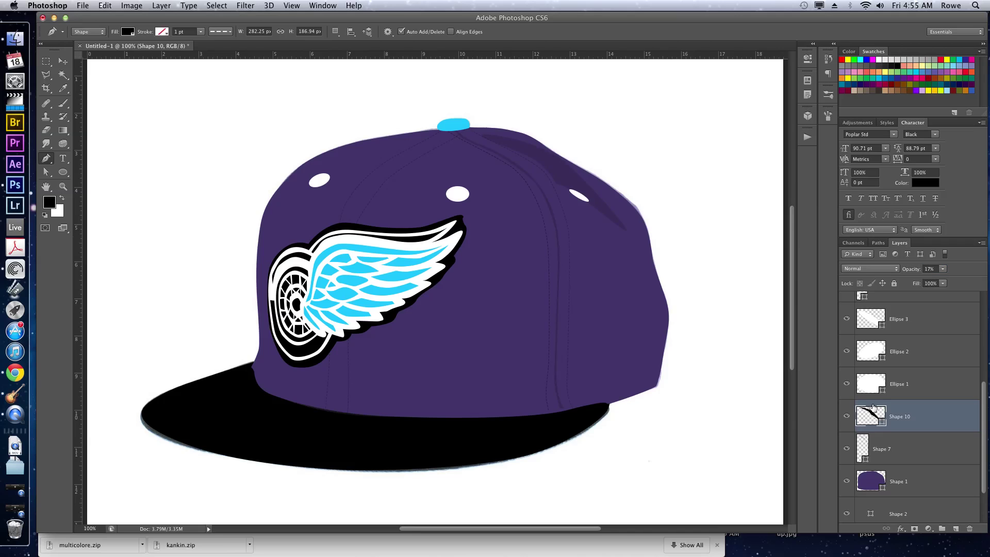
click(846, 481)
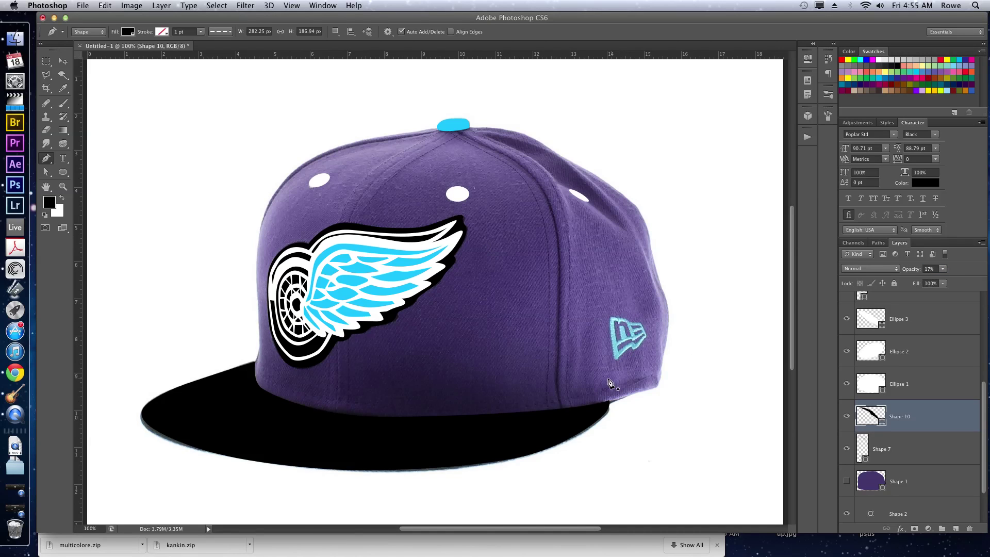
Step: Draw Shape 11 as a black shadow over the lower crown along the brim at 13% opacity
click(477, 366)
click(451, 354)
click(424, 344)
drag(368, 367, 317, 391)
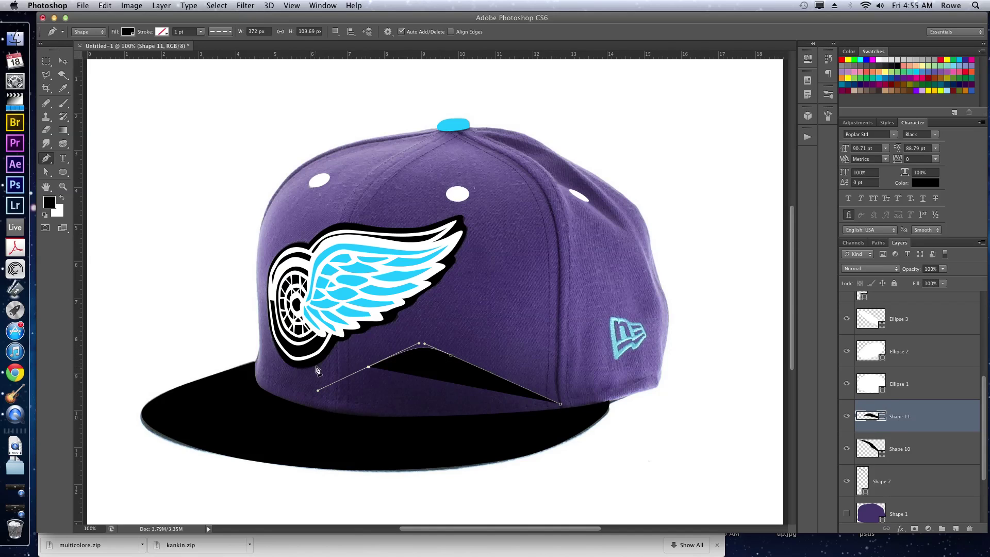
click(338, 315)
drag(292, 355, 284, 399)
drag(423, 444, 569, 432)
click(560, 404)
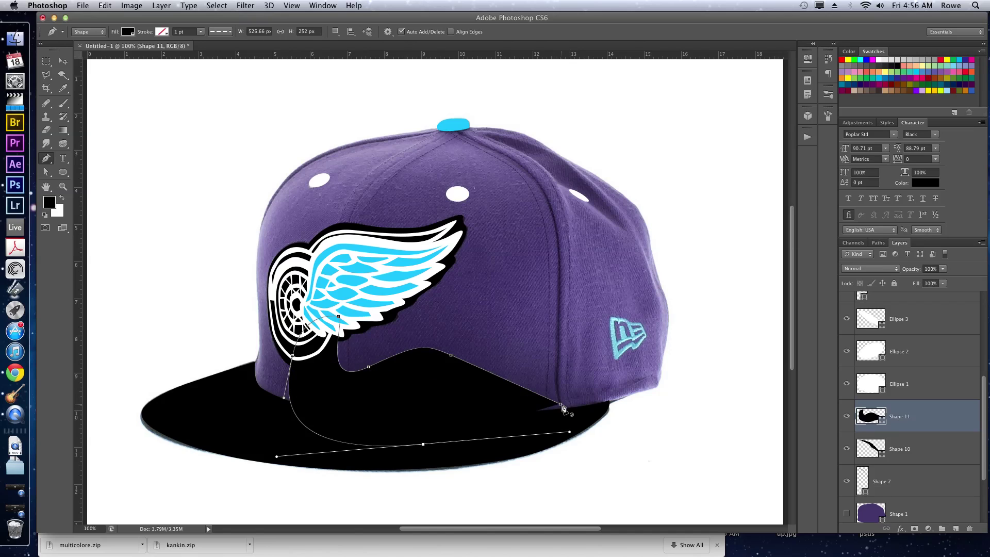
key(Return)
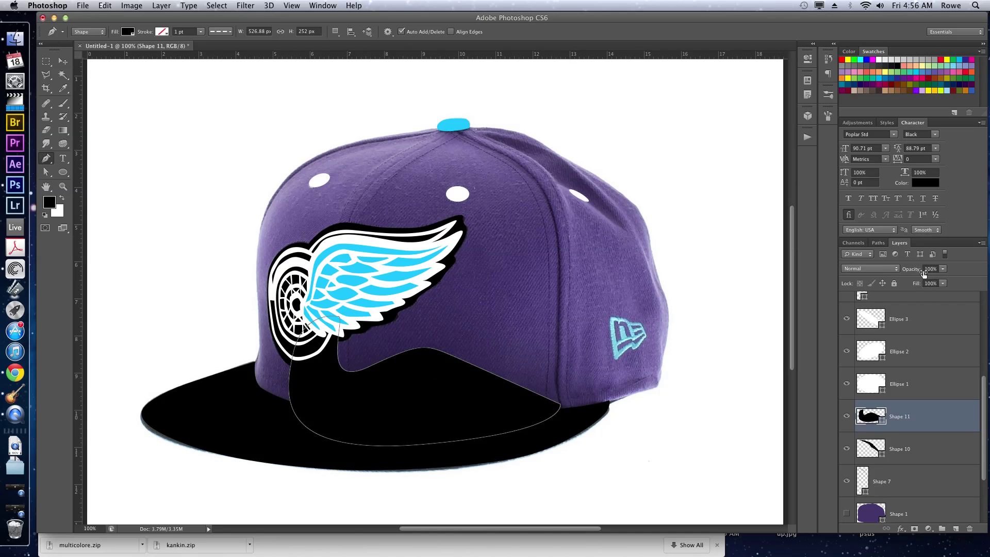
drag(923, 274, 874, 271)
key(Return)
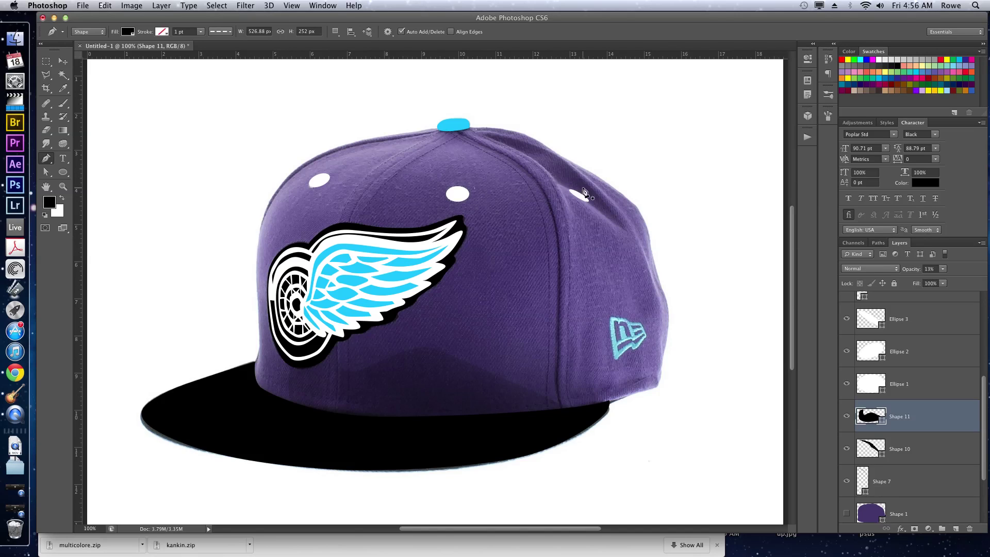
Step: Compare against Shape 1, keep the fill black, and place Shape 12's first point on the crown
click(847, 514)
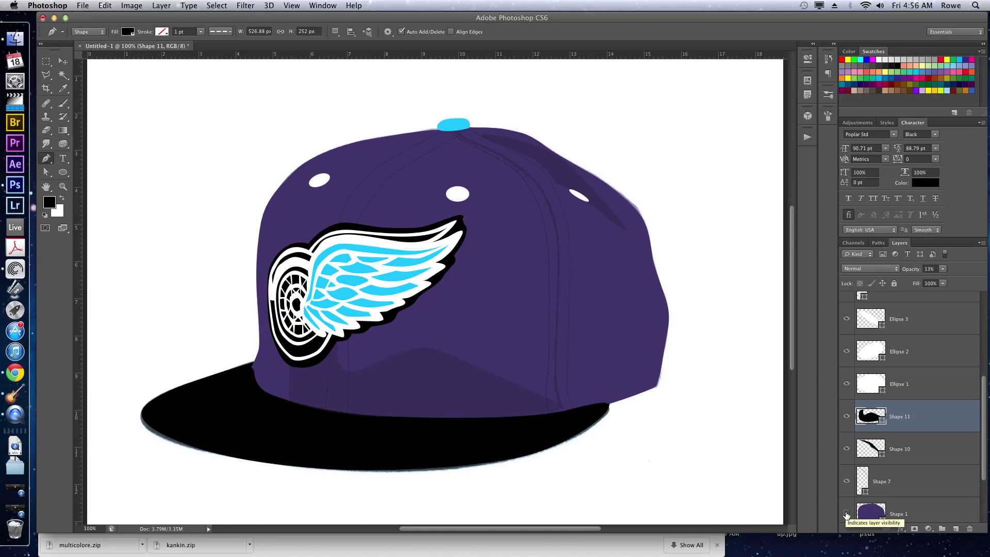
click(846, 514)
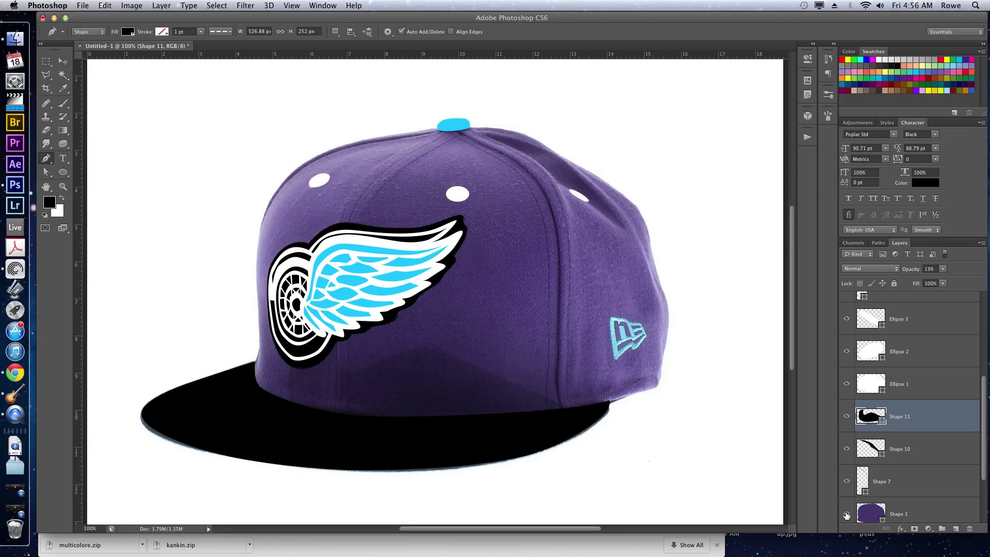
click(847, 515)
click(847, 515)
click(132, 32)
click(84, 81)
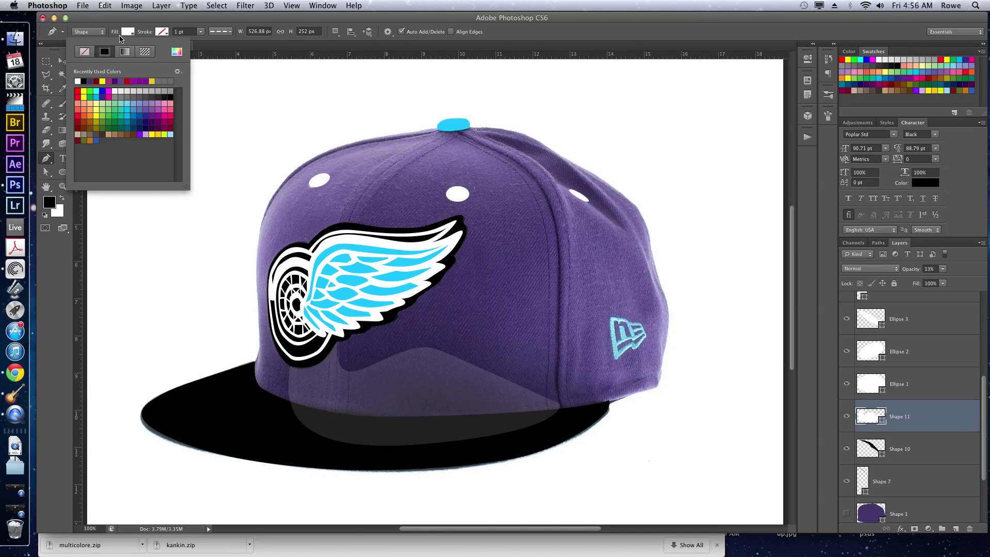
click(84, 81)
click(243, 100)
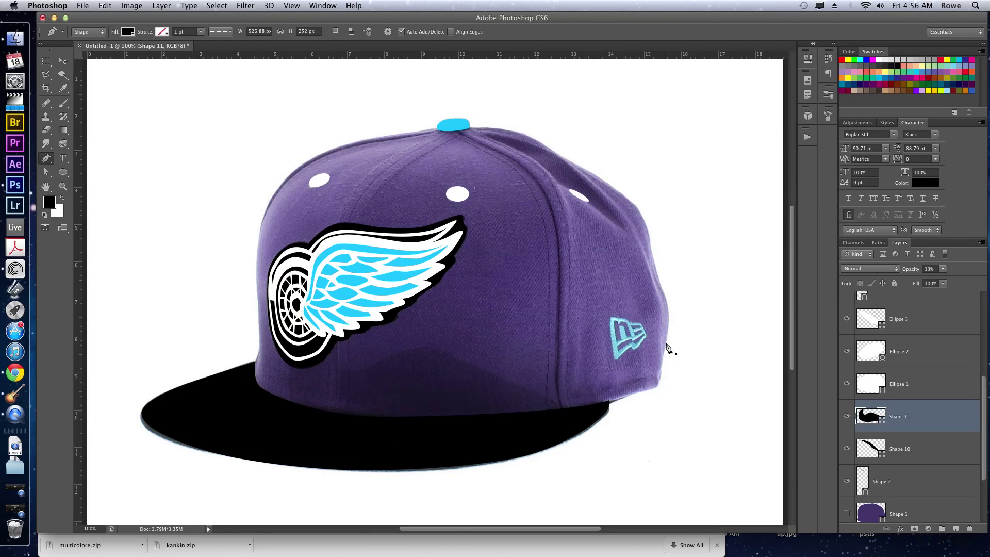
click(583, 233)
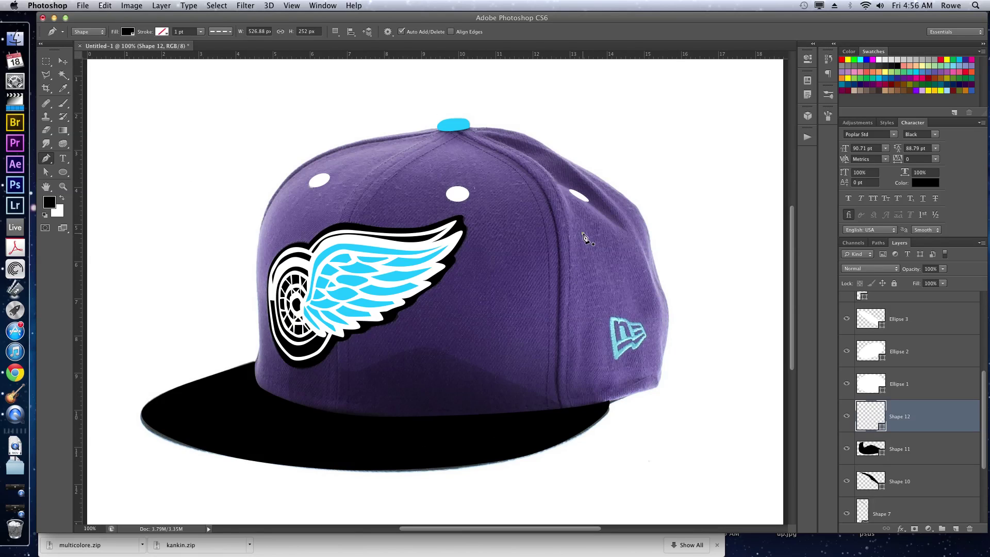
Step: Draw Shape 12 as a white streak along the right crown seam and set its opacity to 10%
click(128, 31)
click(83, 81)
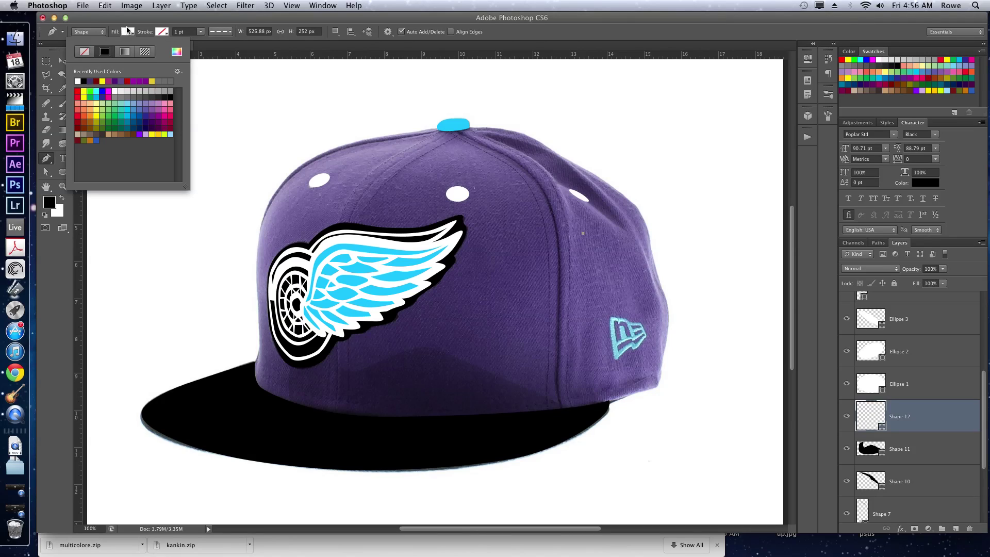
click(243, 103)
click(549, 172)
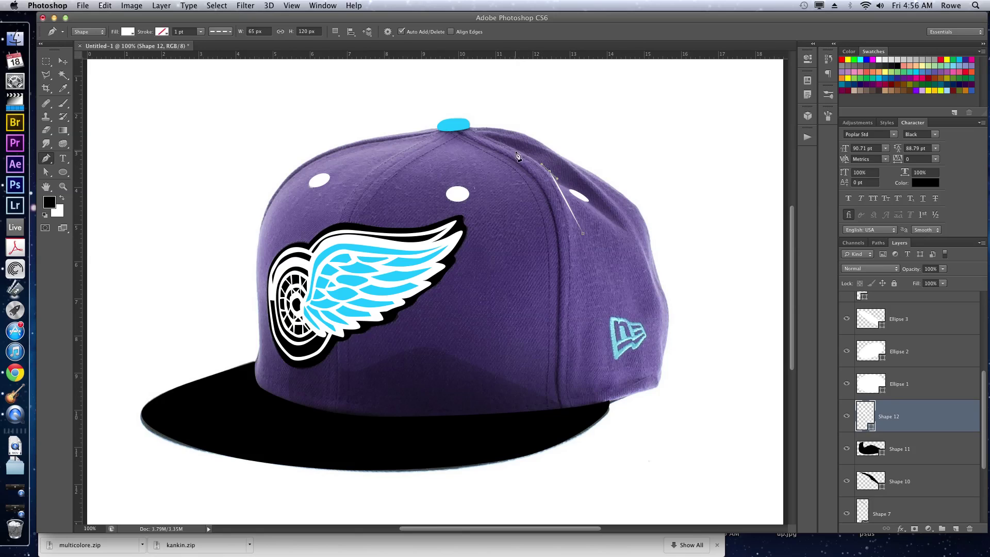
drag(511, 147, 499, 143)
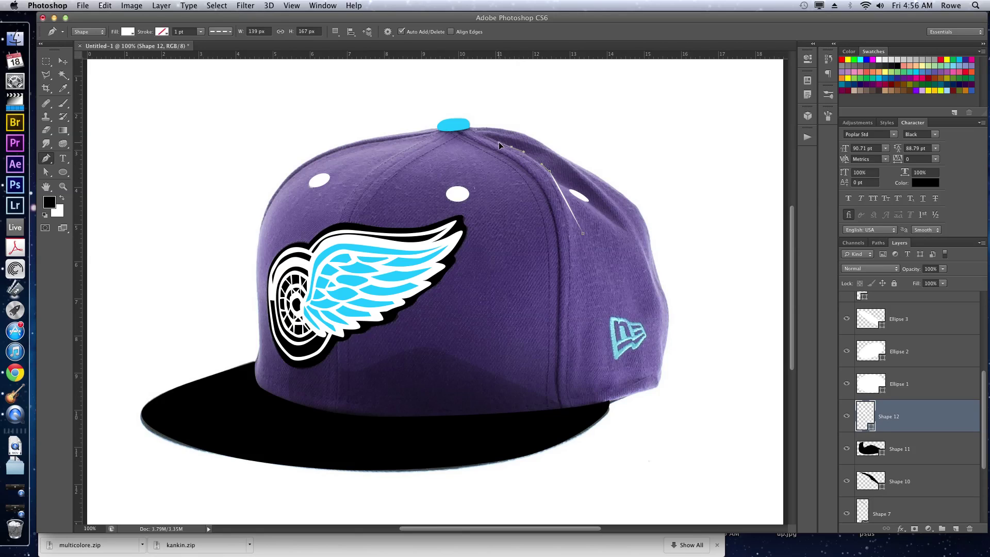
click(583, 234)
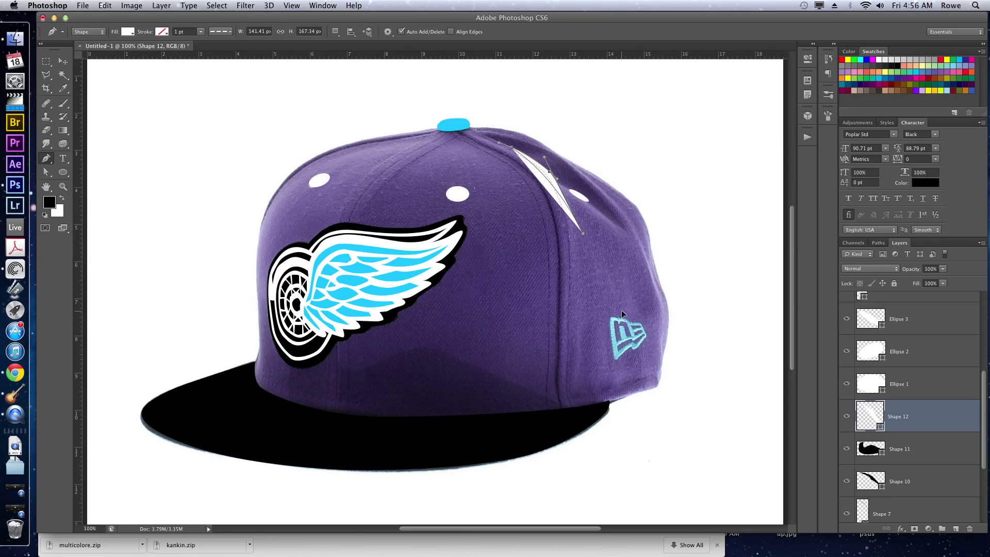
key(Return)
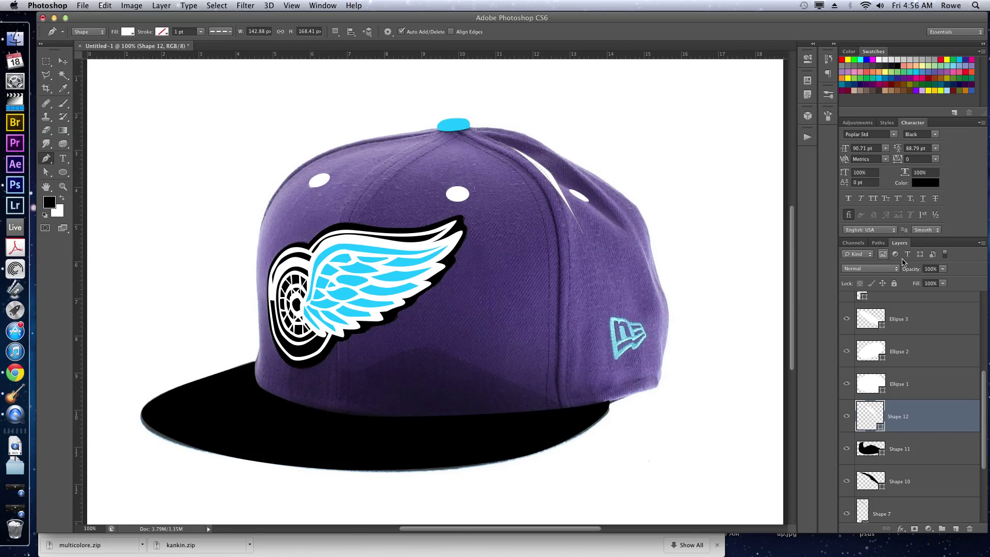
click(930, 269)
text(10)
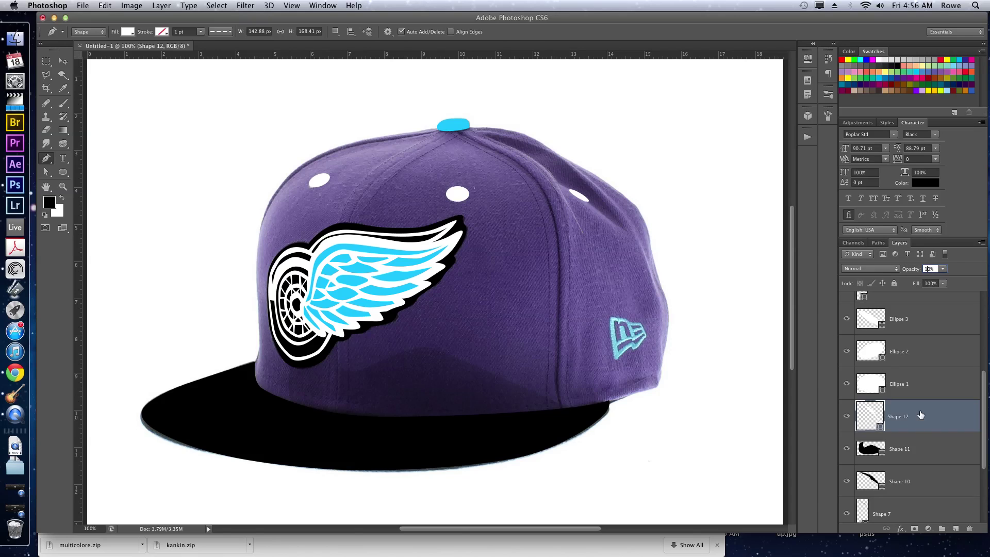
click(911, 445)
Step: Draw Shape 13 as a curved white highlight down the cap's right back edge, then start Shape 14 at the left brim
click(914, 426)
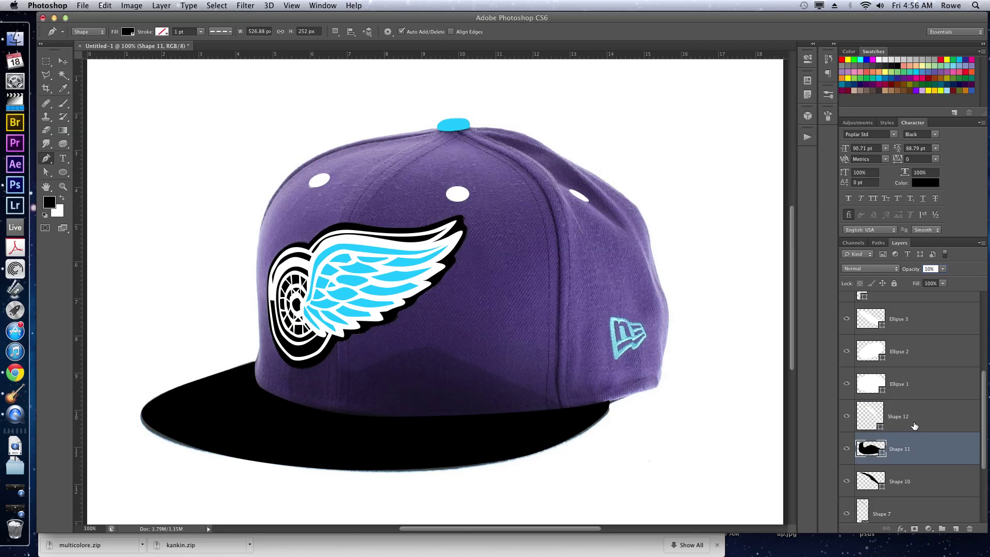
click(632, 229)
click(656, 285)
click(660, 303)
click(663, 320)
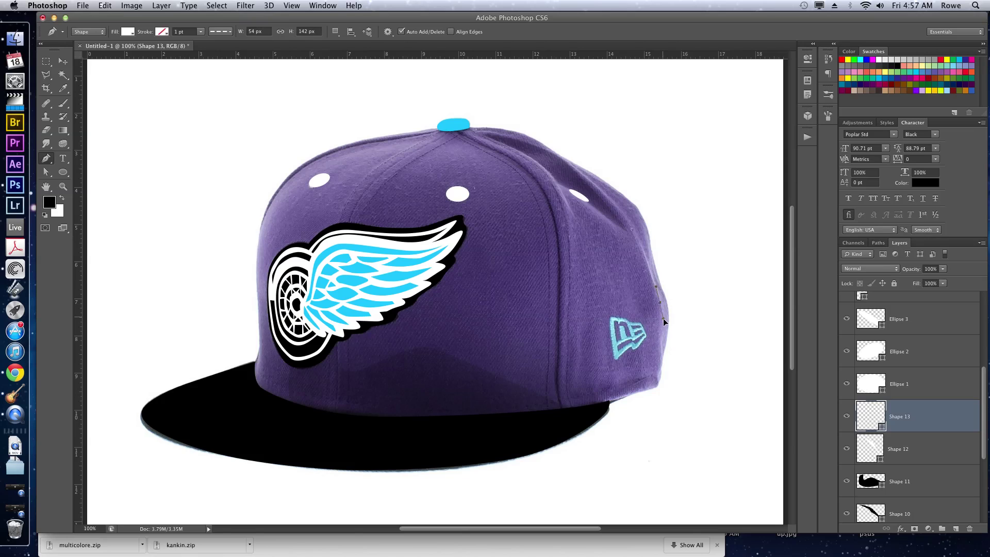
drag(661, 344, 669, 320)
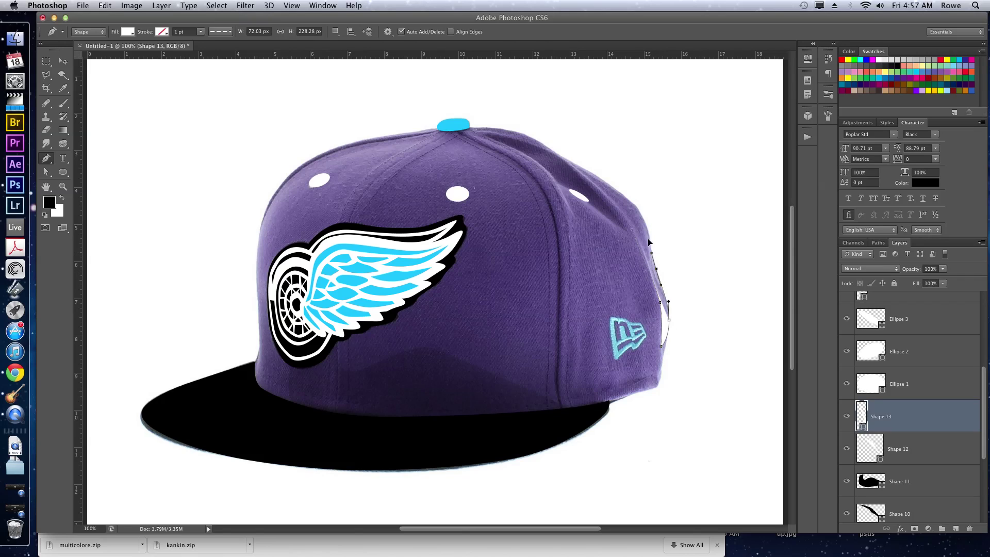
drag(648, 238, 652, 252)
drag(636, 203, 626, 213)
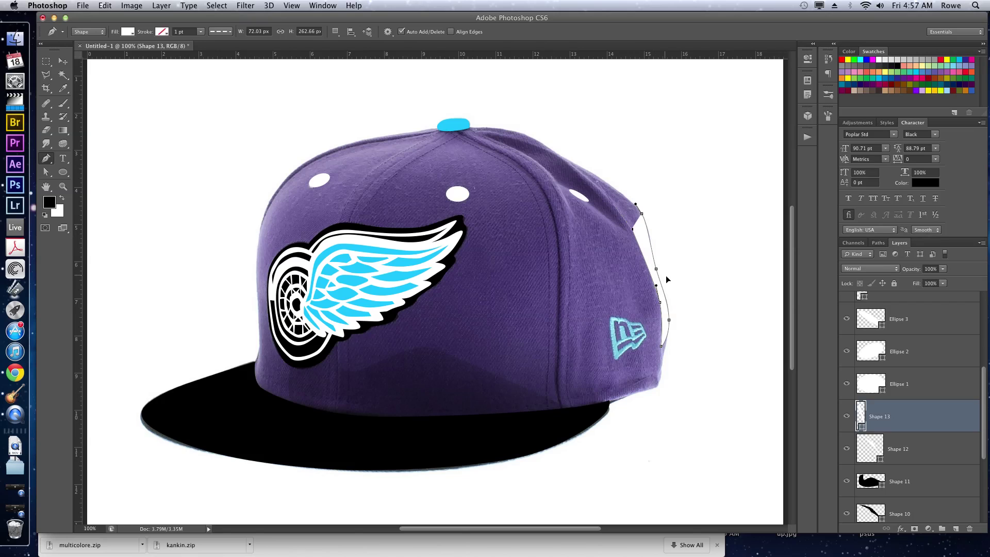
key(Return)
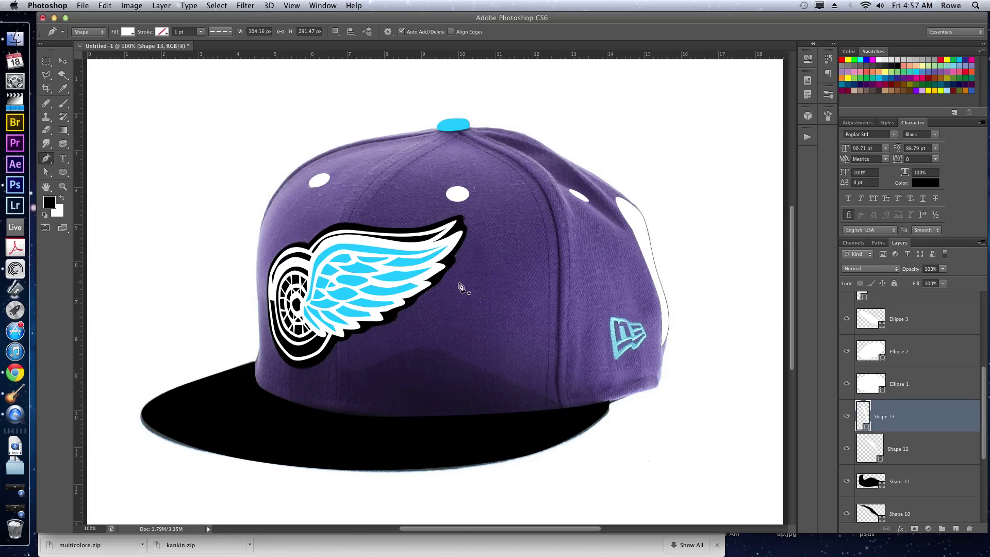
click(262, 389)
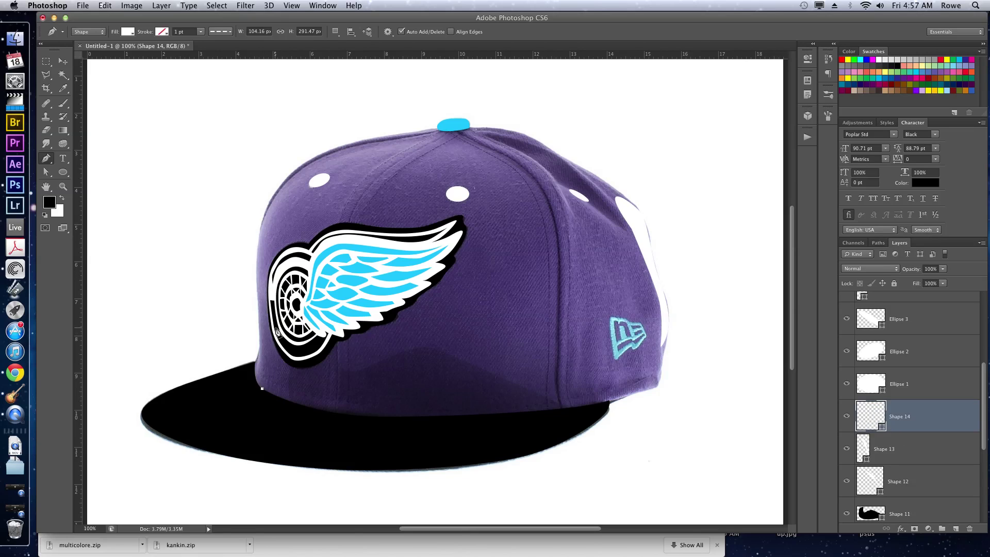
Step: Trace Shape 14 up the left front edge, over to the cyan top button, and back down to the brim
drag(257, 257, 265, 235)
click(274, 212)
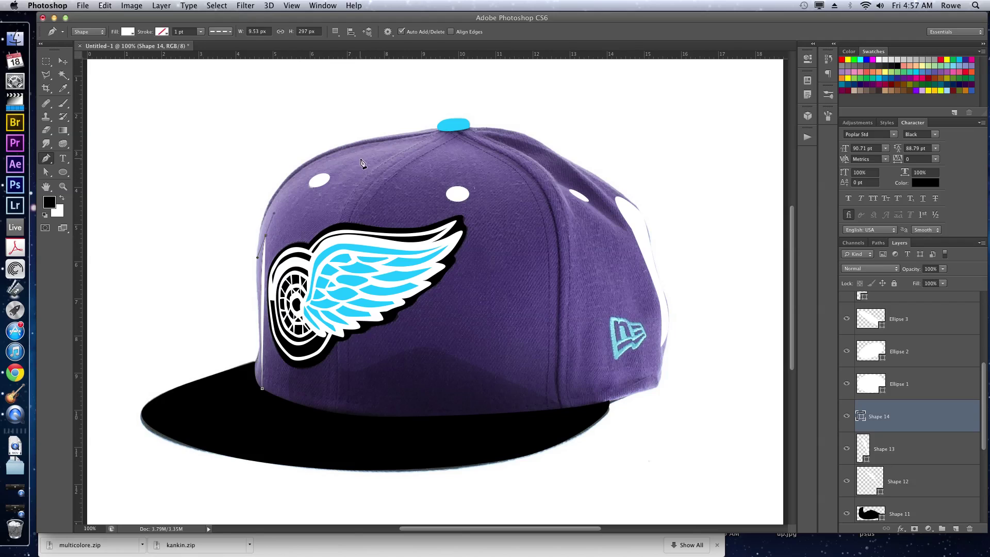
drag(371, 158, 438, 124)
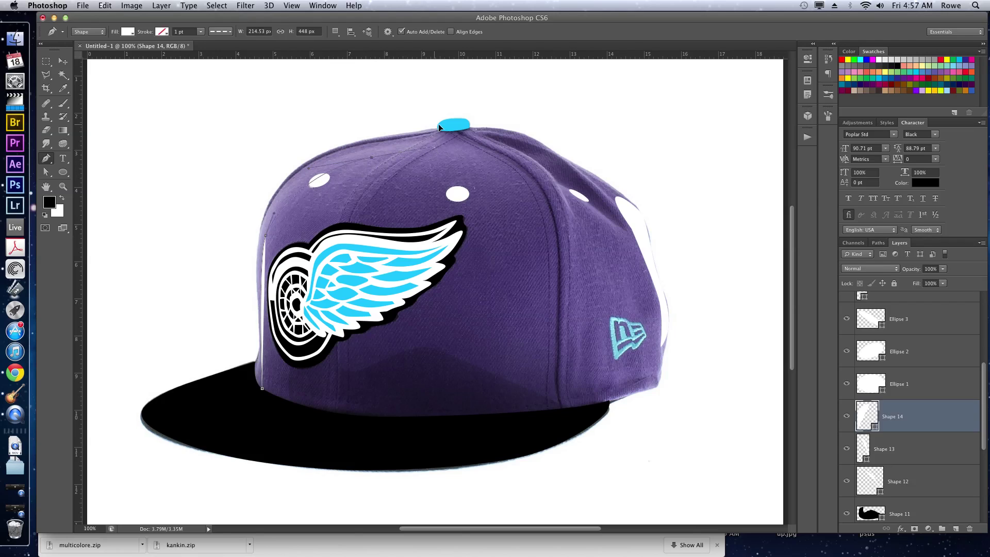
click(445, 129)
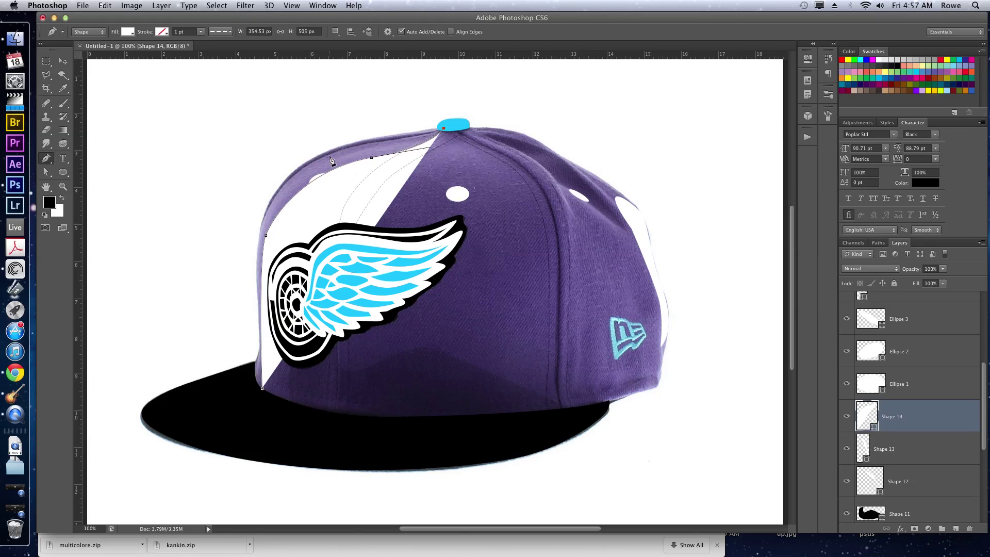
drag(368, 138, 352, 140)
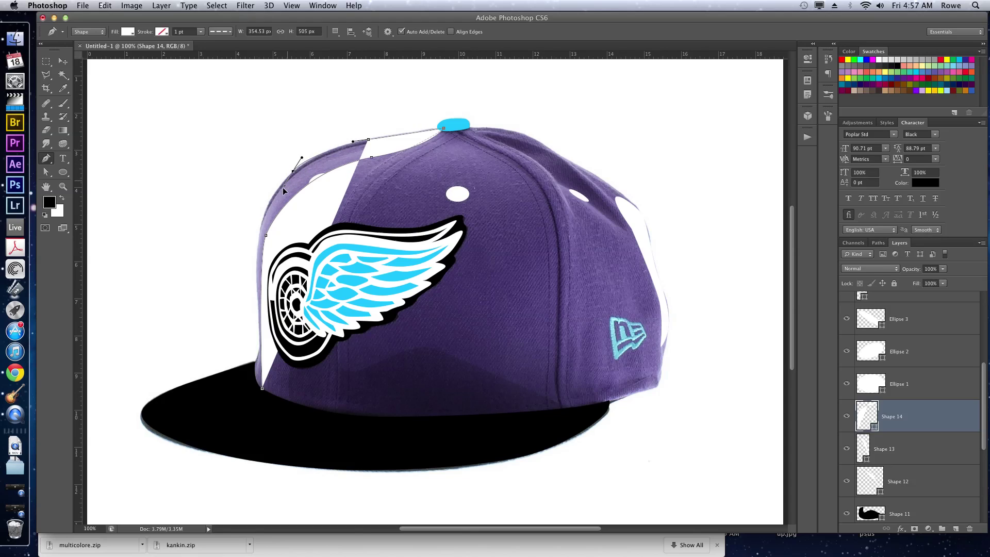
drag(282, 187, 273, 190)
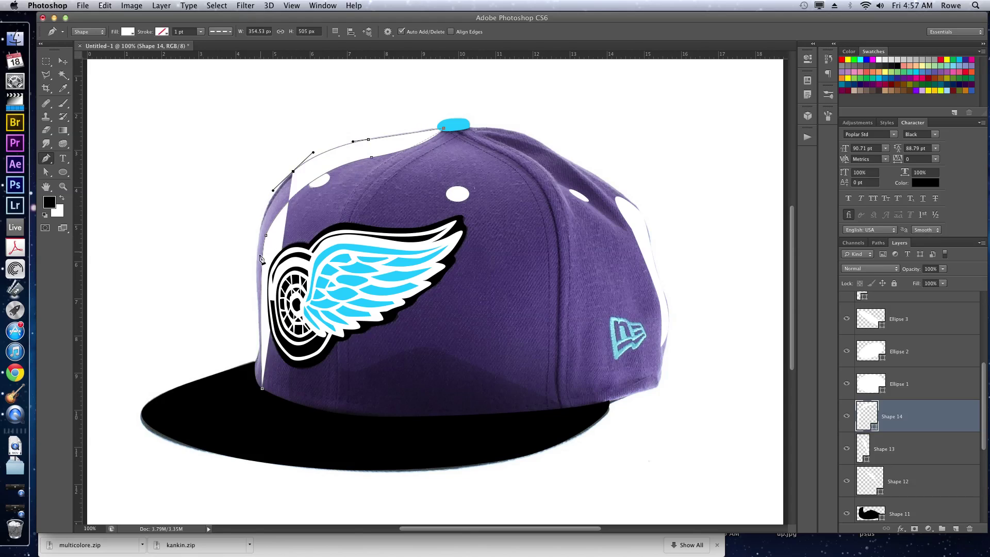
drag(258, 294, 255, 363)
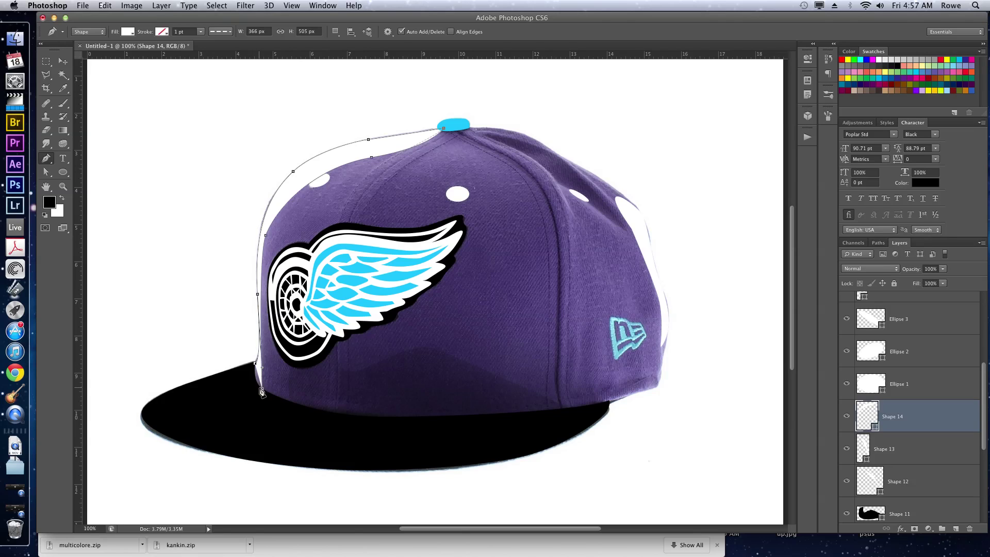
click(262, 390)
key(Return)
scroll(887, 463, down, 5)
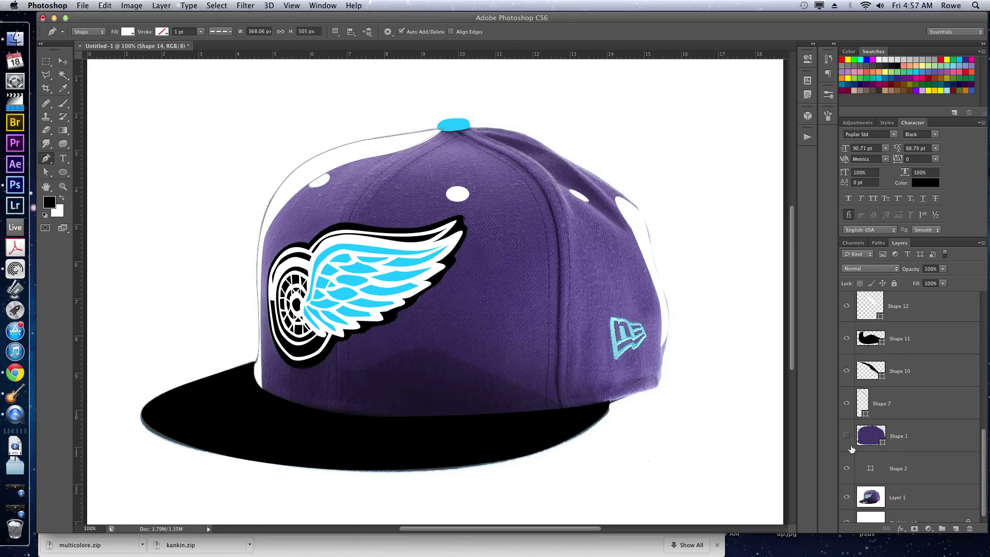
Step: Show the flat purple cap on Shape 1 and lower both white highlights' opacity, the right to 37%
click(846, 436)
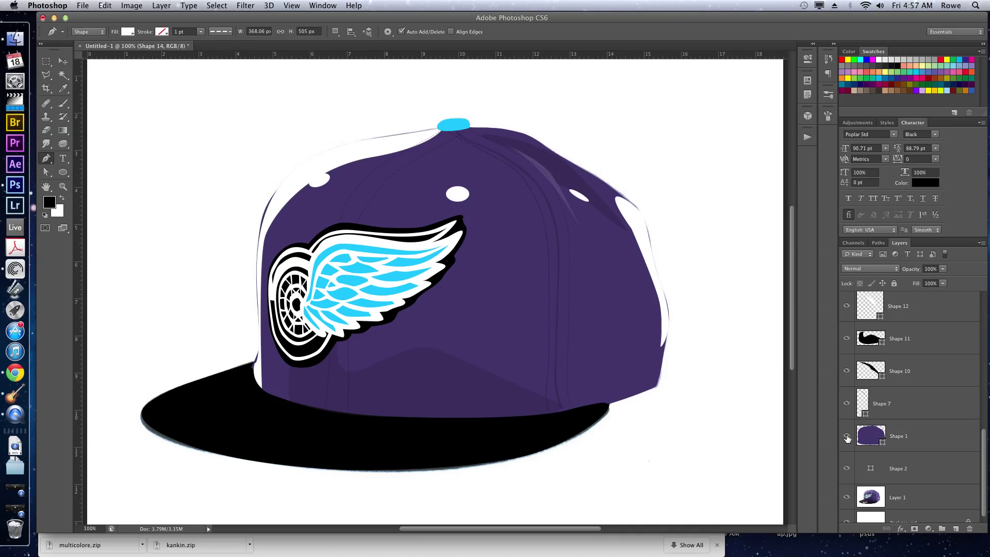
drag(912, 270, 867, 282)
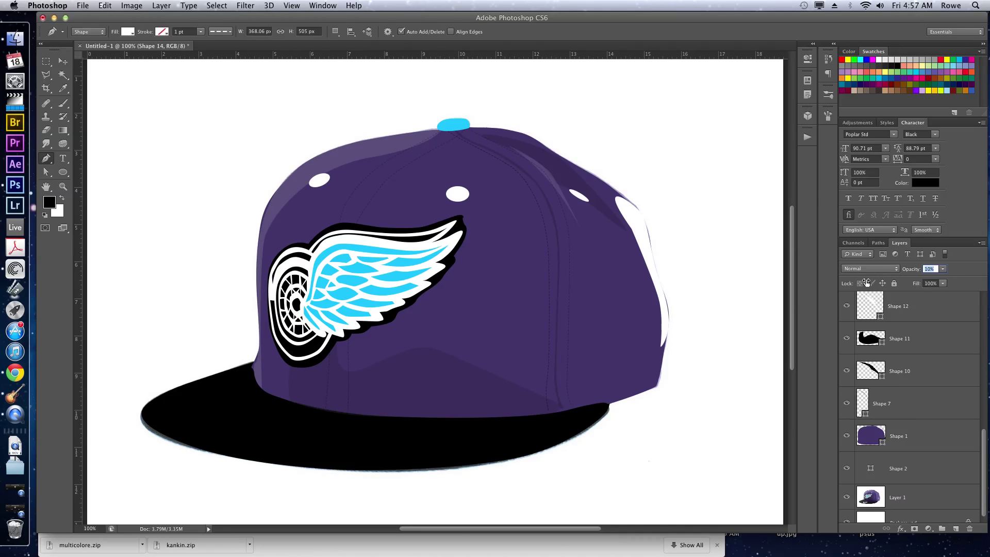
super+click(633, 219)
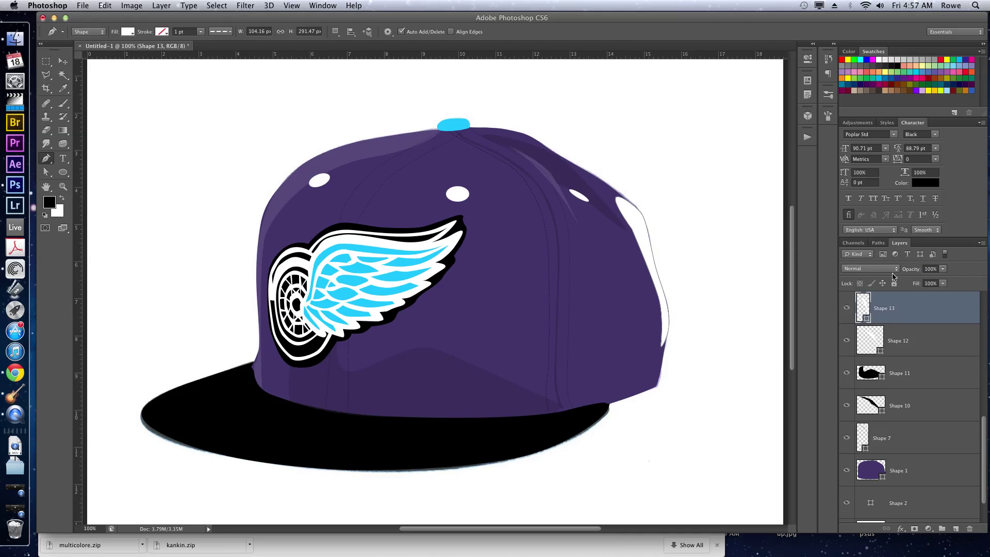
drag(908, 269, 881, 273)
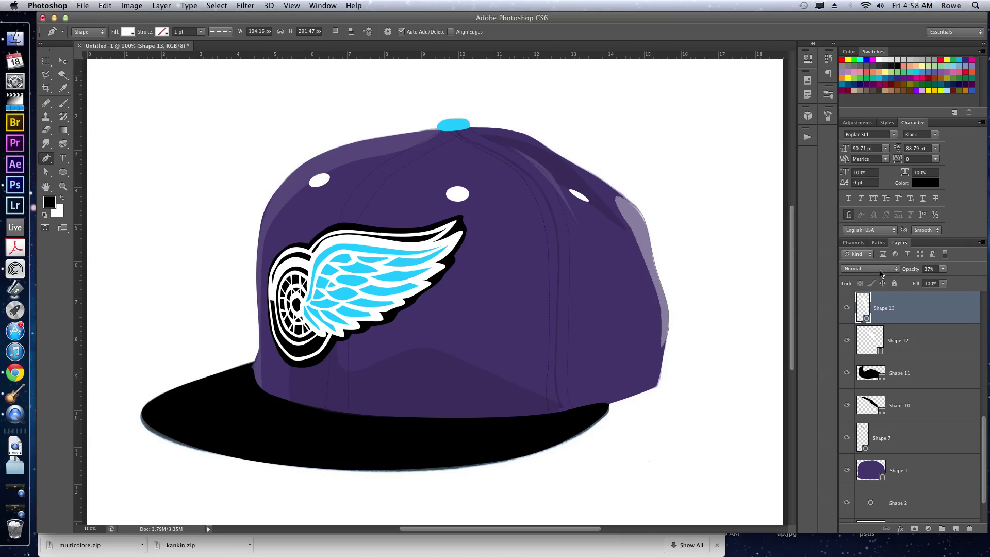
scroll(880, 274, down, 2)
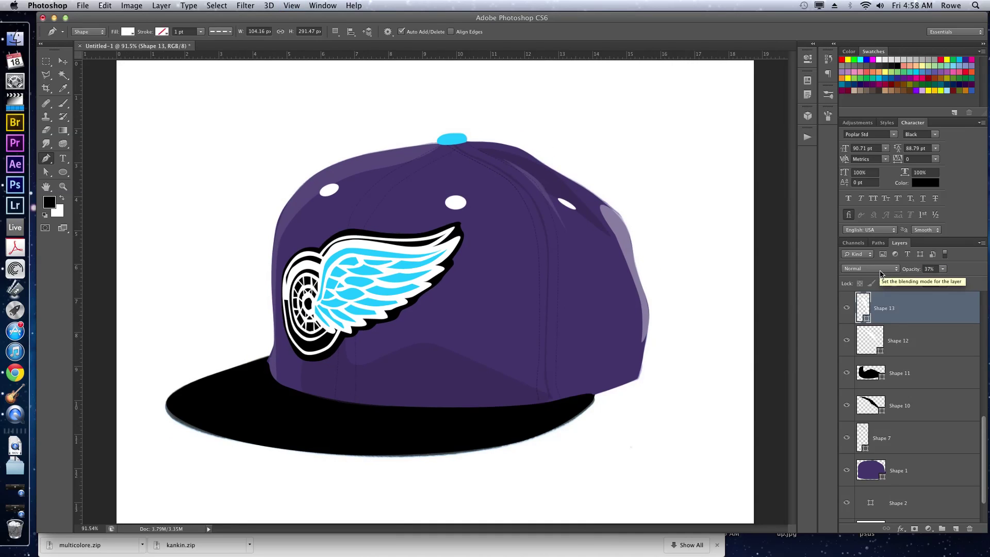
key(super+minus)
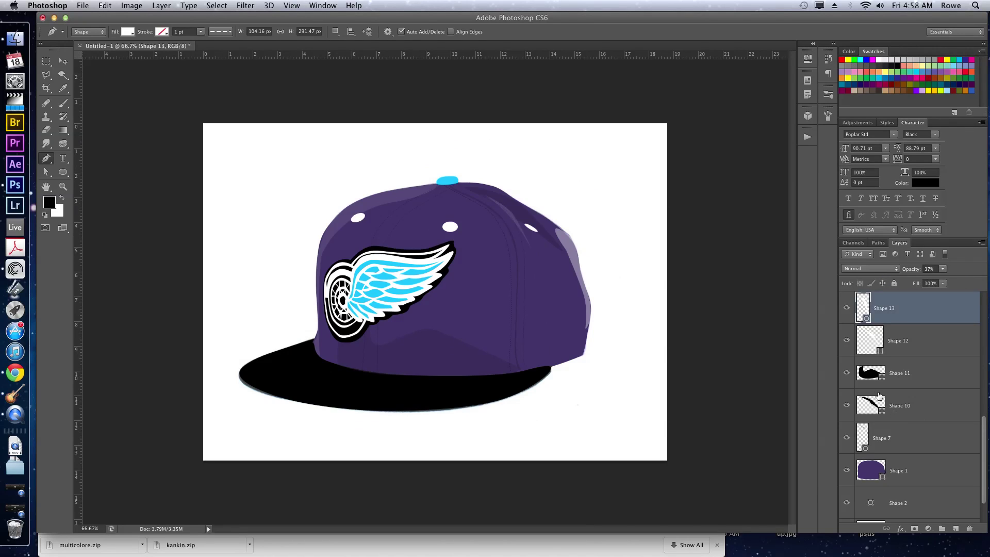
scroll(879, 395, up, 3)
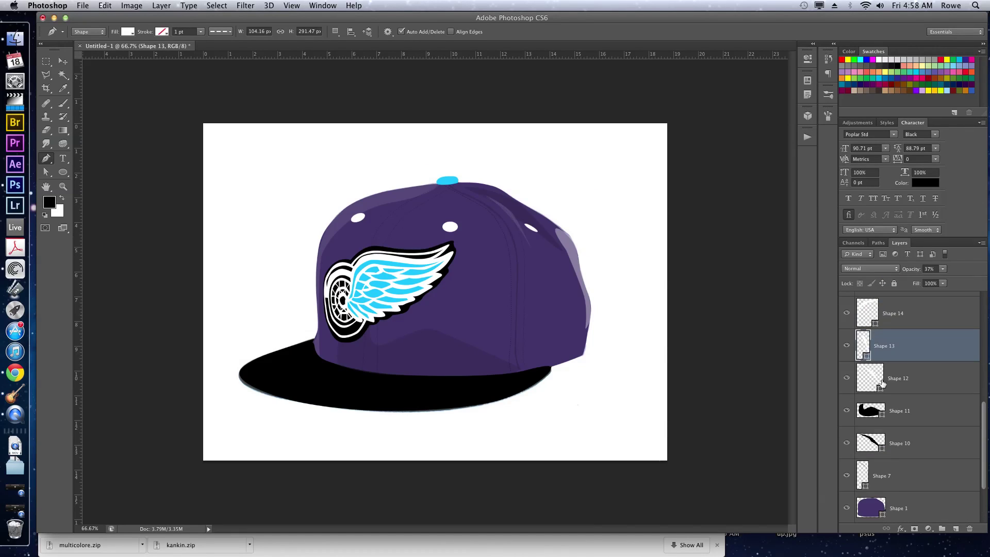
scroll(901, 362, down, 5)
Step: Raise the cap photo Layer 1 step by step to the top of the layer stack
click(938, 485)
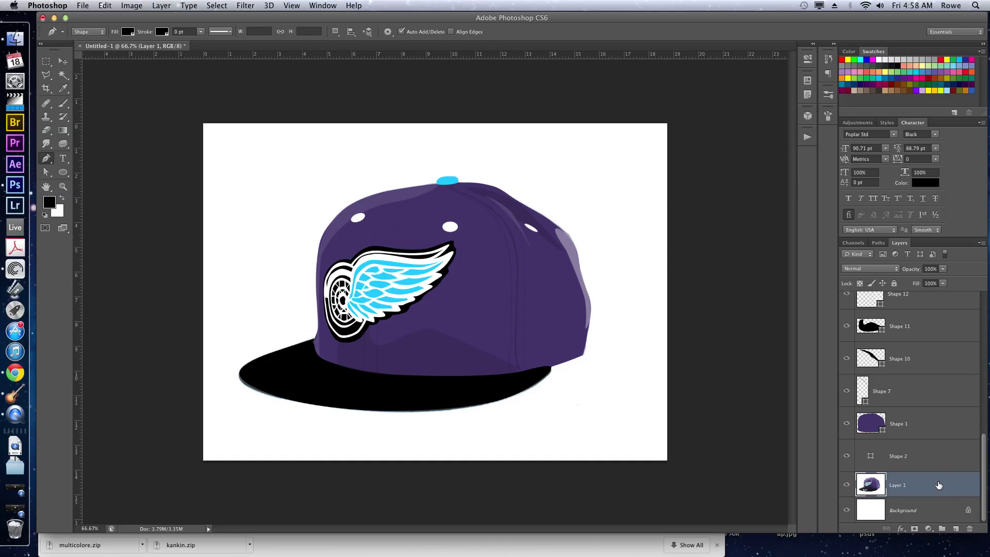
key(super+bracketright)
key(super+bracketright)
key(super+bracketright)
key(super+bracketright)
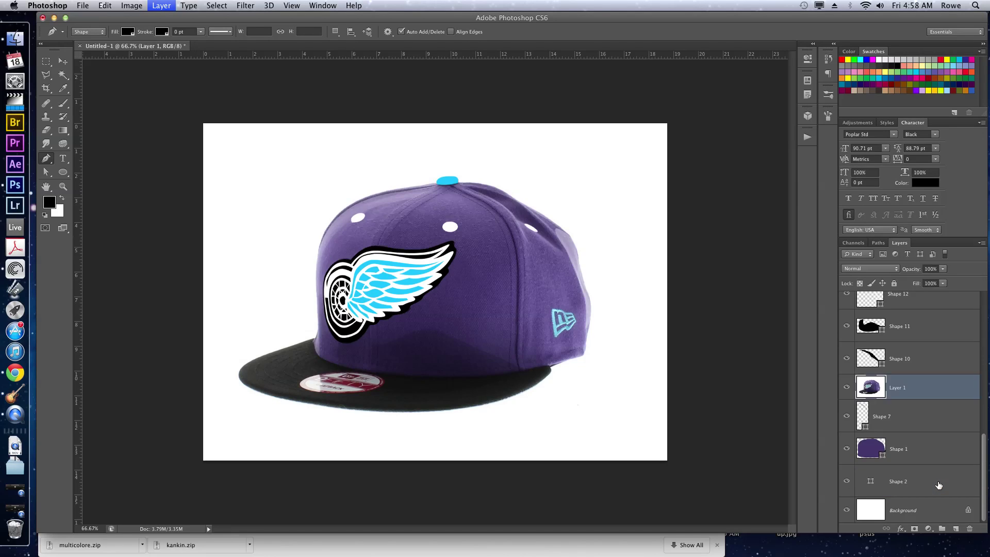
key(super+bracketright)
key(super+bracketright)
key(super+bracketright)
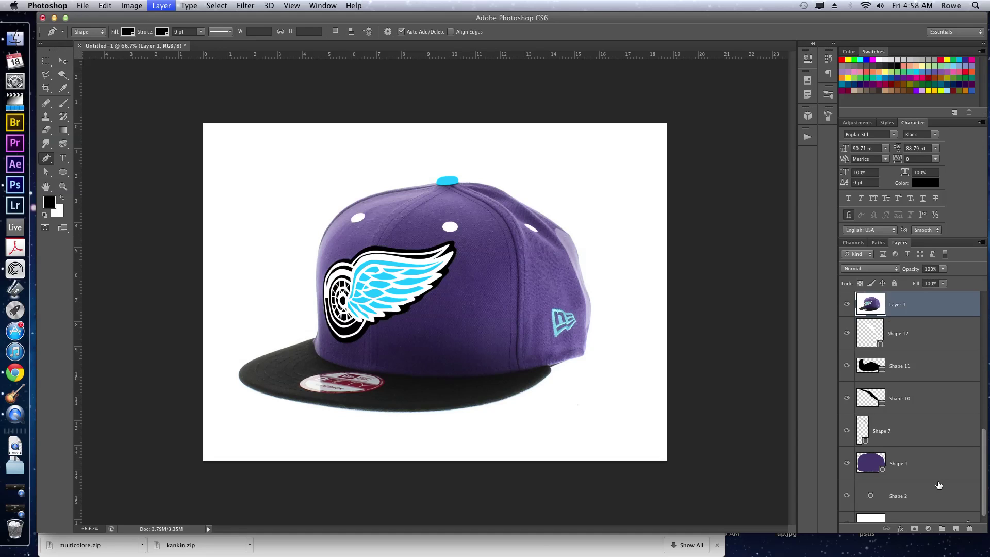
key(super+bracketright)
key(super+bracketright)
key(super+bracketright)
key(super+bracketright)
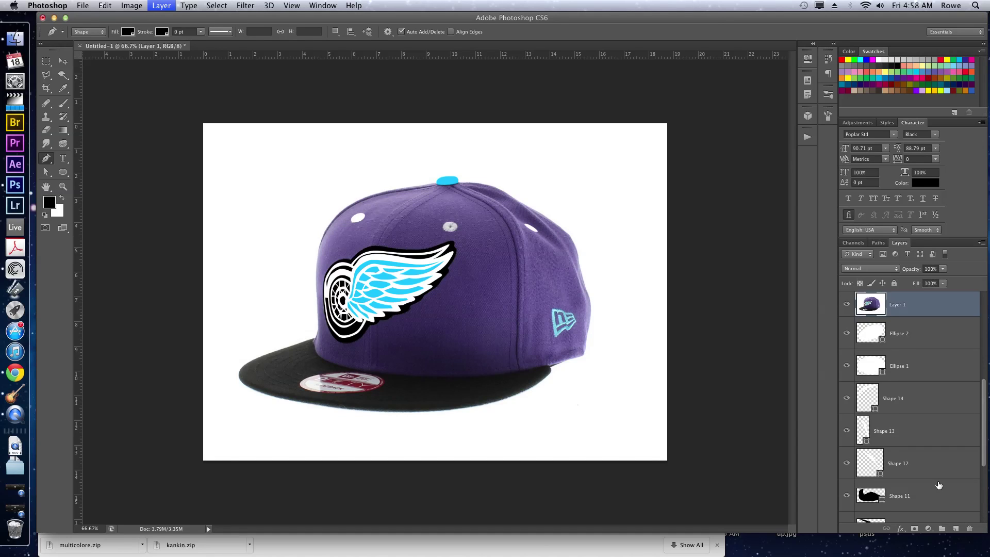
key(super+bracketright)
key(super+bracketright)
key(super+bracketright)
key(super+bracketright)
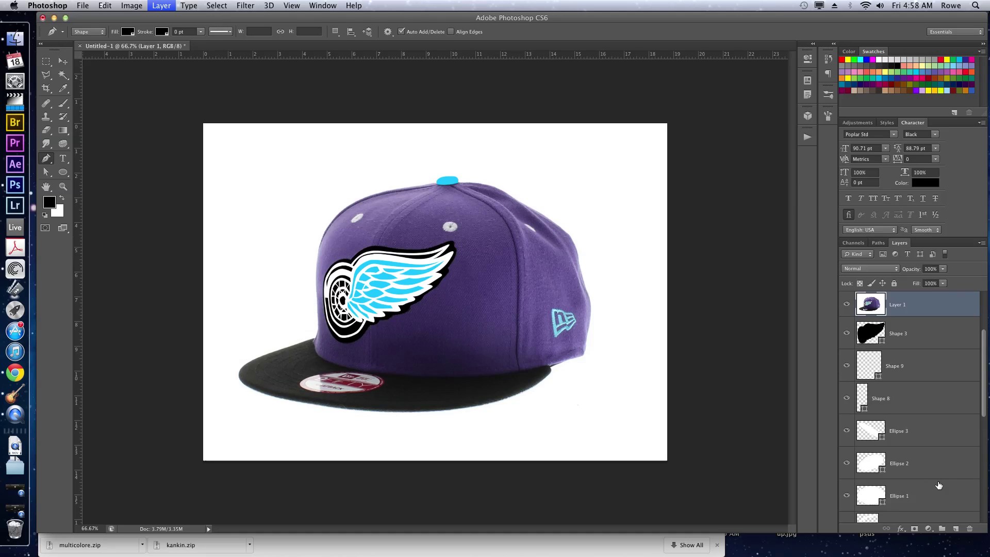
key(super+bracketright)
key(super+bracketright)
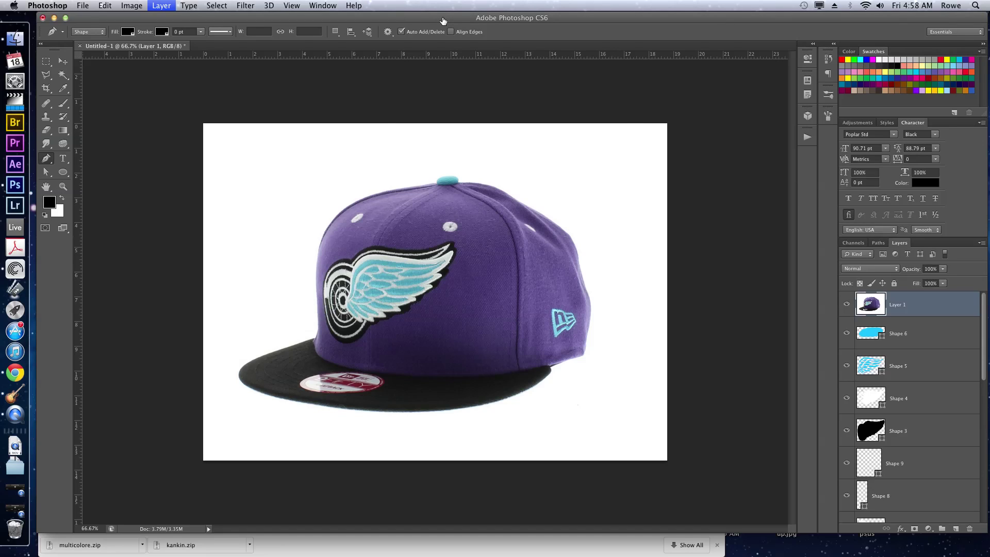
Step: Toggle the photo's visibility to compare it with the vector cap, leaving it visible
key(super+comma)
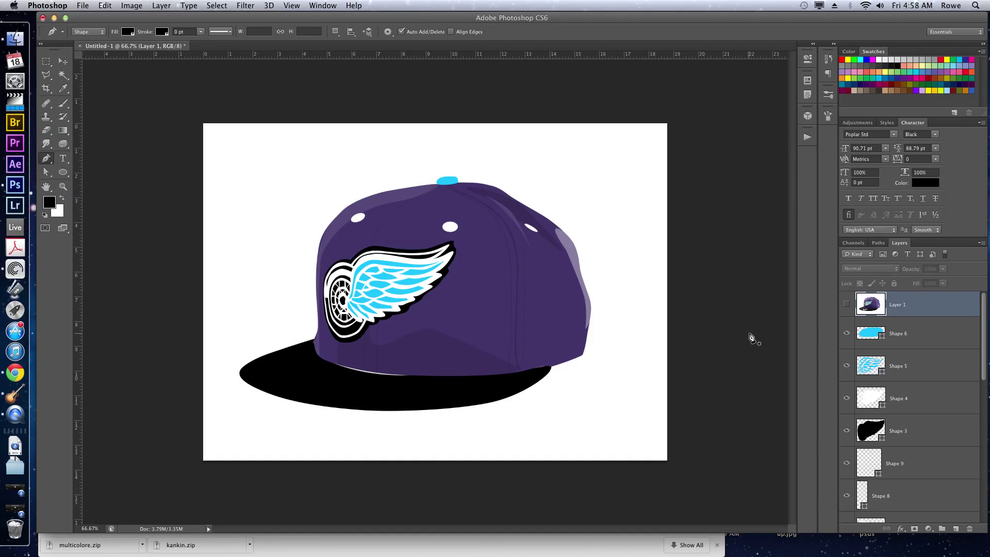
click(847, 304)
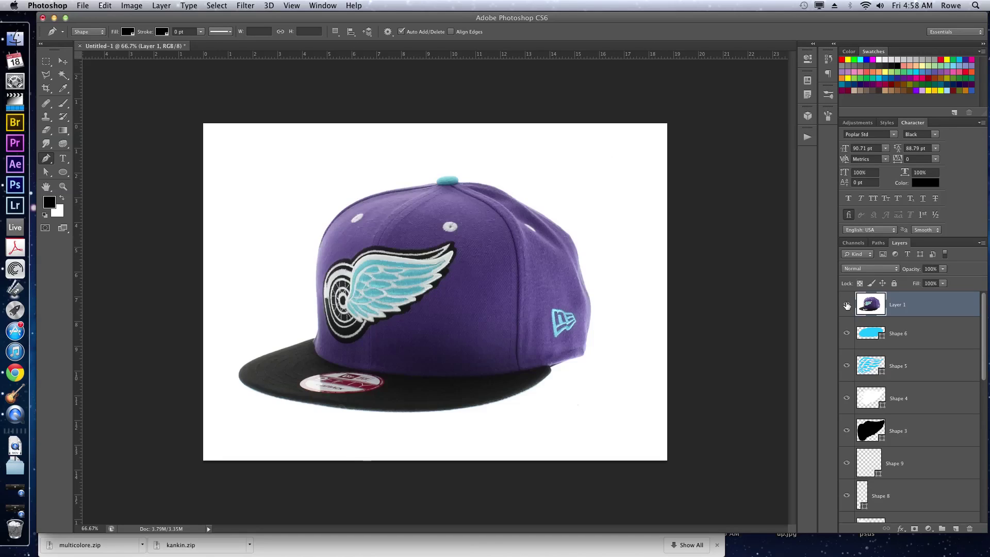
click(846, 304)
click(846, 305)
click(846, 305)
click(846, 305)
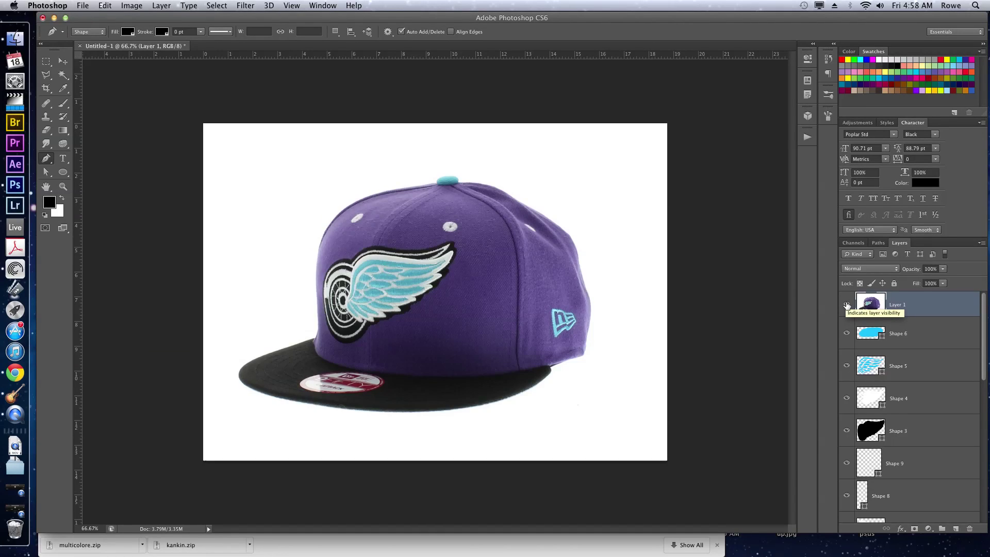
Step: Draw an oval under the brim and fill it dark red #b40000
key(u)
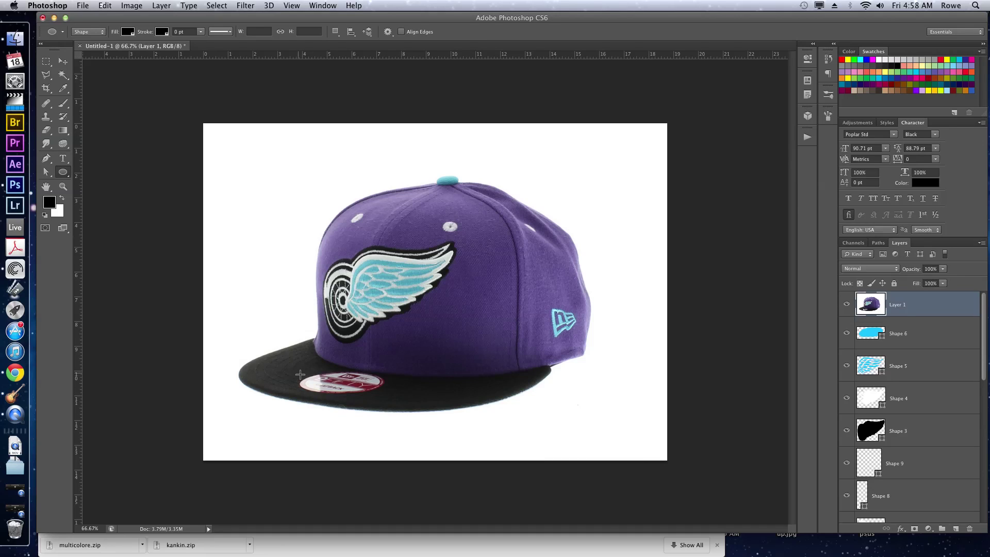
drag(304, 373, 382, 393)
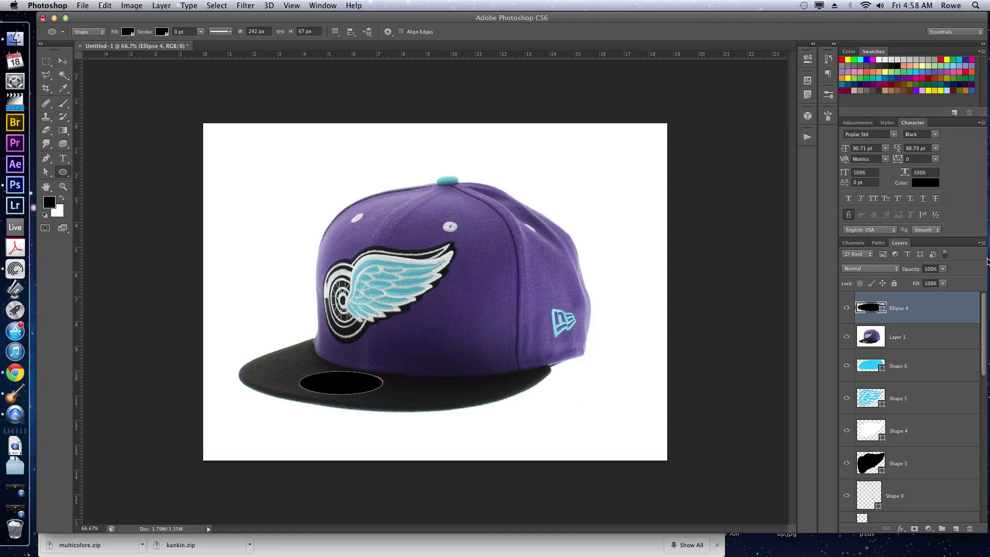
double_click(875, 309)
click(816, 241)
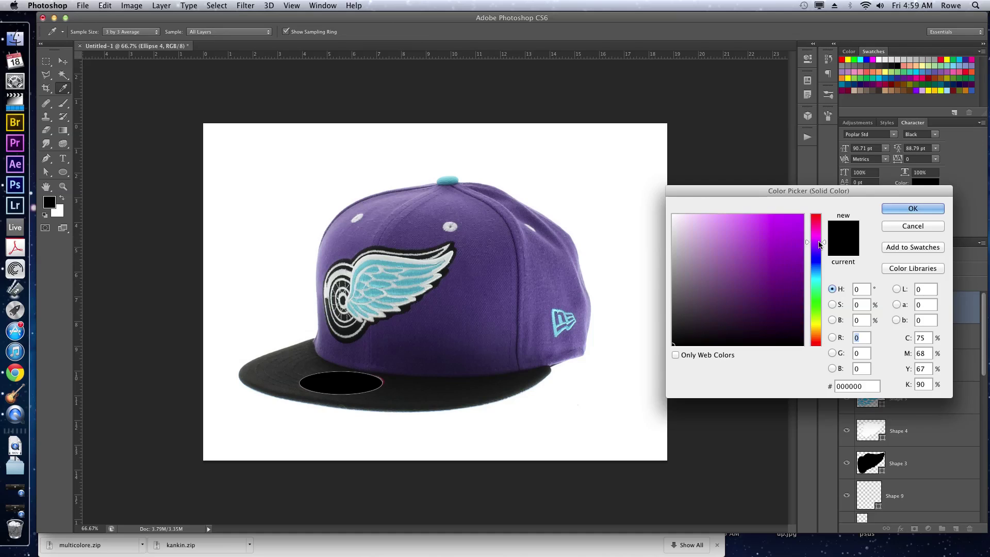
click(804, 242)
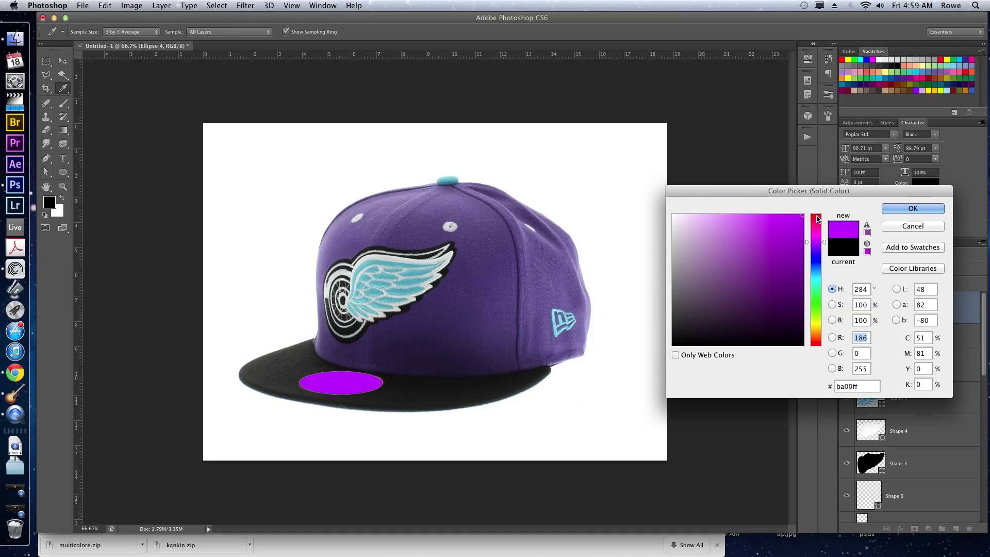
click(815, 215)
click(803, 214)
drag(801, 235, 802, 248)
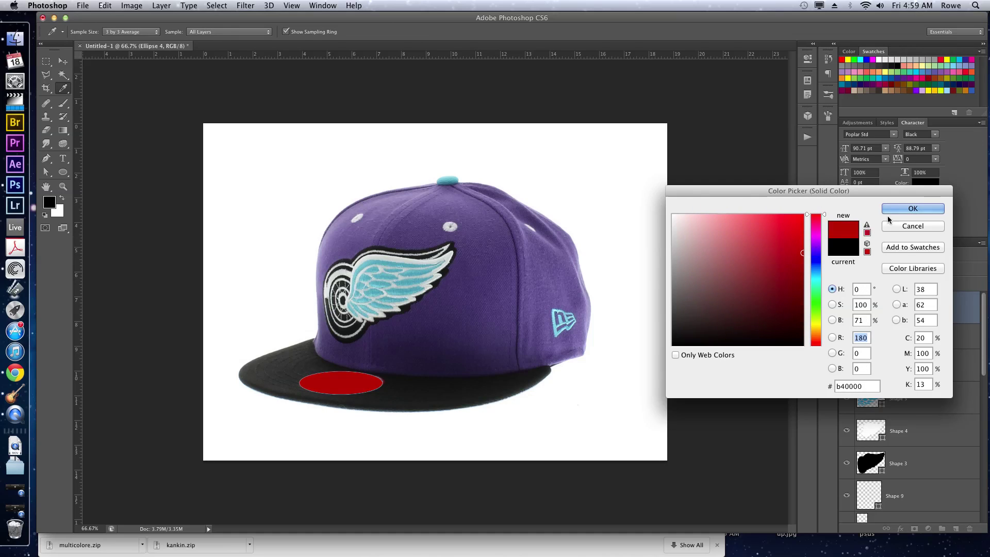
click(912, 208)
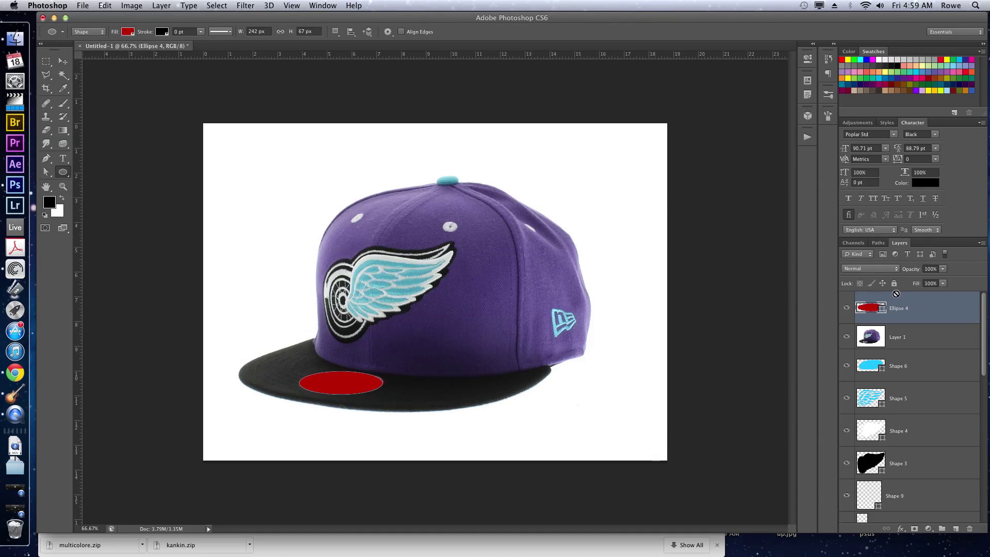
Step: Duplicate the red oval layer and fill the copy white
click(849, 308)
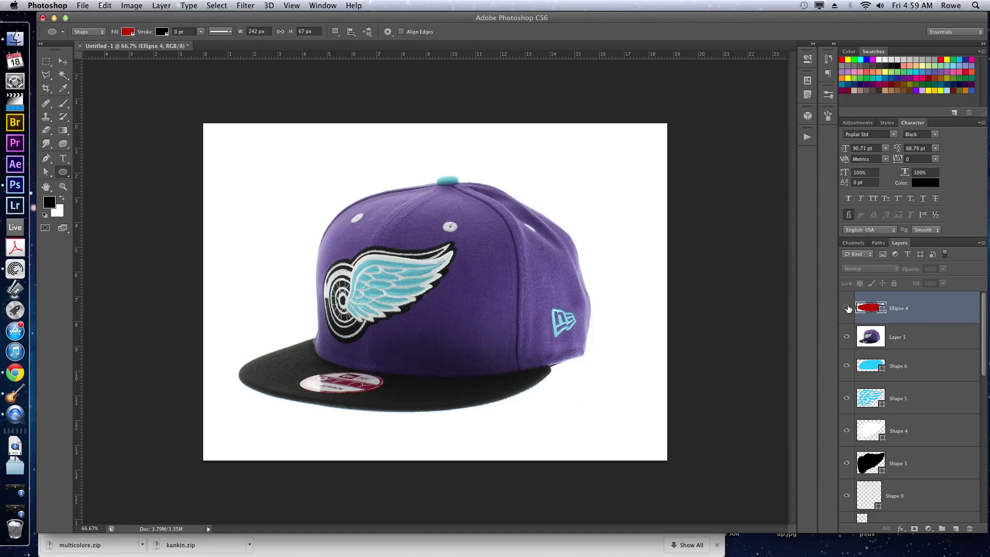
click(849, 309)
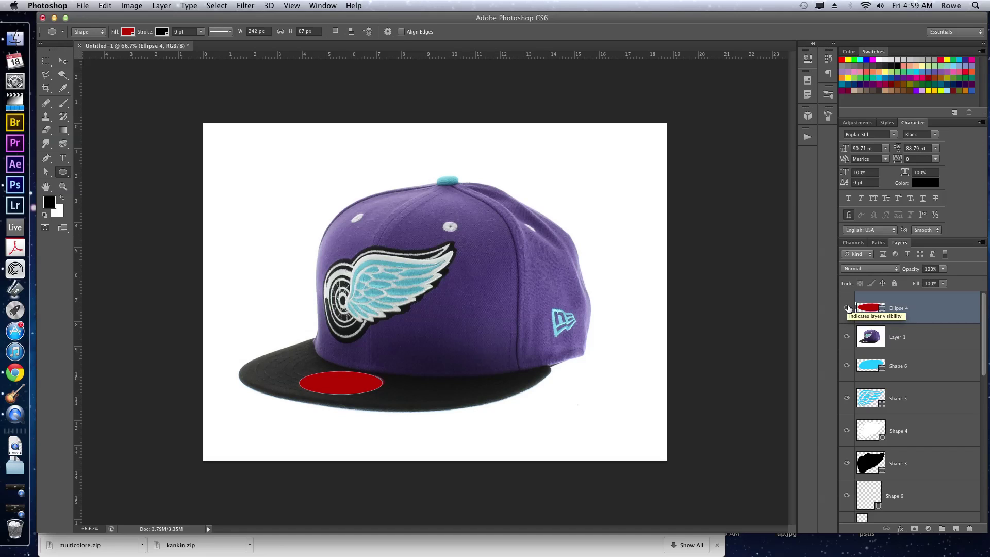
key(super+j)
key(super+BackSpace)
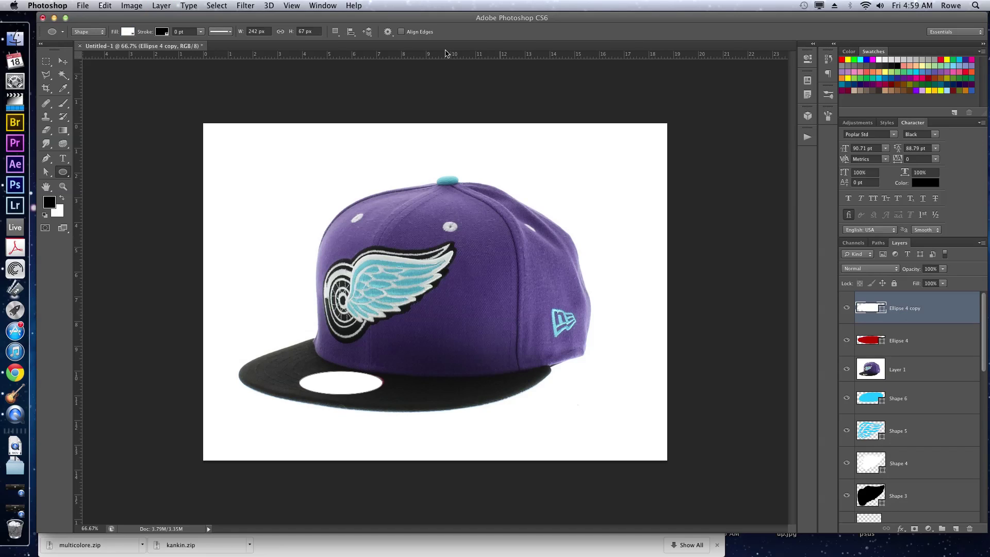
Step: Cut a horizontal band out of the white oval copy with a subtracted rectangle
click(68, 174)
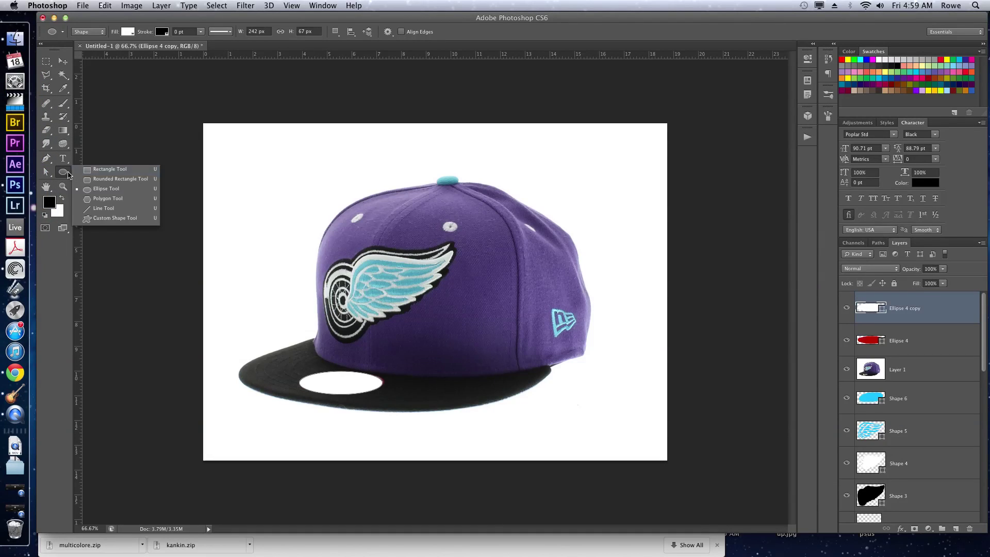
click(98, 173)
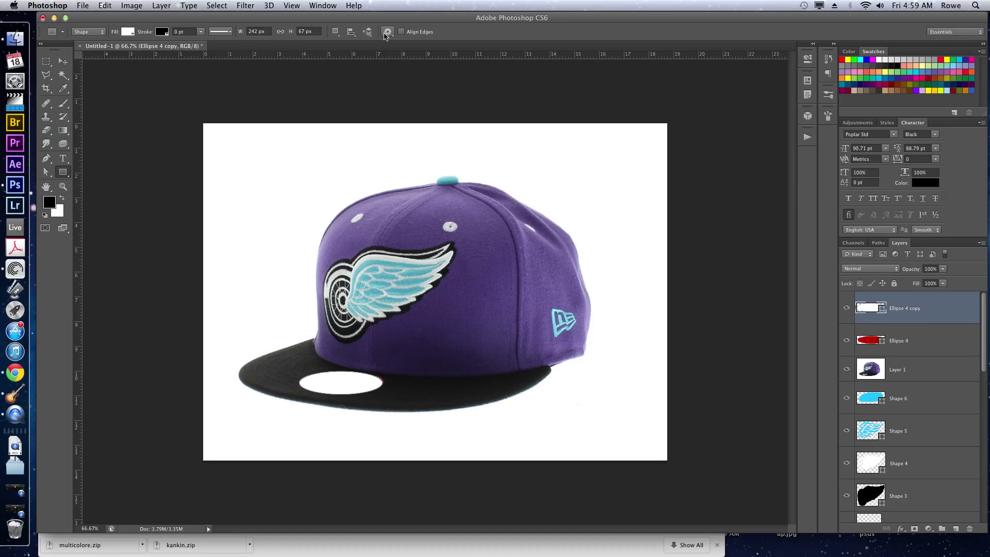
click(336, 32)
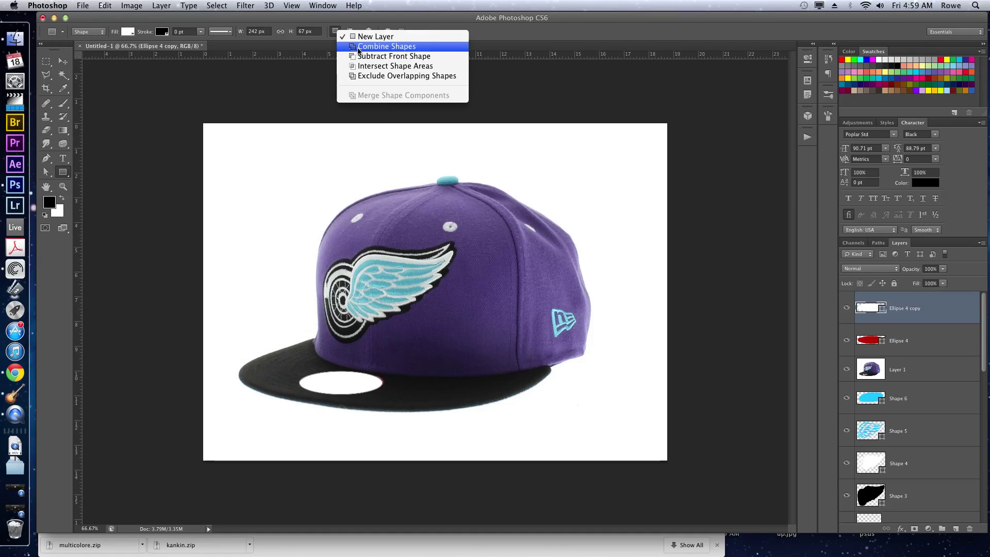
click(361, 57)
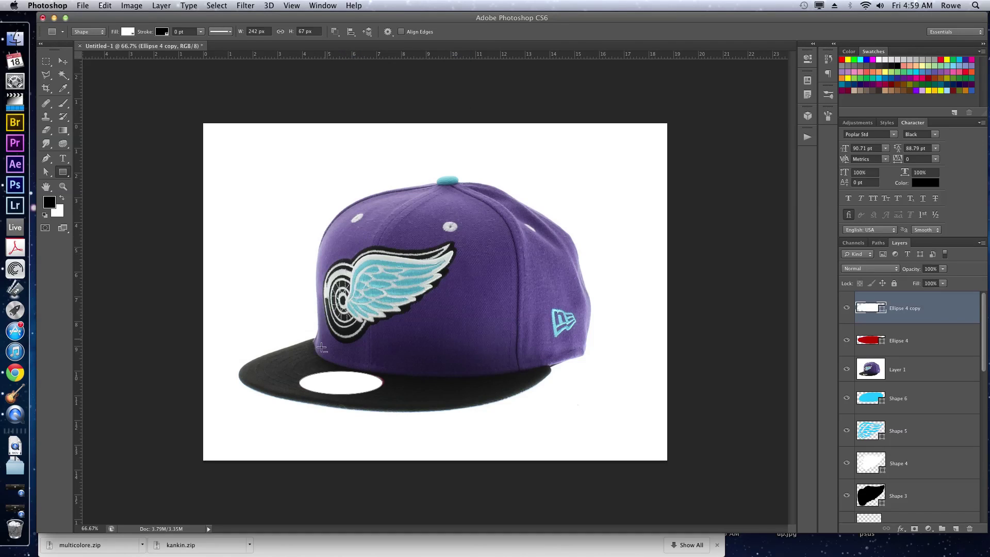
drag(283, 373, 406, 386)
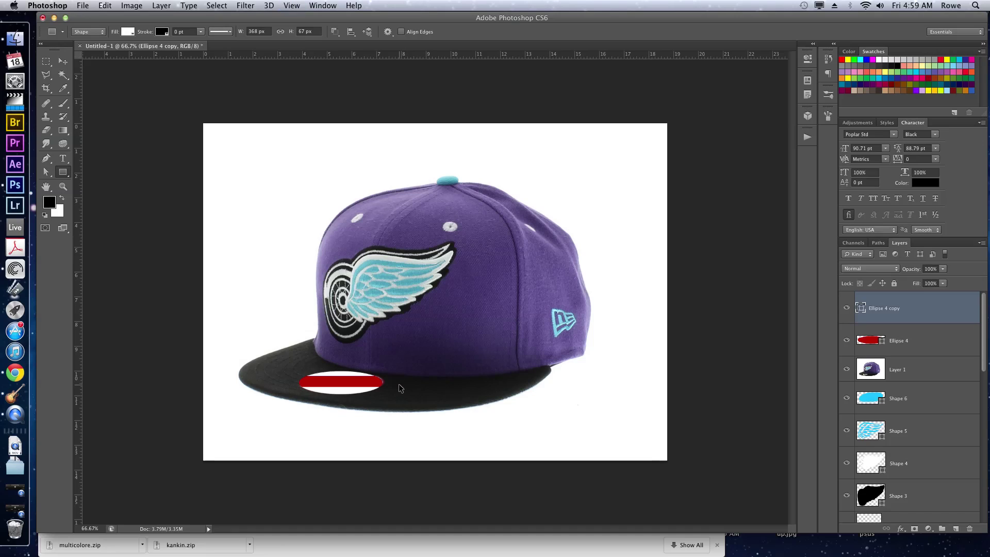
key(v)
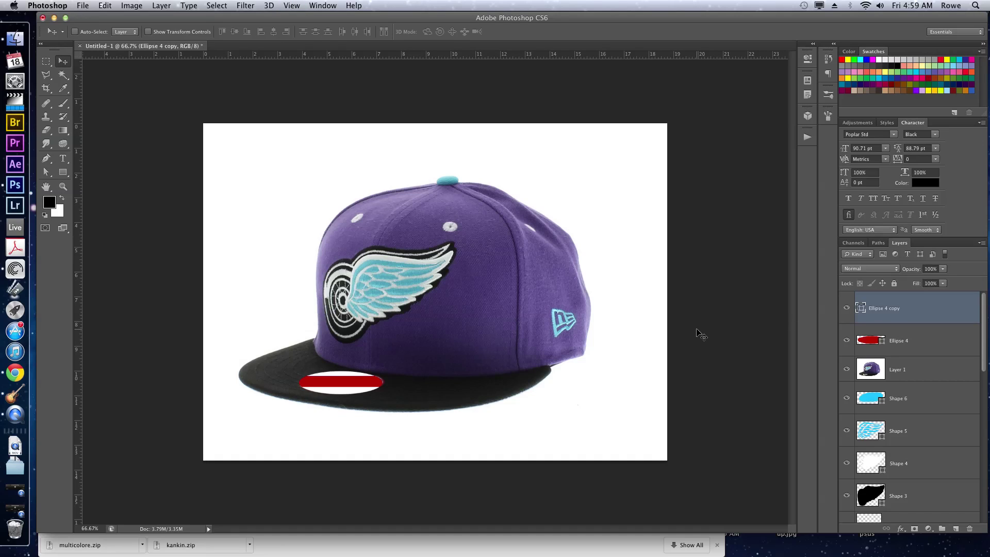
Step: Duplicate the red oval again, fill the copy white, and move it above the striped copy
click(907, 340)
key(super+j)
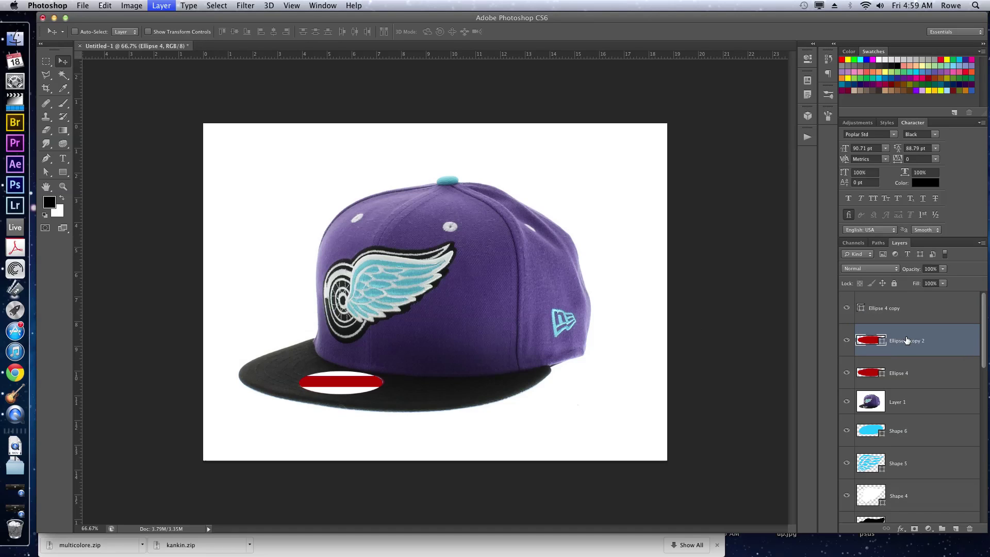
key(super+BackSpace)
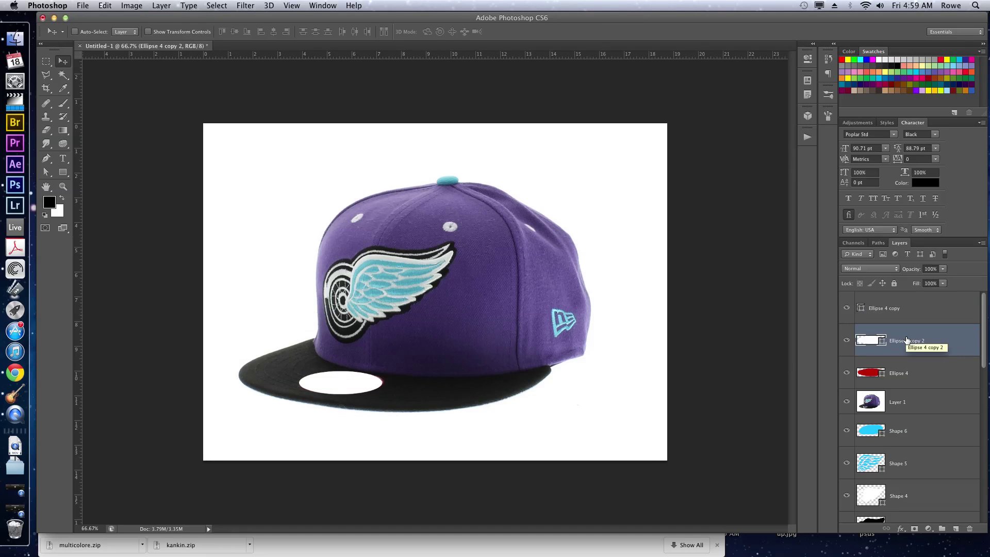
key(super+bracketright)
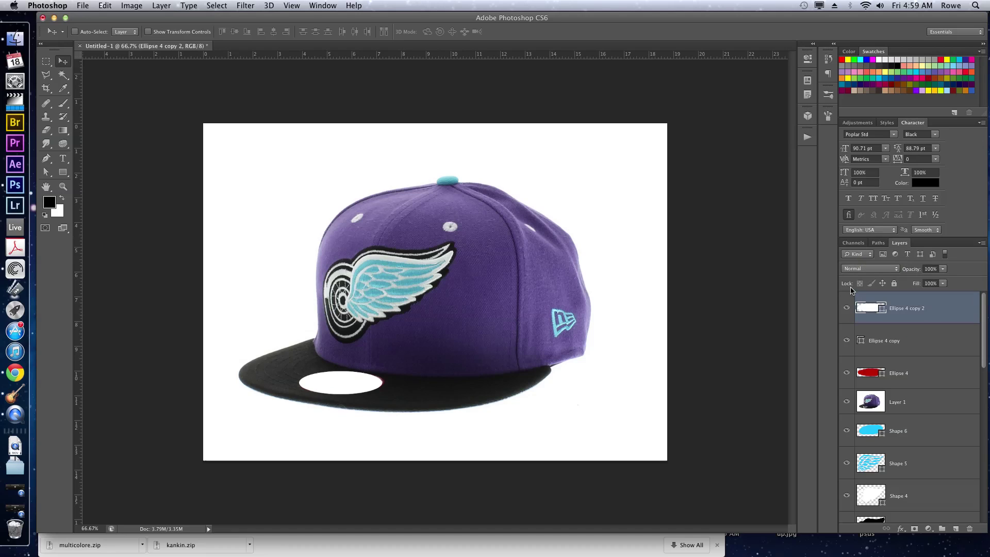
Step: Subtract an ellipse from the new white copy to leave a crescent at 31% opacity
click(63, 173)
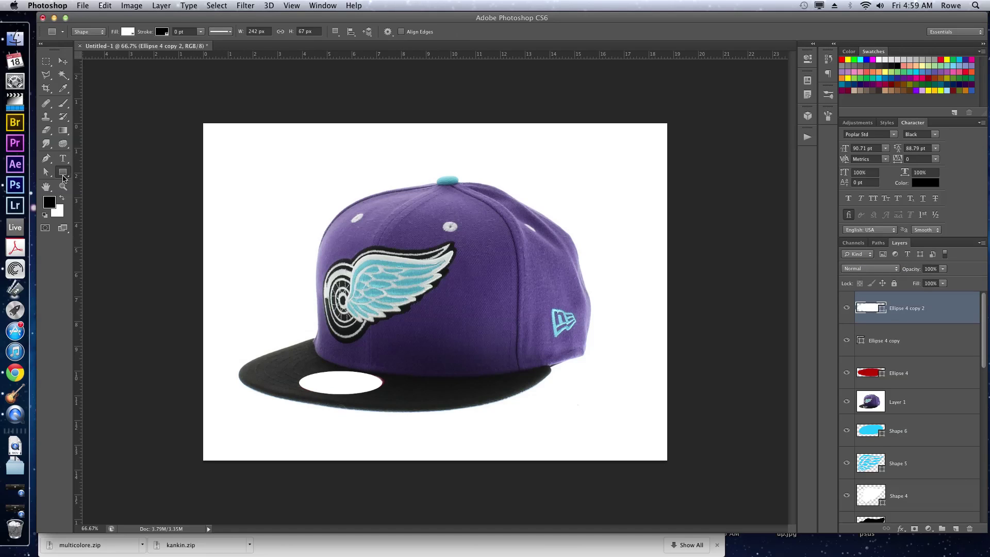
click(103, 189)
click(335, 32)
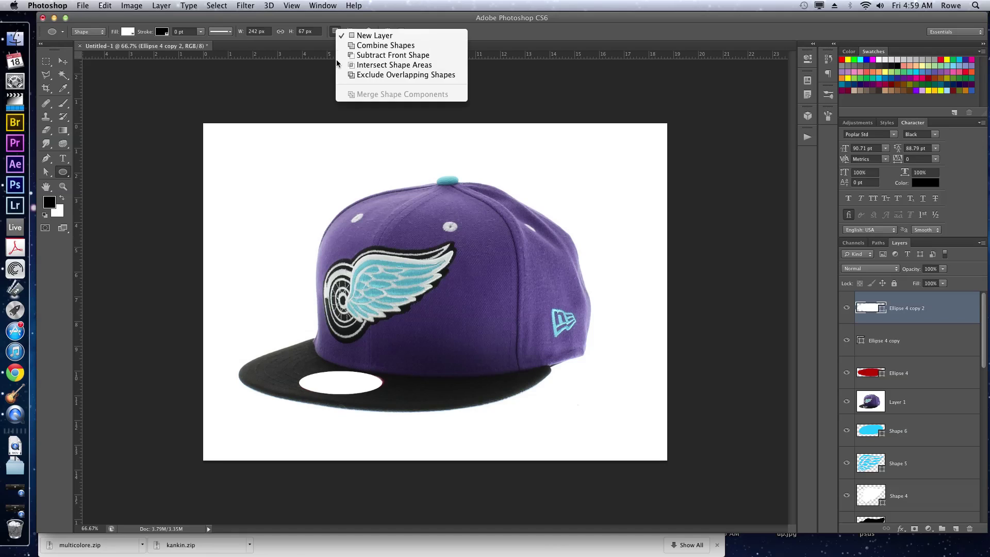
click(371, 55)
drag(414, 406, 306, 405)
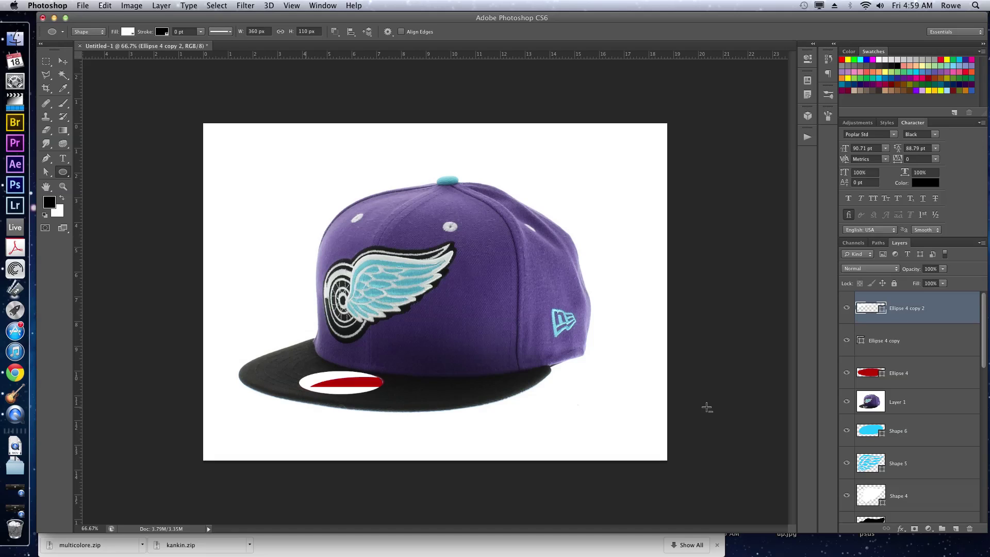
key(v)
drag(915, 268, 879, 282)
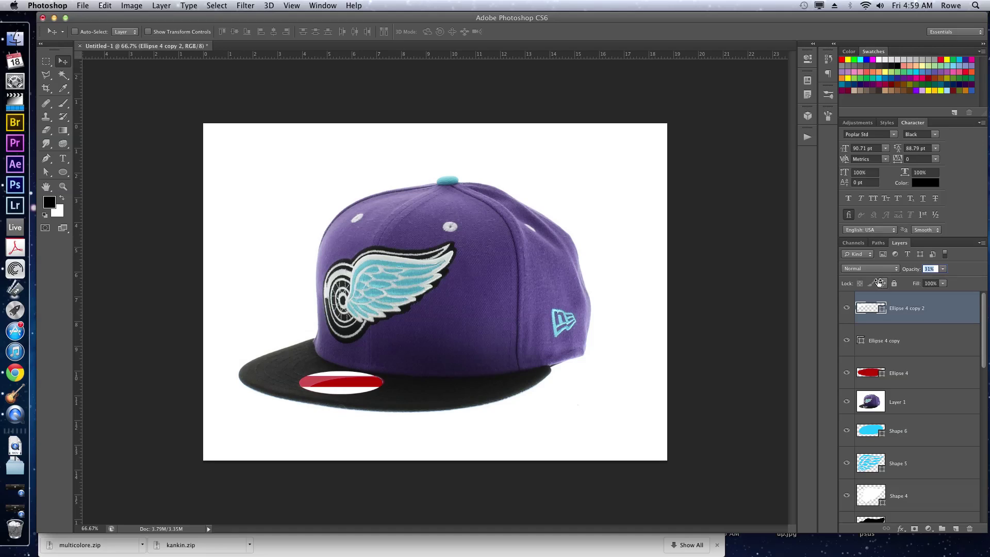
click(907, 373)
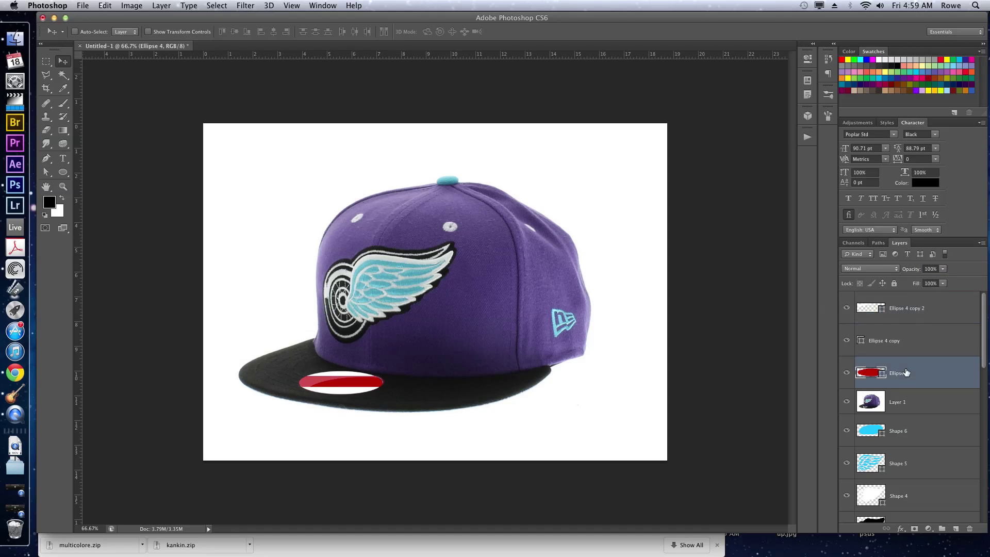
Step: Hide the photo and recolour the Ellipse 4 sticker deep dark red #6f0000
click(845, 341)
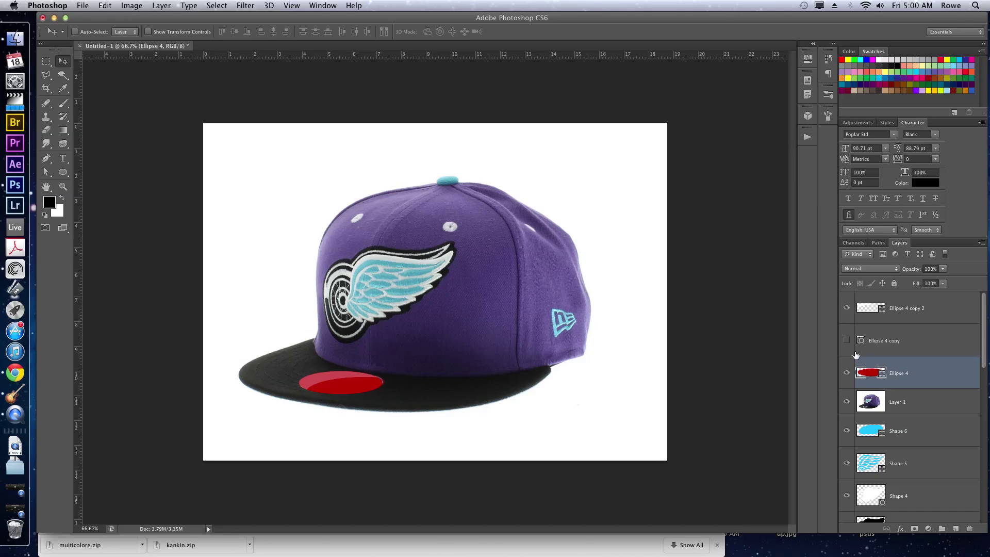
click(847, 341)
click(845, 402)
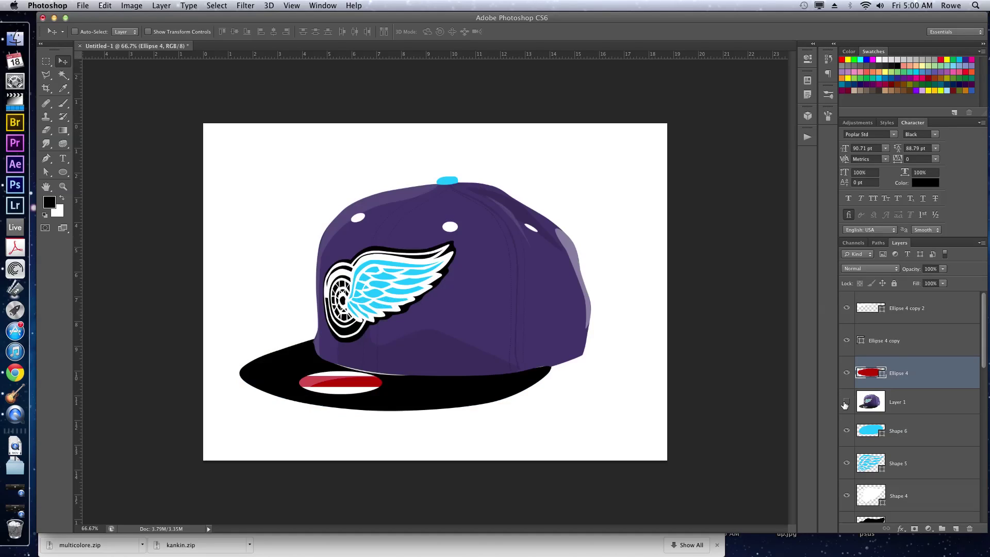
double_click(870, 372)
click(796, 276)
click(802, 288)
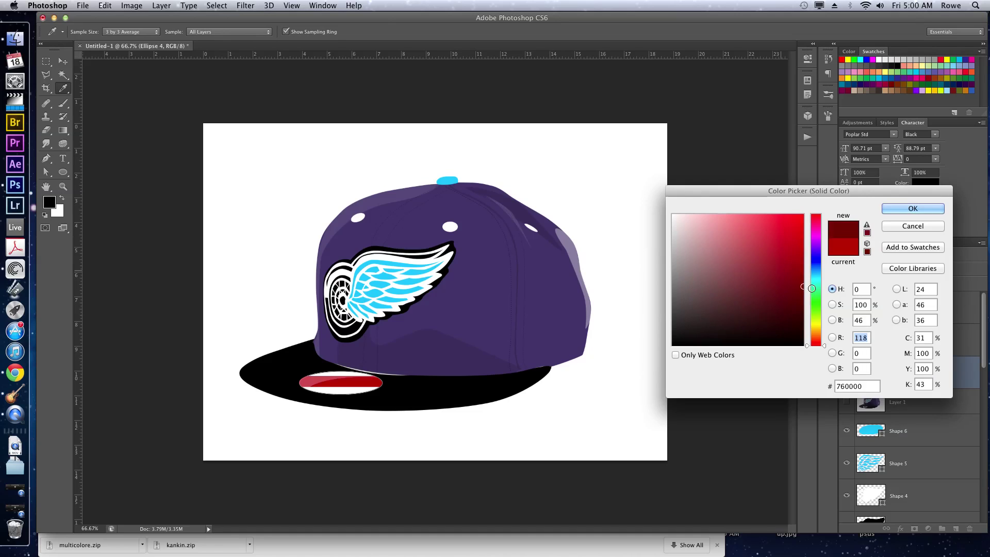
click(898, 209)
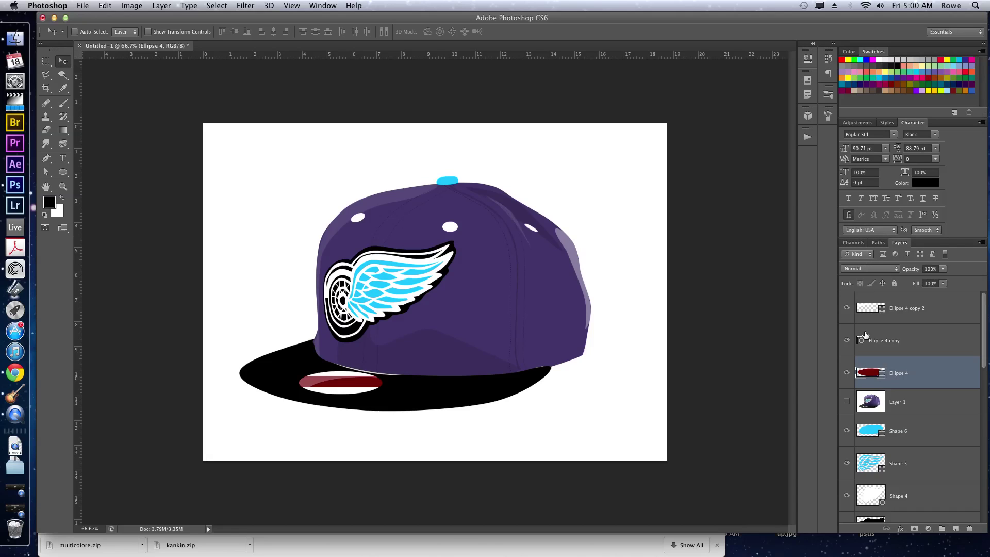
Step: Add a layer mask to Ellipse 4 copy 2 and fade the highlight with a gradient
click(879, 345)
click(846, 340)
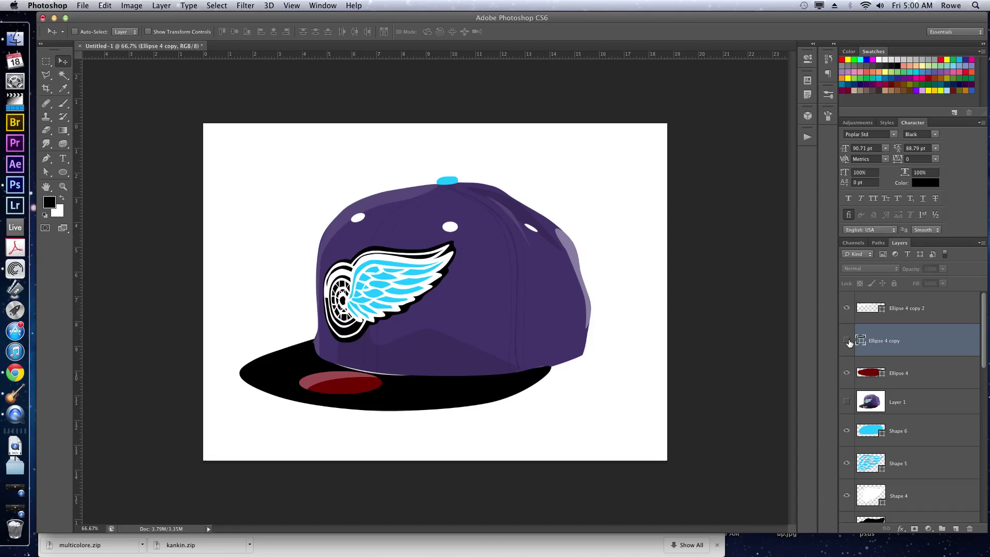
click(846, 341)
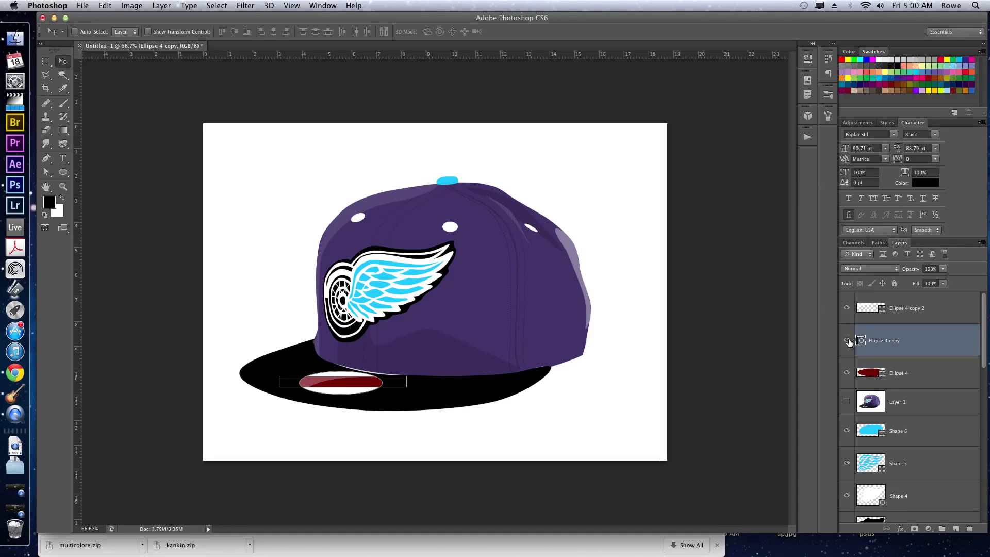
click(845, 307)
click(846, 308)
click(913, 309)
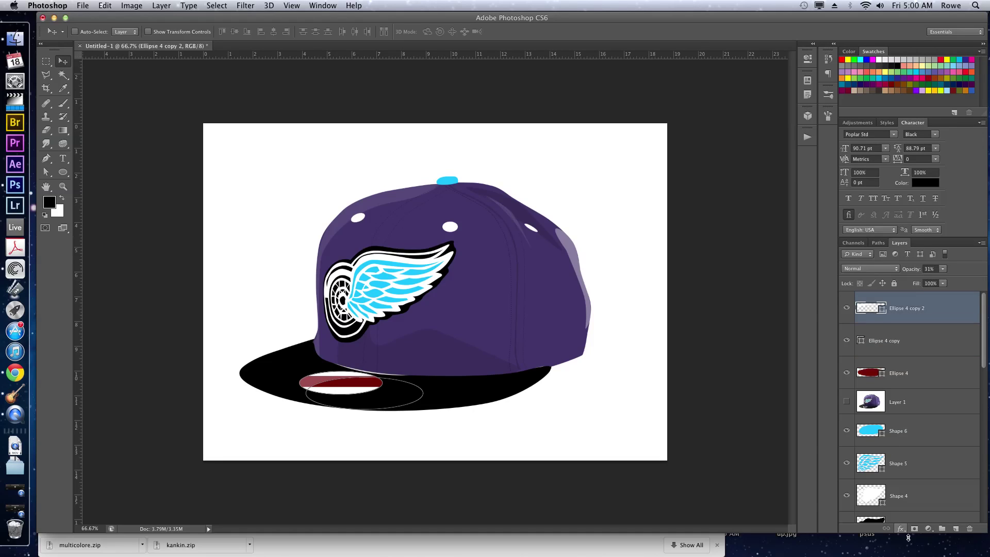
click(915, 529)
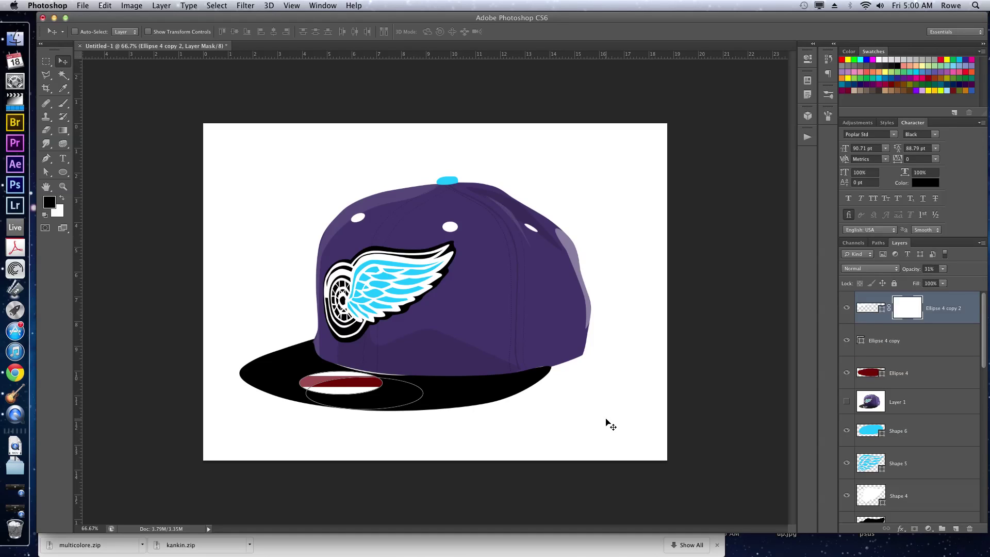
key(g)
drag(269, 377, 341, 380)
Step: Set the highlight's opacity to about 33% and hide the white Ellipse 4 copy underlay
key(super+g)
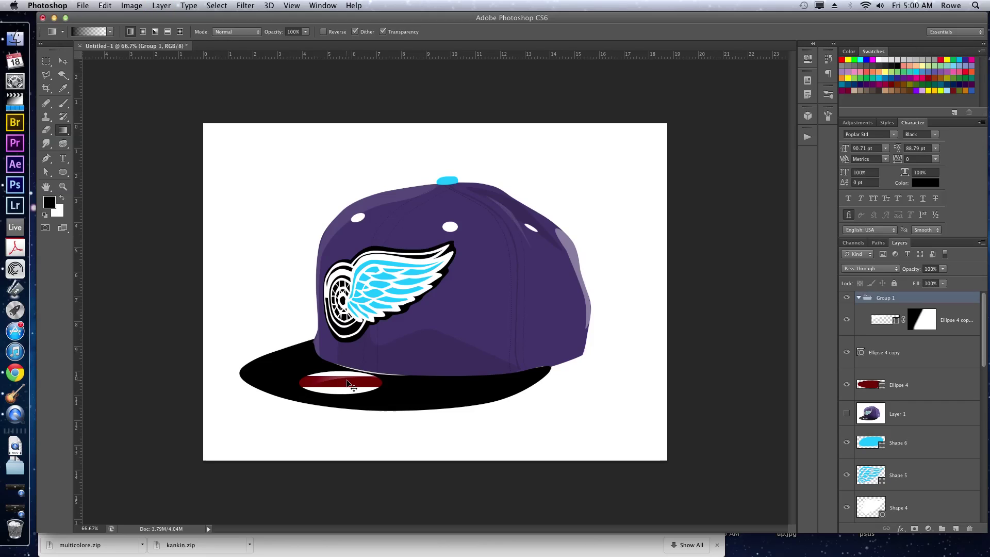
key(v)
key(super+z)
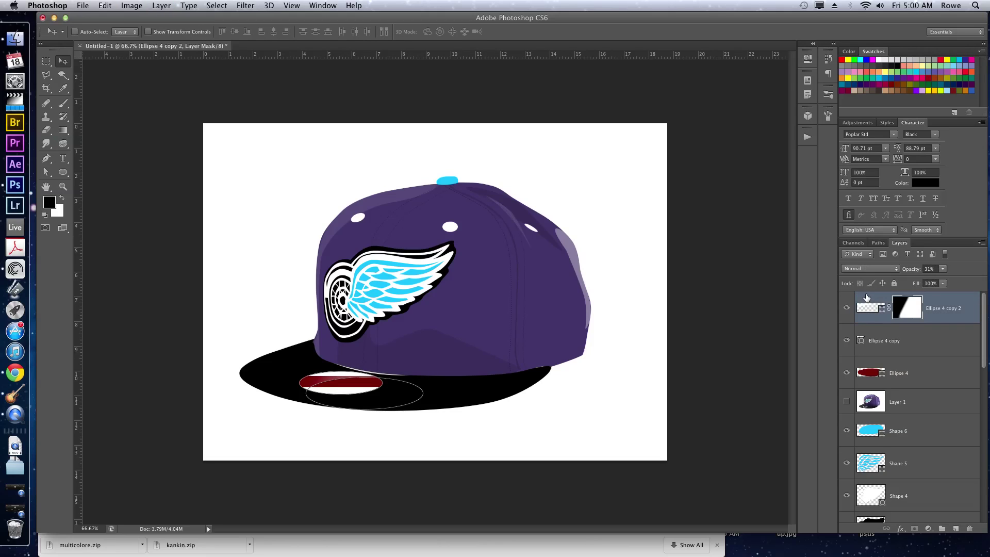
key(super+h)
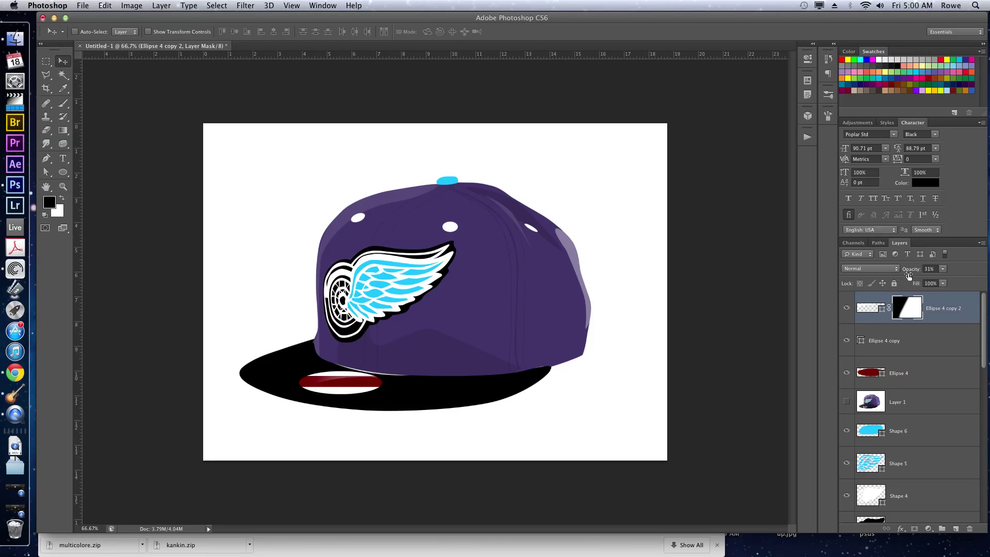
drag(909, 272, 906, 272)
key(Up)
key(Up)
key(Return)
click(846, 341)
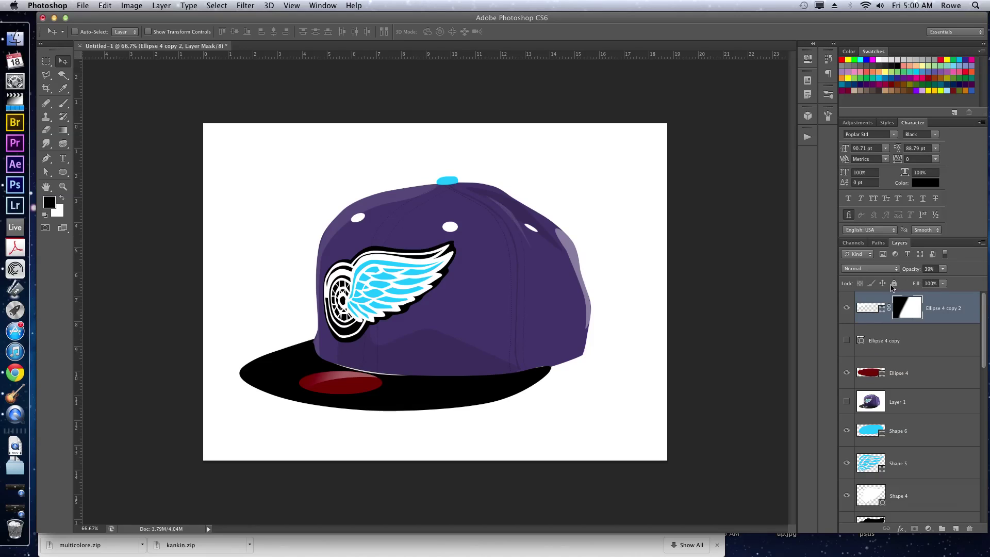
drag(910, 270, 907, 271)
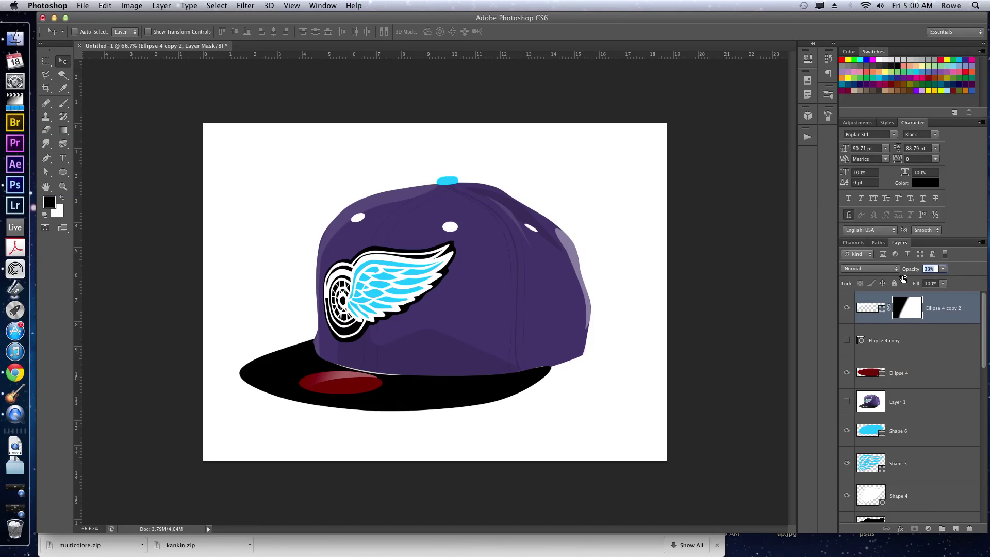
Step: Recolour the Ellipse 4 under-brim sticker to gold #b18d41
double_click(871, 373)
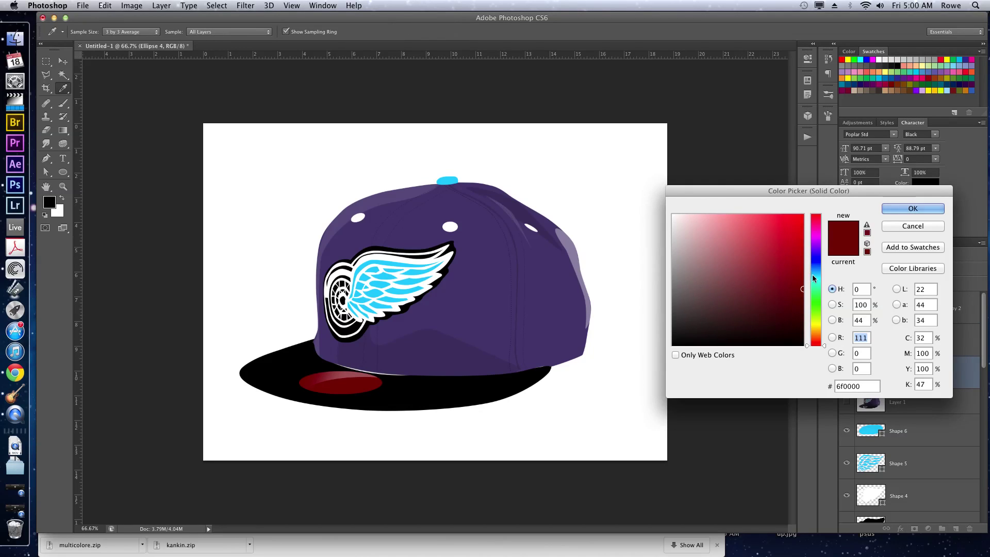
click(815, 332)
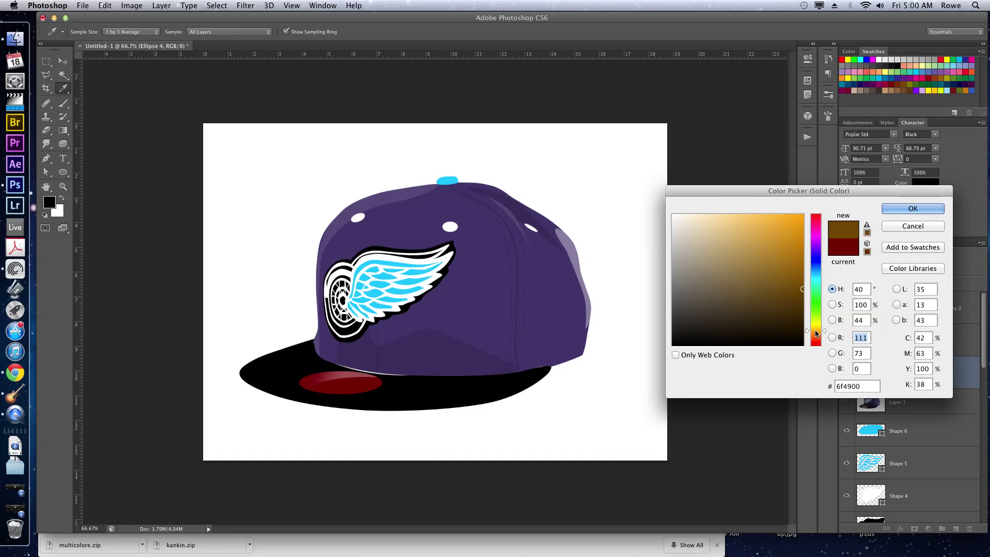
drag(797, 286, 755, 254)
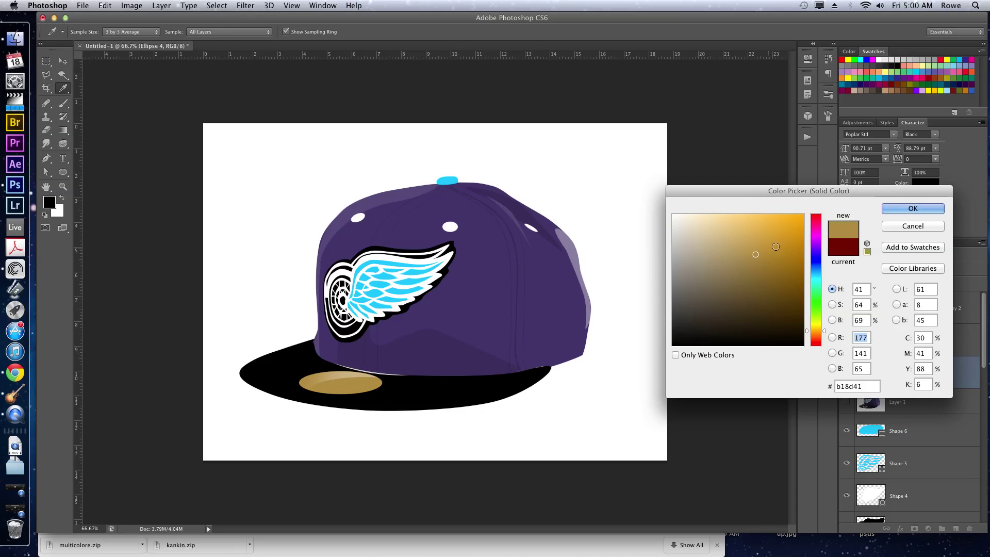
click(897, 209)
key(v)
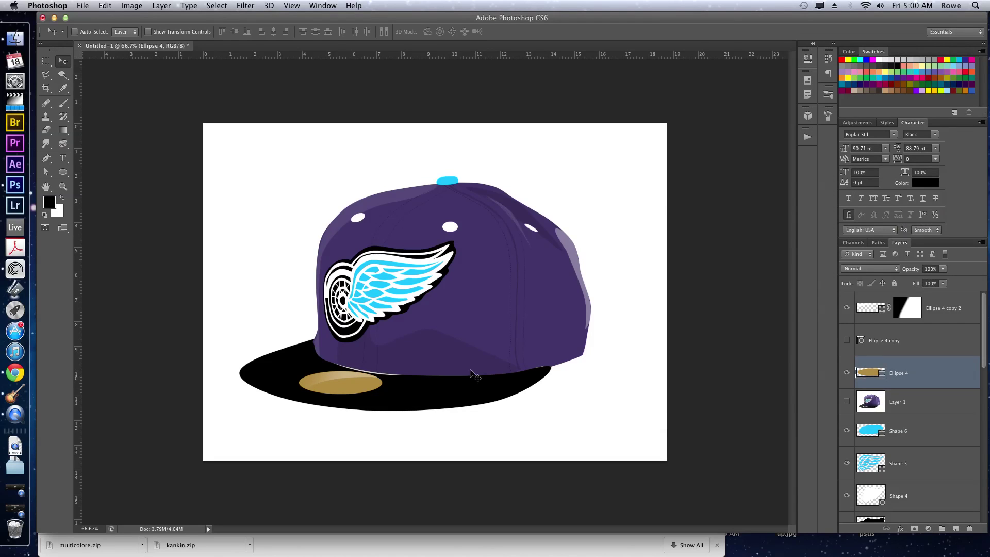
Step: Select the black brim's path outline on Shape 2 with the Path Selection tool
super+click(404, 386)
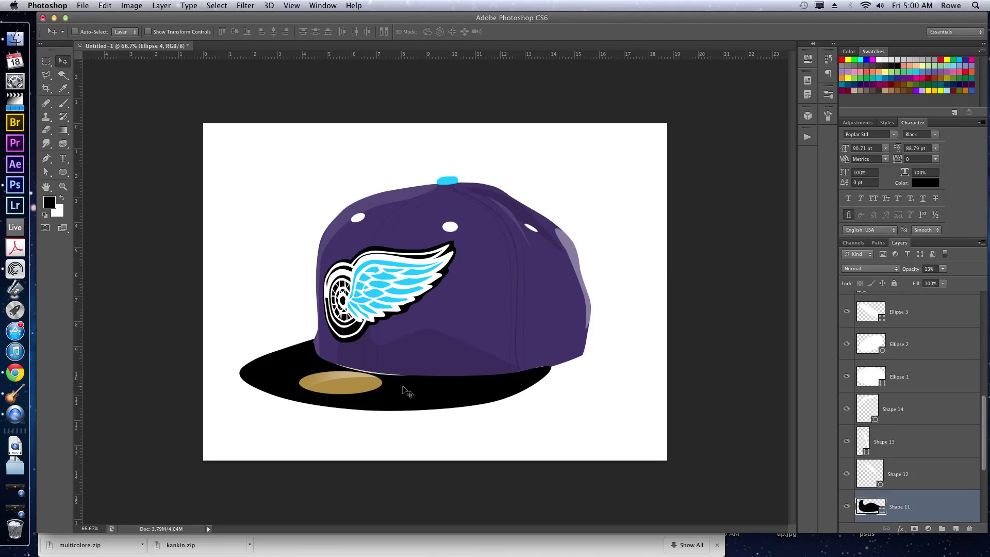
key(a)
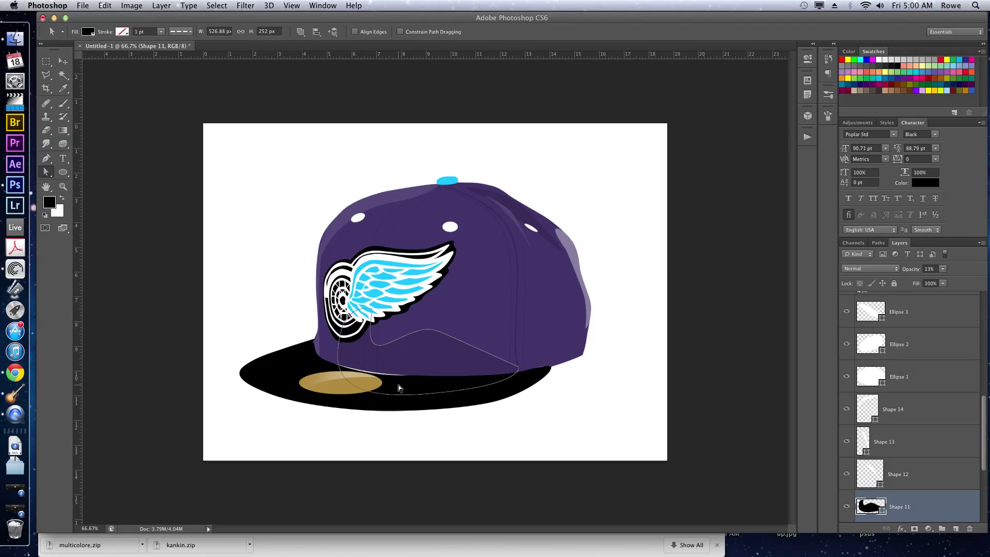
click(378, 401)
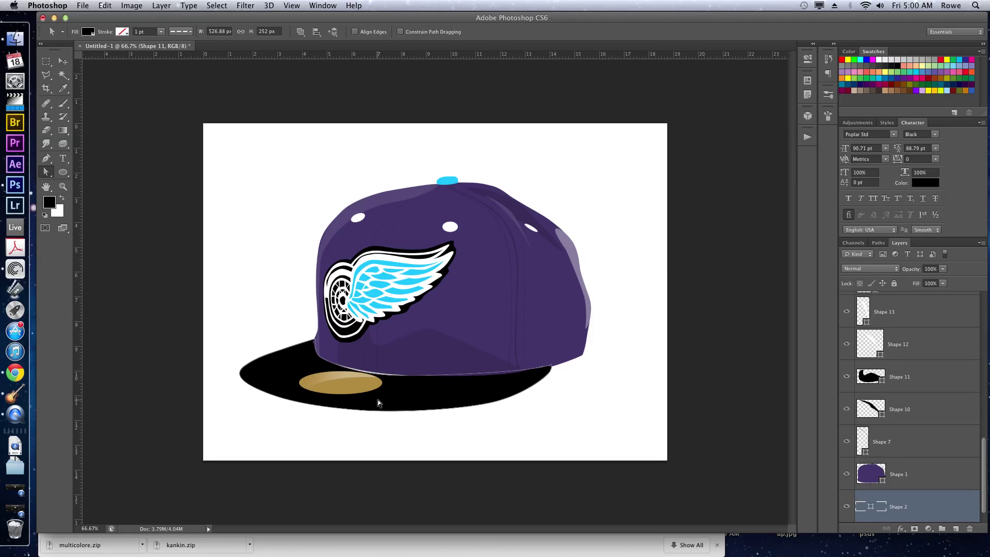
Step: Add an anchor point to the brim's top edge and drag it to refine the curve
right_click(359, 374)
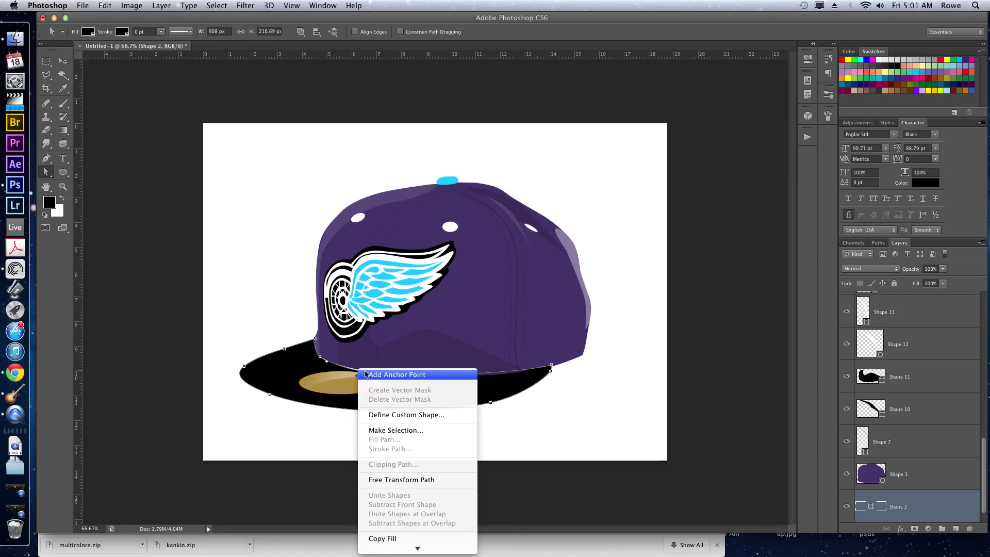
click(364, 375)
drag(357, 370, 403, 374)
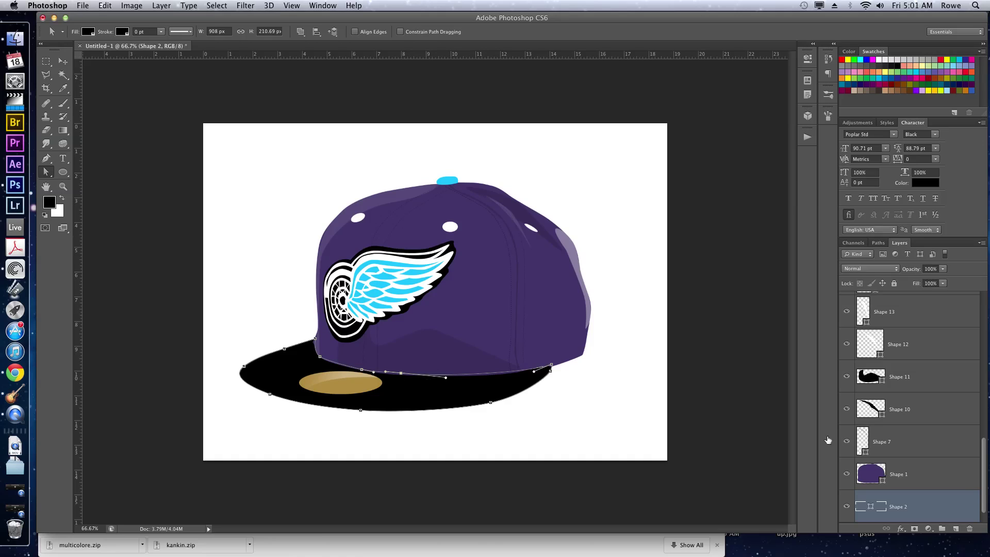
Step: Reselect the Shape 1 and brim Shape 2 layers and hide the path outline
click(934, 476)
key(super+h)
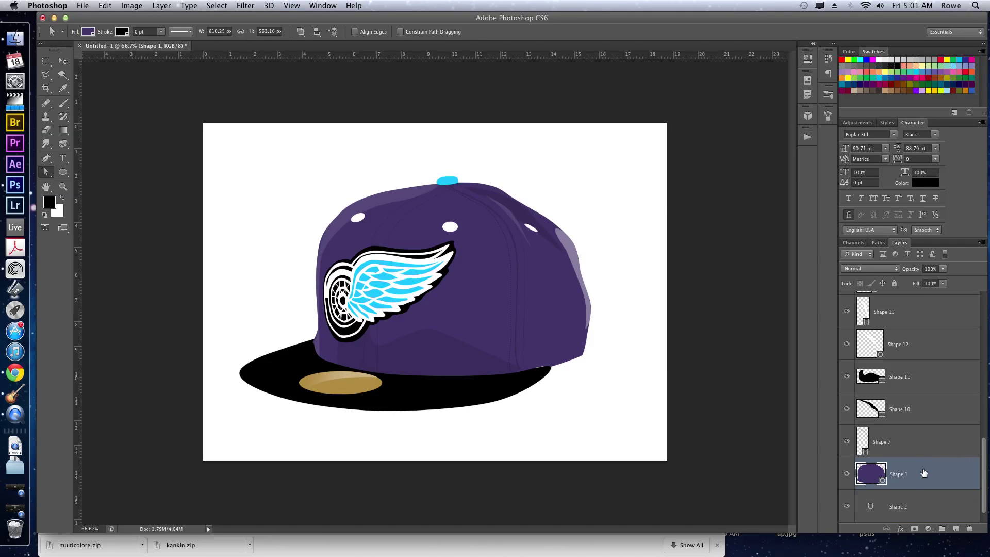
click(905, 501)
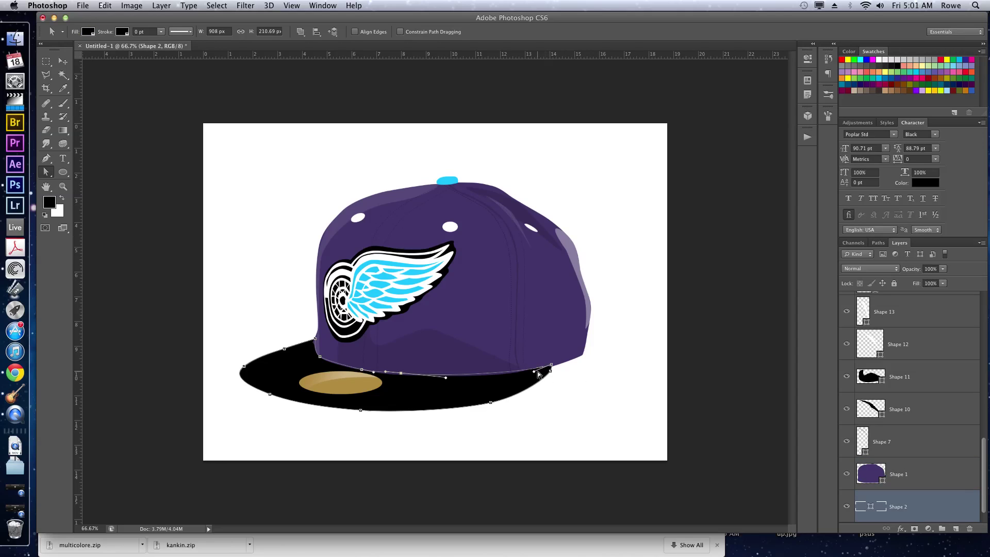
click(551, 365)
click(921, 473)
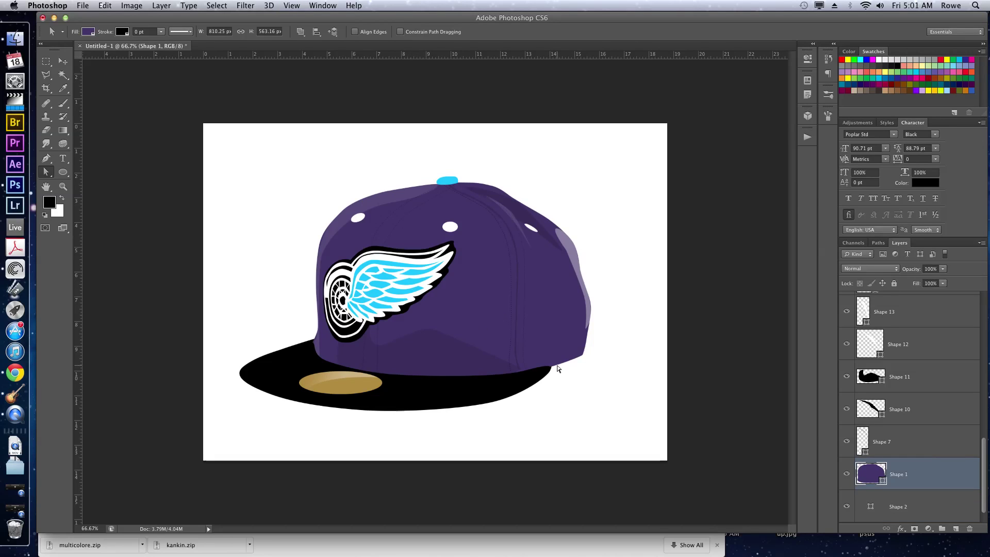
scroll(899, 433, up, 10)
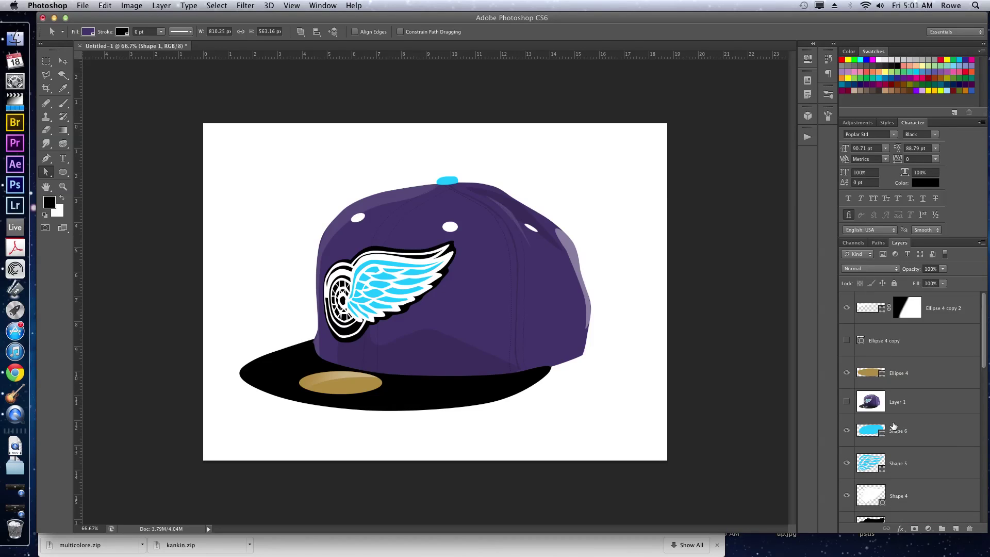
Step: Show the cap photo, switch to the Pen tool, and zoom to 200% on the brim
click(847, 401)
click(927, 403)
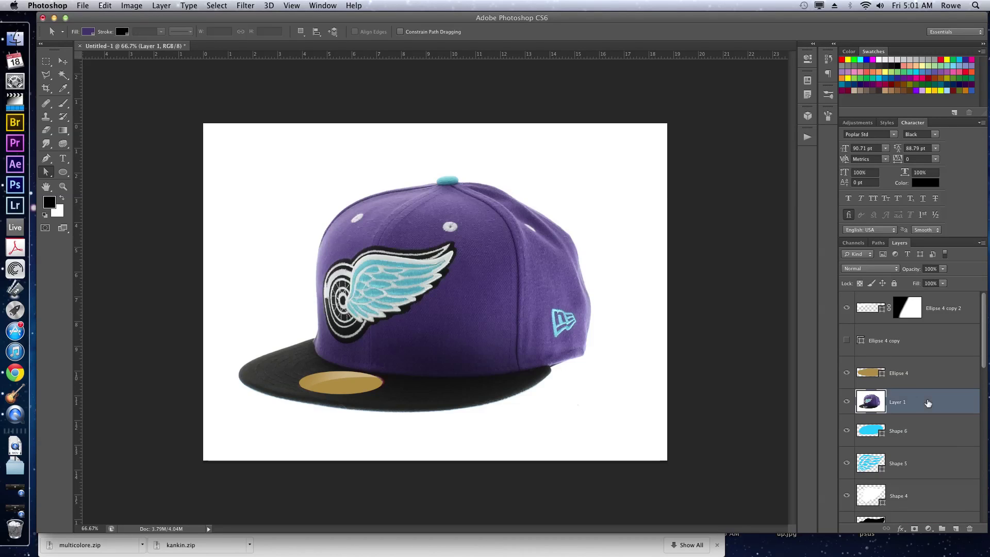
key(p)
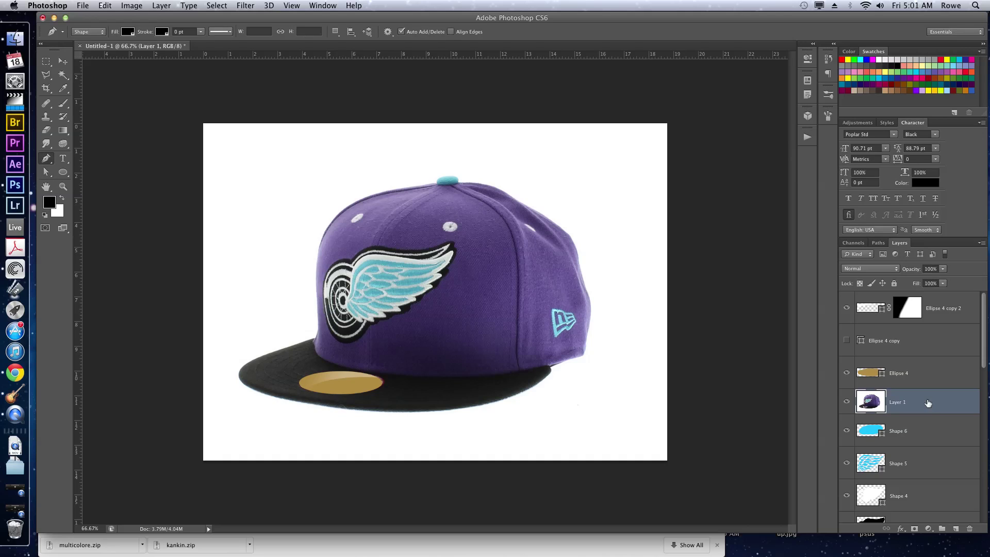
key(super+equal)
key(super+equal)
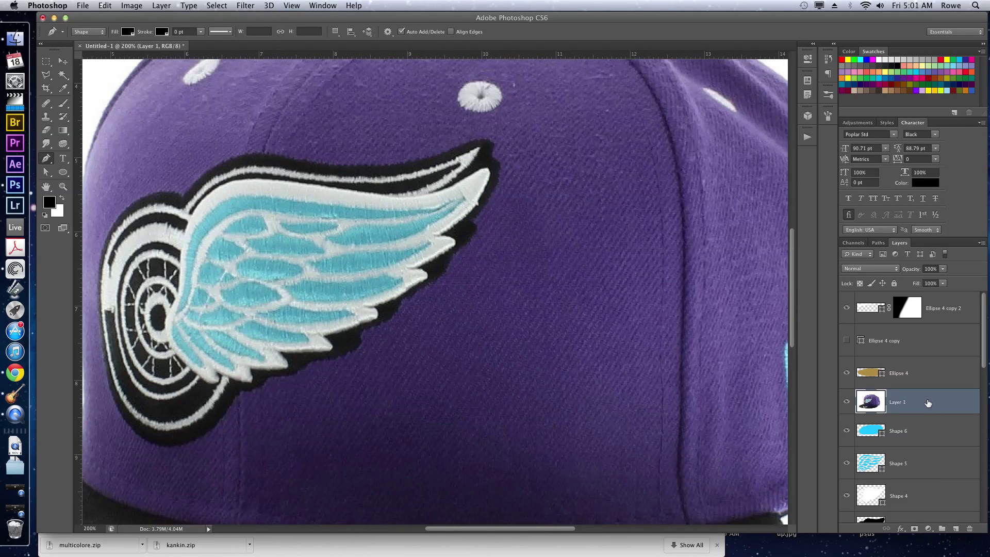
drag(419, 435, 508, 261)
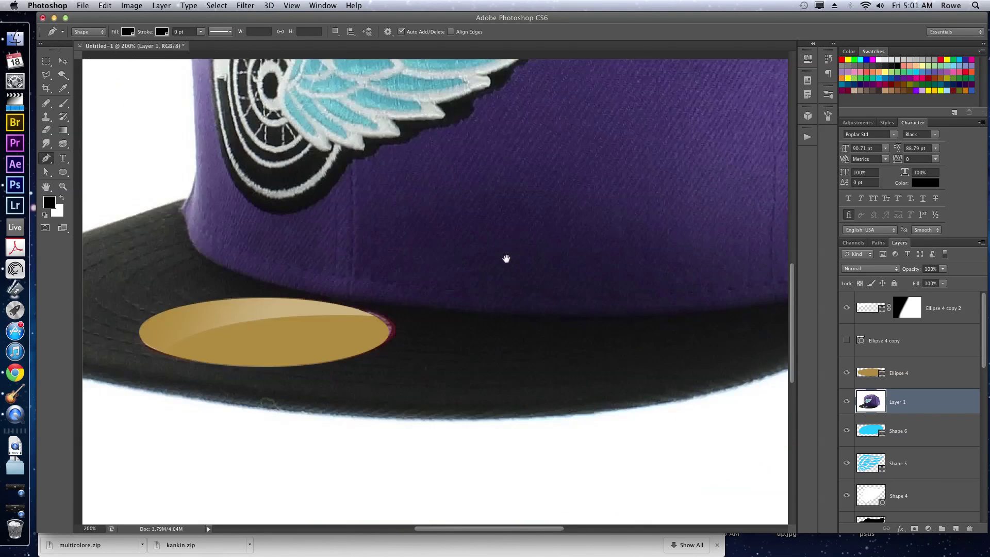
drag(404, 322, 495, 351)
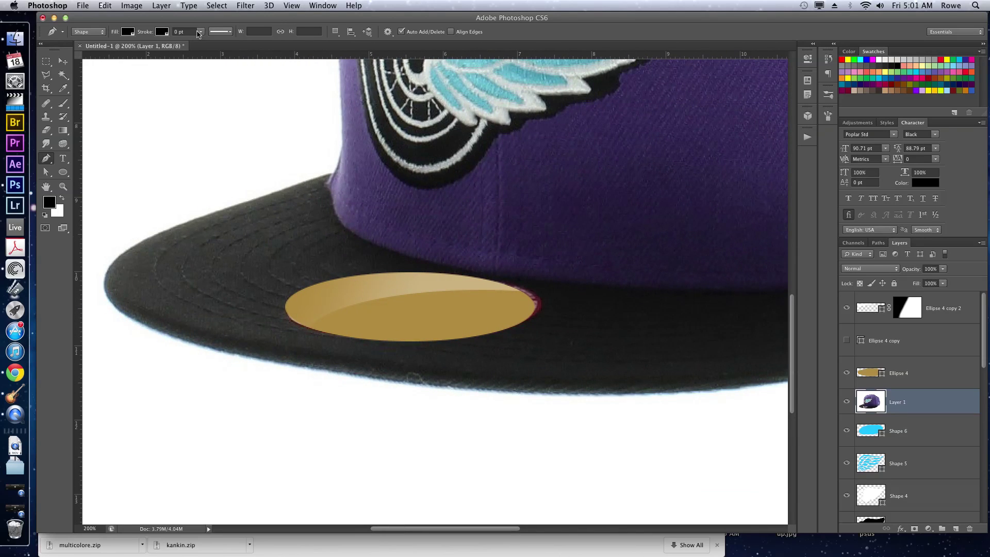
Step: Set new shapes to a dashed 1 pt stroke with no fill
click(219, 31)
click(213, 74)
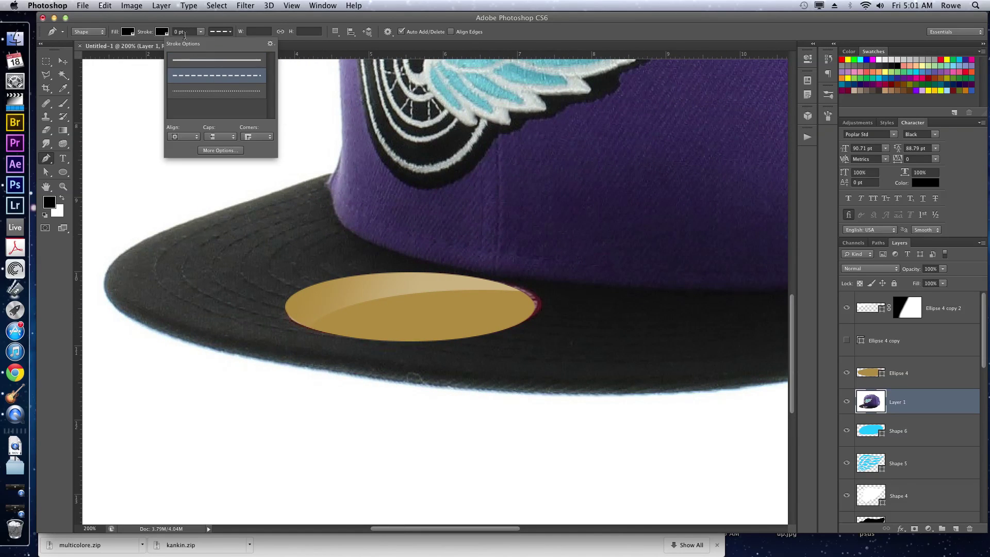
click(129, 32)
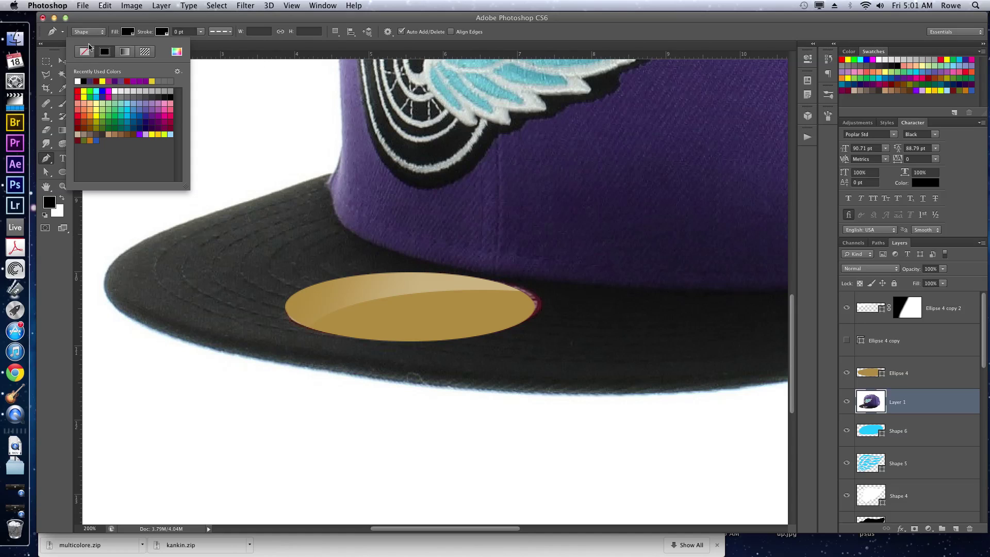
click(90, 50)
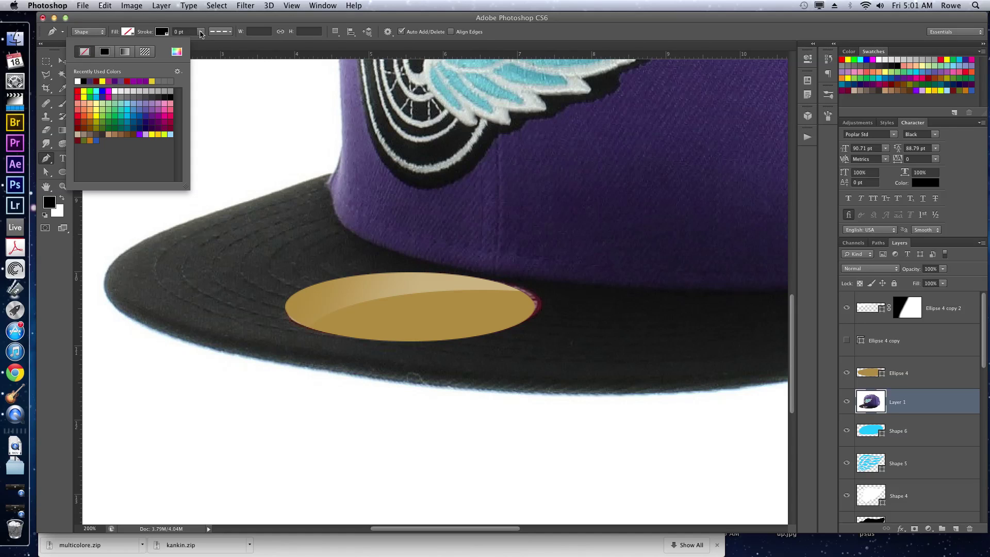
click(201, 32)
click(184, 32)
key(BackSpace)
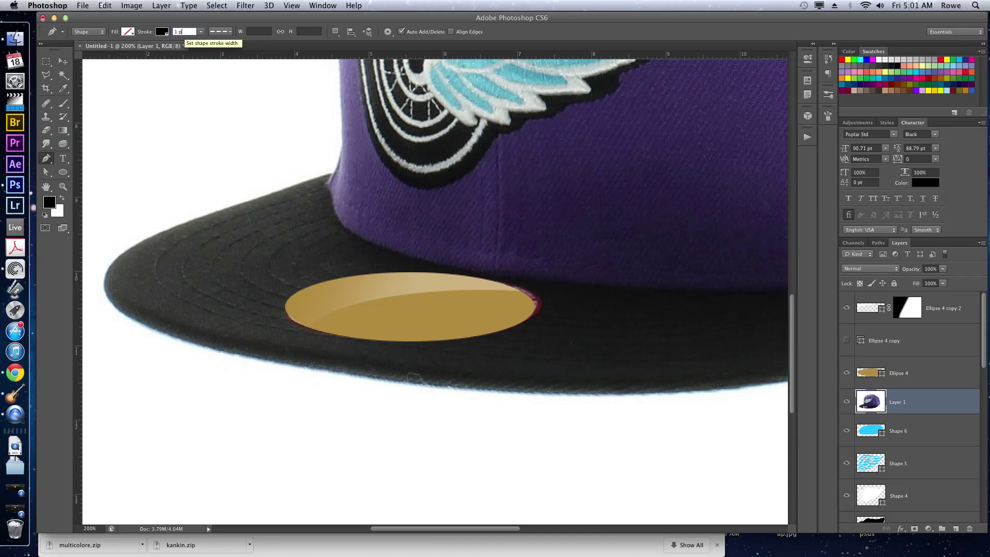
text(t)
key(Return)
Step: Trace the stitching path along the brim's lower edge to its right end
click(328, 186)
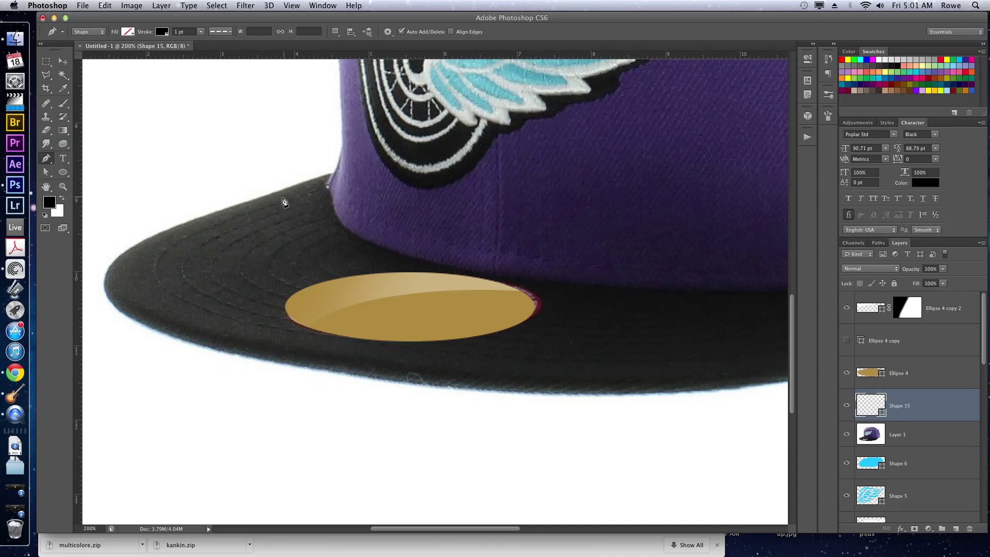
drag(170, 249, 150, 283)
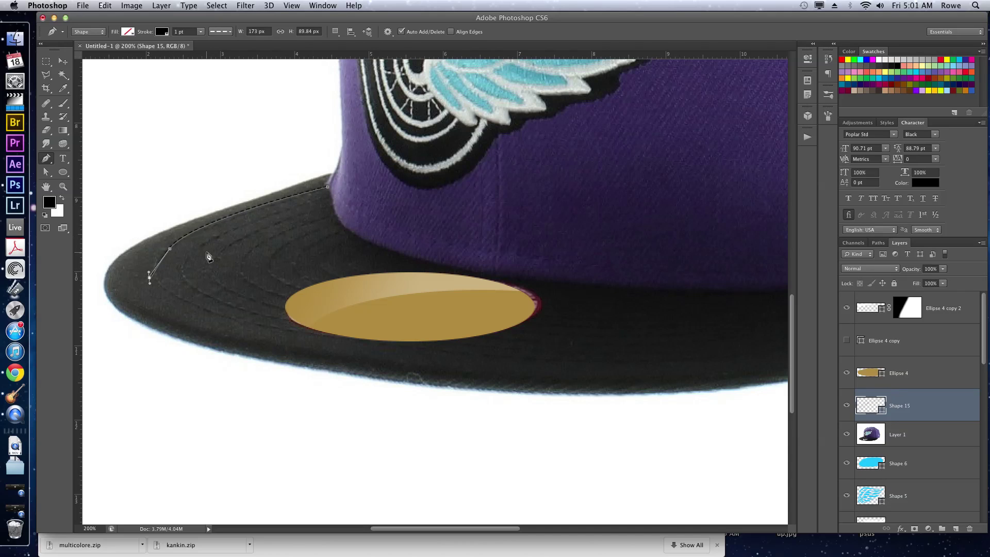
key(super+z)
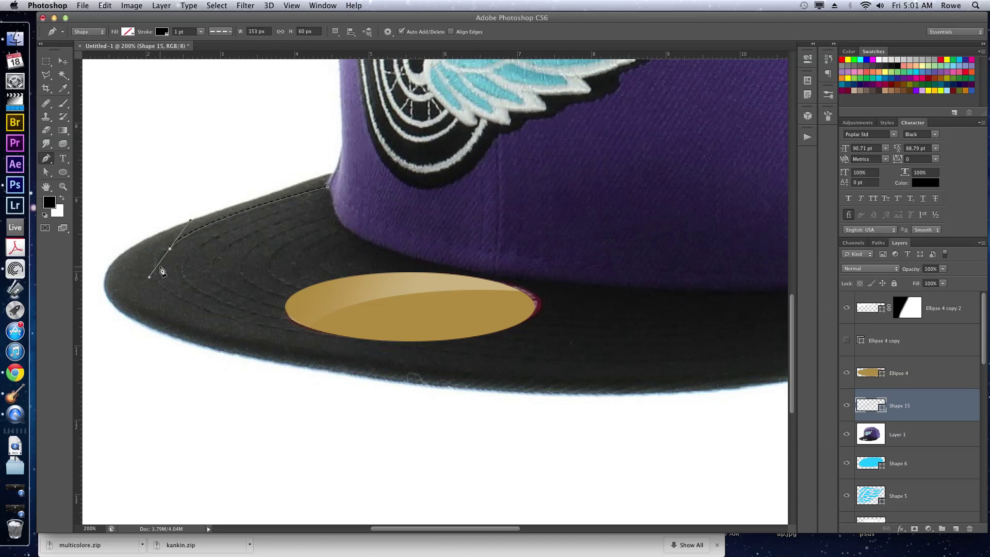
mouse_move(170, 292)
mouse_down()
mouse_move(188, 306)
mouse_move(178, 298)
mouse_up()
drag(346, 339, 444, 356)
scroll(444, 356, right, 10)
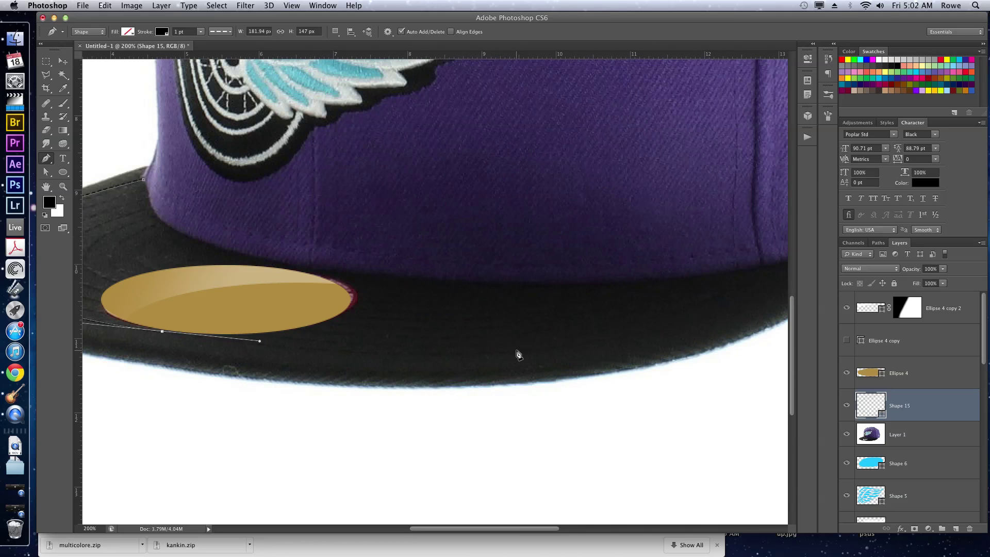
drag(516, 351, 392, 398)
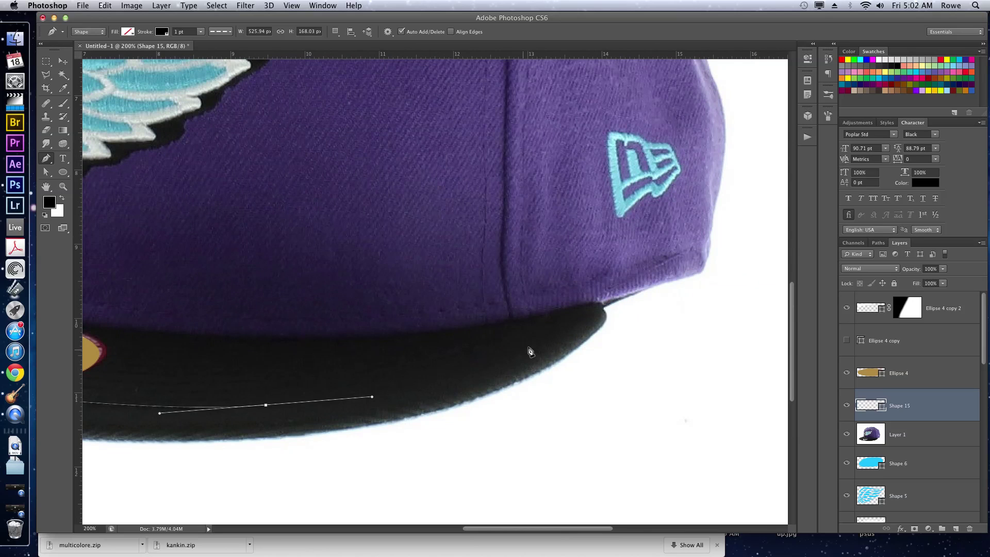
drag(521, 350, 551, 336)
click(571, 304)
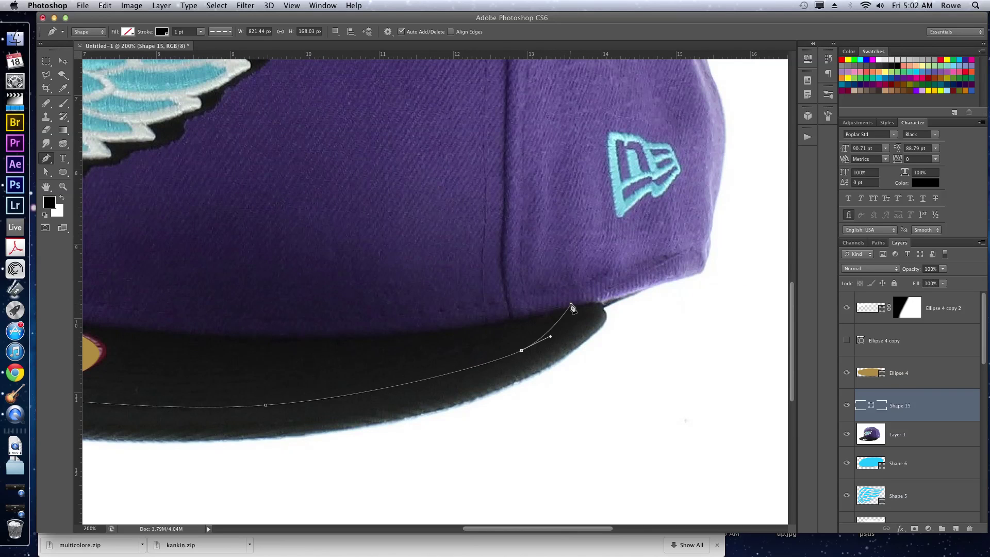
Step: Curve the path back across the brim and close it at the starting anchor
scroll(330, 325, left, 10)
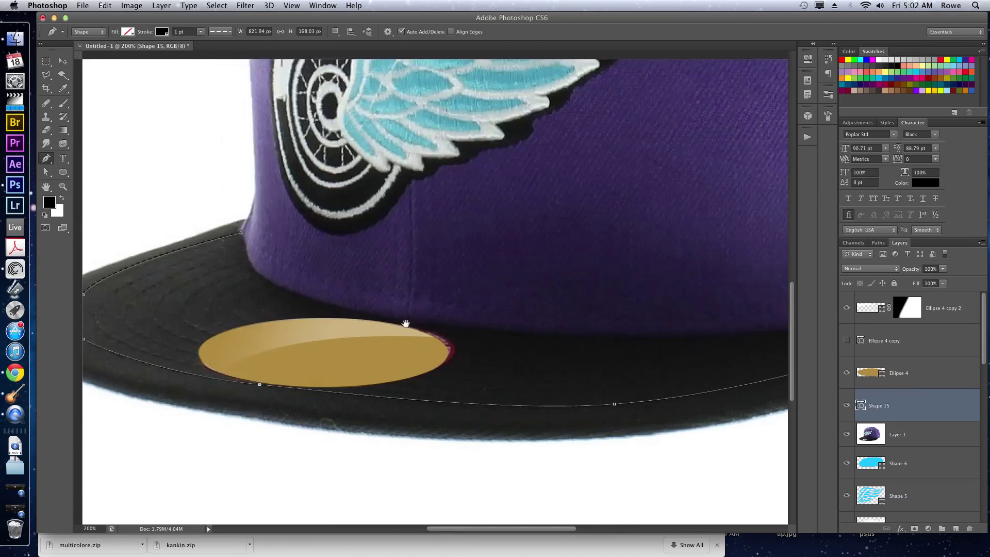
scroll(330, 323, right, 7)
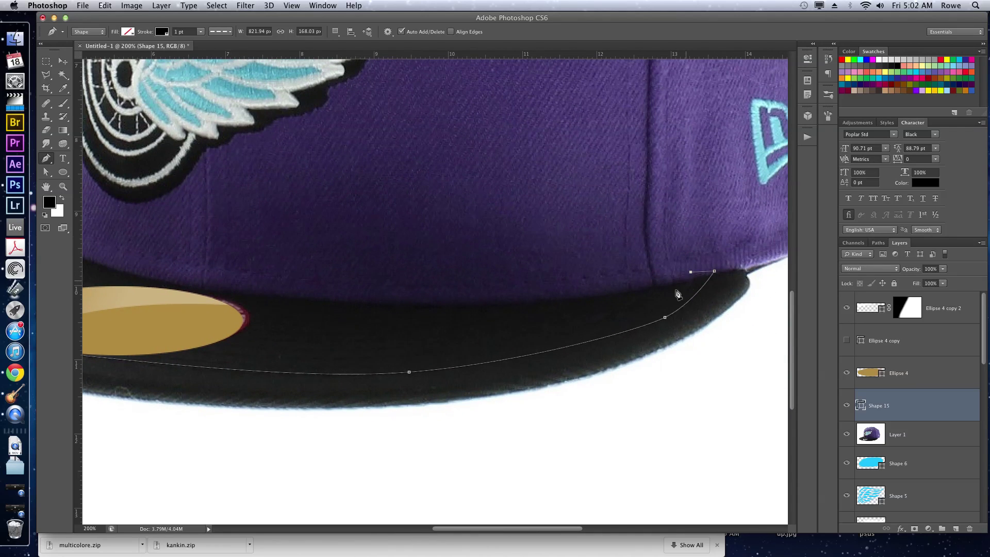
drag(486, 353, 316, 371)
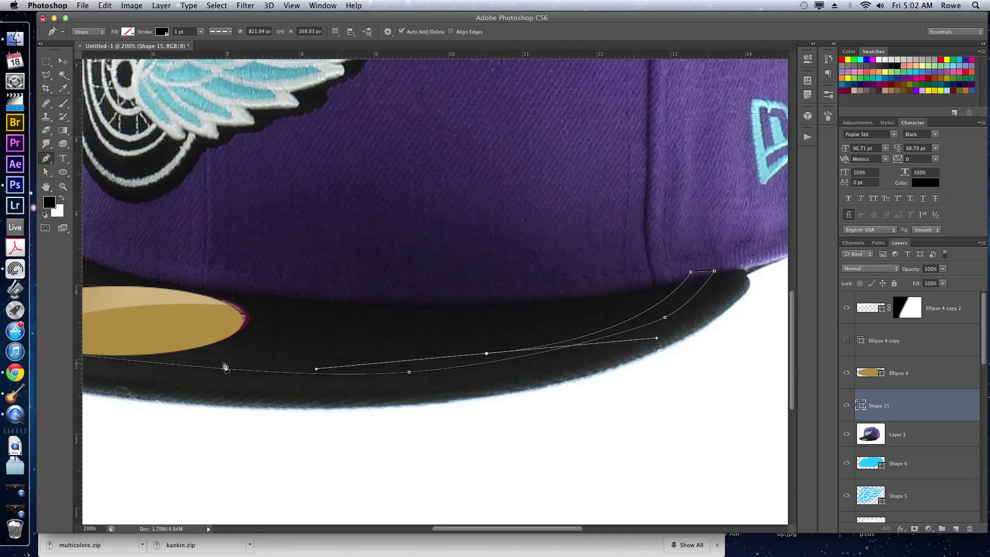
drag(163, 356, 143, 357)
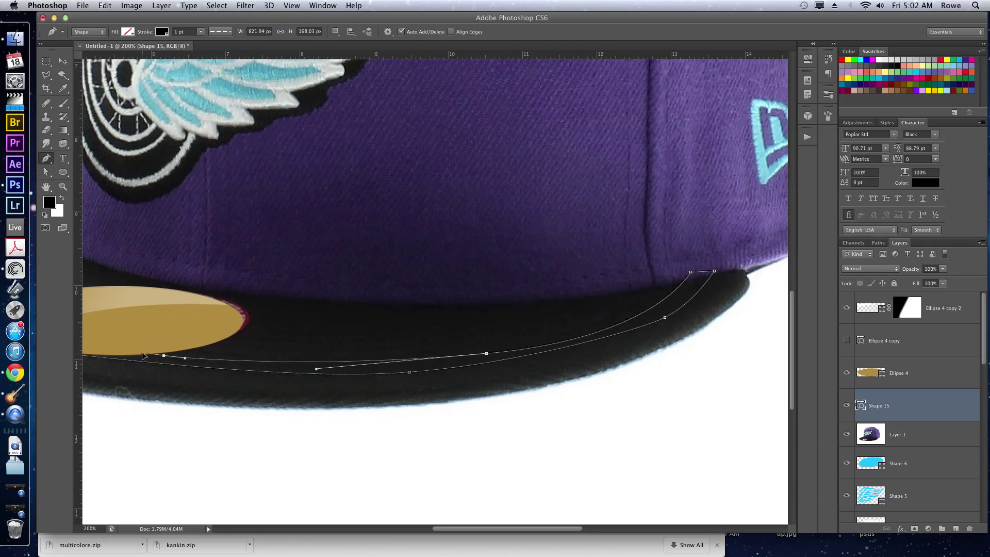
drag(202, 345, 612, 361)
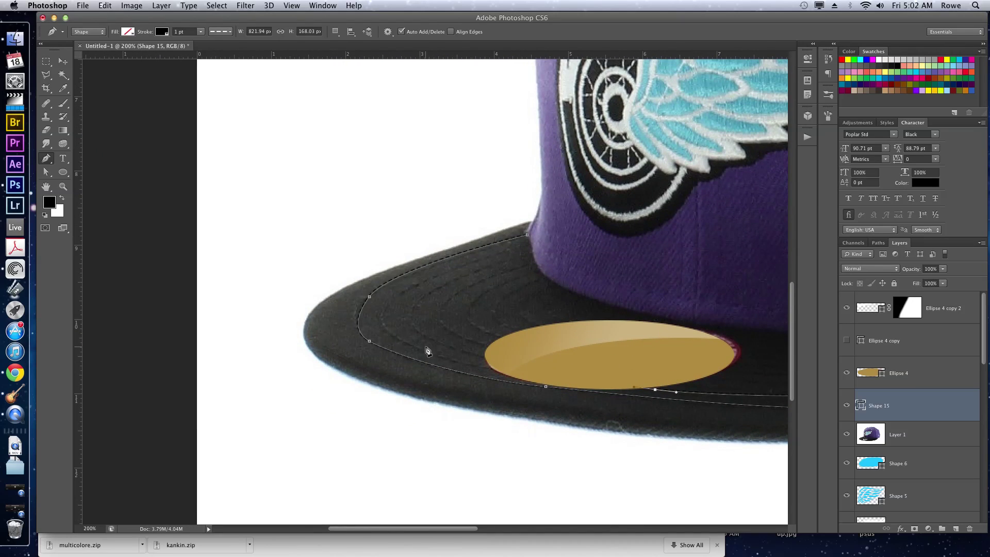
drag(416, 346, 369, 321)
drag(409, 287, 436, 274)
click(527, 236)
click(546, 247)
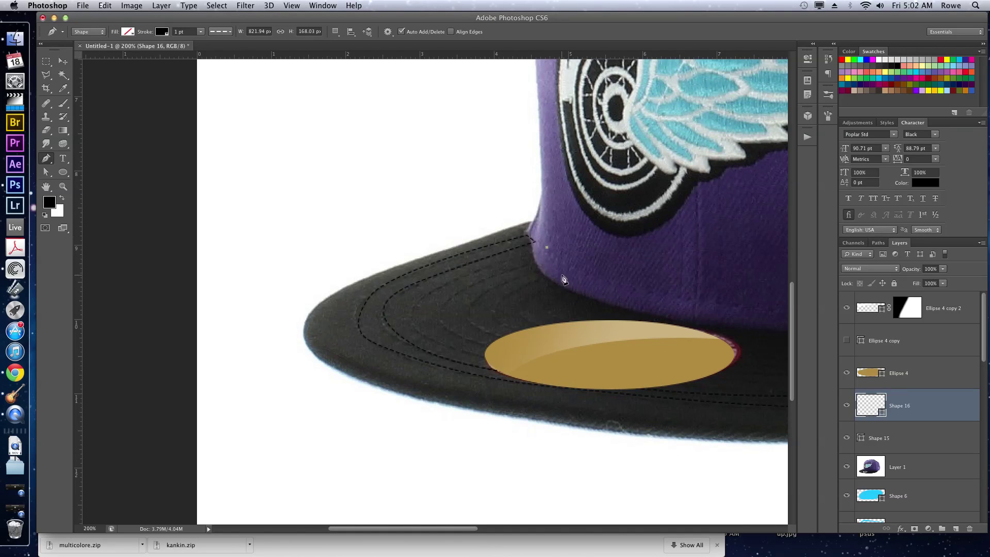
Step: Undo the stray point, duplicate Shape 15, and scale the copy to 87% width, 93% height
key(super+z)
key(super+j)
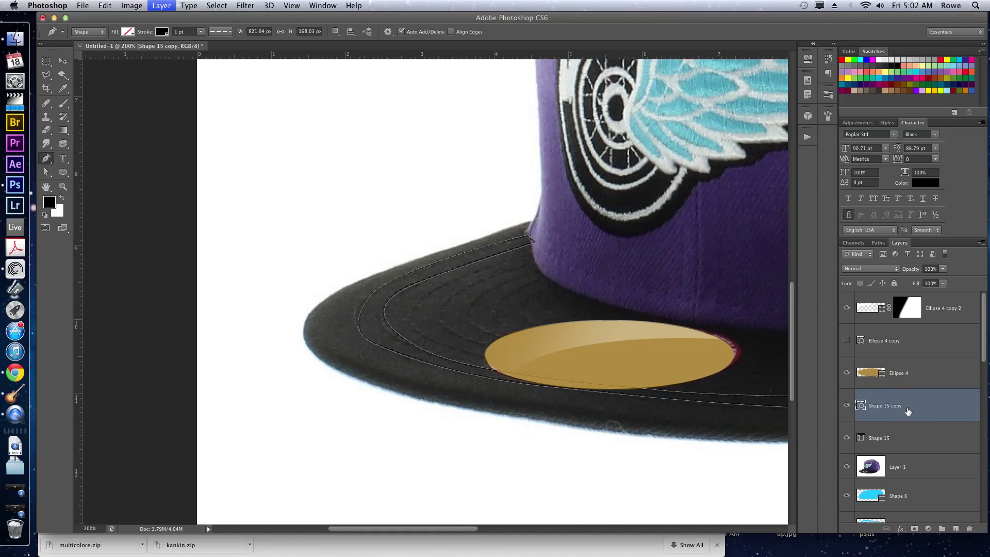
key(super+t)
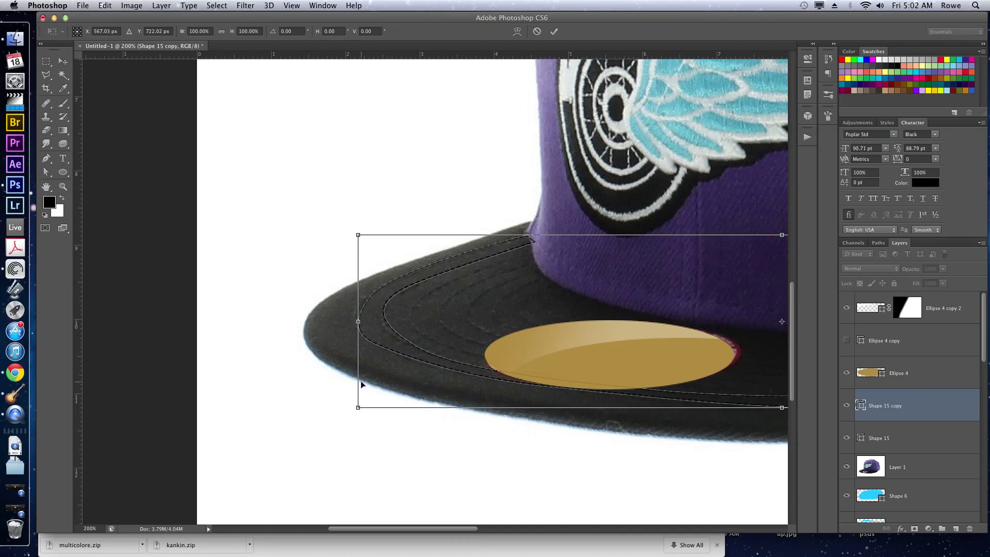
drag(357, 406, 412, 394)
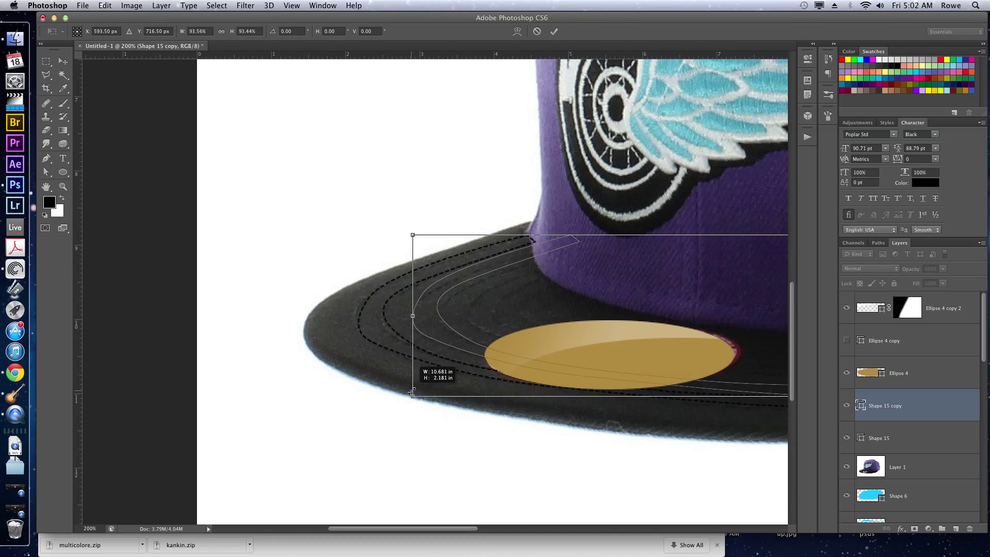
drag(598, 307, 451, 320)
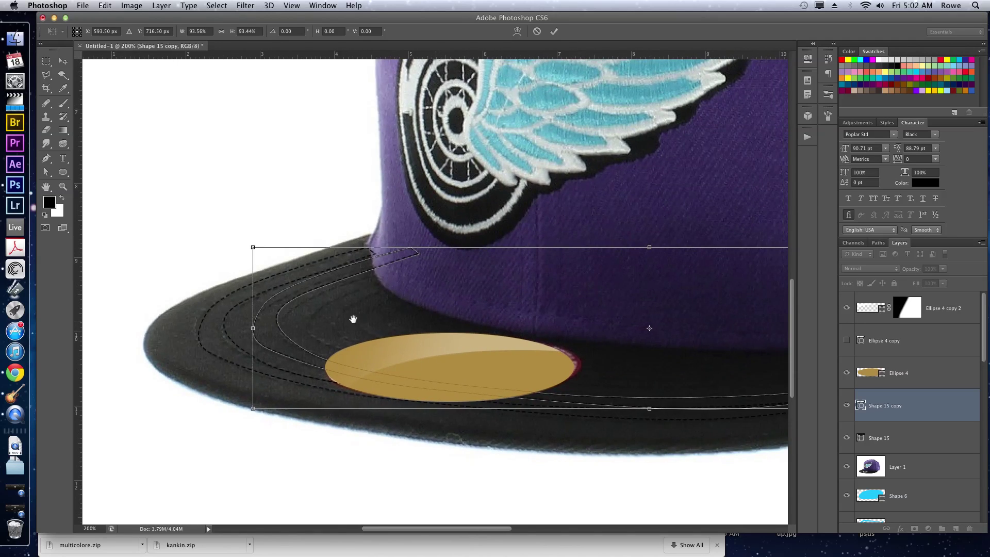
drag(614, 299, 416, 301)
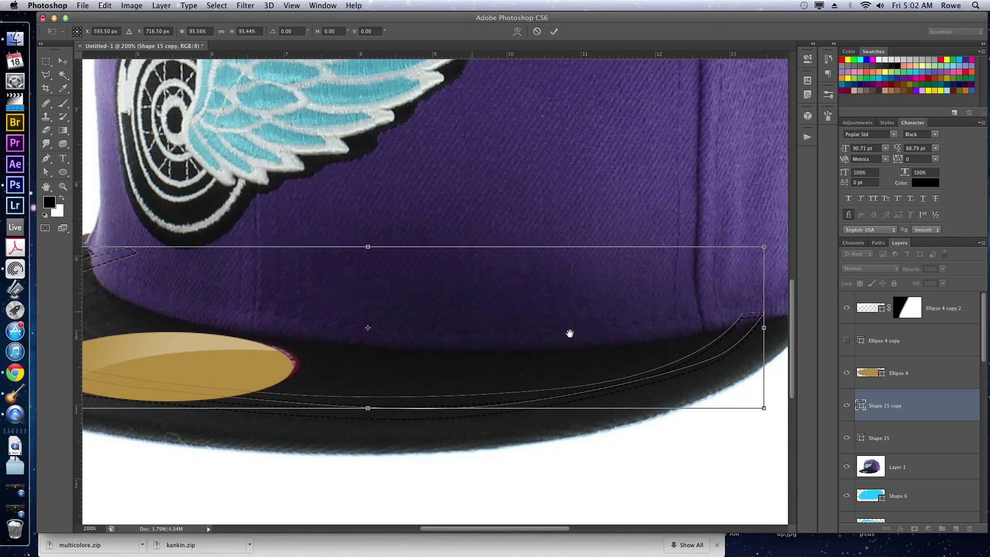
drag(764, 327, 710, 328)
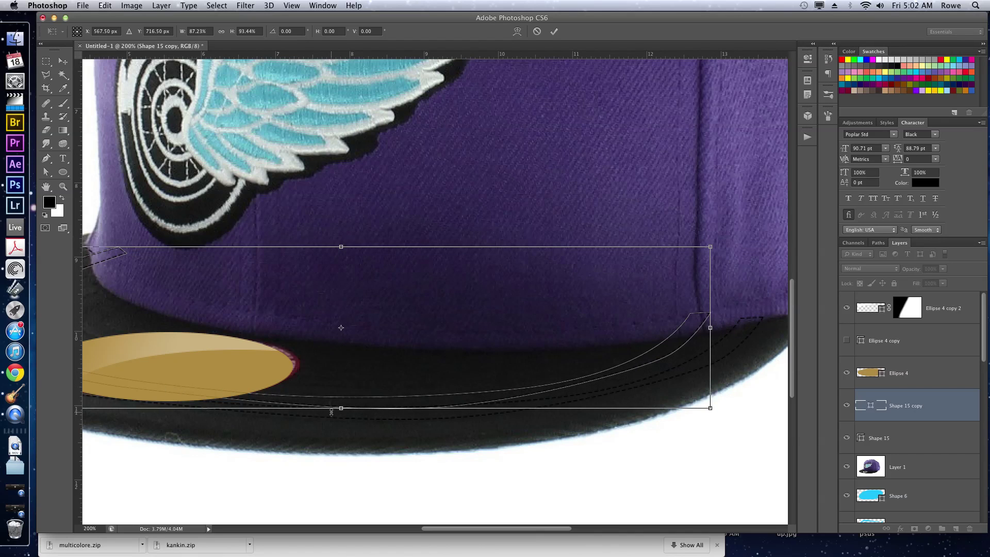
drag(331, 408, 363, 390)
Step: Commit the copied line's resize, then add an anchor point and bend its right section to the brim
key(Return)
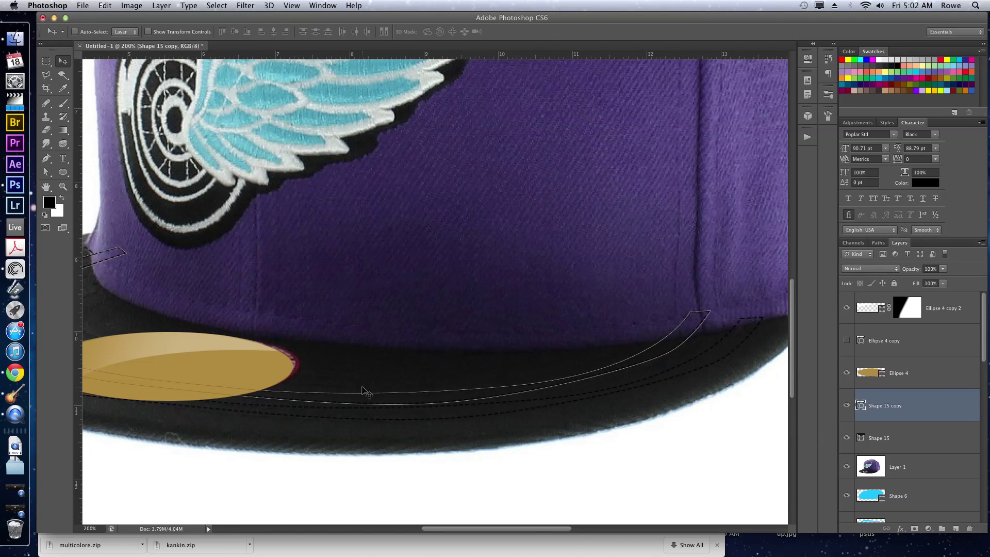
key(a)
click(595, 380)
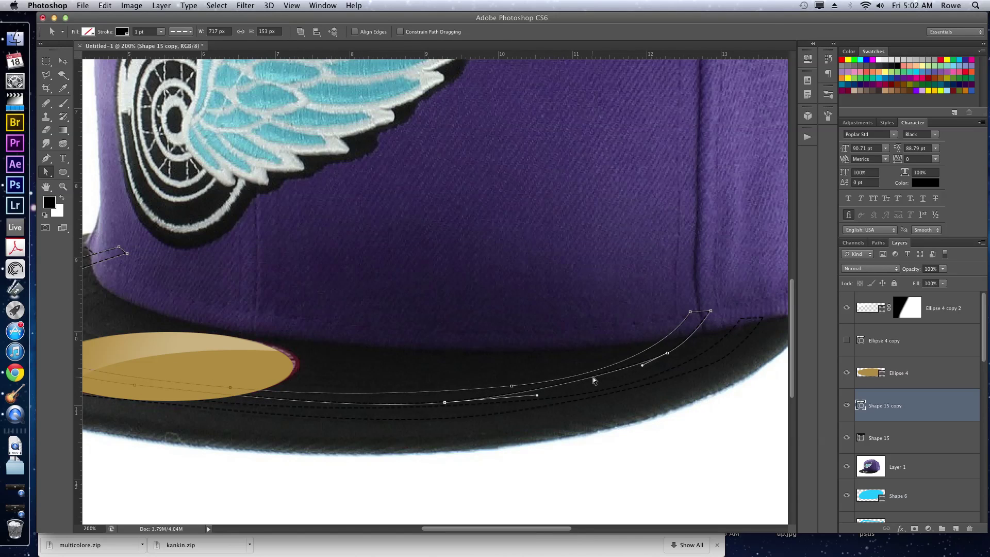
right_click(595, 381)
click(599, 382)
drag(594, 378, 596, 378)
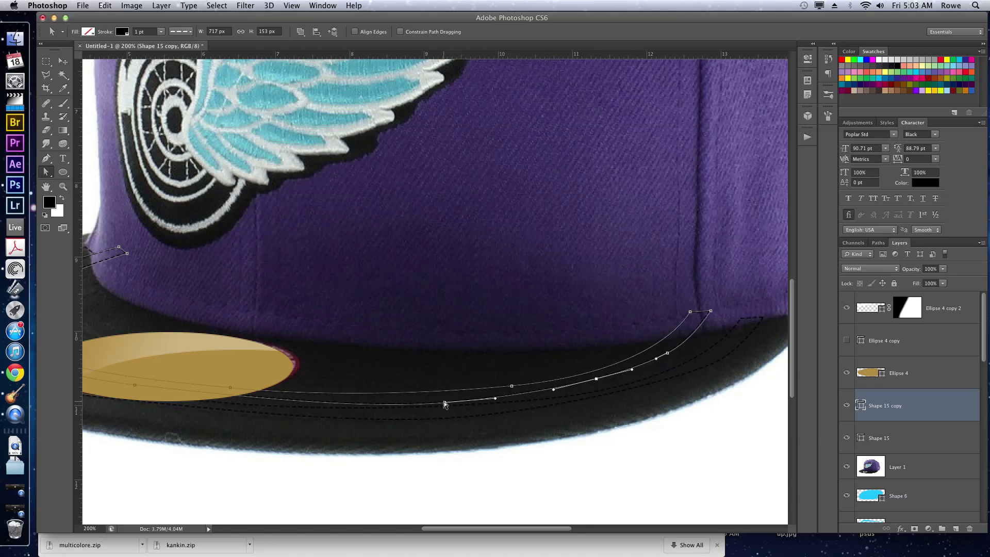
drag(446, 402, 447, 398)
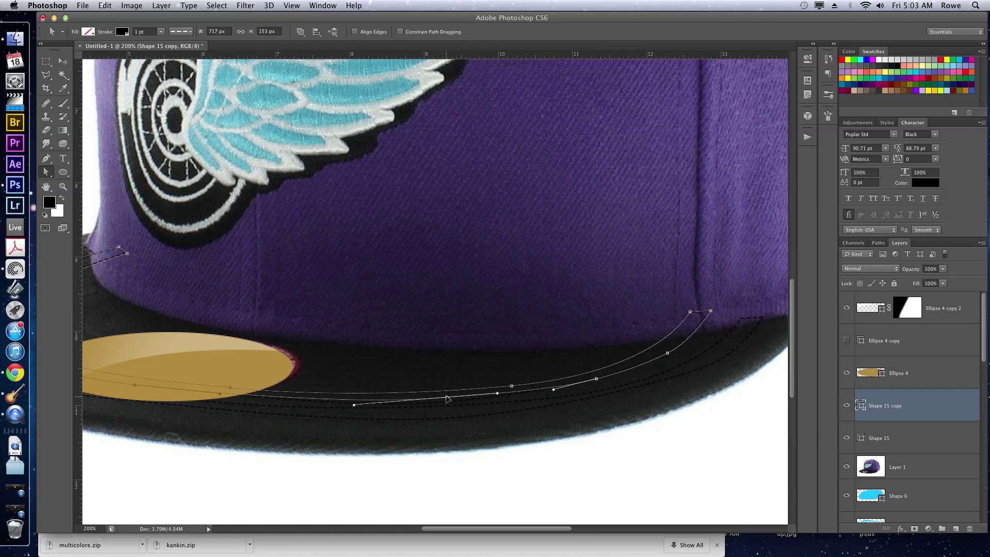
Step: Add an anchor on the left curve and adjust the left-end points to follow the brim
drag(334, 362, 630, 389)
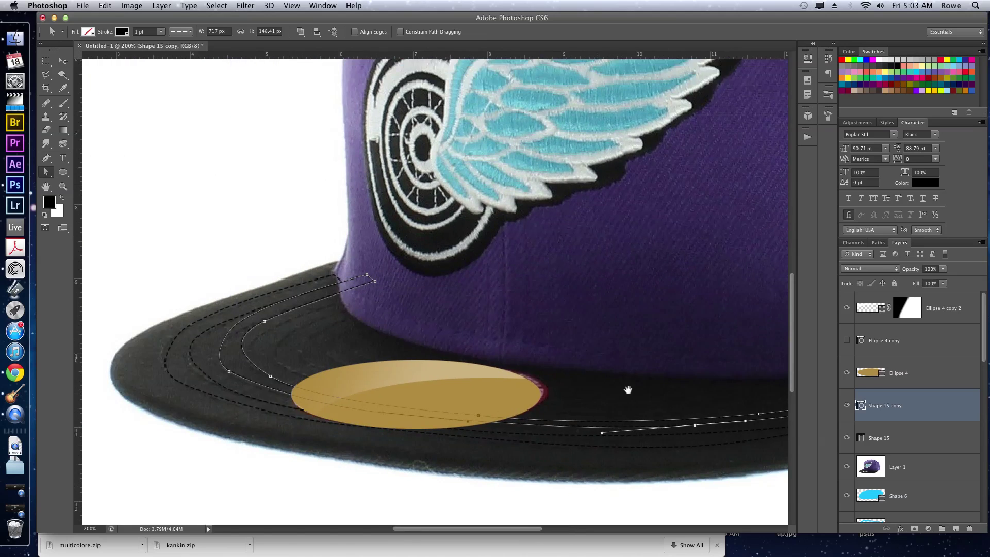
drag(396, 383, 499, 370)
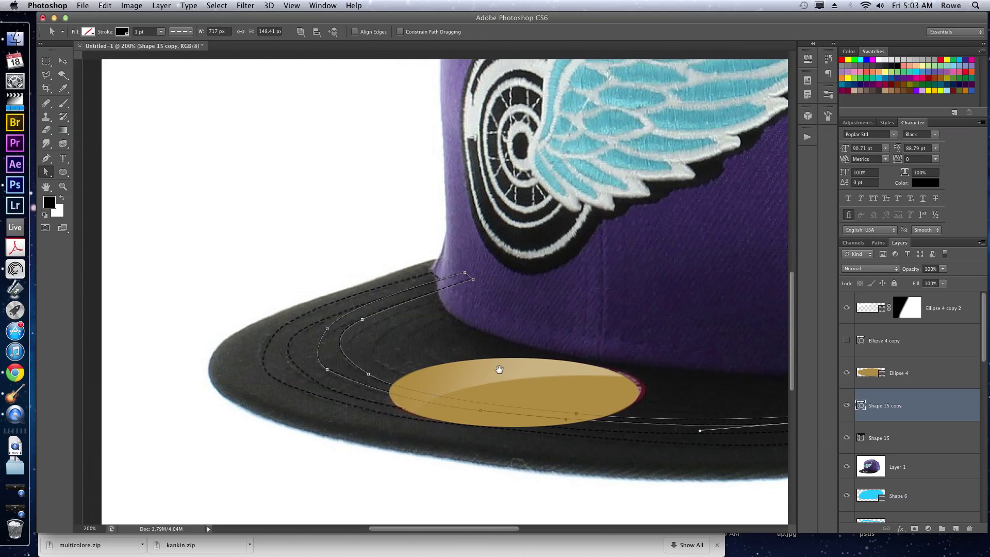
right_click(387, 302)
click(398, 303)
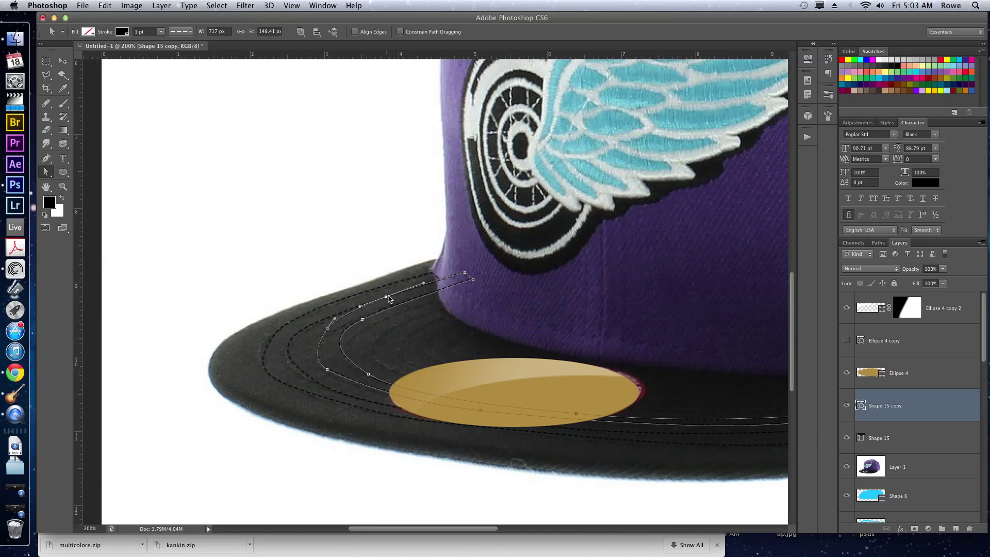
drag(387, 297, 389, 300)
drag(473, 279, 468, 276)
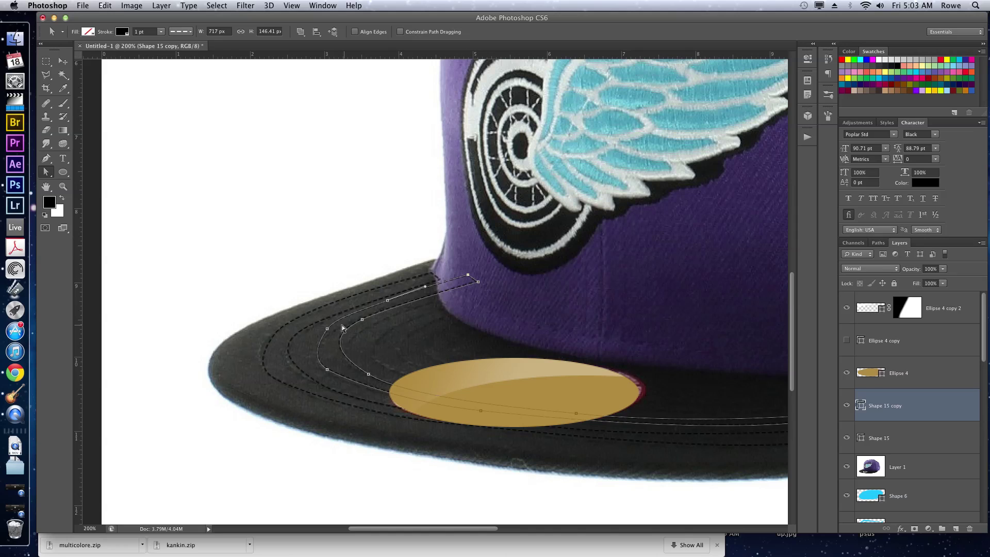
mouse_move(327, 329)
mouse_down()
mouse_move(302, 366)
mouse_move(312, 338)
mouse_up()
drag(309, 364, 309, 366)
click(453, 300)
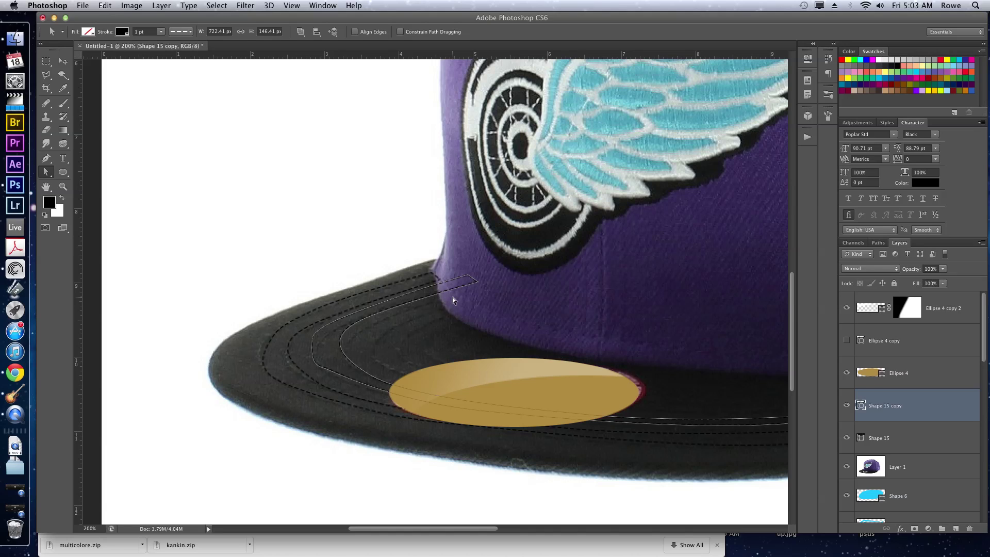
Step: Drag the Shape 15 copy stitch-line anchors and handles so the line follows the brim's curve
click(320, 367)
drag(330, 372, 349, 380)
drag(312, 340, 316, 347)
click(337, 380)
drag(349, 381, 358, 385)
drag(362, 322, 364, 328)
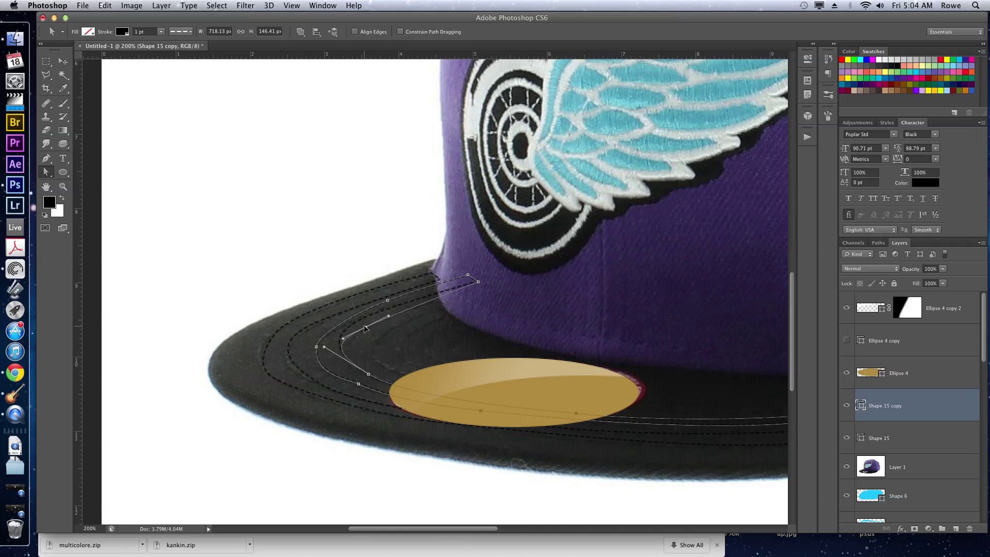
drag(388, 301, 390, 307)
Step: Add an anchor point to the stitch line, position it on the brim curve, and fit the cap on screen
right_click(342, 346)
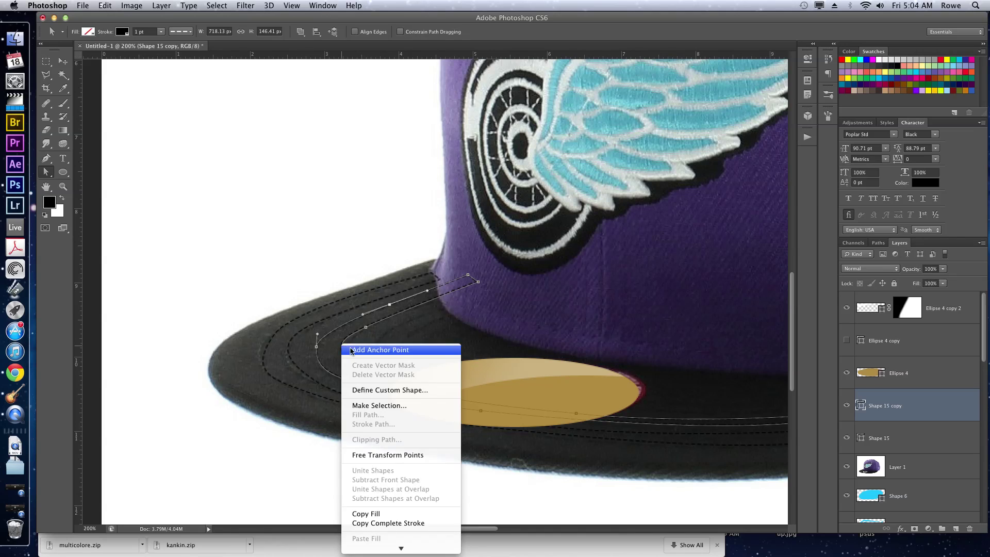
click(344, 349)
drag(342, 349, 346, 352)
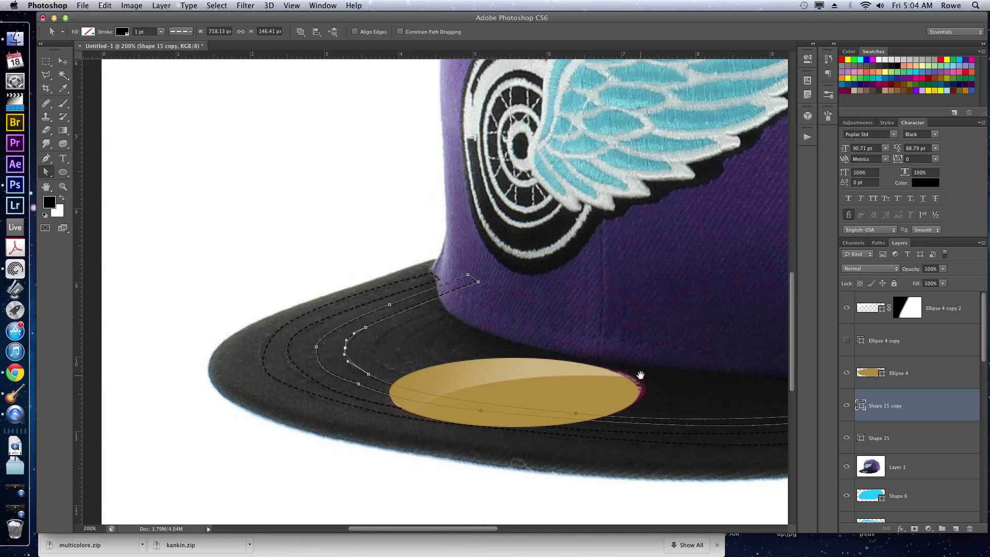
drag(640, 375, 426, 346)
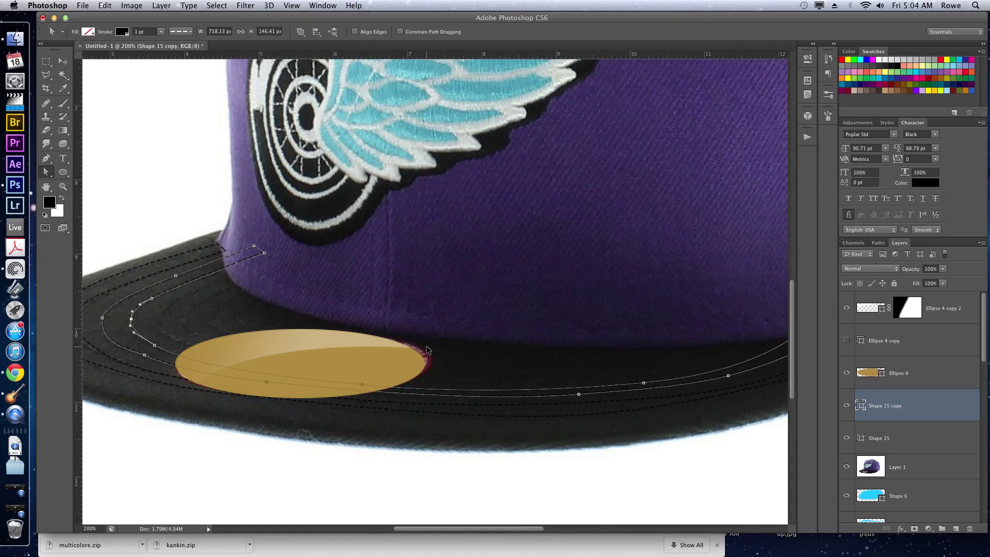
click(427, 351)
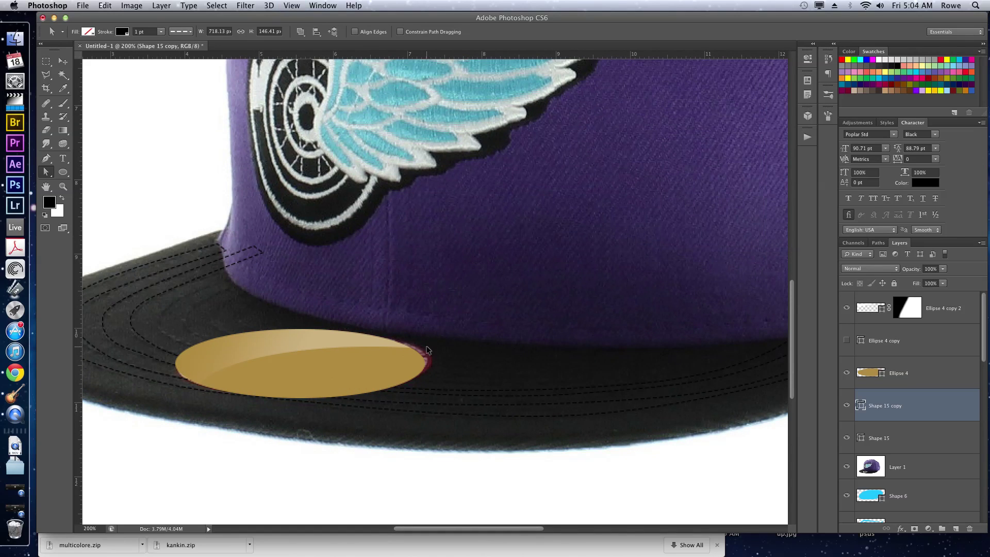
key(super+0)
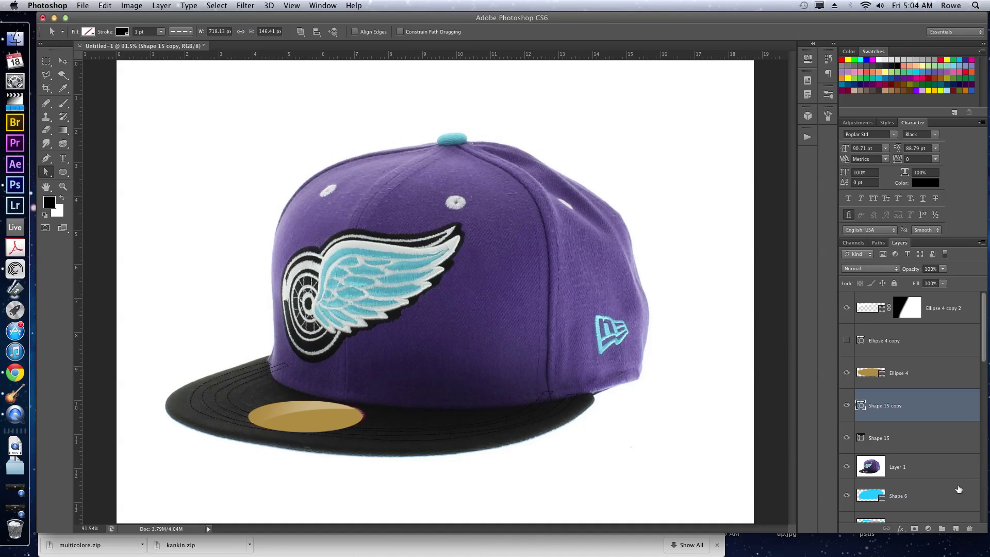
Step: Hide the Layer 1 cap photo and select both stitching line layers
click(849, 469)
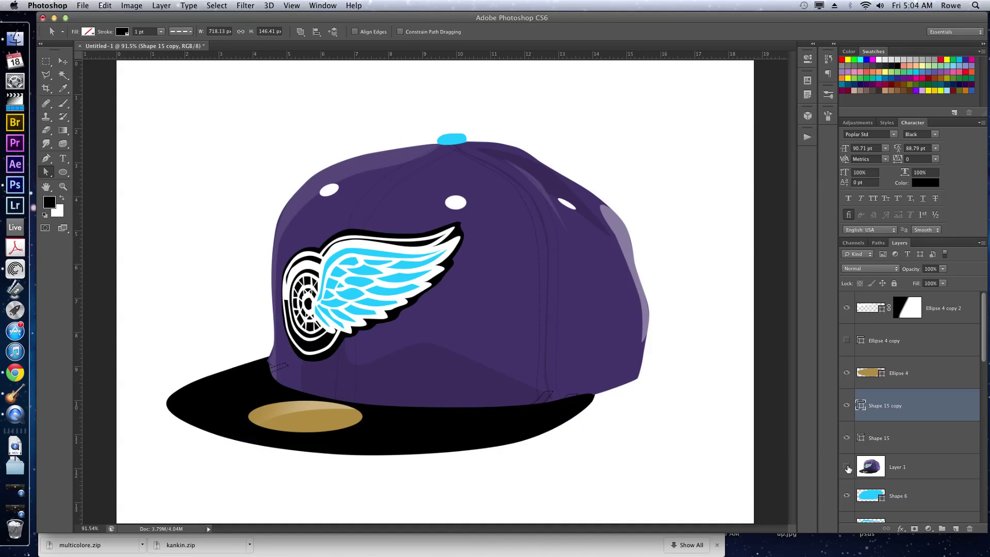
shift+click(918, 436)
drag(915, 403, 902, 452)
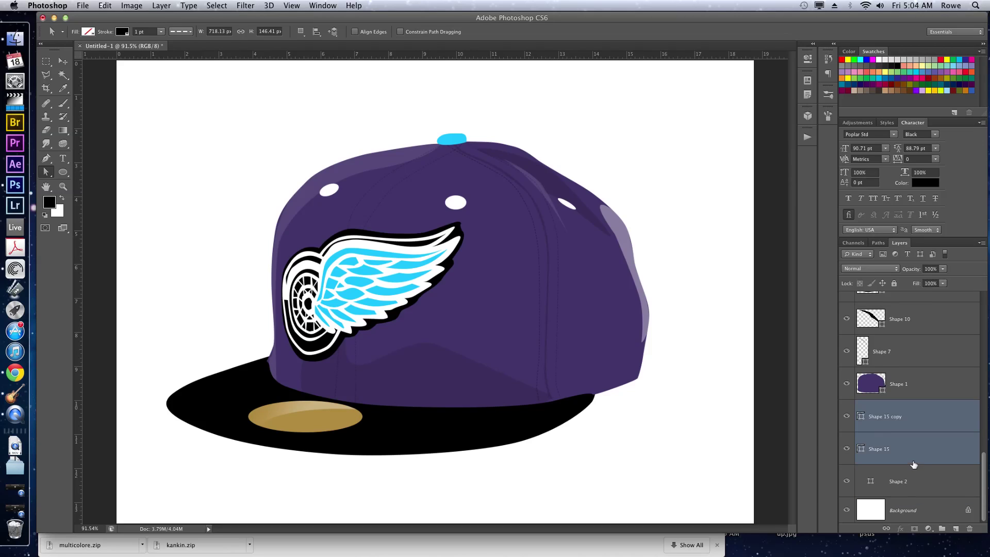
Step: Recolour the Shape 2 brim to near-black #0f0f0f in the Color Picker
click(867, 479)
double_click(870, 482)
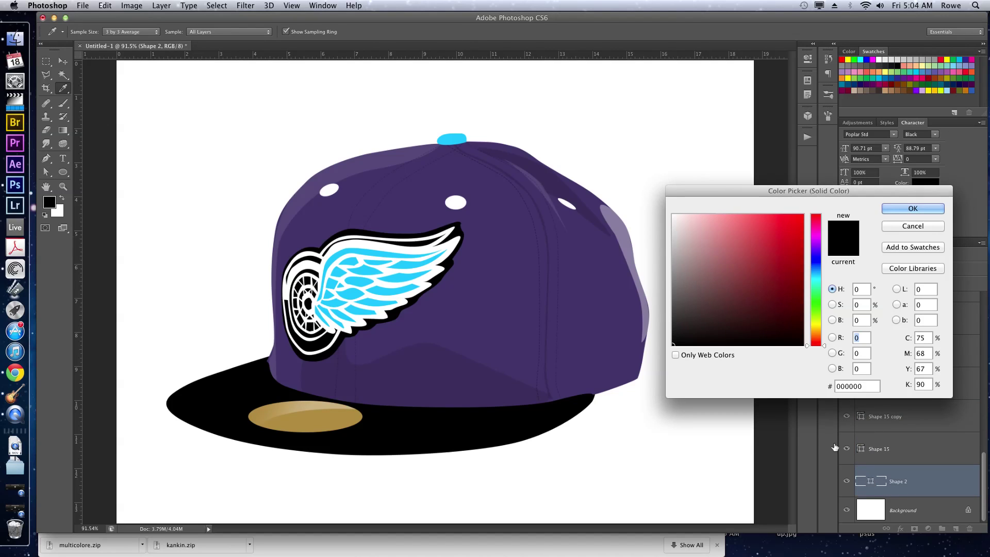
click(669, 335)
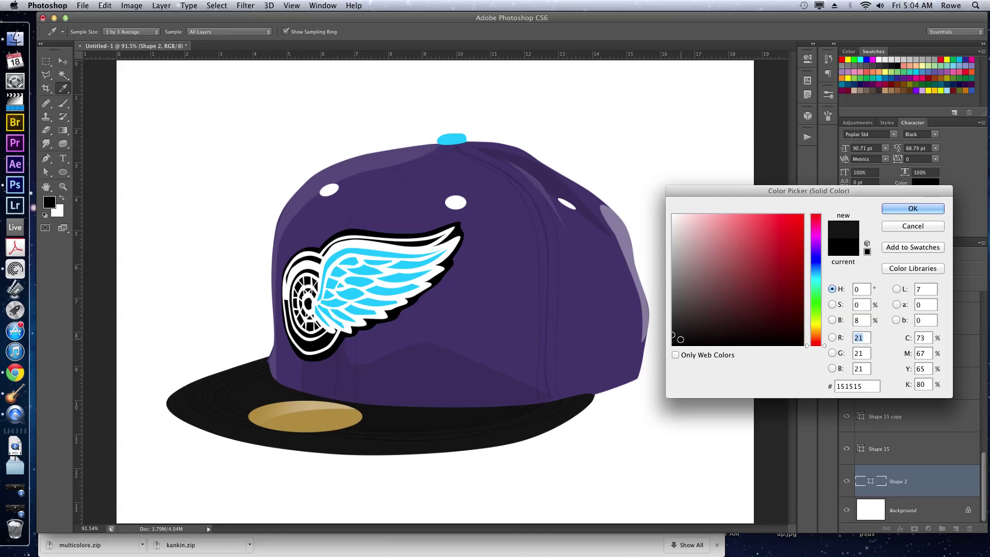
click(671, 339)
click(913, 208)
scroll(927, 332, up, 10)
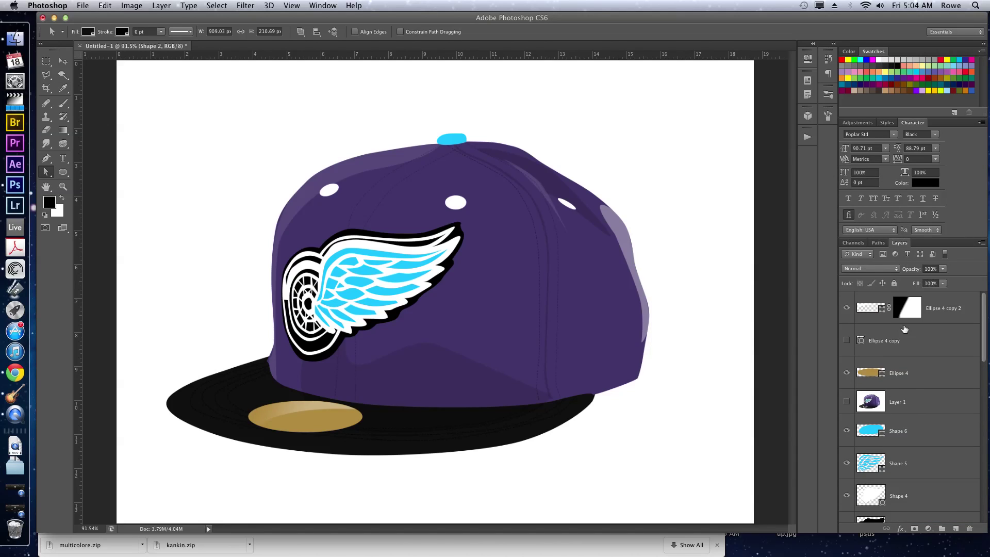
Step: Lower the Shape 15 copy stitching layer's opacity to 68%
key(v)
scroll(926, 402, down, 10)
scroll(933, 385, down, 5)
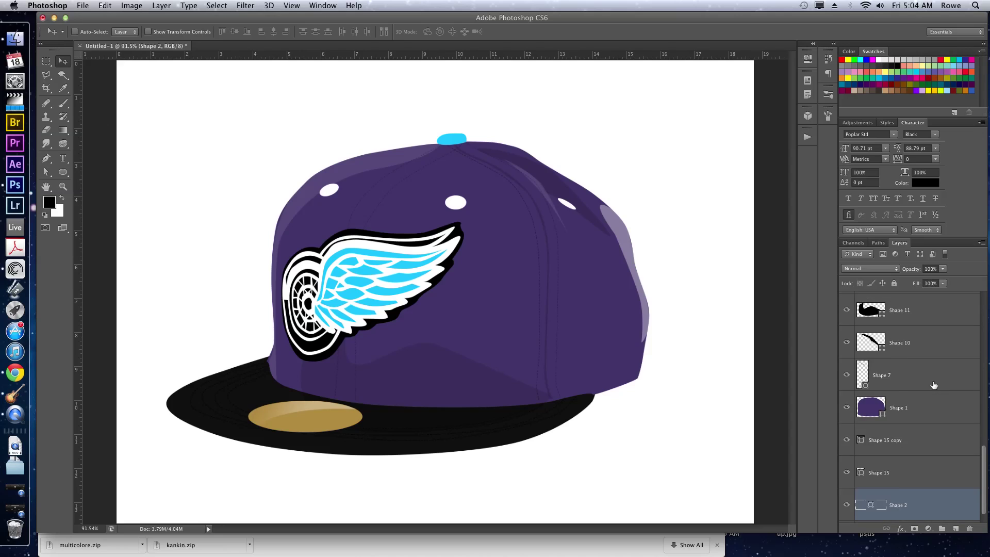
click(925, 415)
click(846, 418)
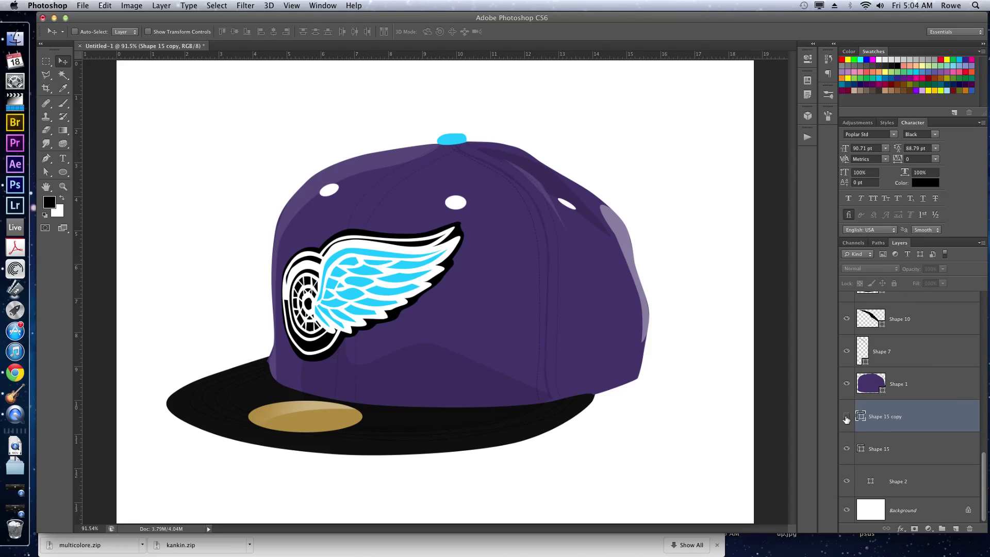
click(846, 418)
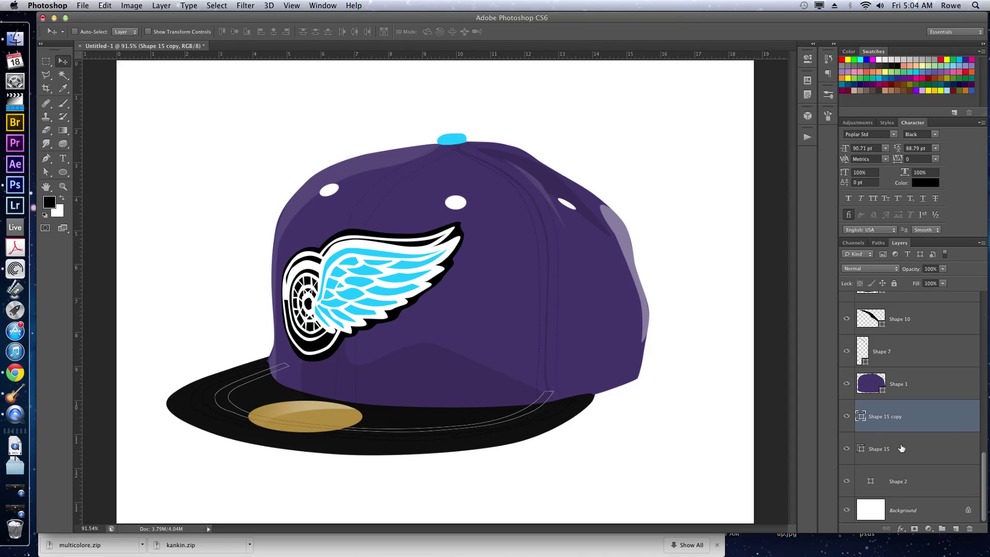
drag(918, 272, 902, 274)
Step: Fade Shape 15 to 43% opacity, reselect Shape 15 copy, and preview the brim
click(920, 448)
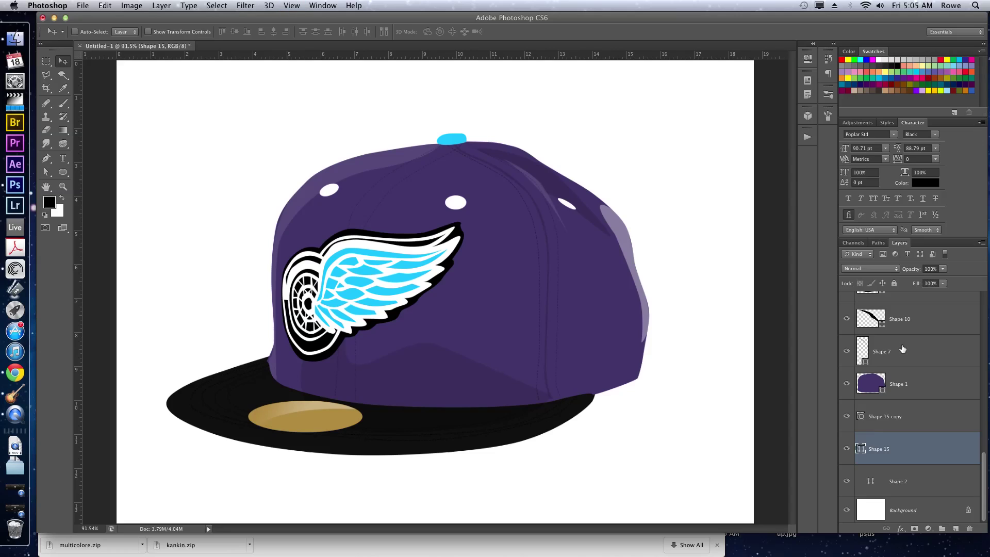
drag(917, 270, 892, 276)
click(929, 417)
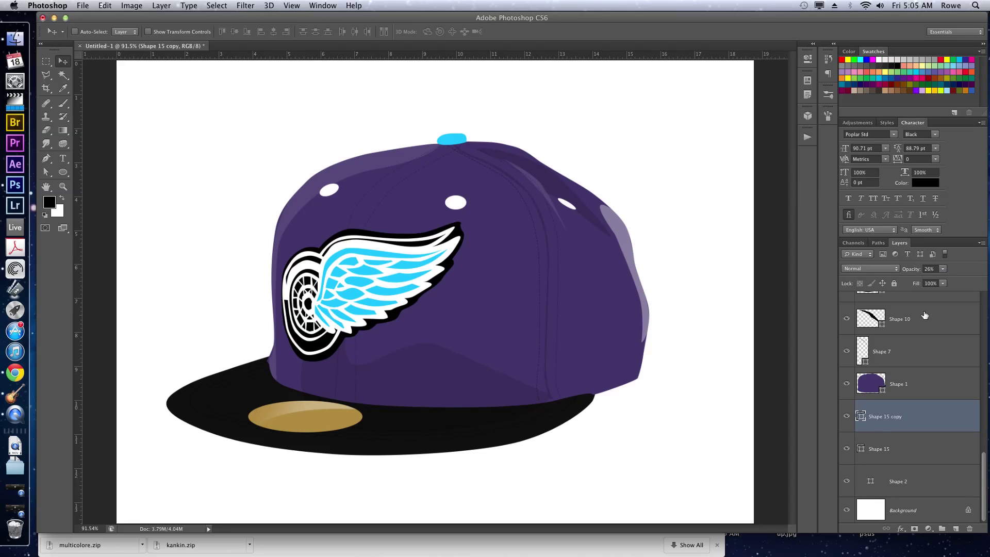
click(714, 386)
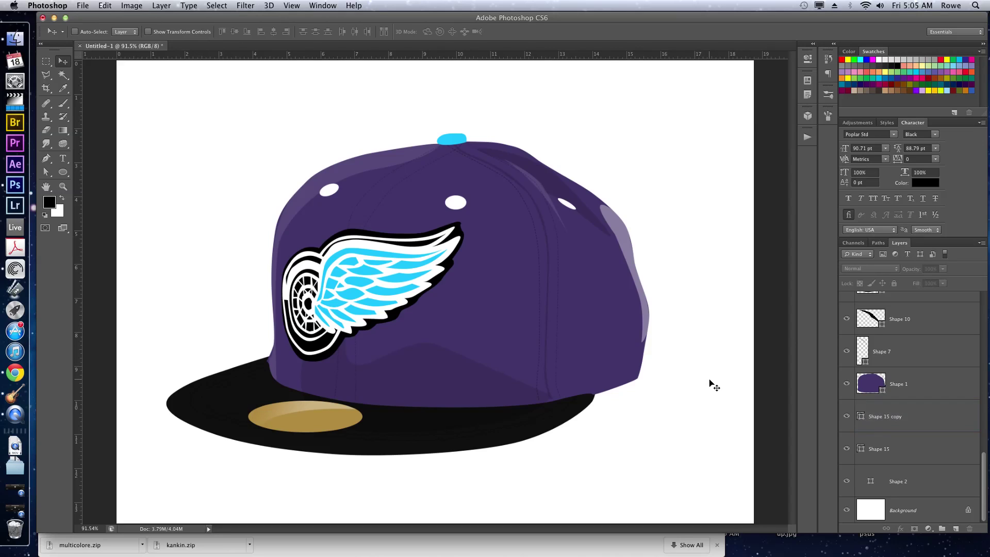
Step: Select Shape 8 and briefly hide the purple crown to check the layers beneath
super+click(501, 280)
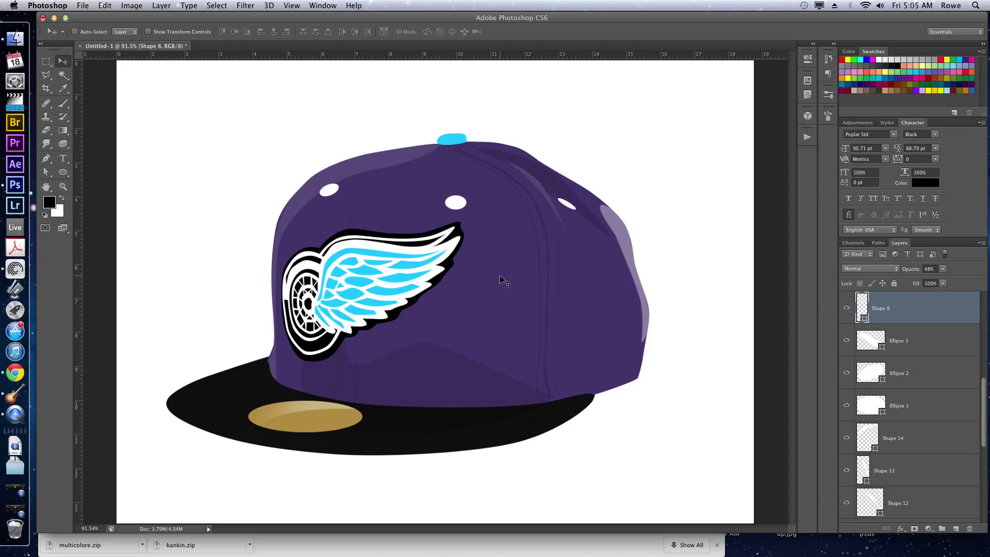
scroll(851, 407, down, 10)
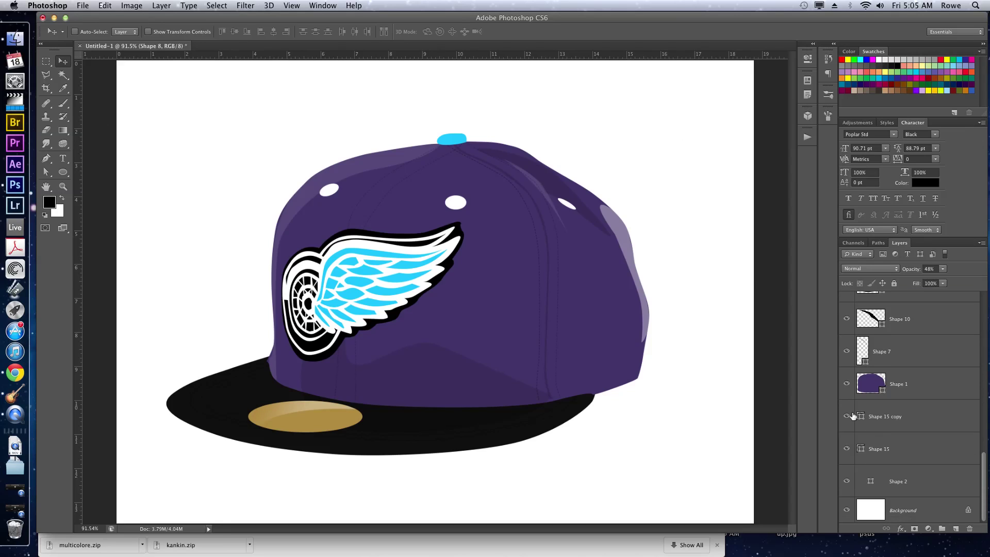
click(845, 381)
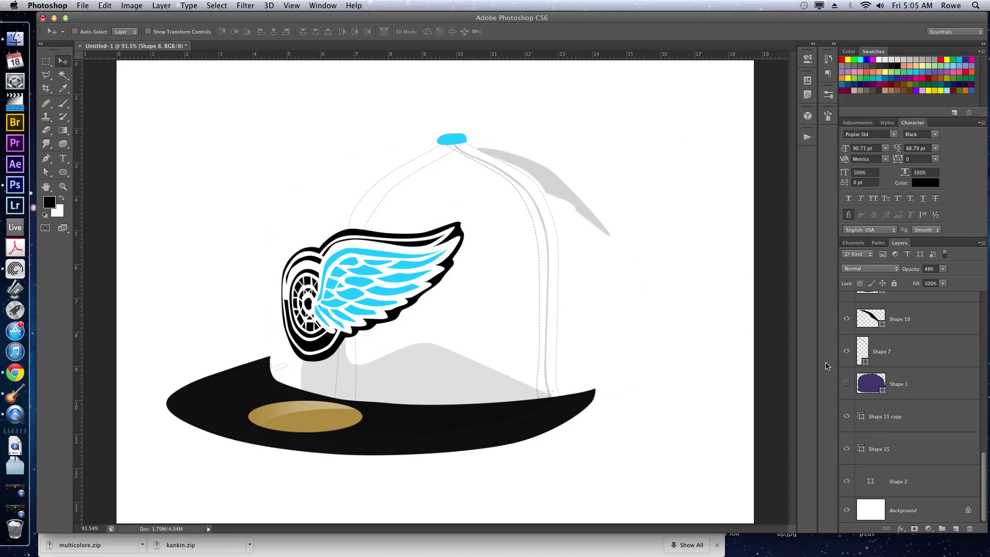
click(848, 389)
scroll(850, 399, up, 8)
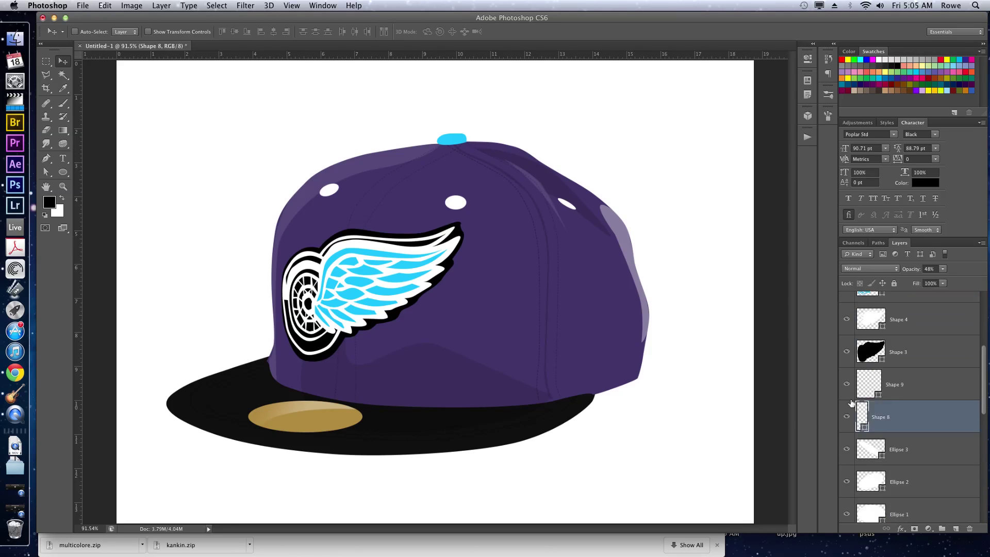
Step: Show the cap photo again and zoom in on the cap crown
click(847, 402)
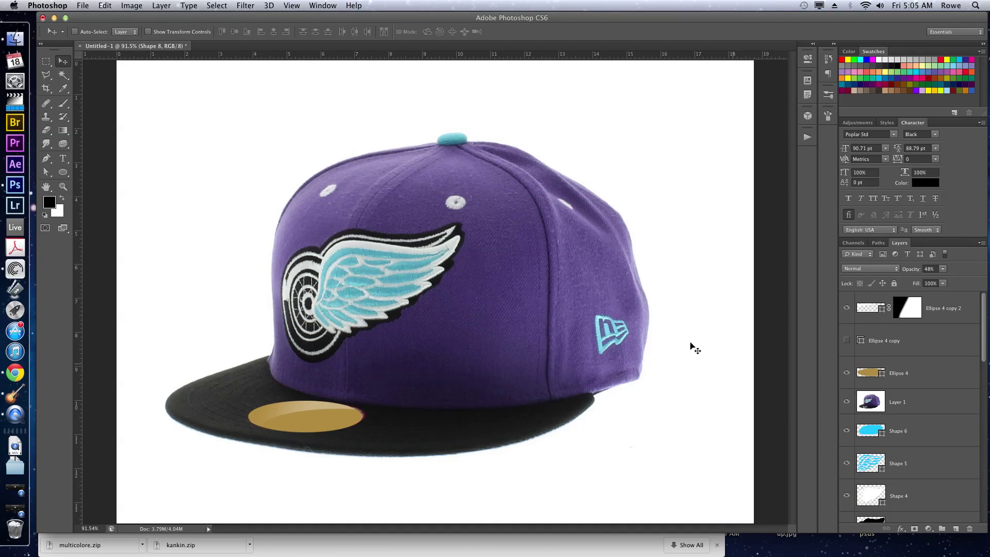
key(z)
click(415, 196)
click(416, 195)
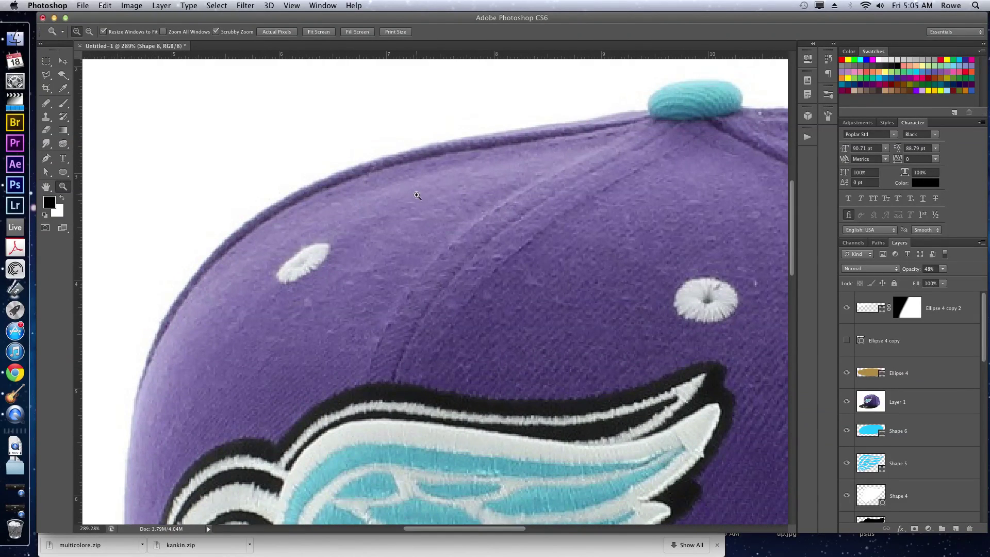
Step: Set the Pen shape fill to black with no stroke
key(p)
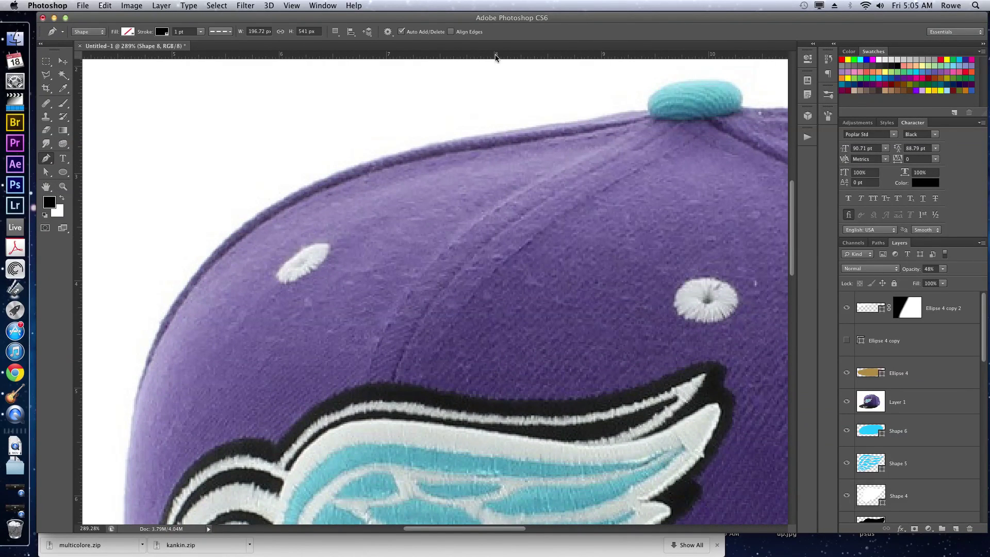
click(129, 33)
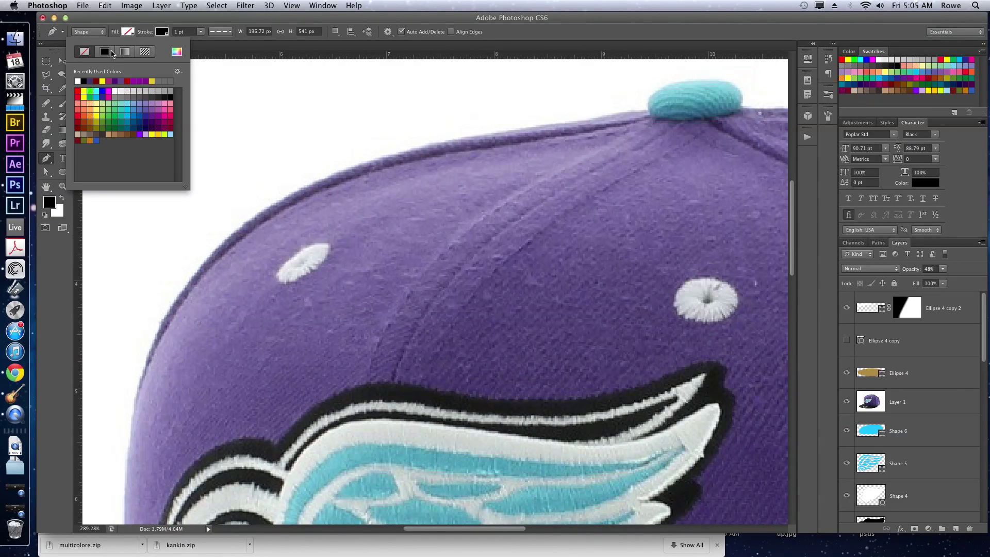
click(129, 32)
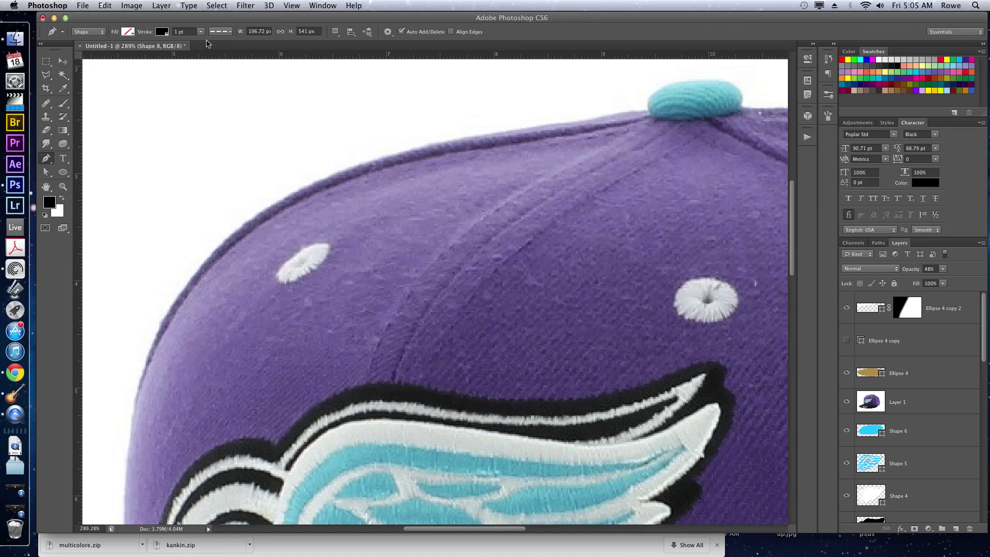
click(945, 311)
click(936, 344)
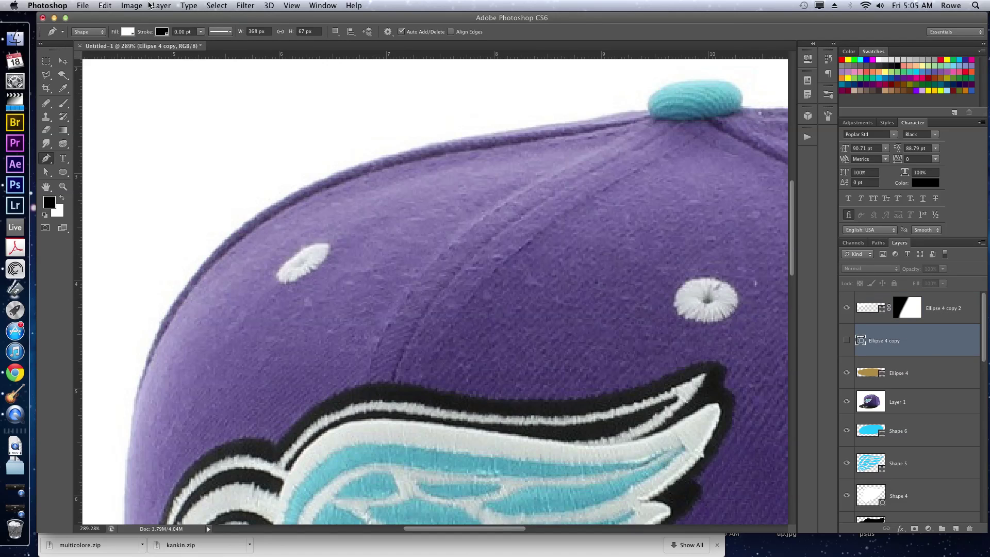
click(125, 33)
click(84, 81)
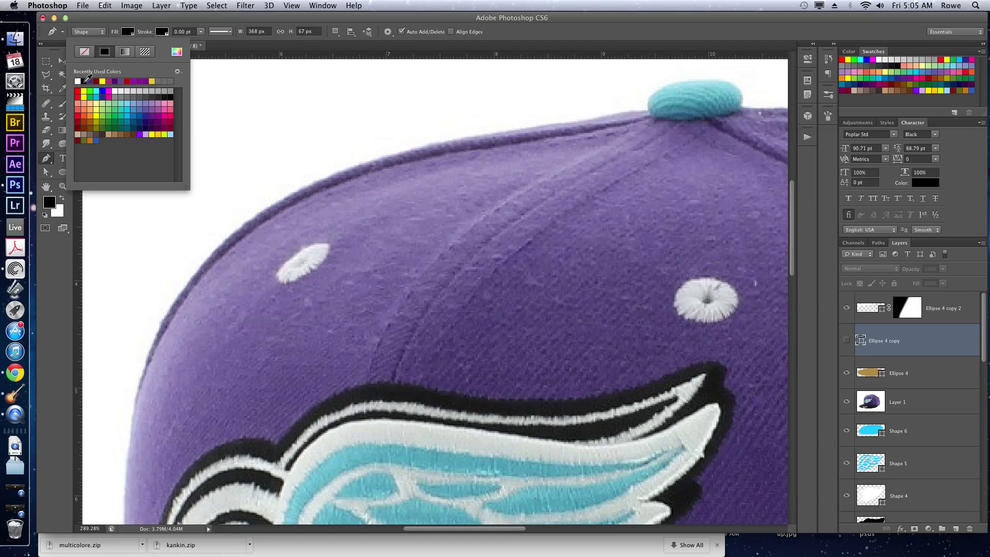
click(127, 32)
click(163, 32)
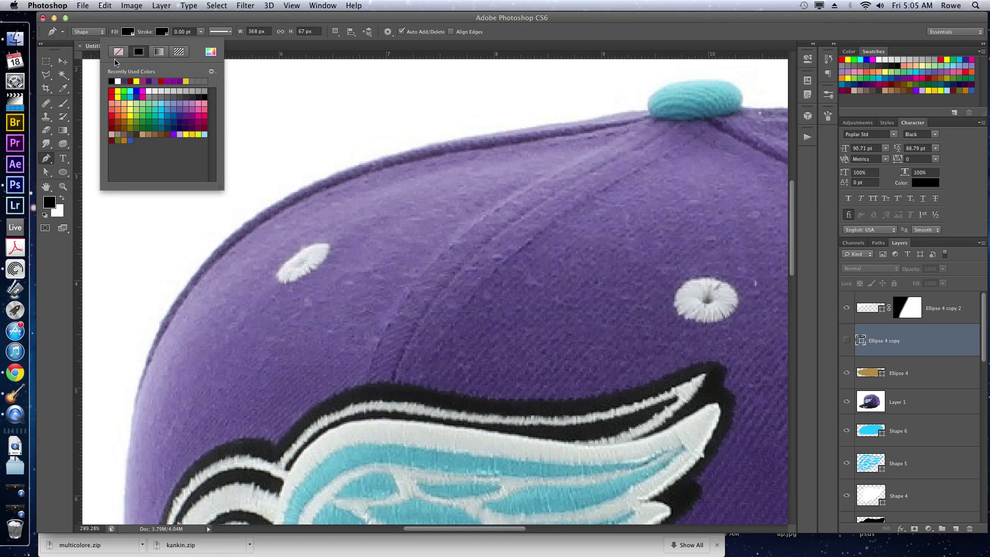
click(118, 52)
click(162, 32)
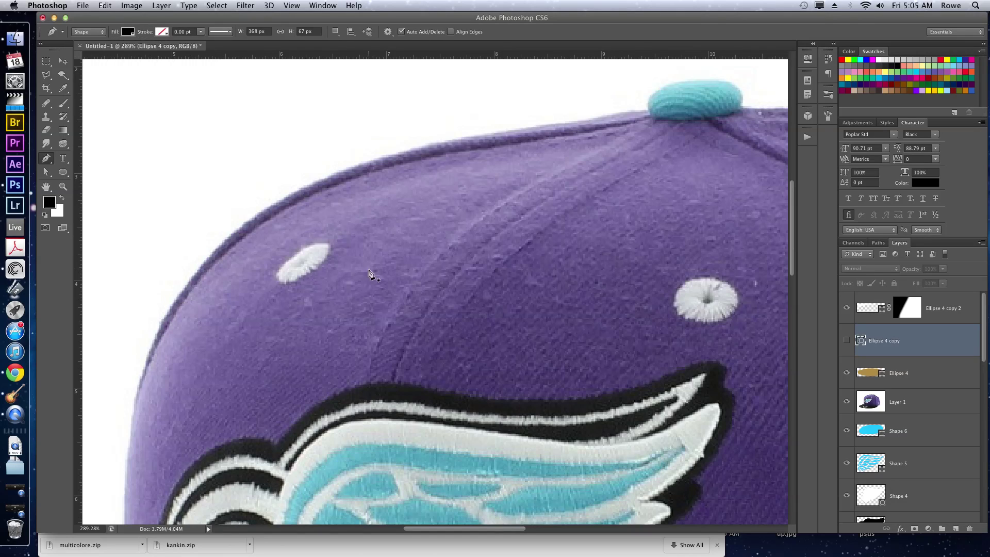
Step: Trace a thin sliver shape along the cap's curved top-left edge
click(653, 116)
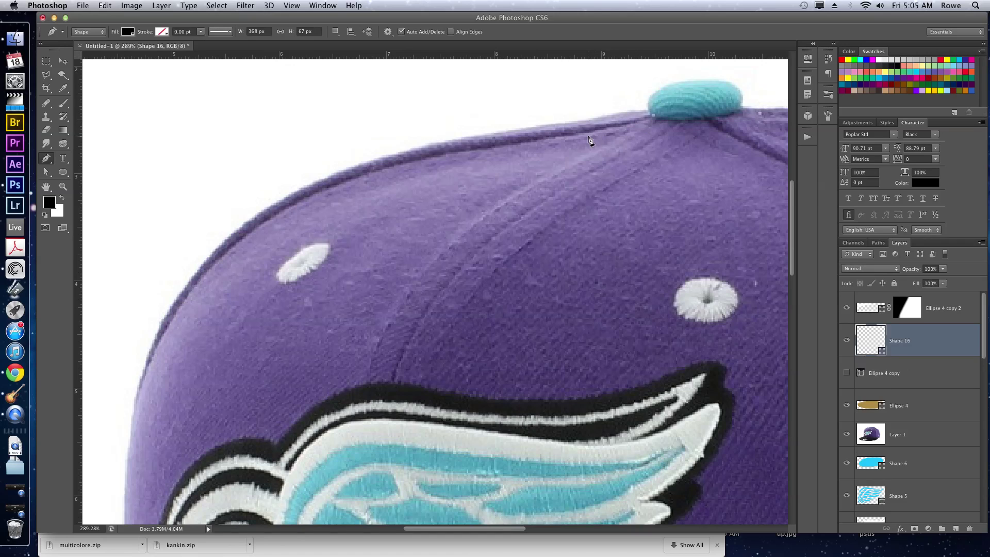
drag(578, 134, 550, 137)
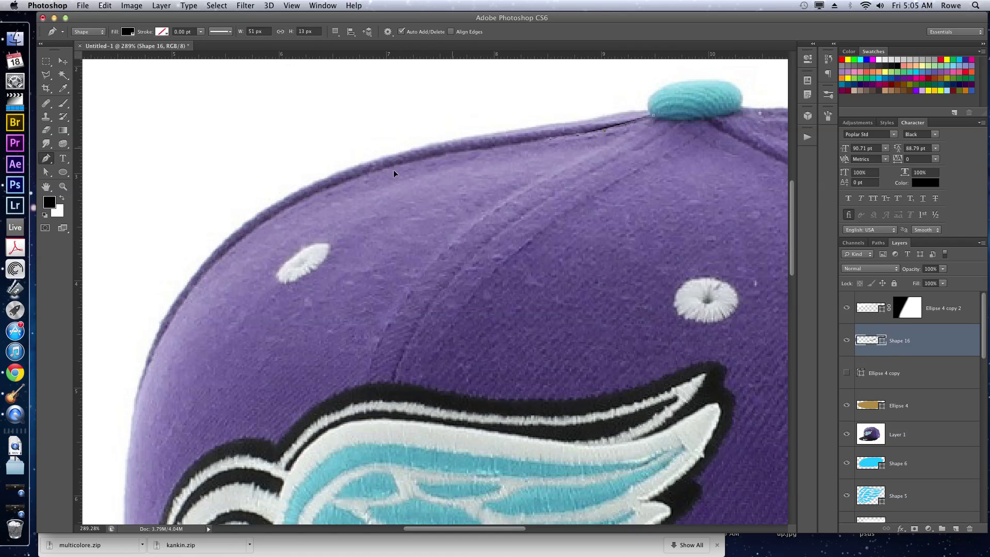
click(442, 150)
click(378, 170)
click(313, 190)
drag(223, 243, 201, 277)
drag(180, 311, 172, 314)
drag(149, 368, 141, 383)
click(137, 407)
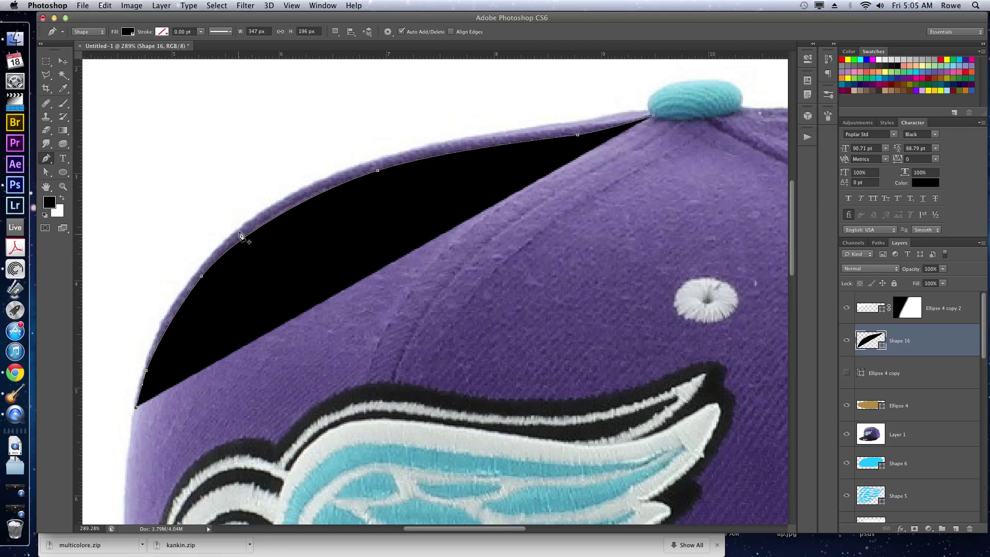
drag(313, 184, 317, 180)
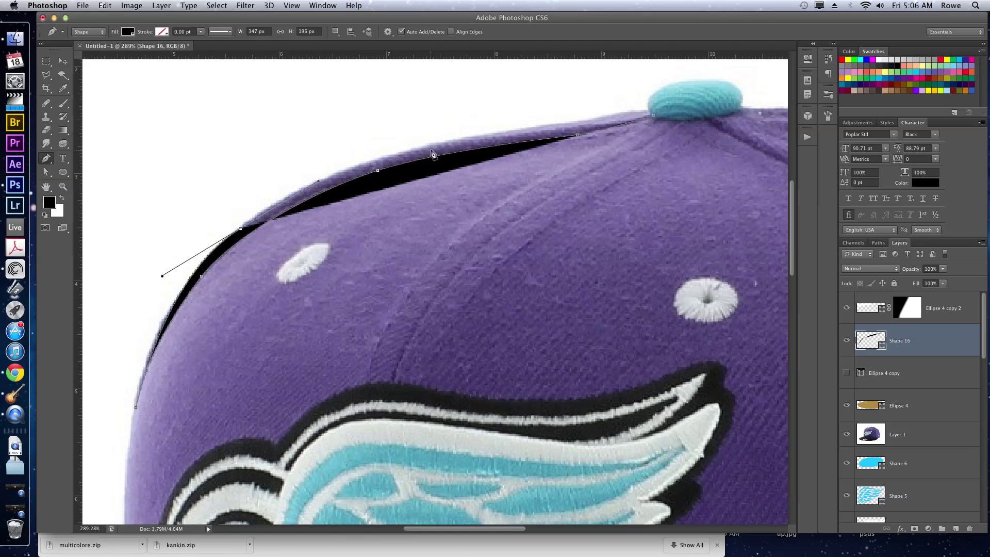
drag(444, 146, 538, 128)
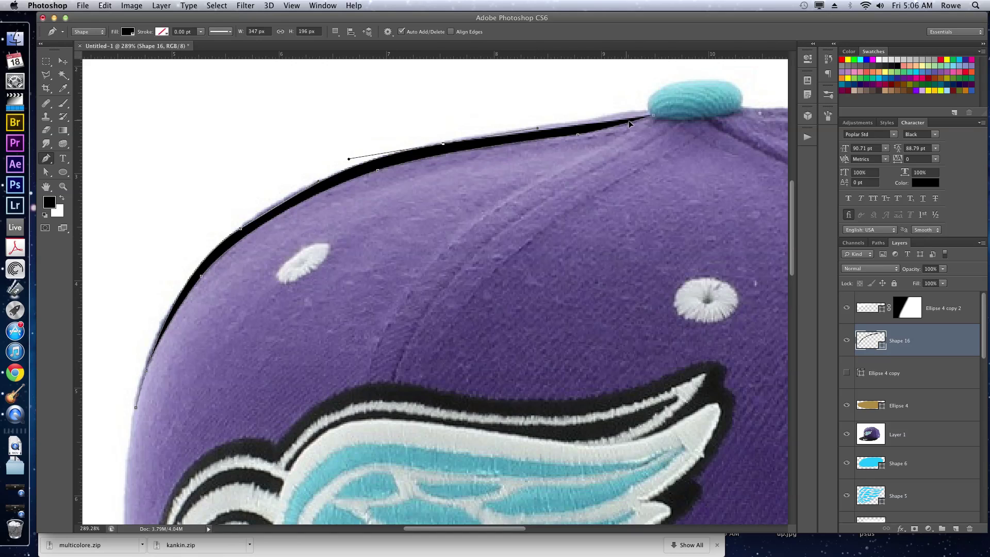
Step: Finish the path and set the sliver layer's opacity to 10%
key(Return)
click(931, 269)
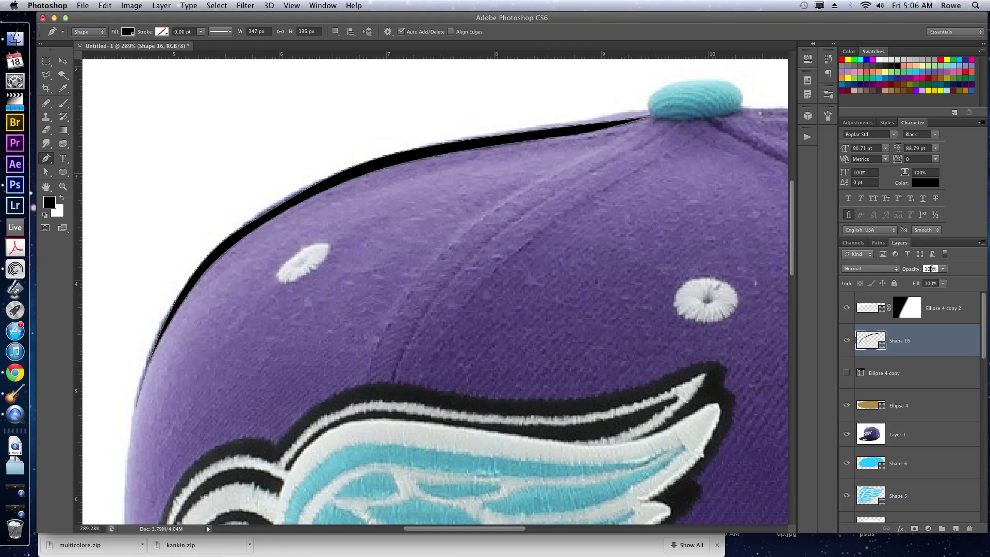
key(Return)
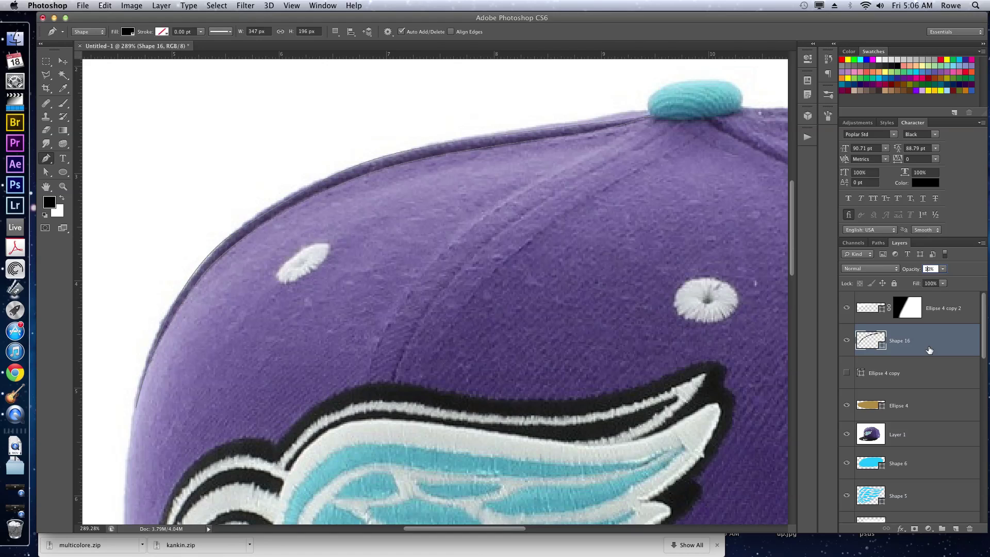
Step: Hide the reference photo, raise Shape 16 to about 26% opacity, and open Shape 1's Color Picker
click(62, 61)
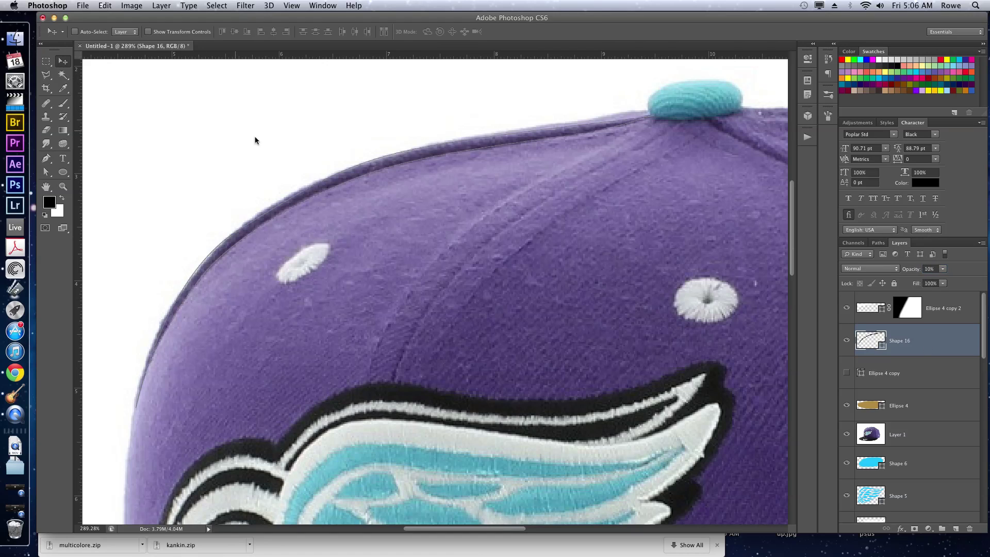
key(super+0)
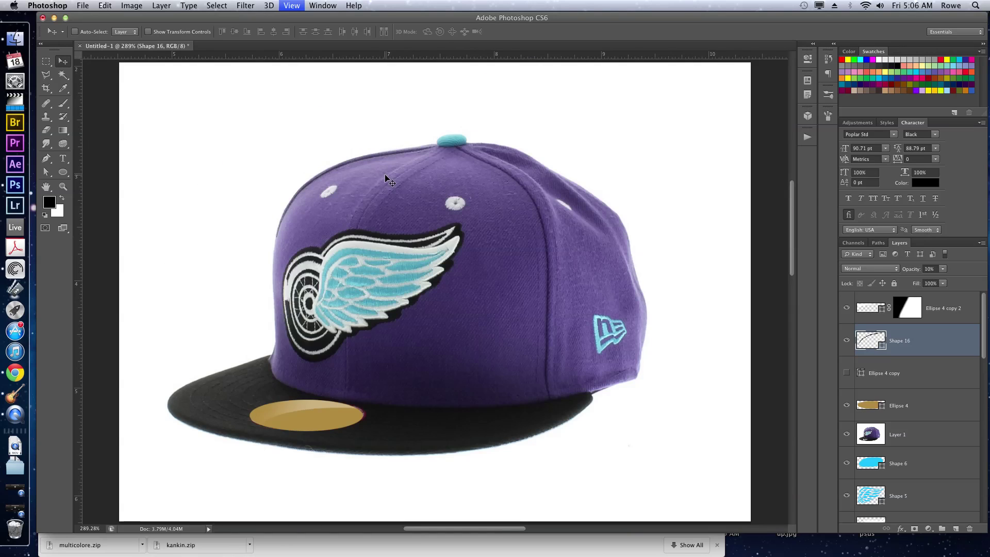
click(847, 434)
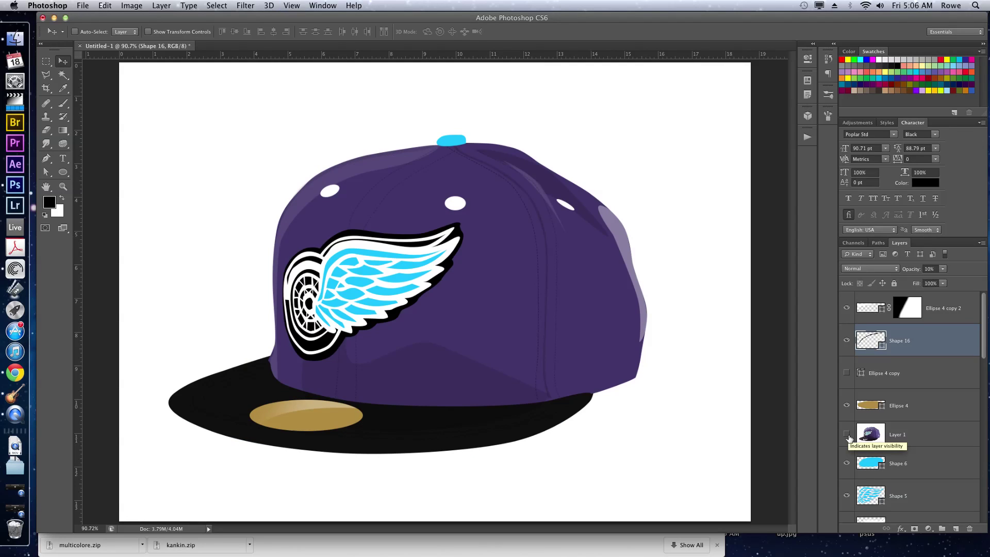
drag(911, 269, 919, 270)
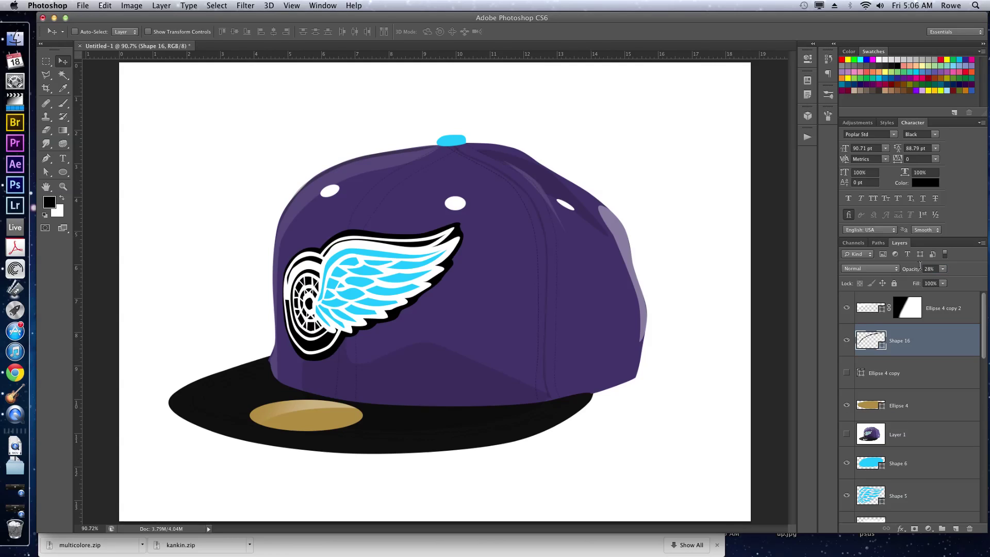
super+click(462, 325)
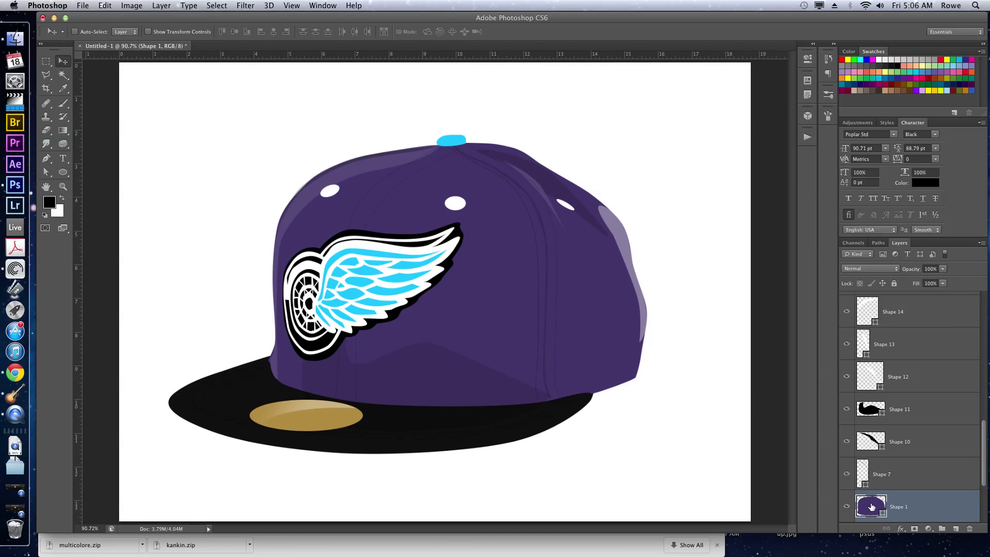
double_click(871, 507)
Step: Fill the Shape 1 crown with dark red #7e0000 (H 0, S 100, B 49) and sample it as foreground
click(817, 216)
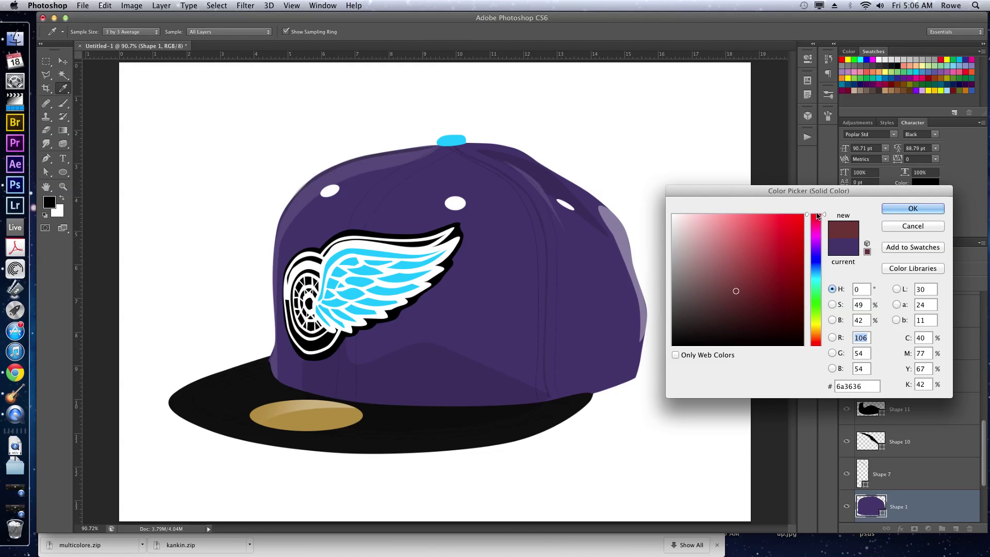
click(804, 278)
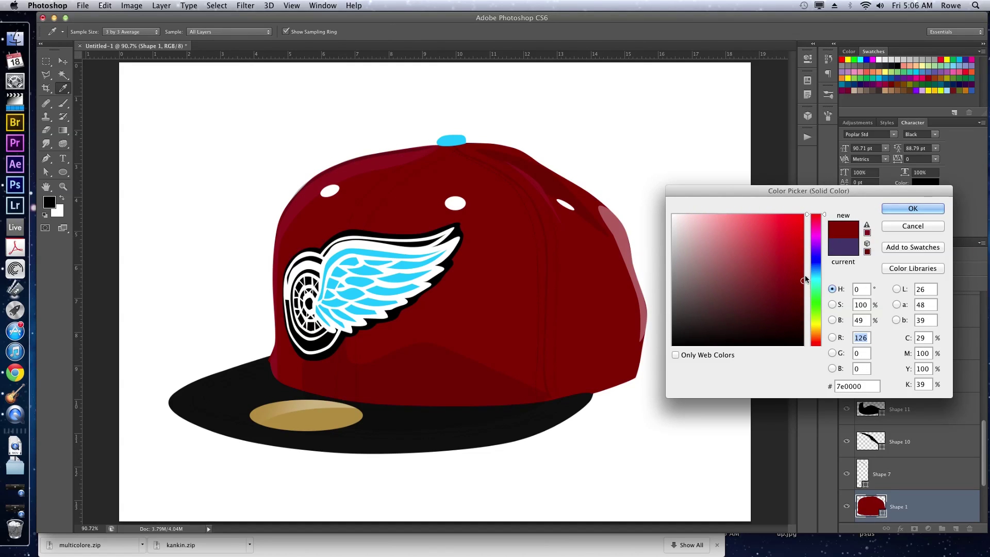
click(911, 209)
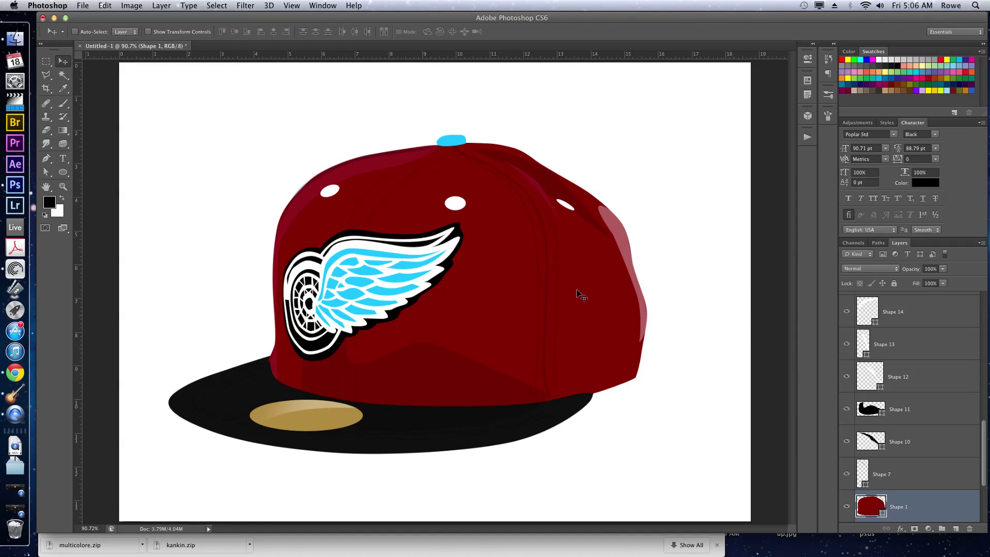
key(i)
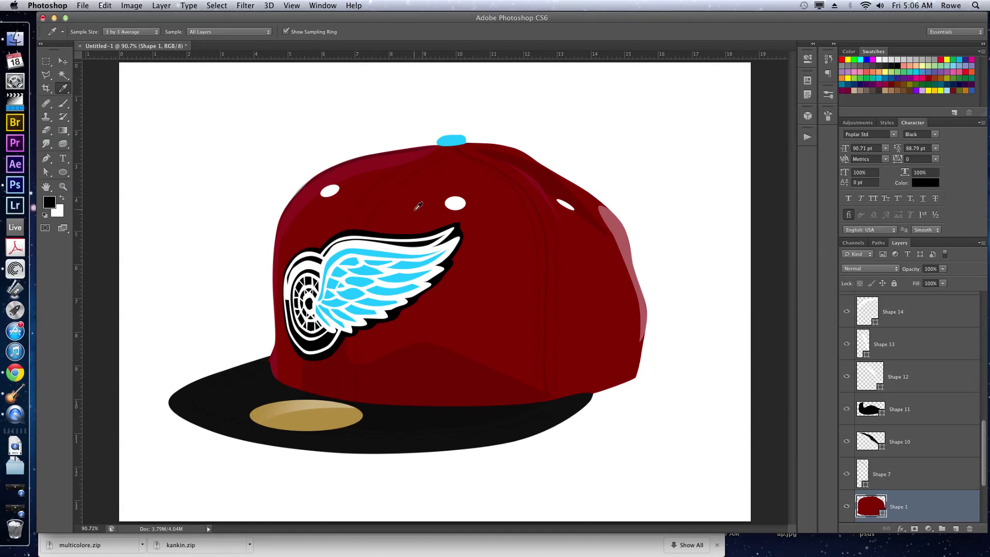
click(500, 230)
Step: Fill the cyan wing shape layer with the sampled dark red
key(v)
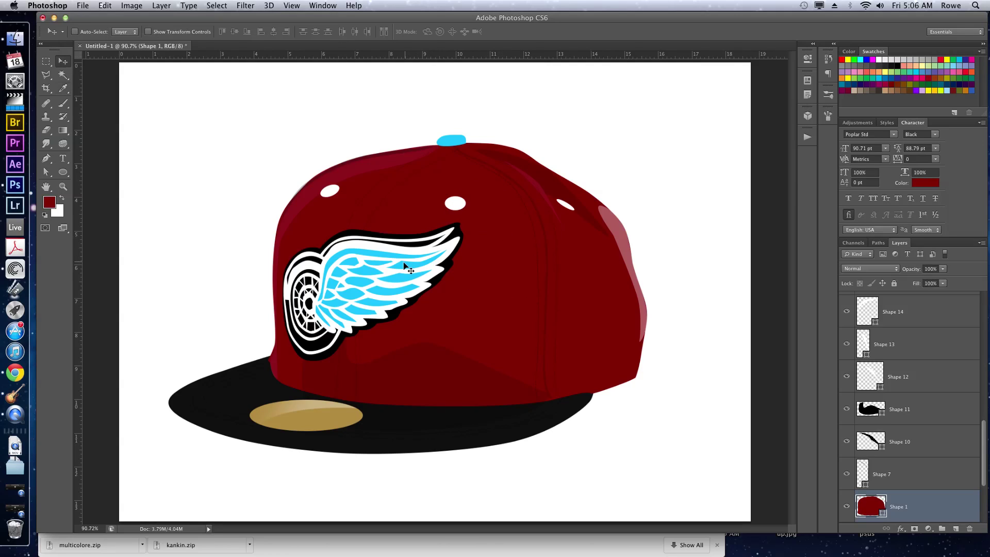
super+click(406, 271)
key(x)
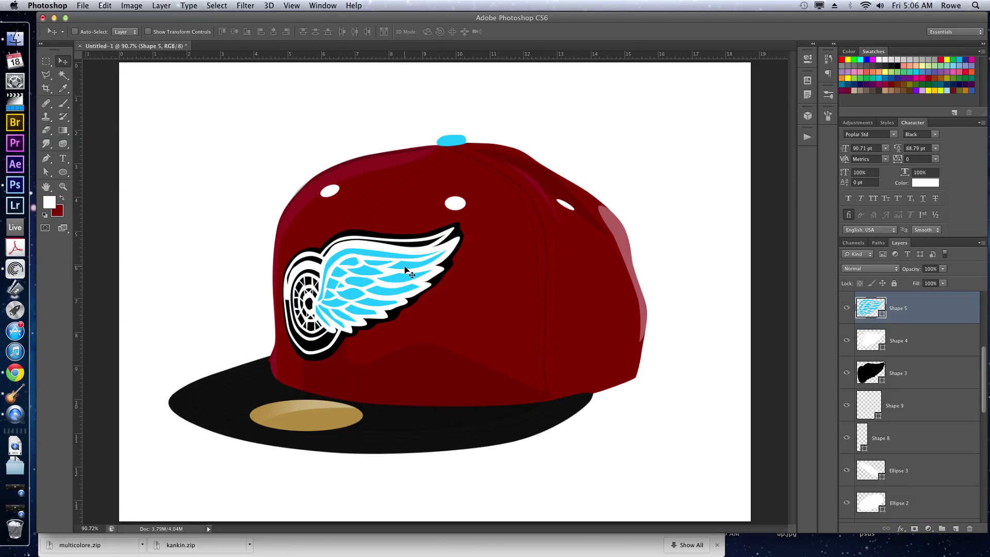
key(super+BackSpace)
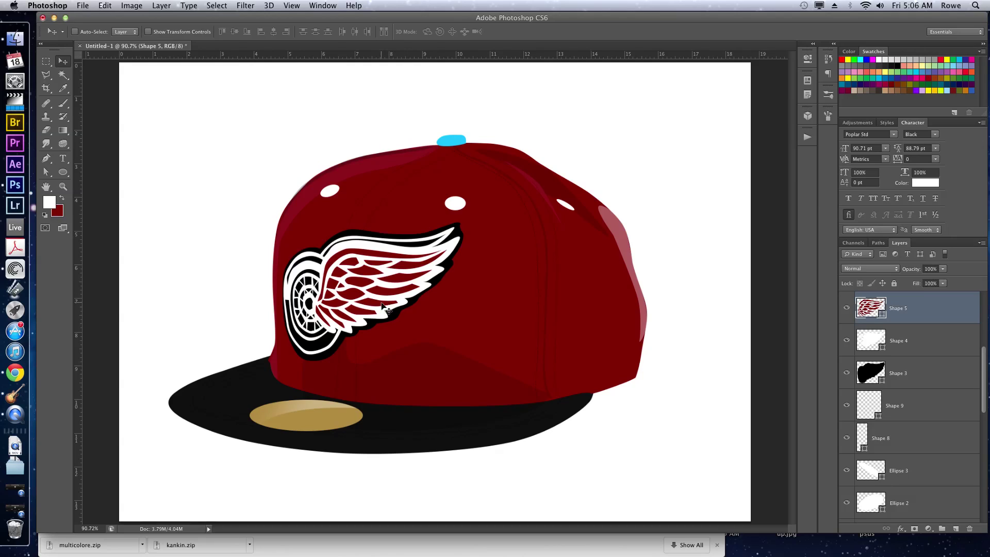
Step: Fill the wing's outline layer Shape 3 with dark red, then with white
super+click(320, 353)
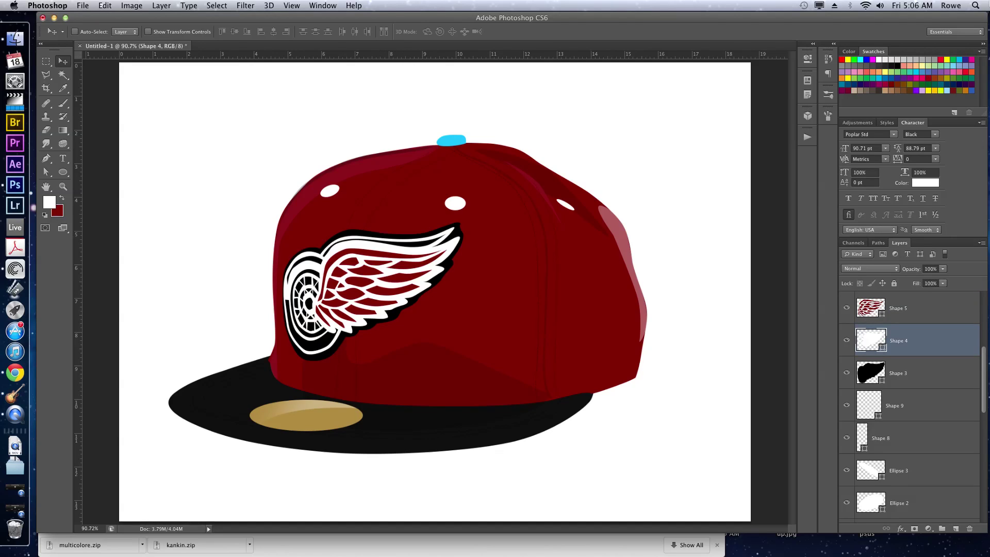
click(923, 376)
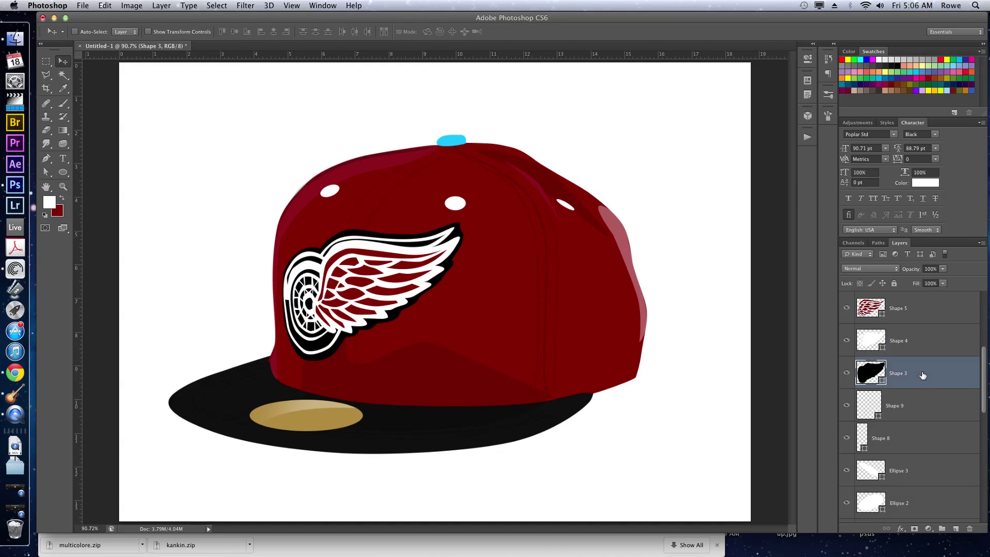
key(super+BackSpace)
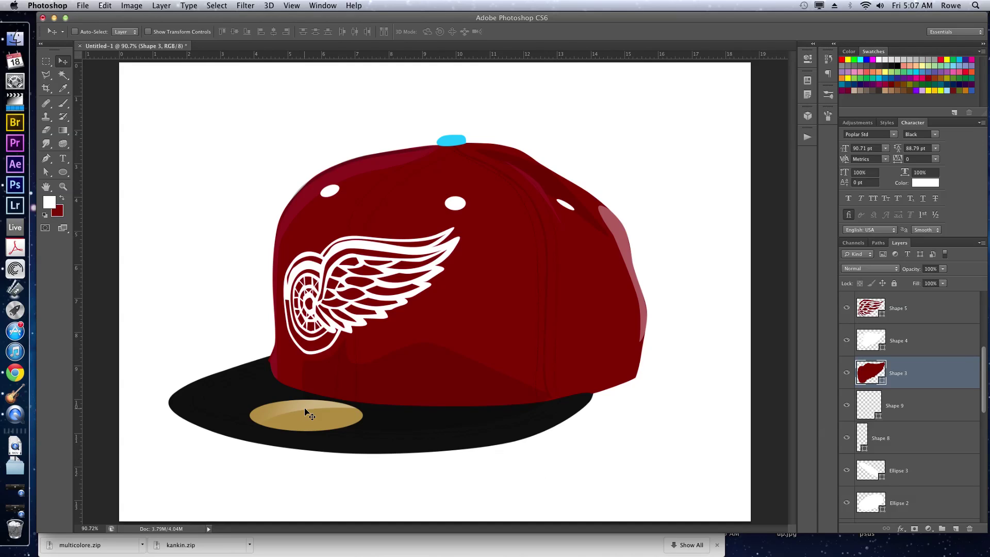
key(x)
key(super+BackSpace)
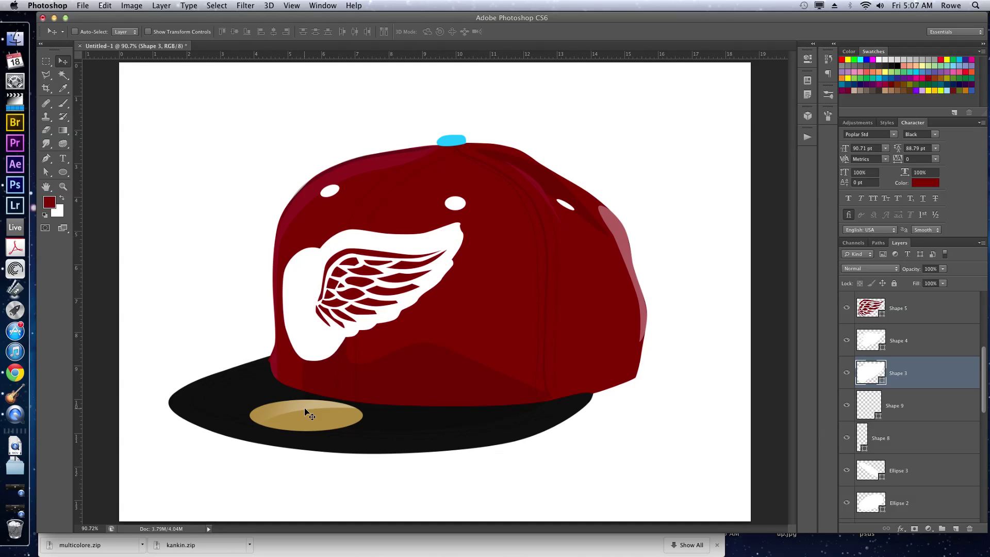
Step: Reset default colours and fill the Shape 4 wing white, leaving Shape 3 dark red
click(902, 340)
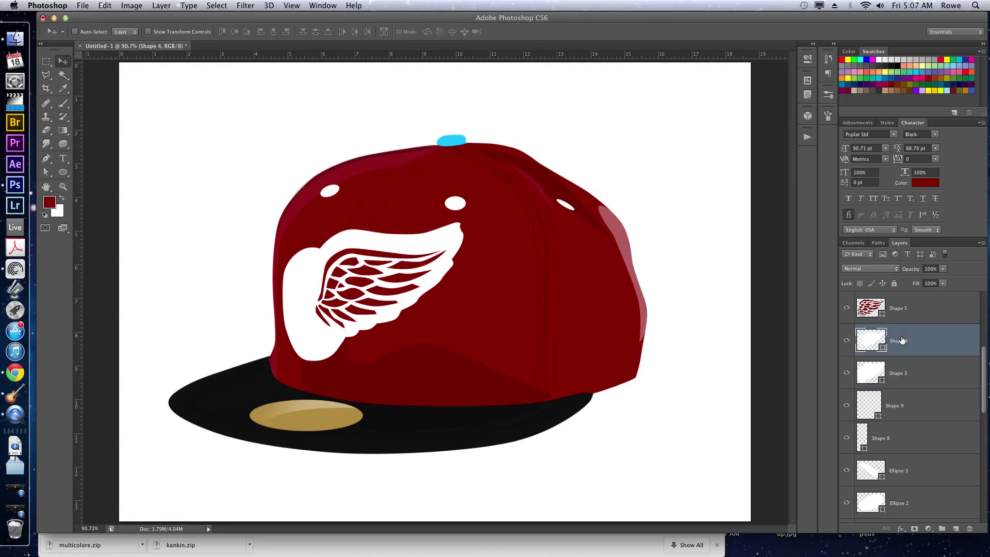
key(d)
key(x)
key(super+BackSpace)
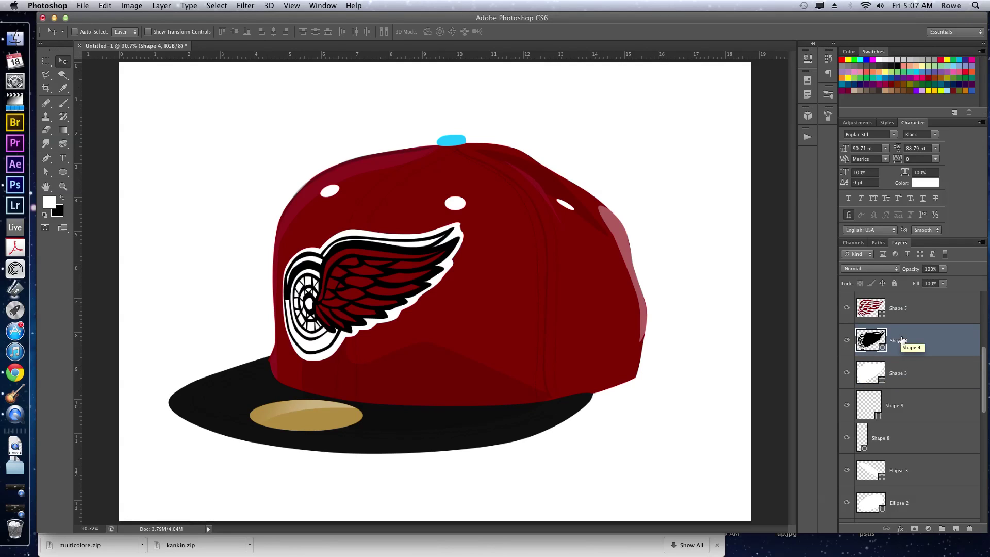
key(alt+BackSpace)
key(alt+bracketleft)
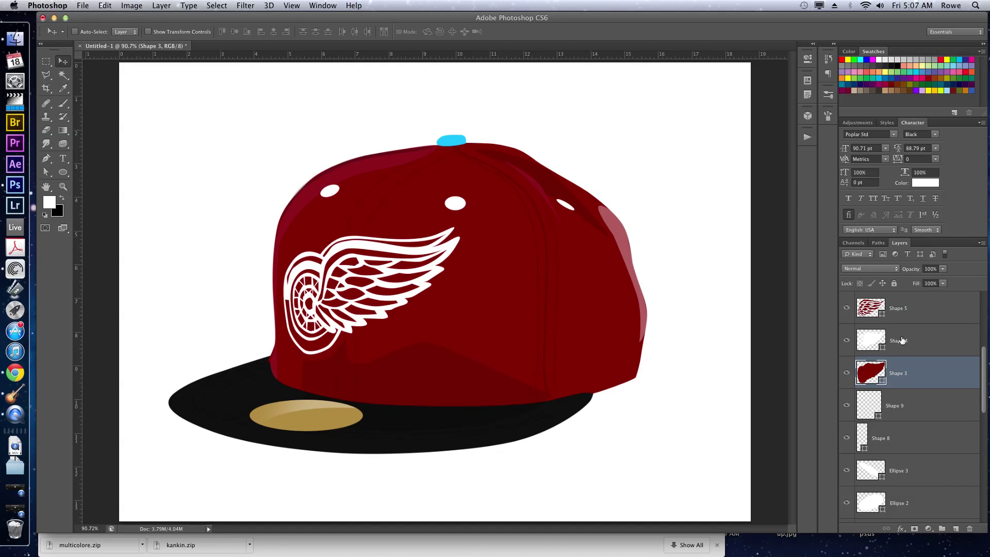
scroll(901, 340, up, 1)
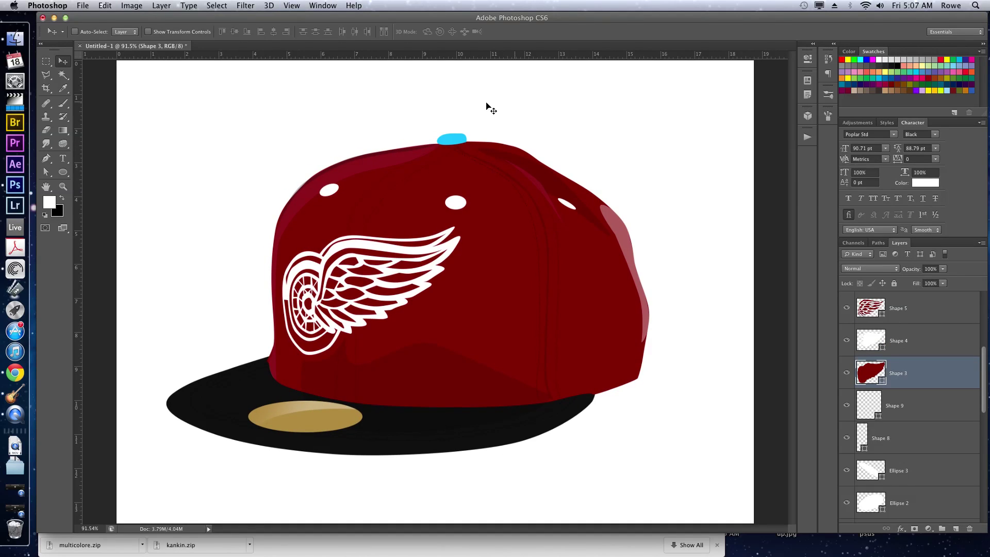
super+click(456, 140)
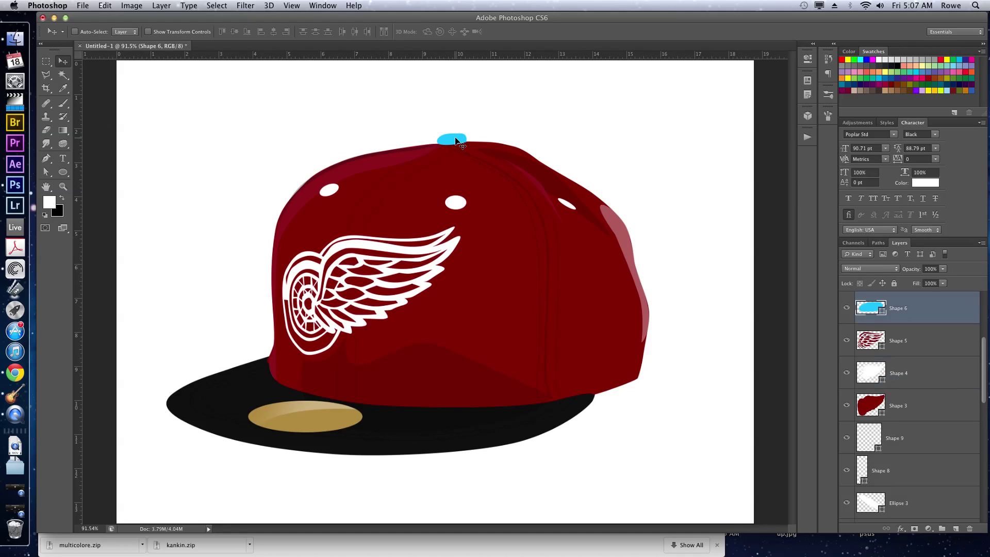
key(x)
key(super+BackSpace)
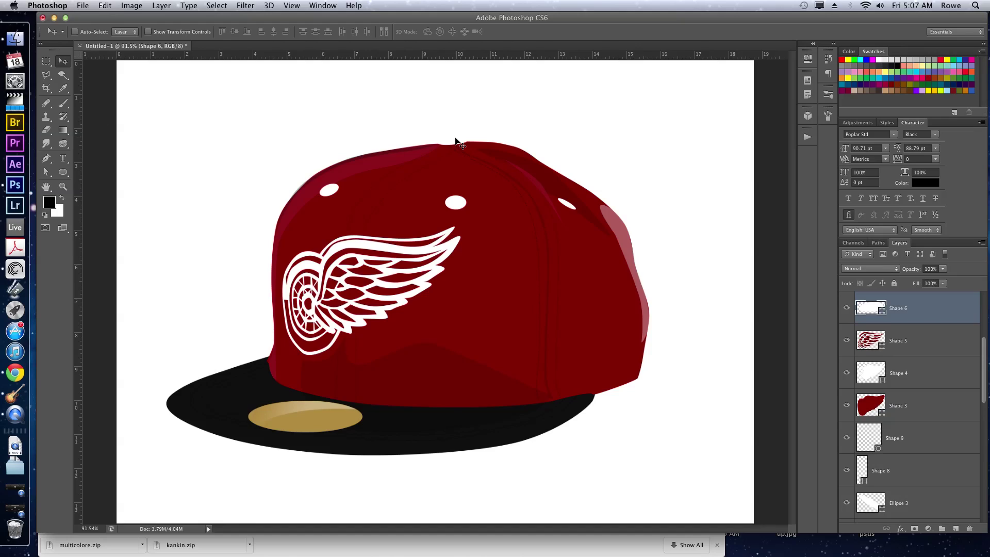
key(x)
key(super+BackSpace)
key(super+minus)
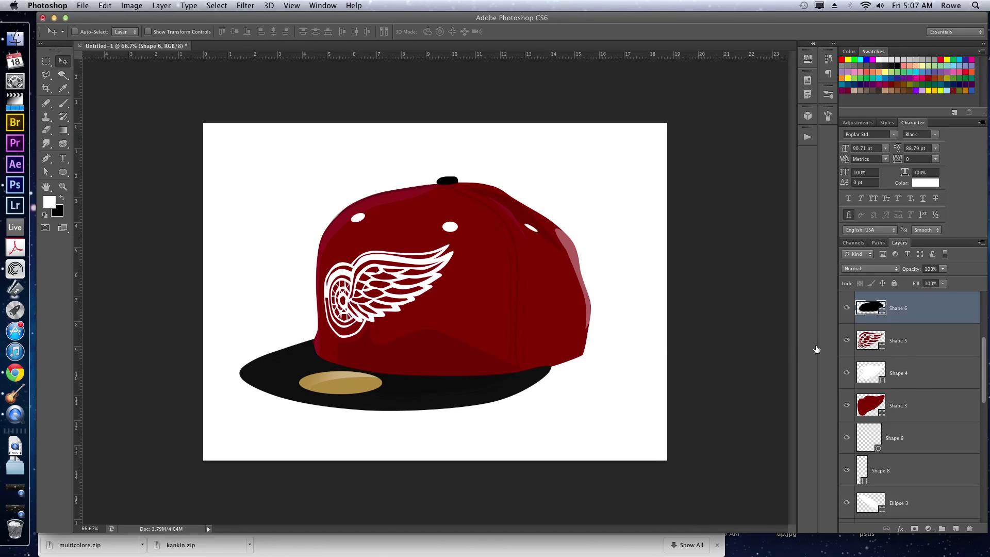
scroll(891, 375, down, 5)
scroll(892, 379, down, 5)
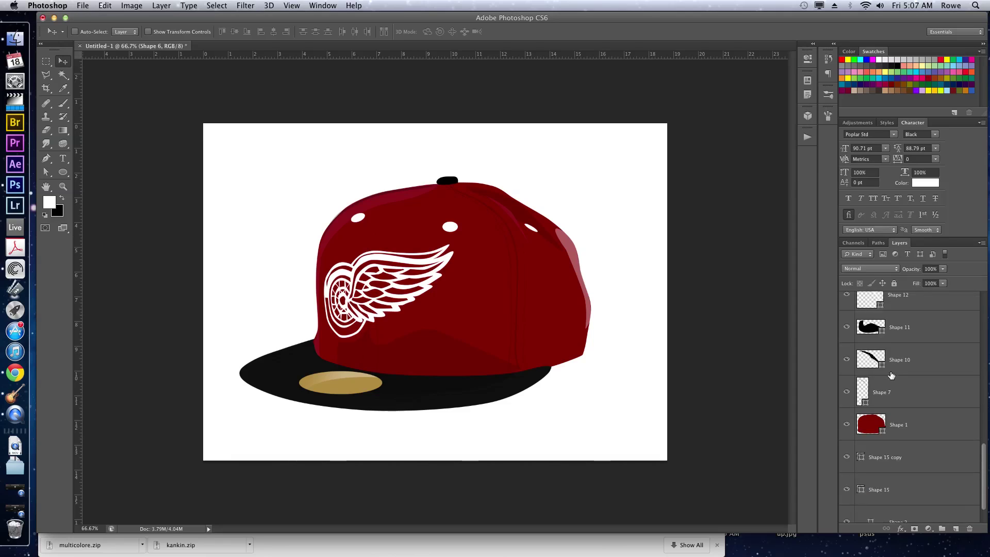
scroll(898, 389, down, 1)
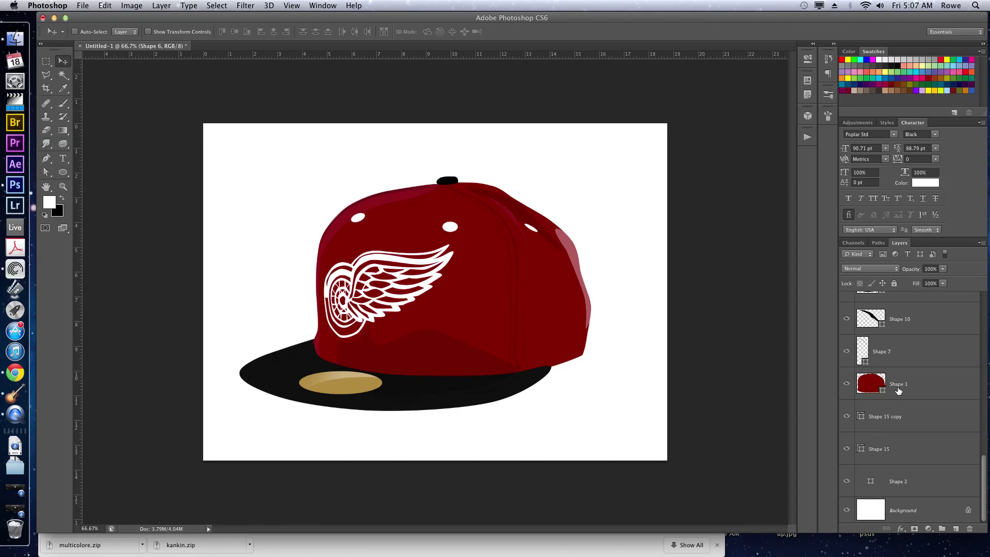
Step: Fill the Shape 15 copy outline with the swapped colour, trying and undoing 100% opacity
click(895, 415)
click(847, 417)
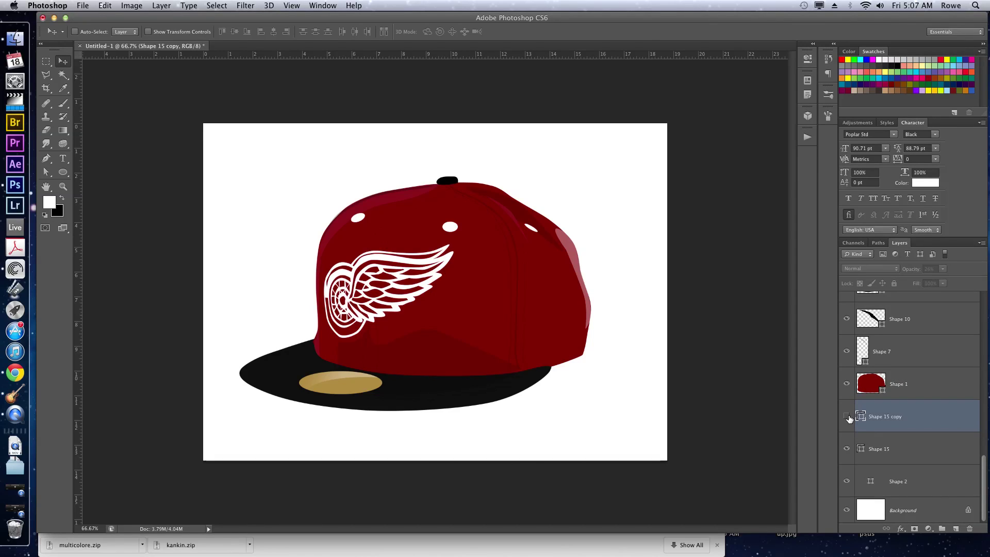
click(847, 417)
key(x)
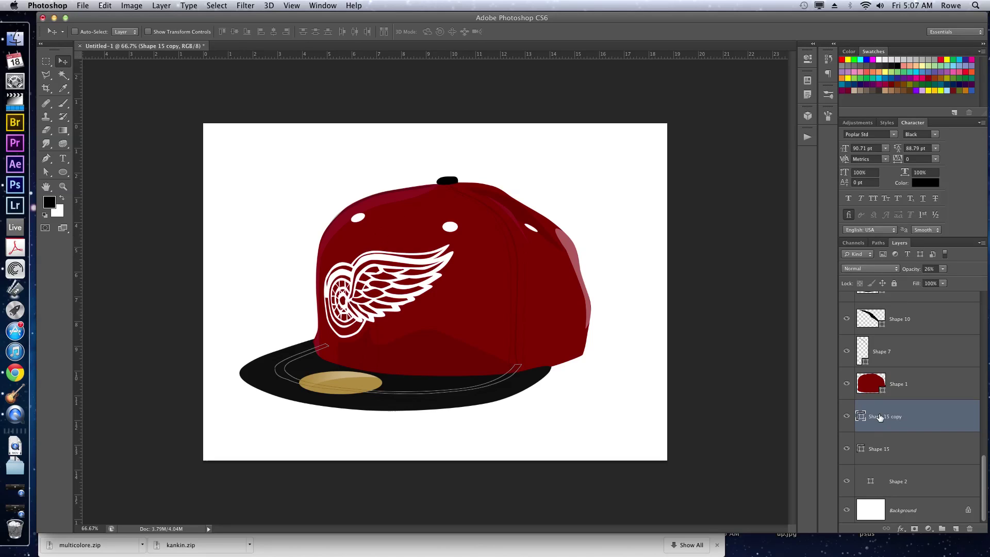
key(alt+BackSpace)
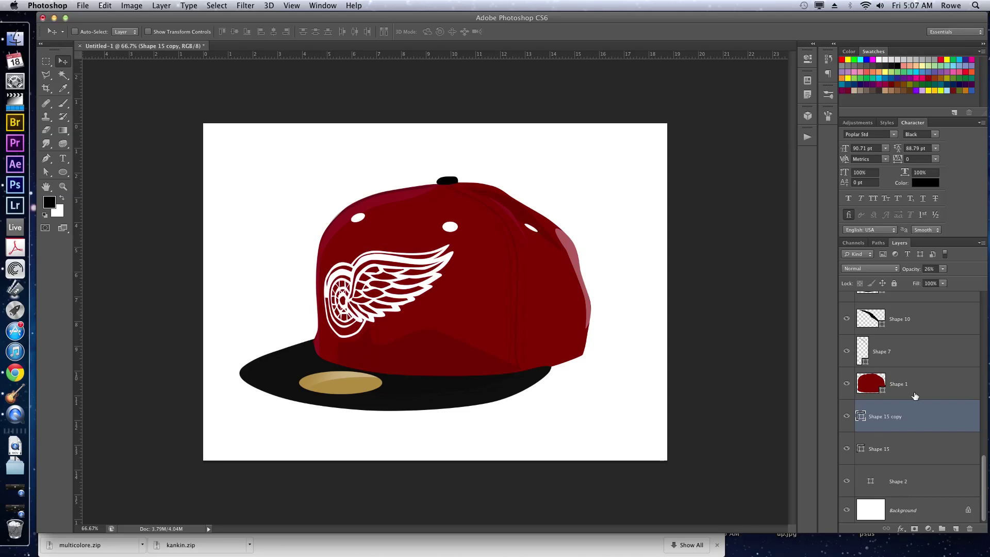
drag(913, 274, 961, 274)
key(super+z)
Step: Give both Shape 15 copy and Shape 15 white strokes
key(p)
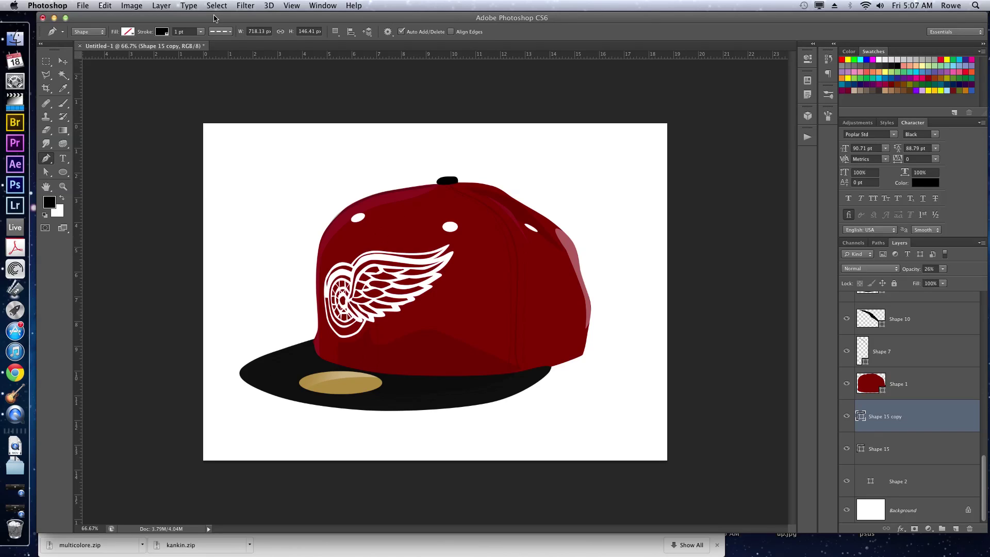
click(156, 32)
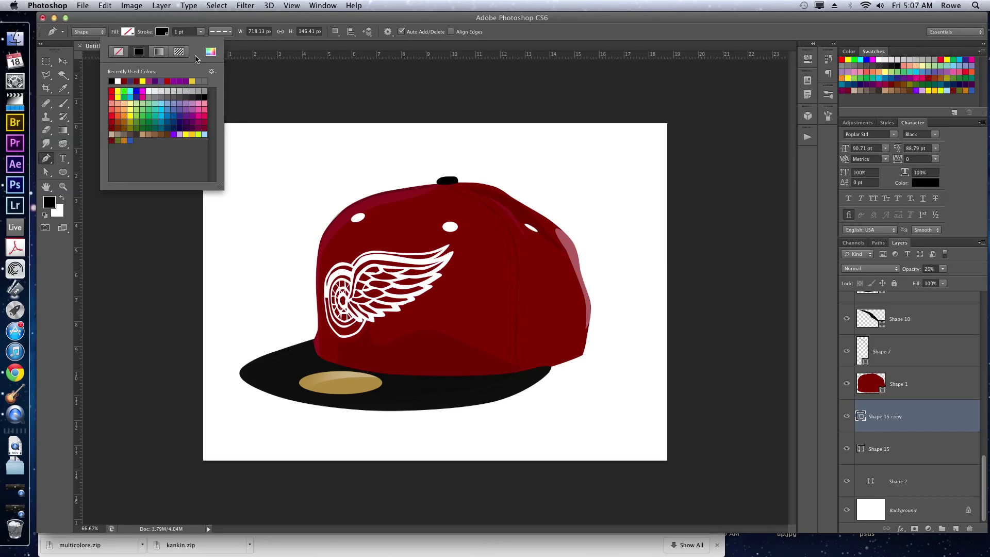
click(149, 90)
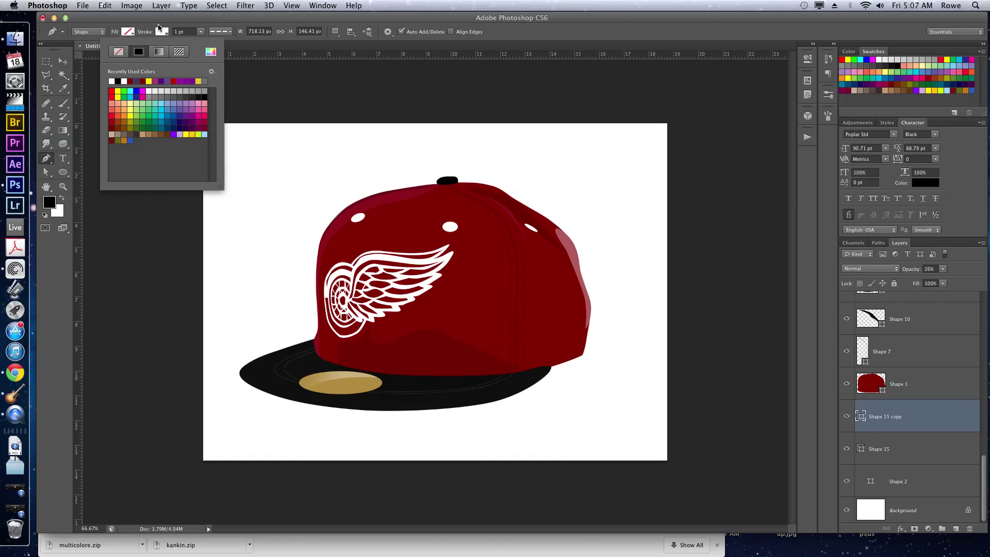
click(161, 31)
click(918, 451)
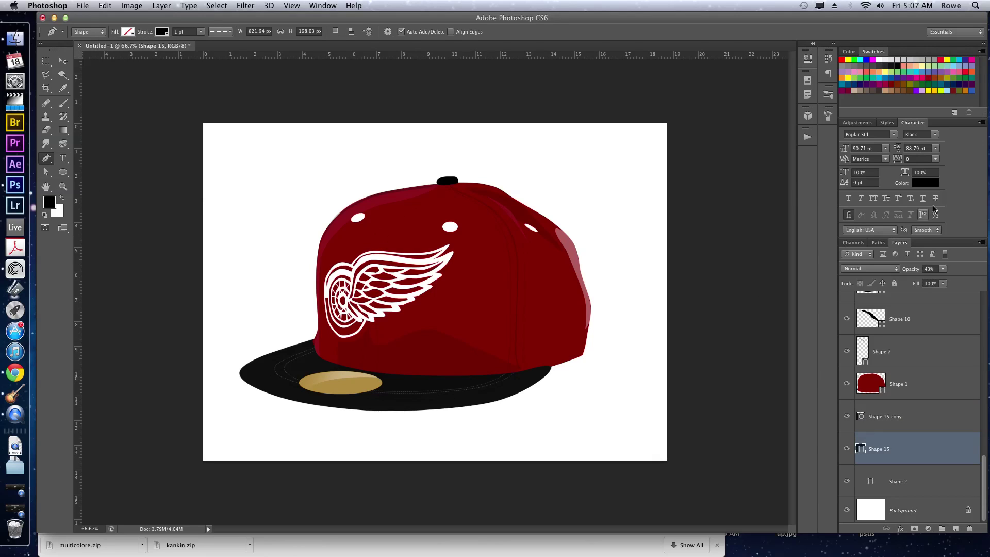
click(163, 32)
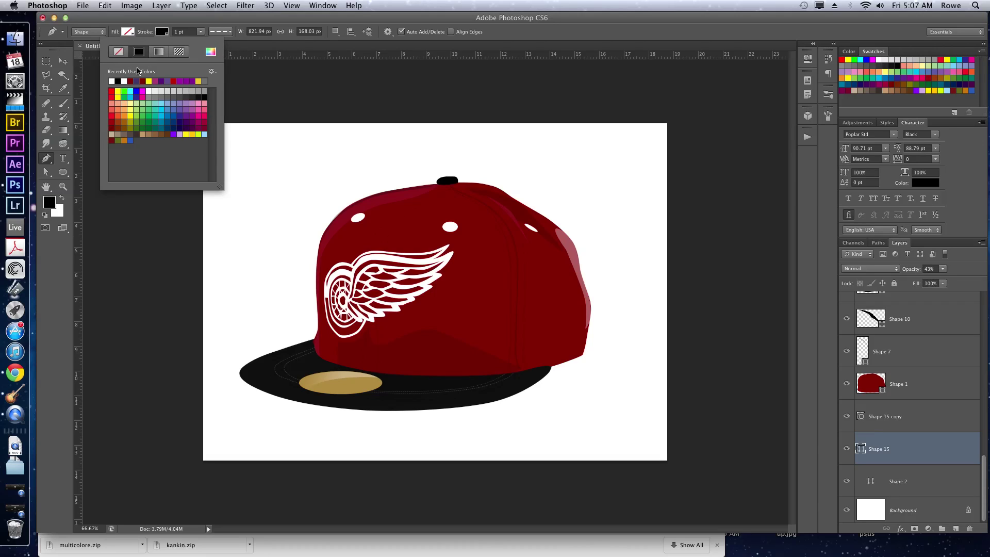
click(124, 81)
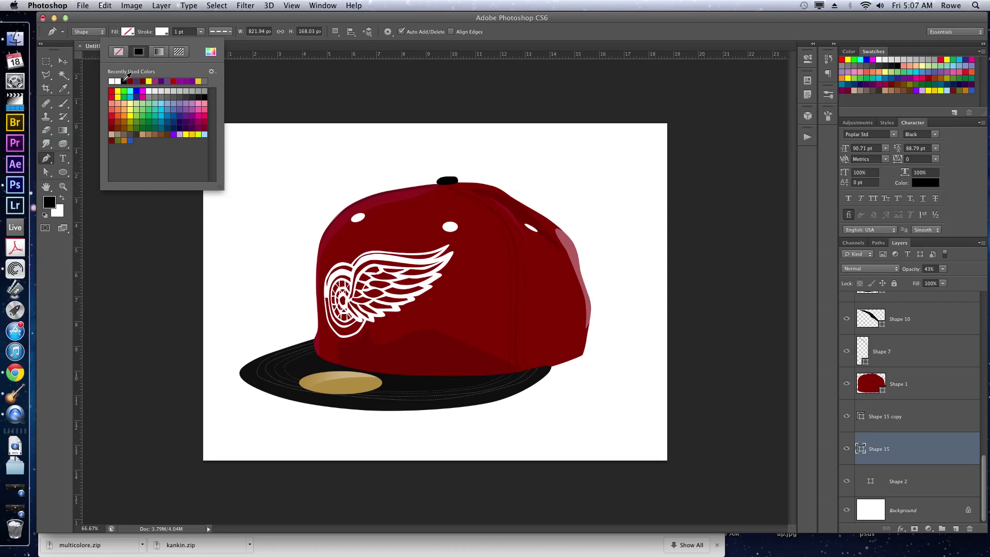
click(163, 33)
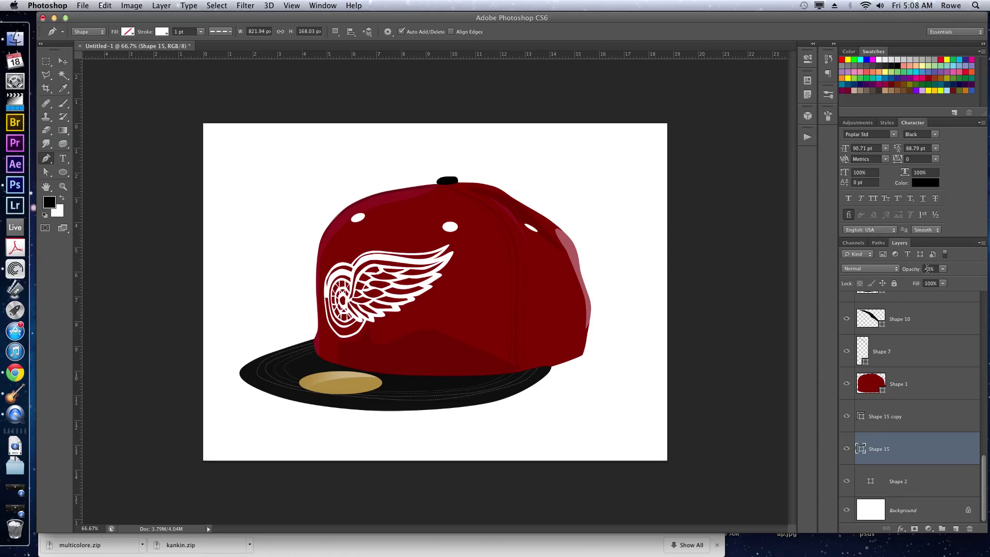
Step: Fade Shape 15 to about 15% and Shape 15 copy to about 11% opacity
drag(913, 270, 898, 274)
click(933, 415)
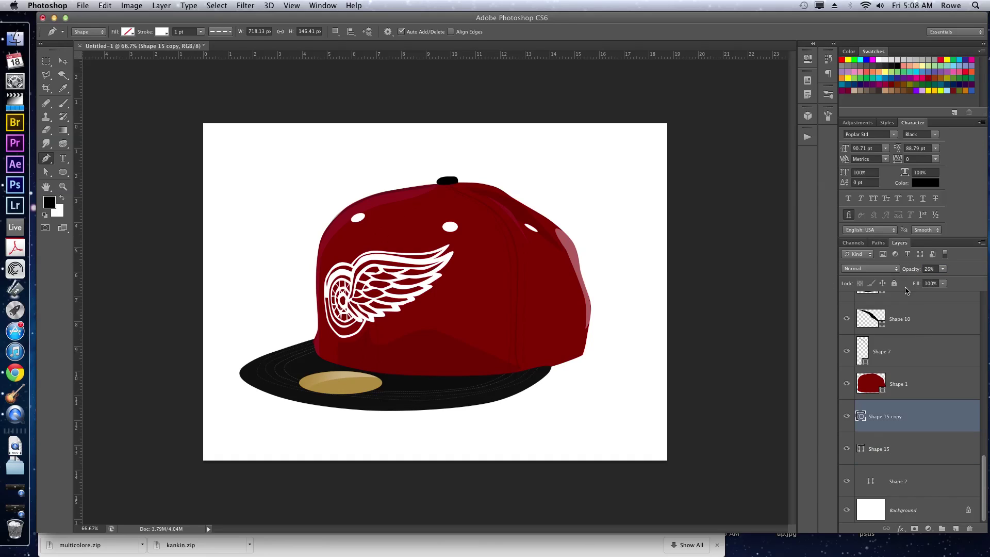
drag(916, 271, 910, 274)
Step: Open Shape 1's Layer Style and enable Gradient Overlay
click(911, 387)
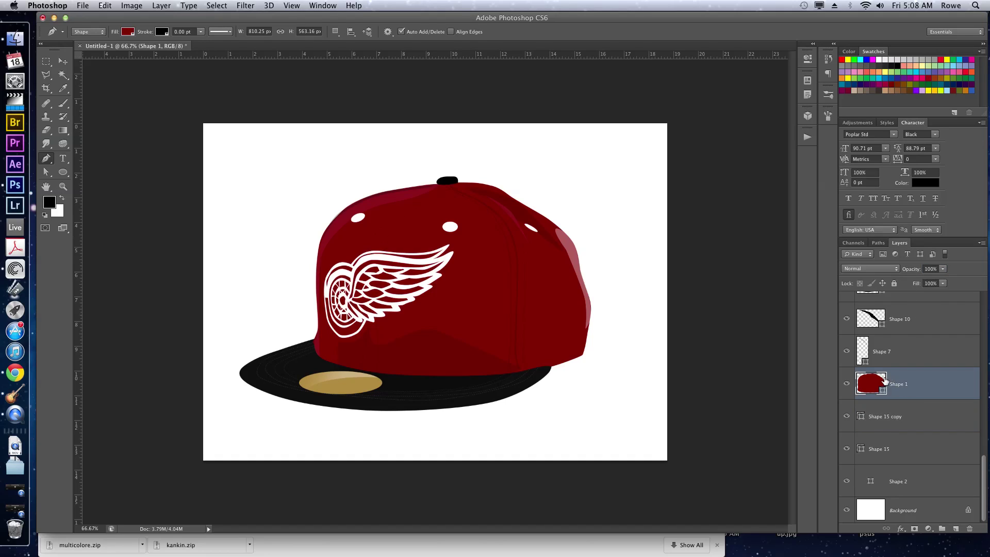
double_click(929, 385)
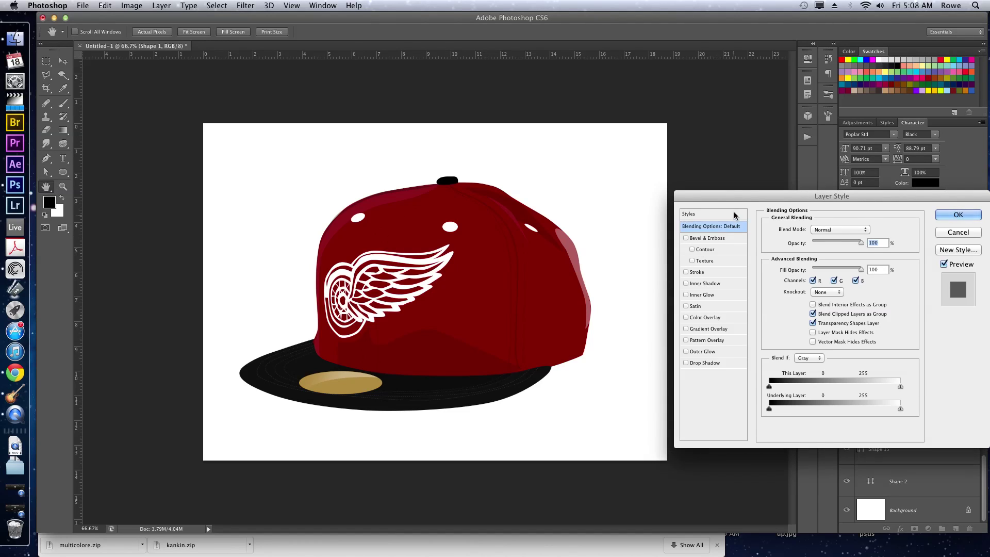
drag(732, 196, 659, 136)
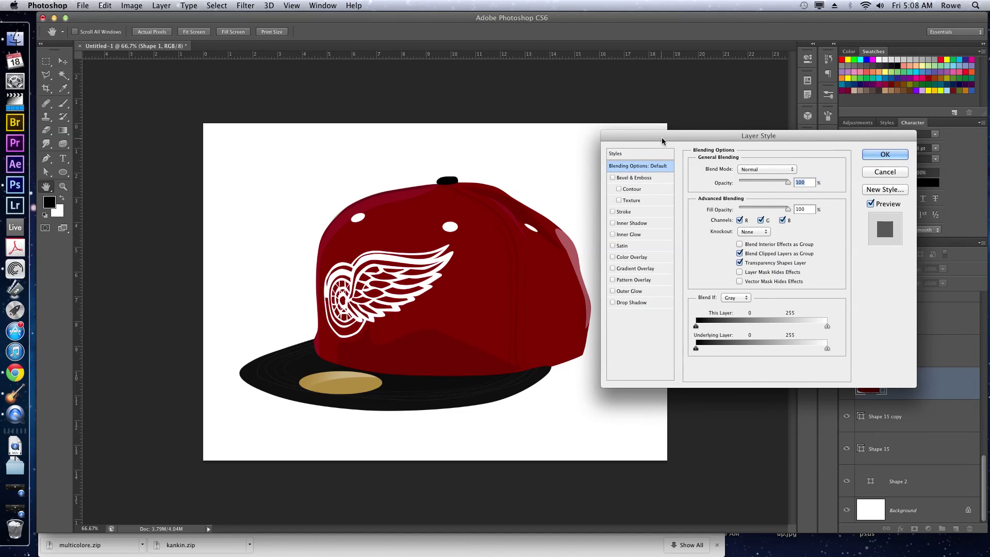
click(648, 269)
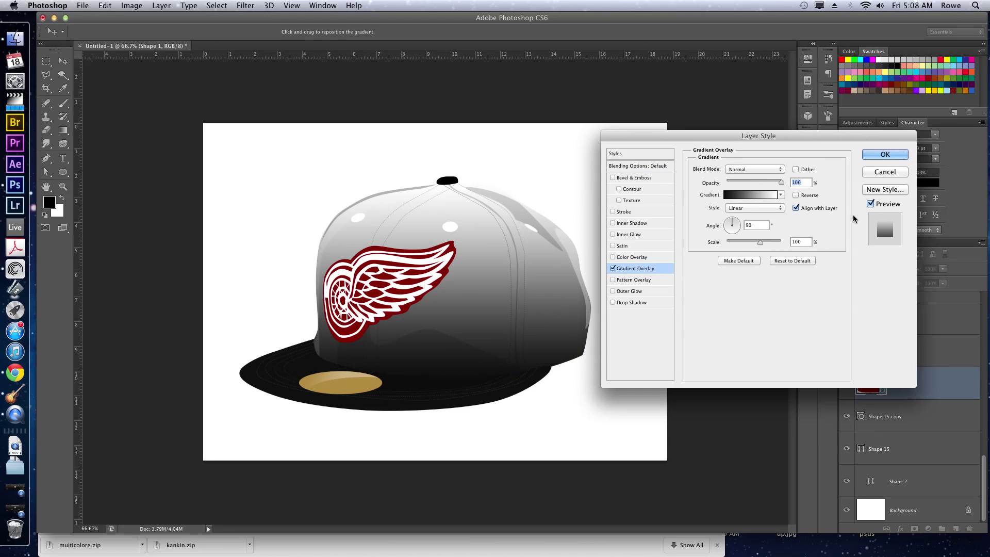
Step: Set the gradient to Overlay blend at scale 150 and position it on the cap
click(752, 169)
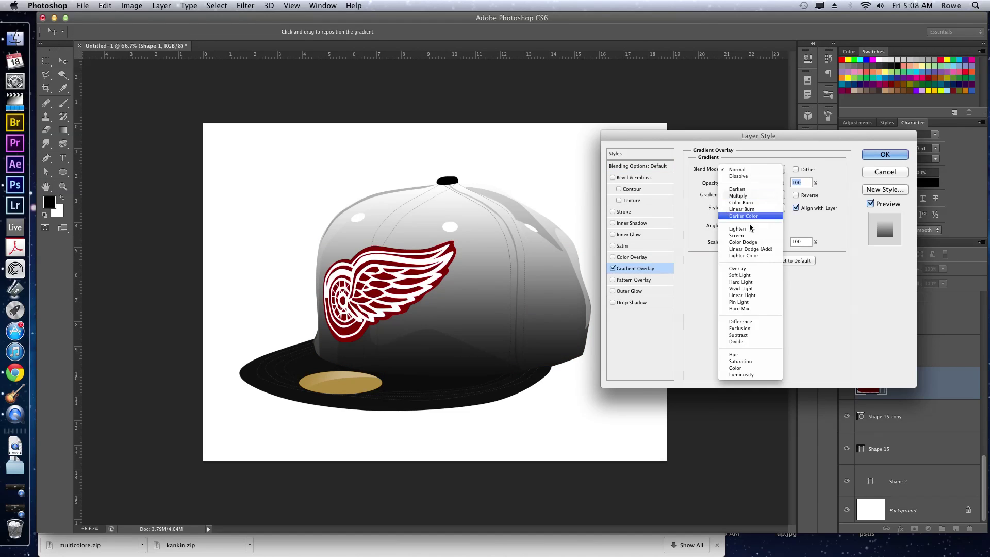
click(743, 269)
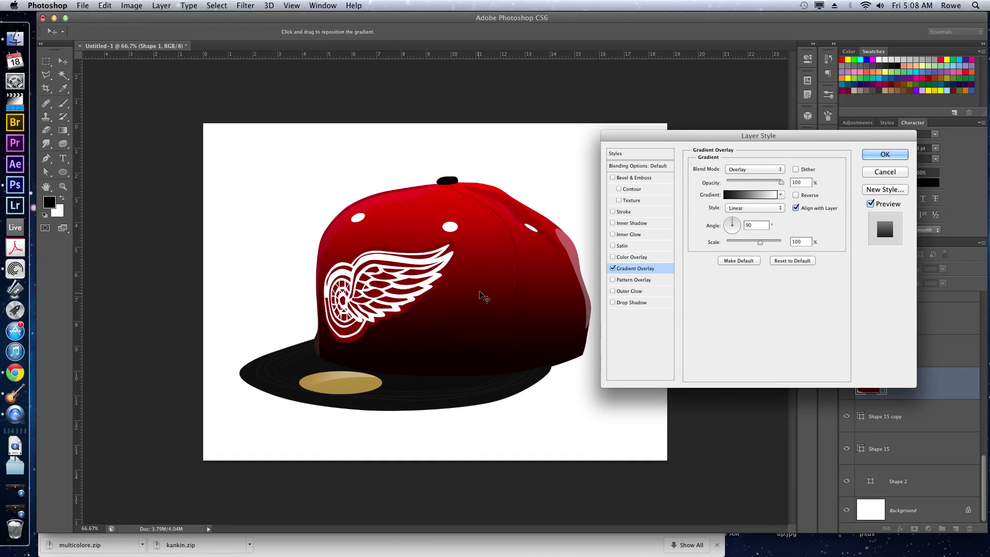
click(796, 195)
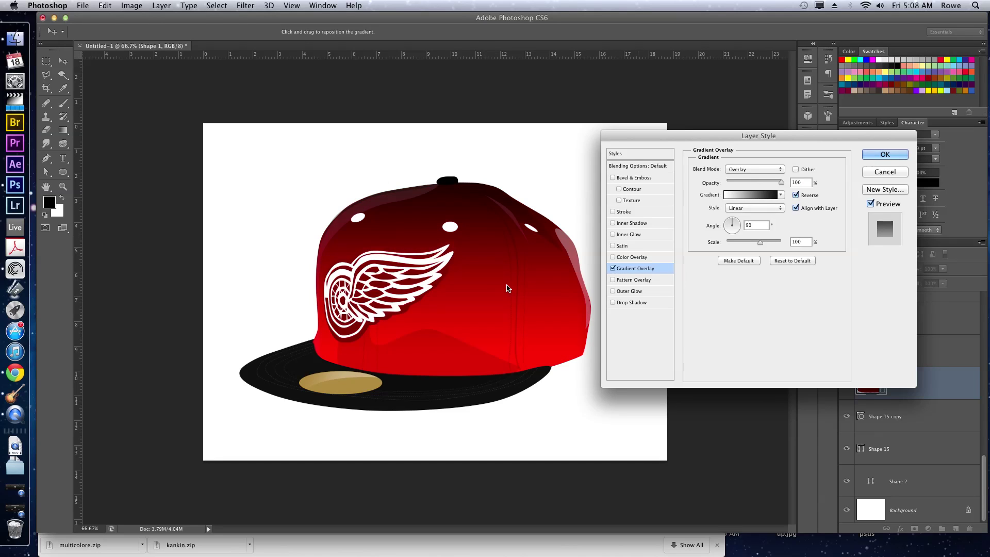
drag(445, 284, 449, 222)
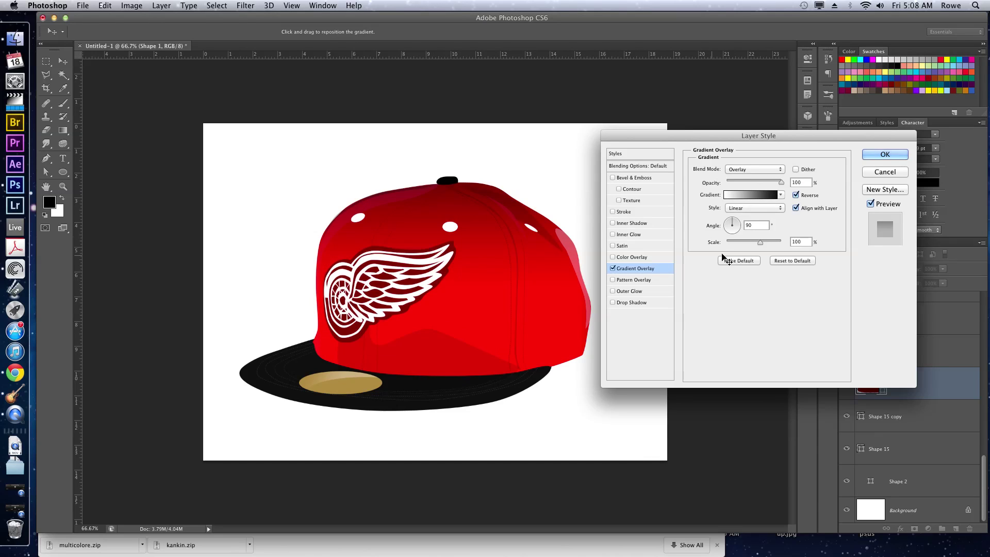
drag(761, 242, 786, 243)
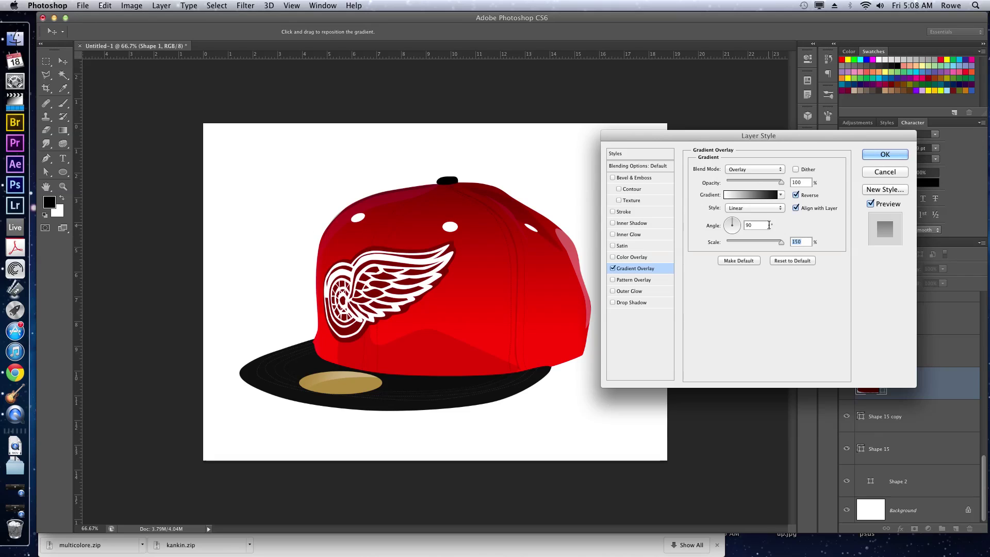
drag(477, 222, 478, 209)
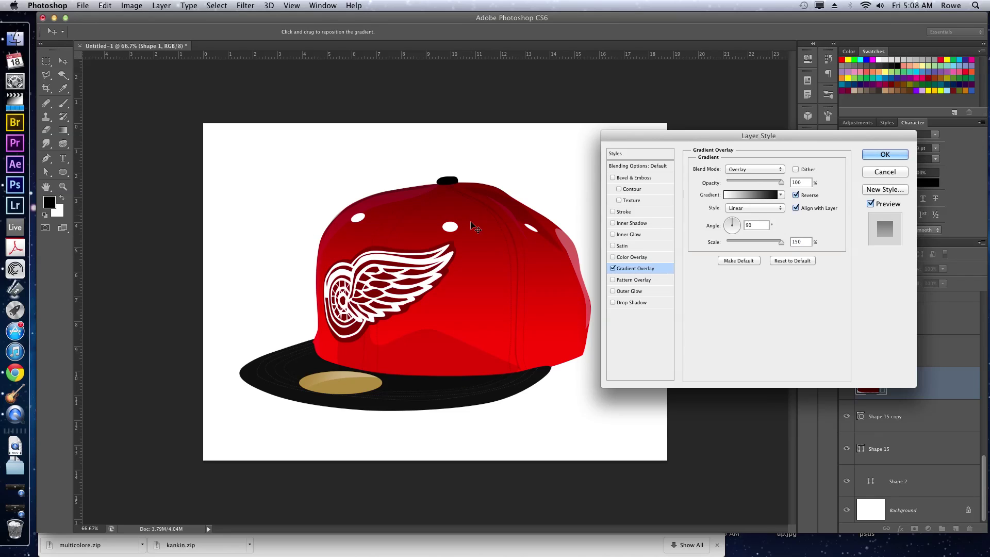
click(795, 194)
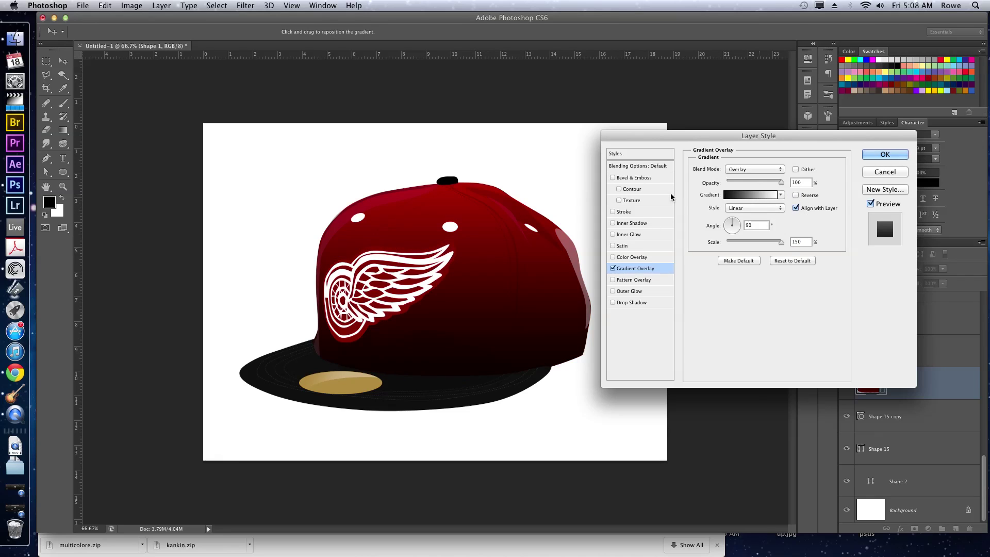
drag(268, 252, 268, 309)
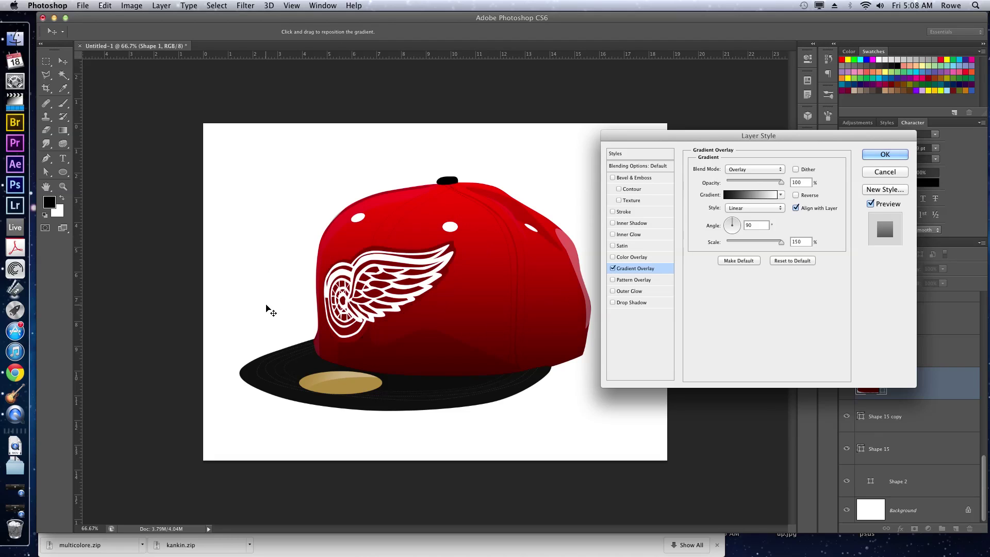
Step: Switch the gradient to a reversed Radial style and lower its opacity
click(613, 268)
click(613, 269)
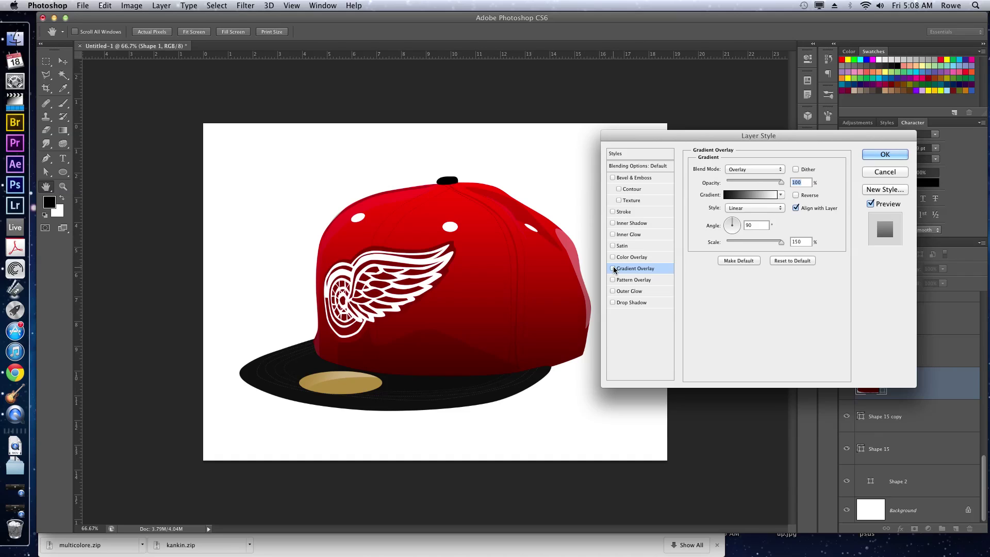
click(613, 268)
click(613, 268)
click(759, 207)
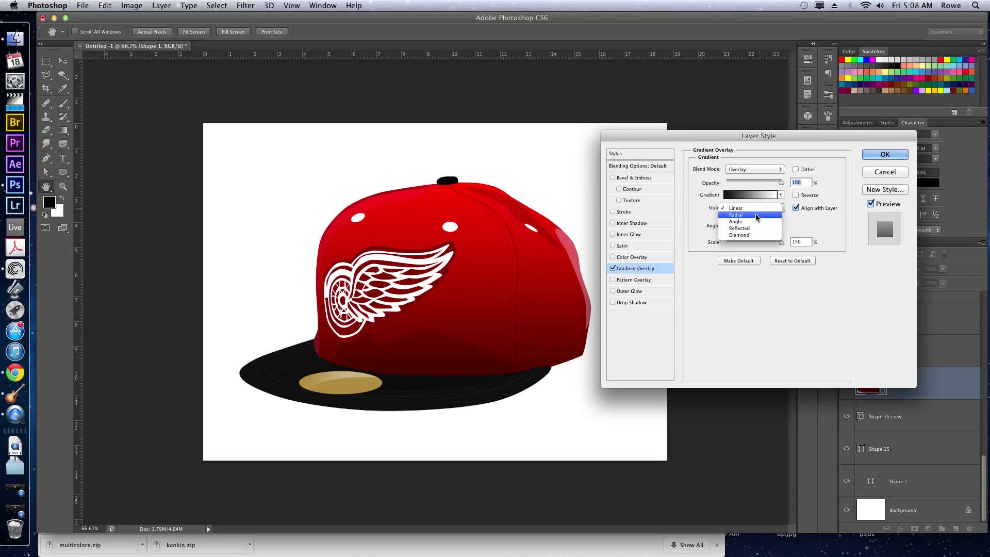
click(768, 203)
drag(769, 205, 769, 216)
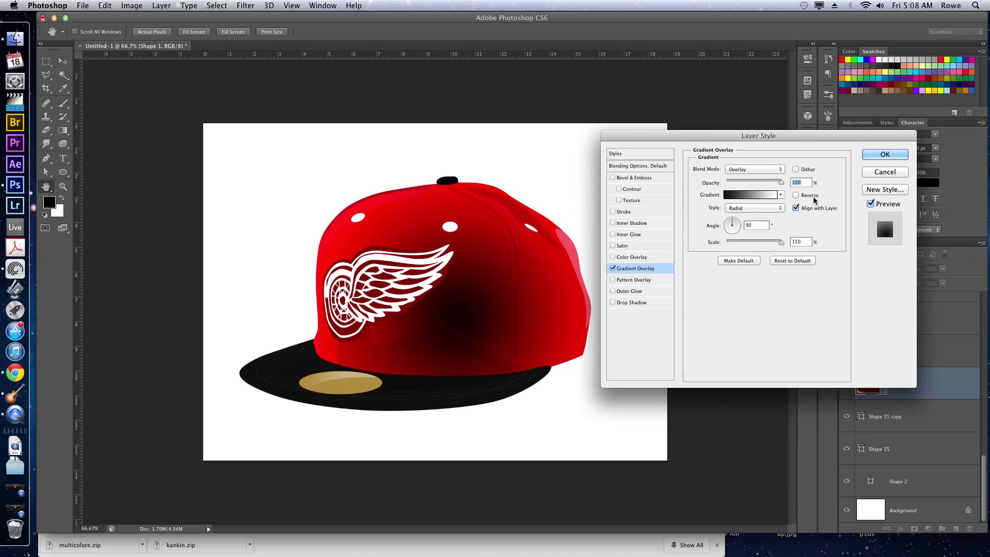
click(797, 196)
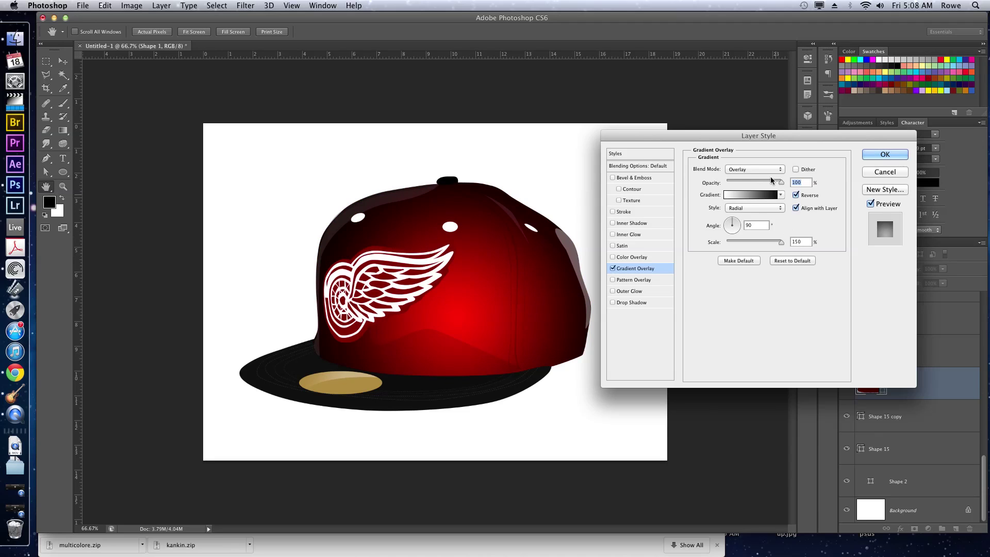
drag(759, 183, 746, 182)
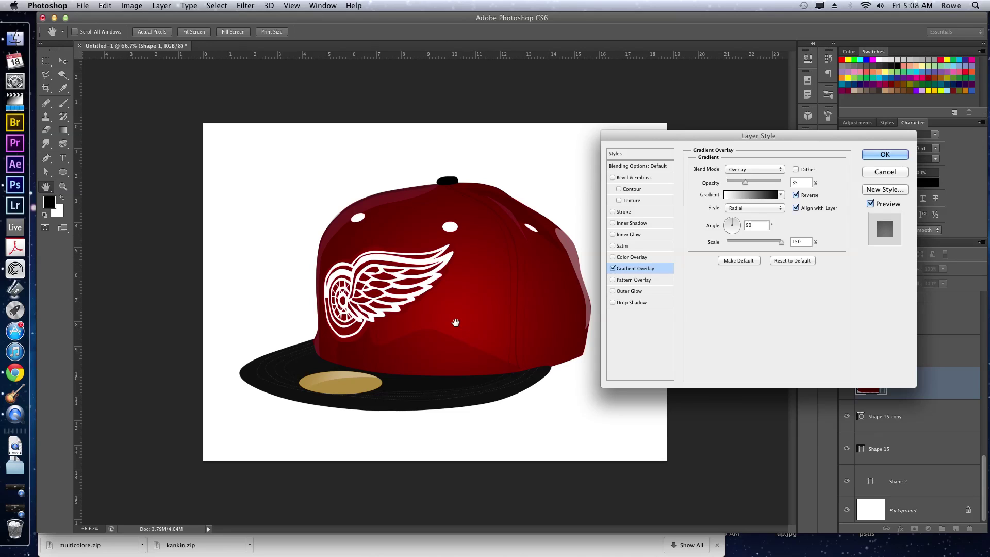
Step: Uncheck Align with Layer, reposition the bright spot, and set Angle 90 and Opacity 63%
click(750, 209)
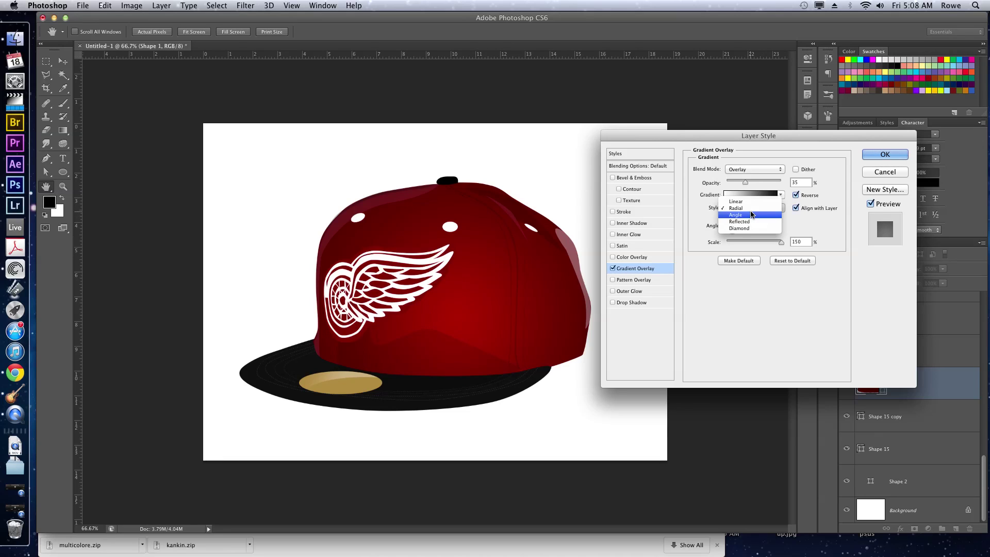
click(750, 208)
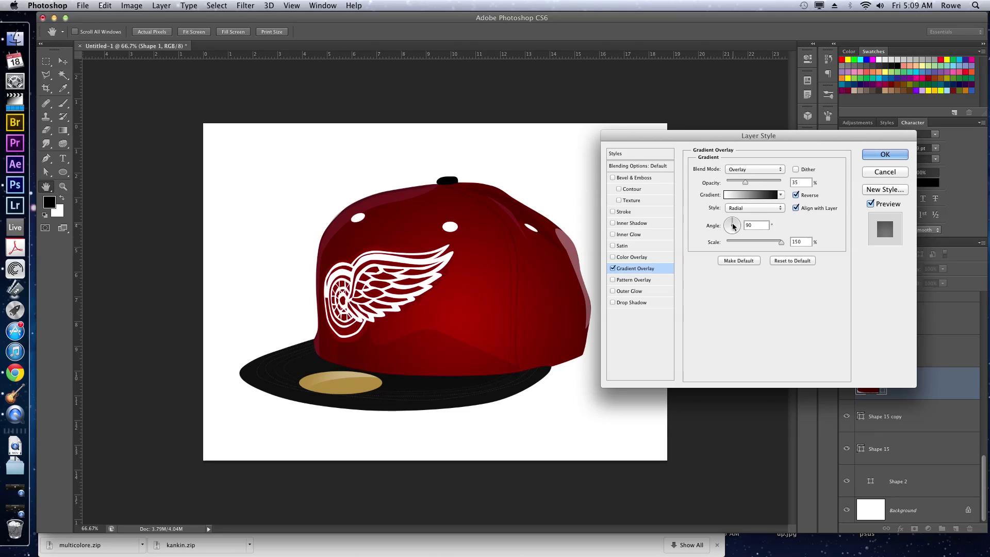
click(795, 207)
drag(474, 253, 401, 280)
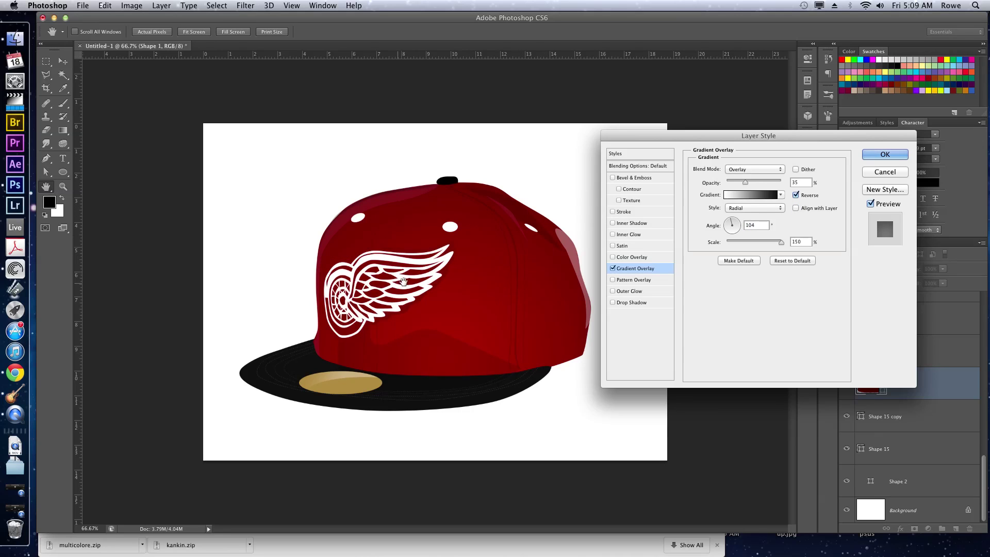
double_click(758, 230)
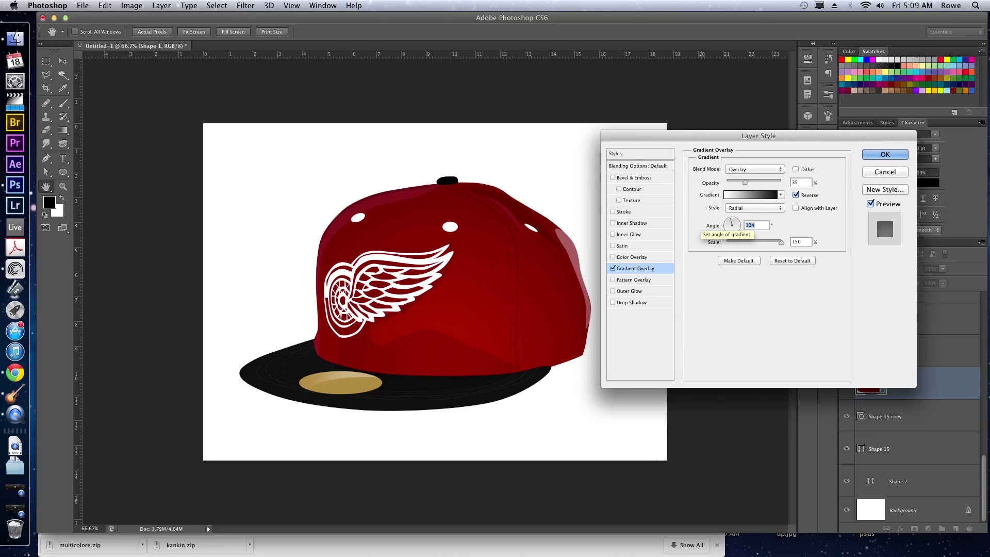
text(90)
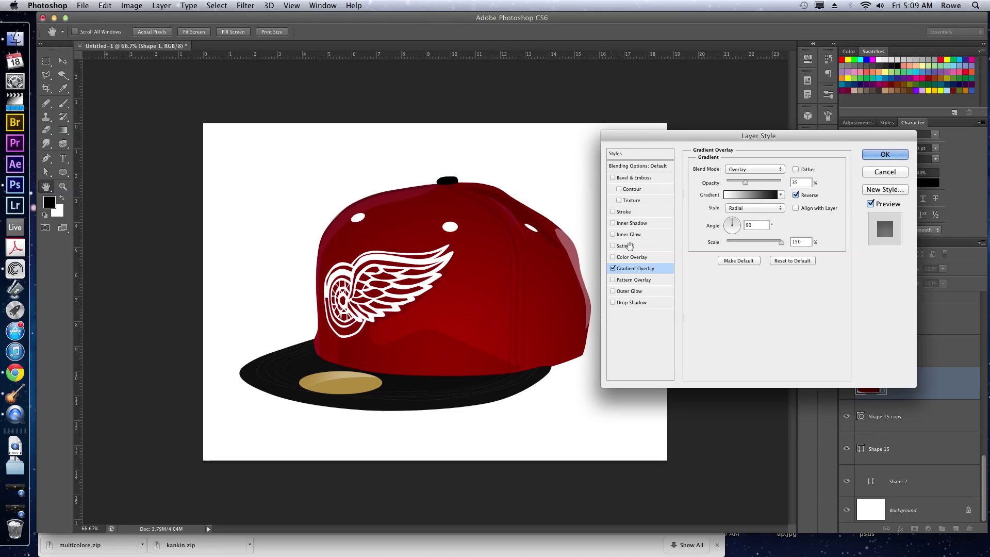
click(762, 181)
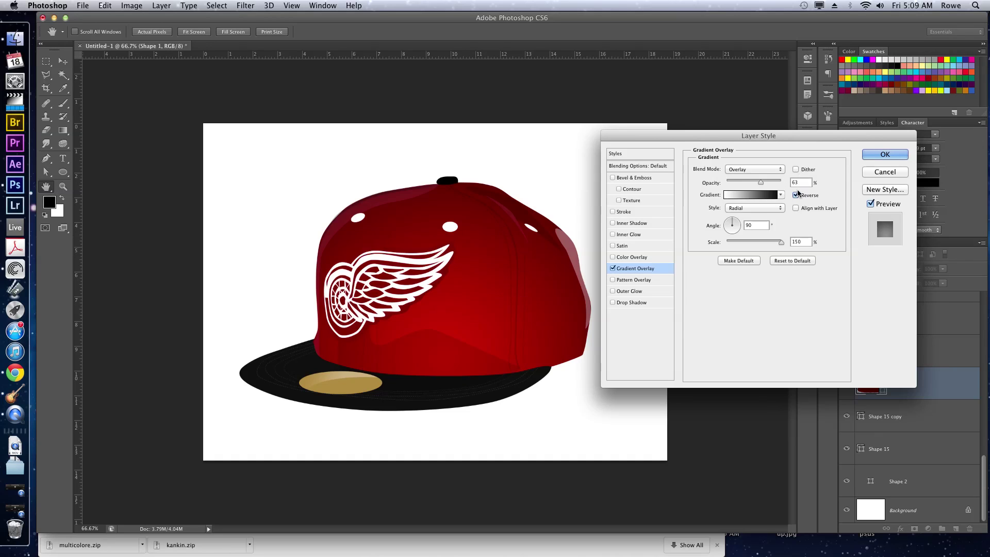
Step: Apply the cap's gradient overlay and toggle its shading off and on to compare
click(884, 155)
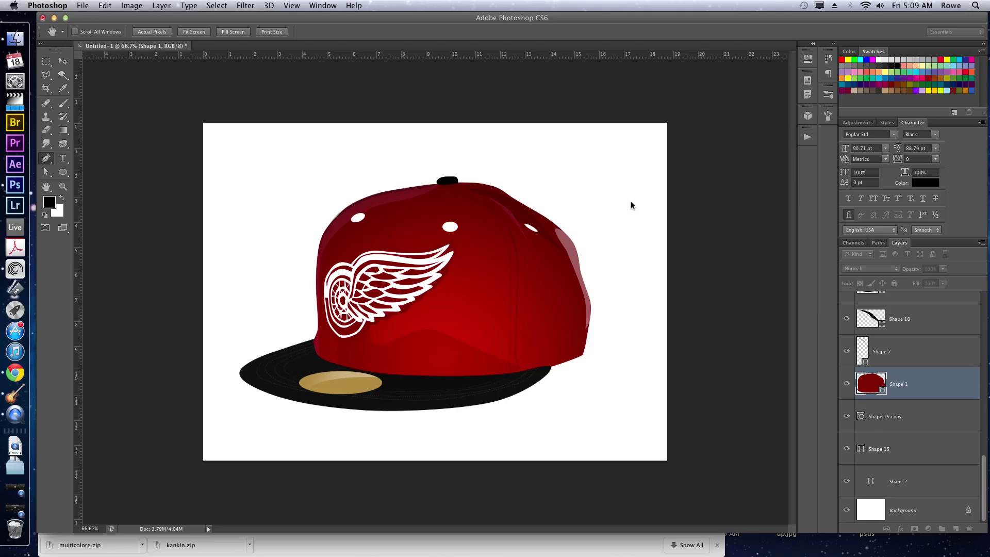
key(p)
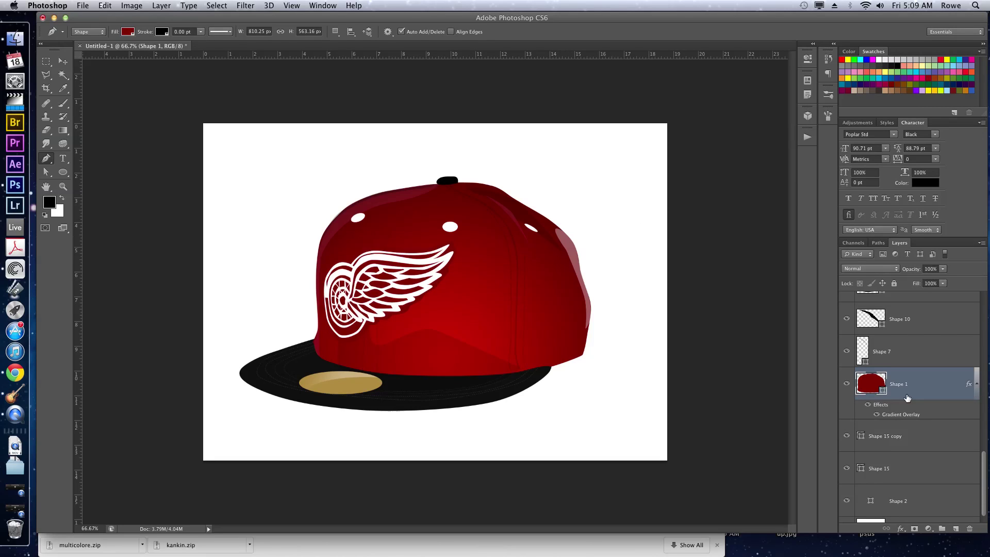
click(875, 414)
click(876, 415)
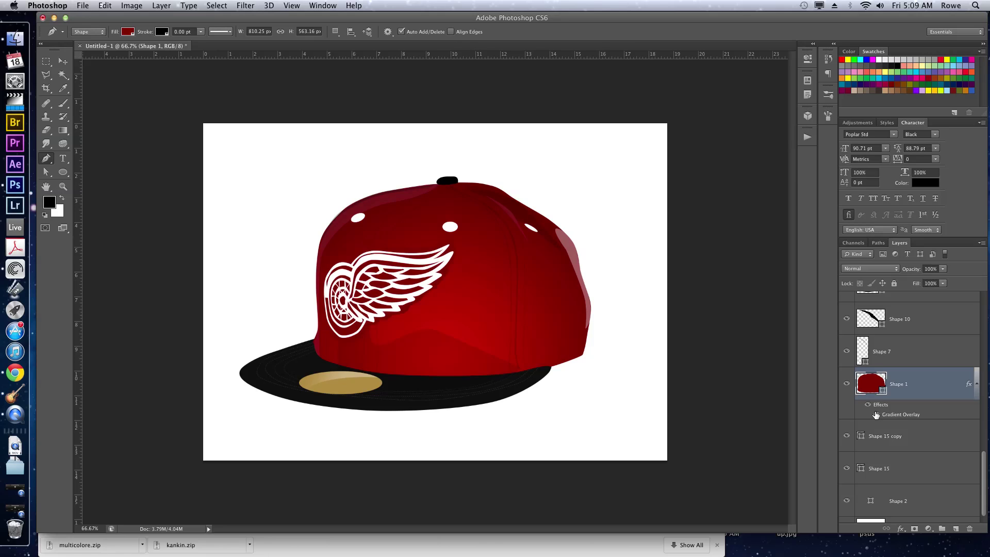
Step: Add a Pattern Overlay to Shape 1 using a diagonal-squares pattern
double_click(928, 381)
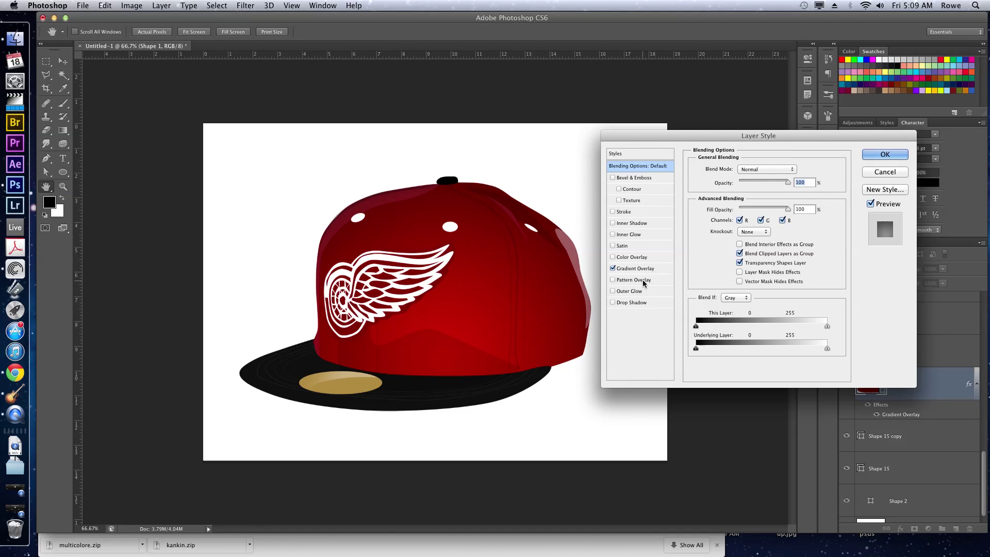
click(613, 280)
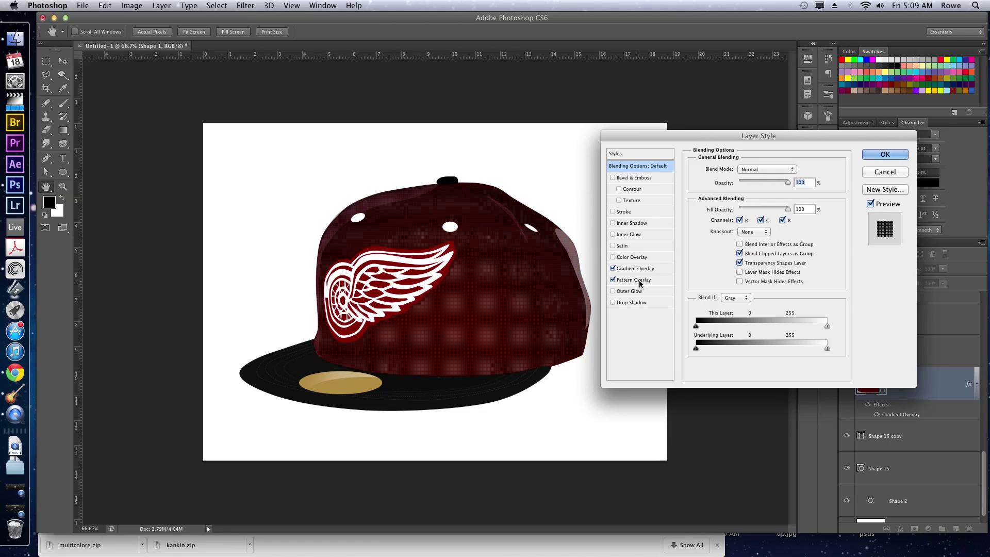
click(640, 280)
click(759, 206)
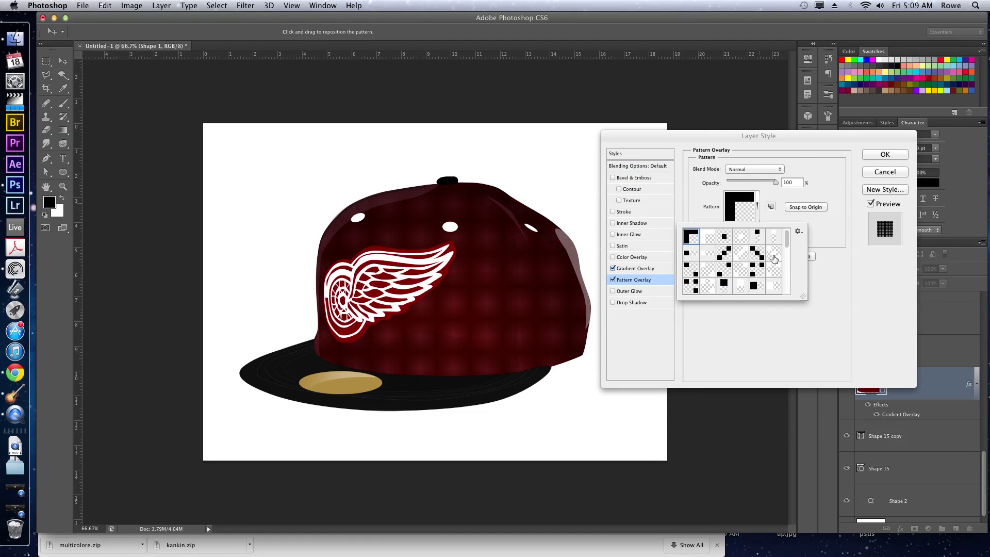
scroll(775, 259, down, 3)
click(761, 253)
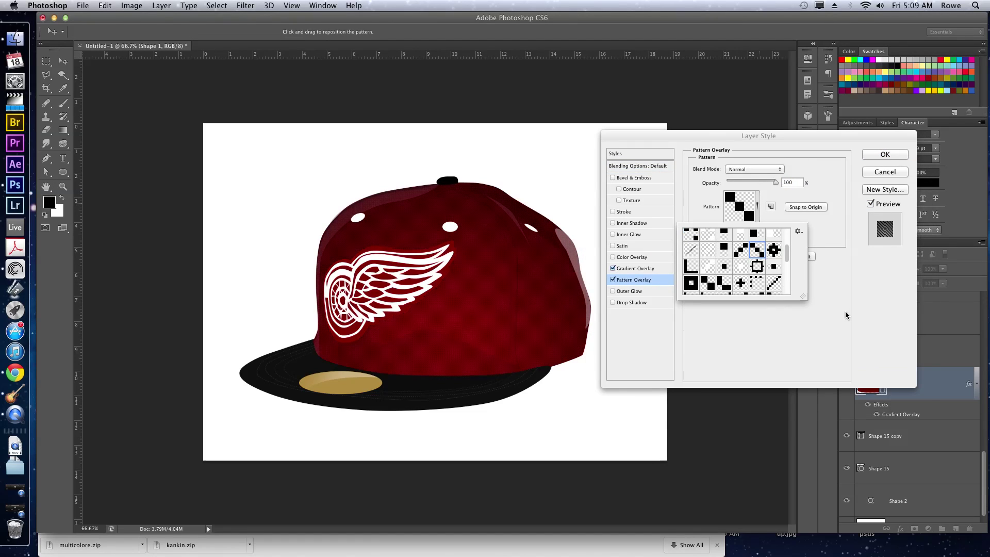
click(754, 202)
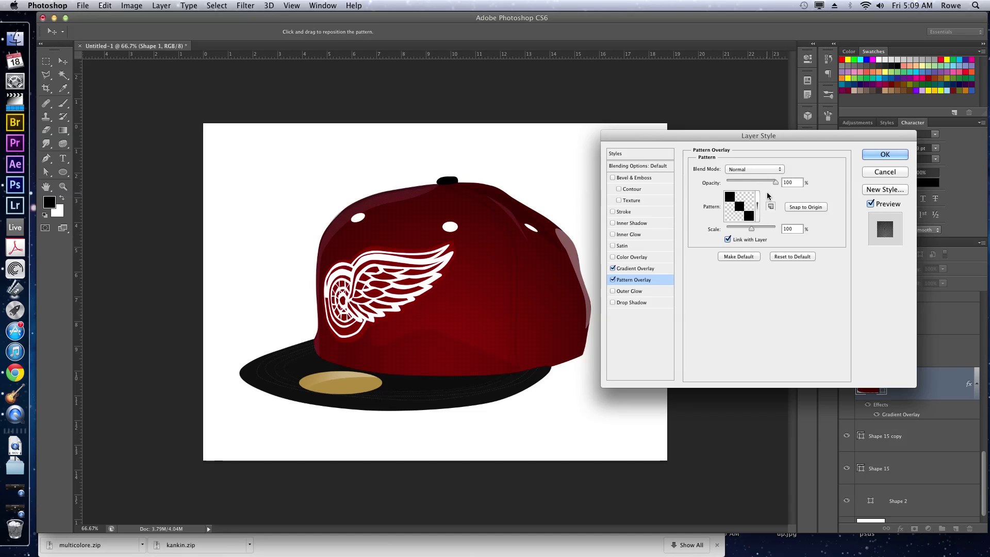
Step: Switch to a diagonal-stripe pattern in Overlay mode at about 30% opacity and apply it
click(752, 170)
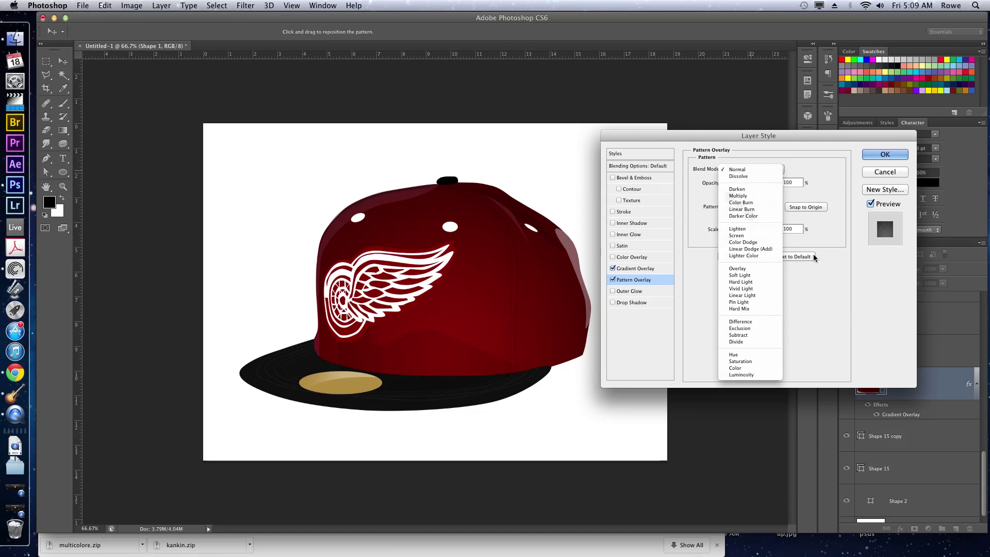
click(743, 268)
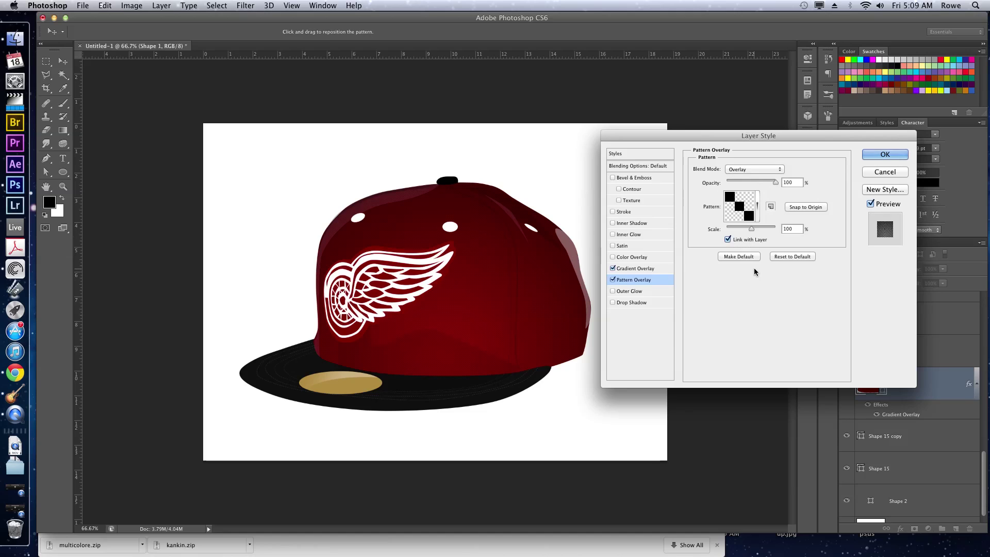
click(757, 206)
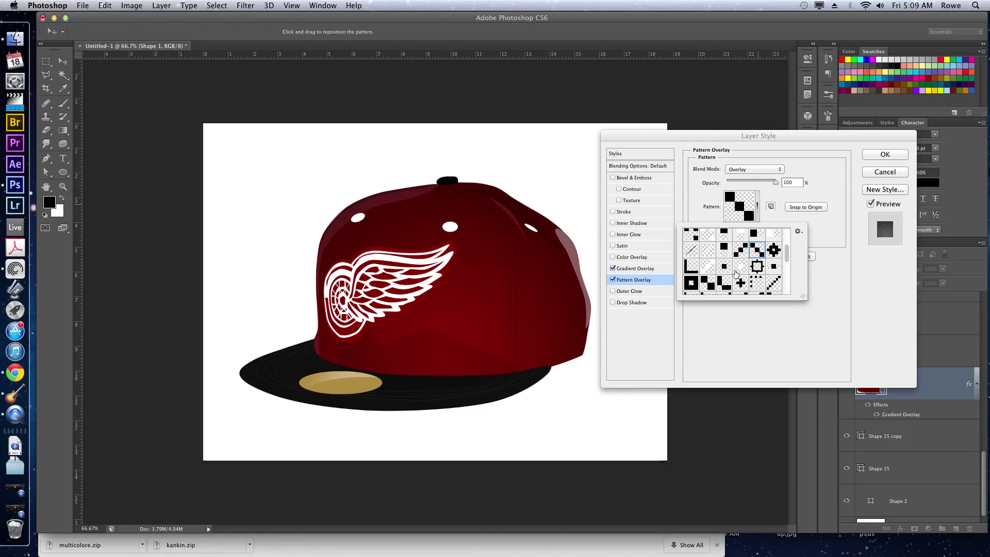
scroll(736, 274, down, 5)
click(756, 264)
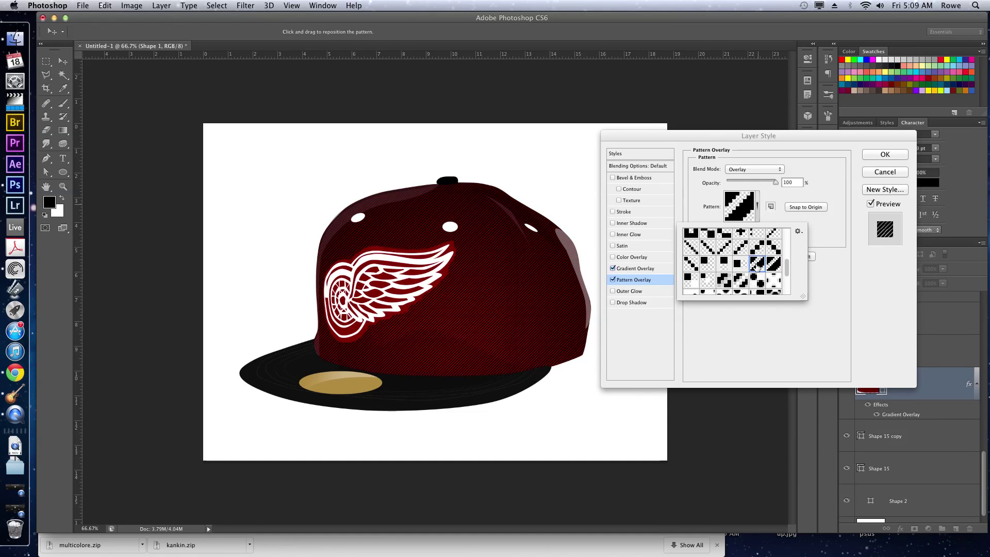
click(772, 324)
drag(775, 181, 740, 180)
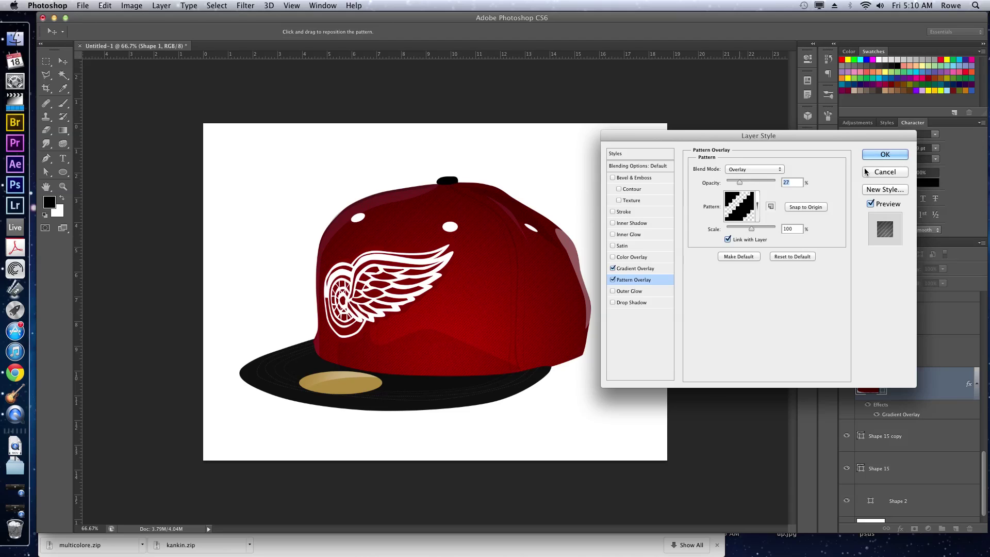
click(885, 156)
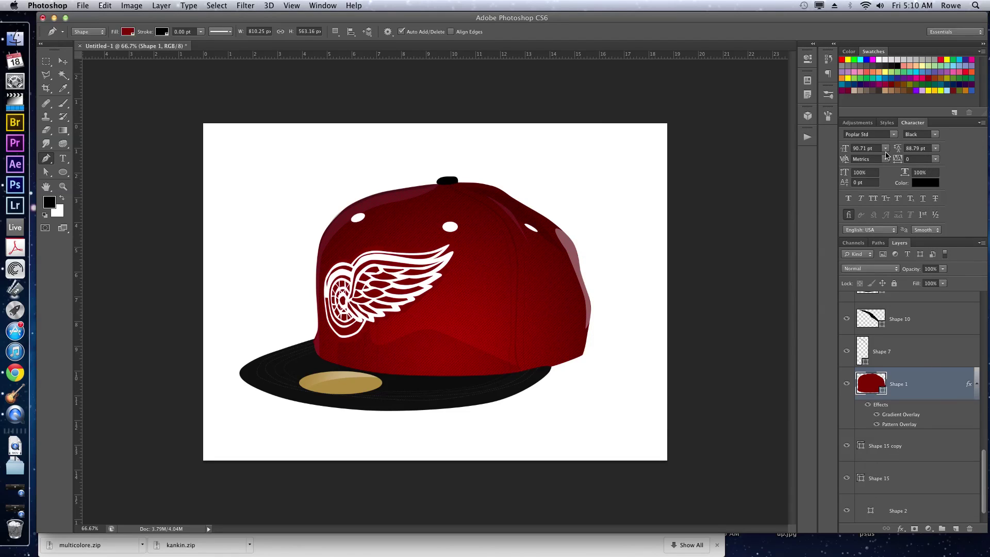
Step: Copy Shape 1's layer style and paste it onto Shape 5
right_click(918, 386)
click(851, 355)
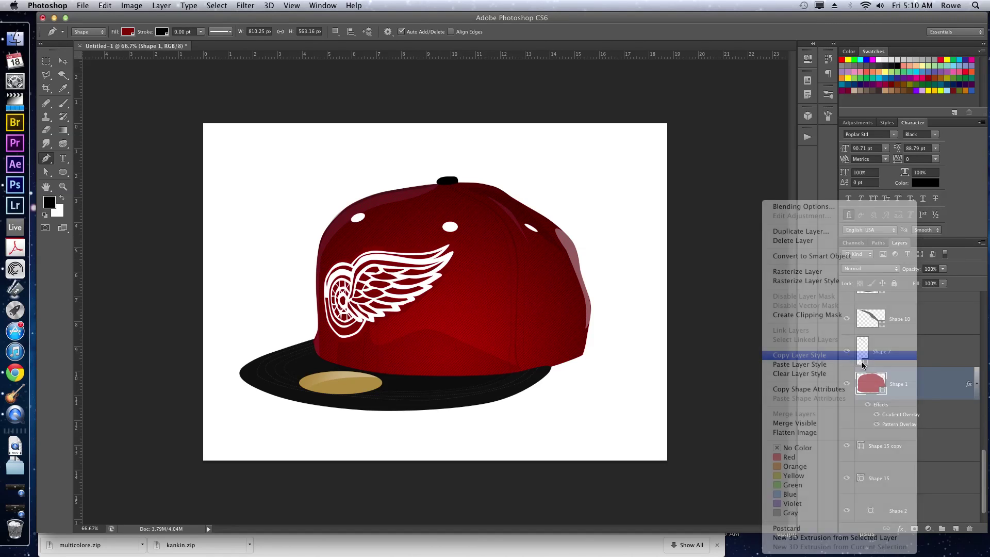
scroll(909, 361, up, 8)
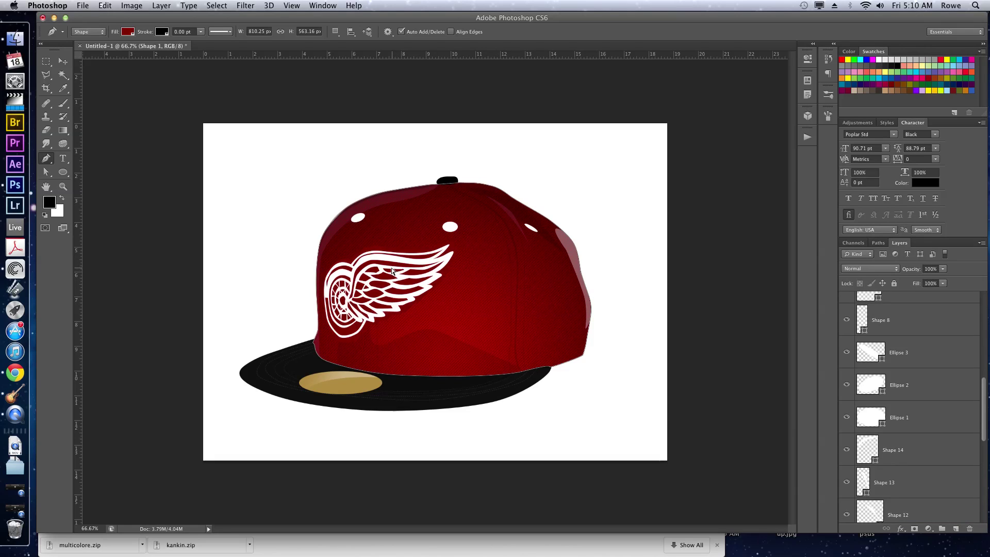
scroll(957, 379, up, 5)
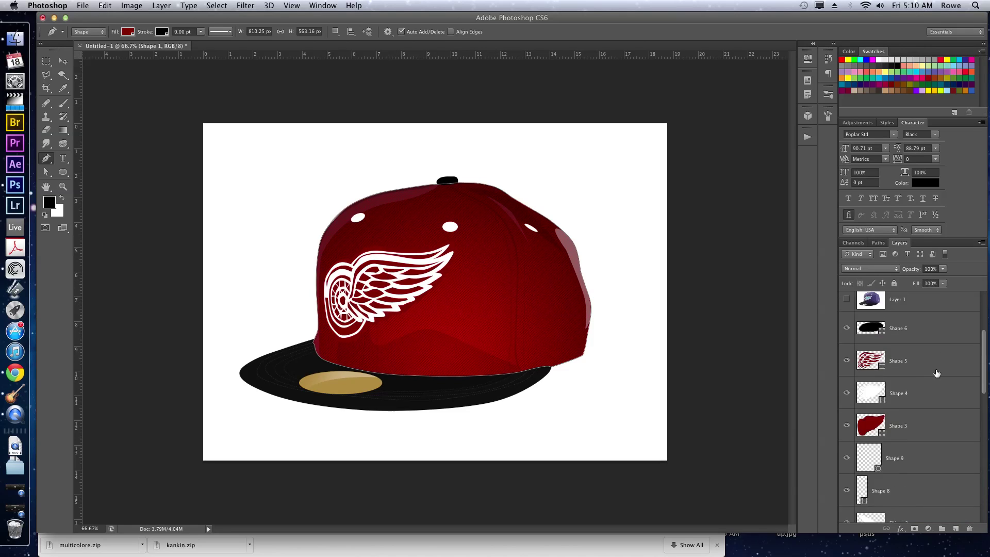
click(920, 363)
right_click(920, 362)
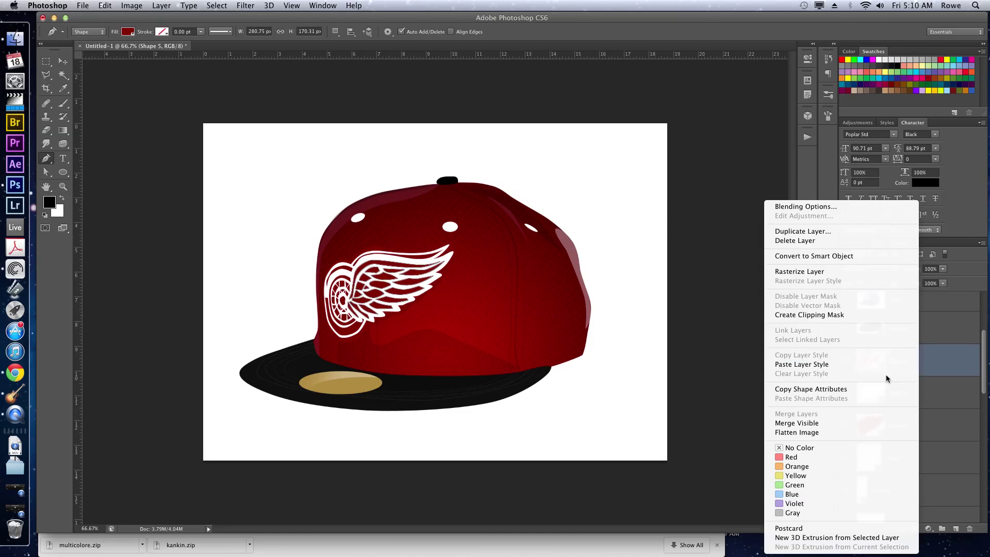
click(820, 367)
Step: Paste the copied layer style onto Shape 3
scroll(908, 400, down, 1)
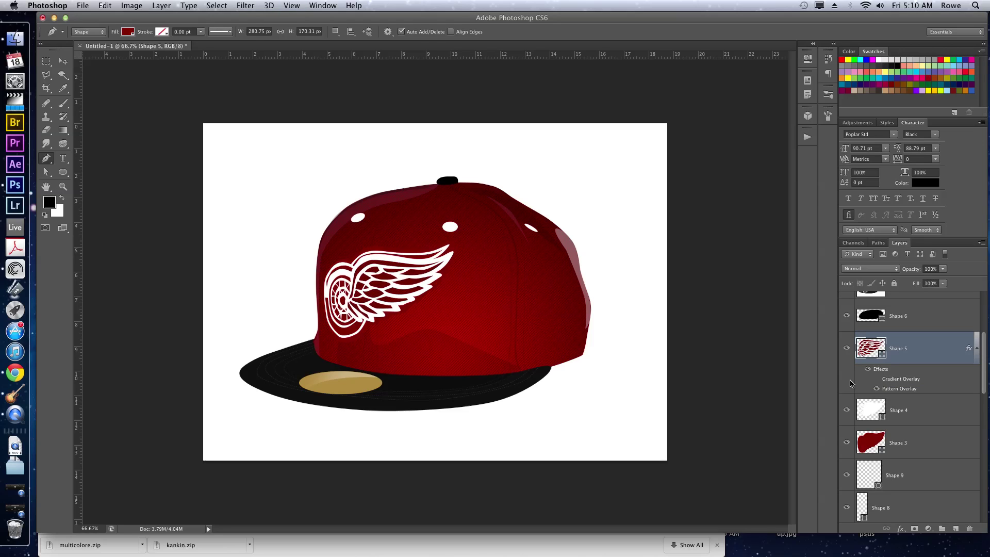
click(911, 437)
right_click(912, 437)
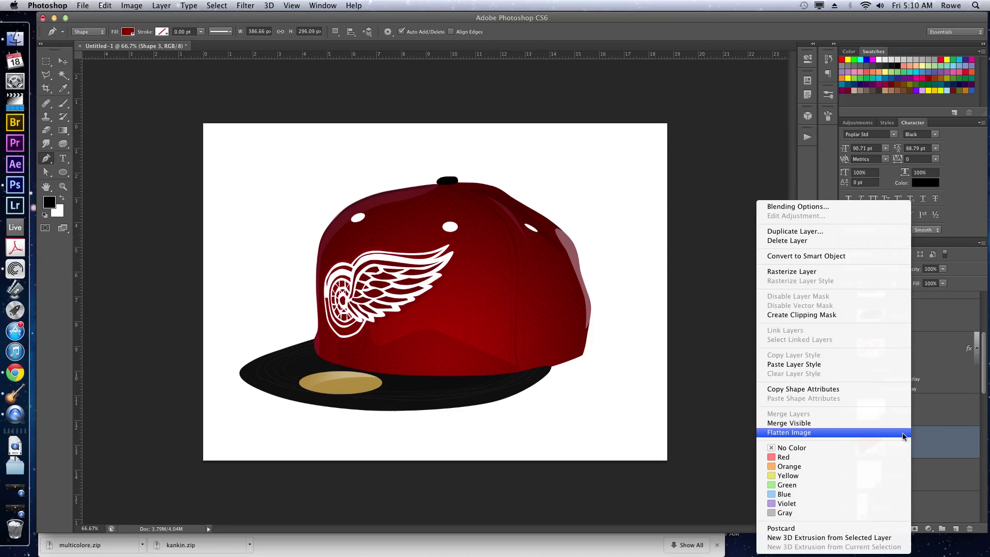
click(847, 365)
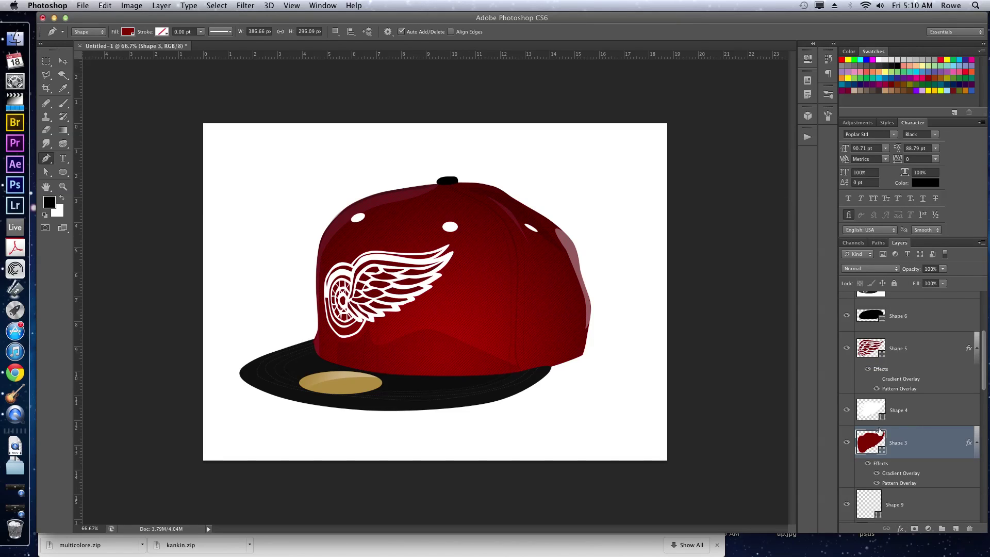
Step: Paste the layer style onto Shape 13 and lower its opacity to 15%
scroll(879, 430, down, 2)
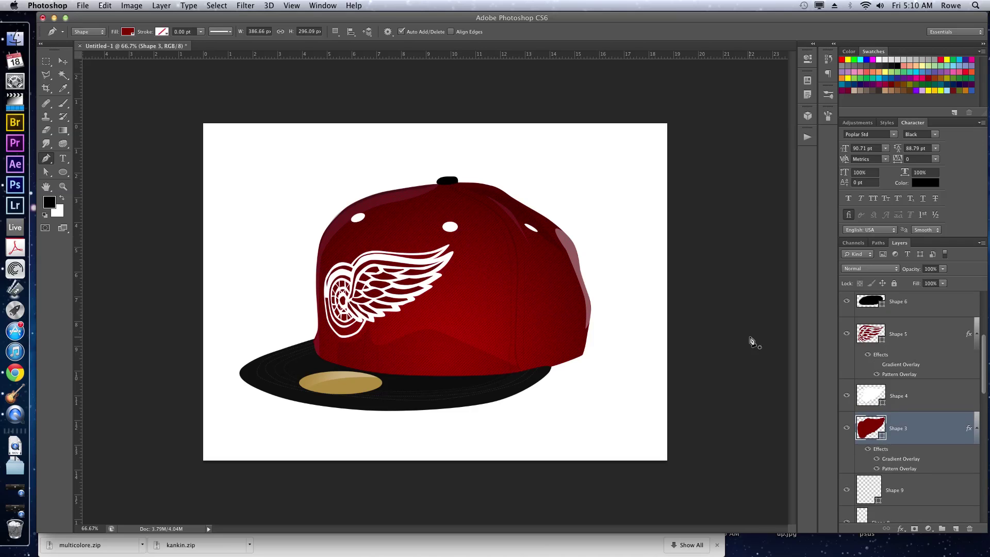
super+click(573, 250)
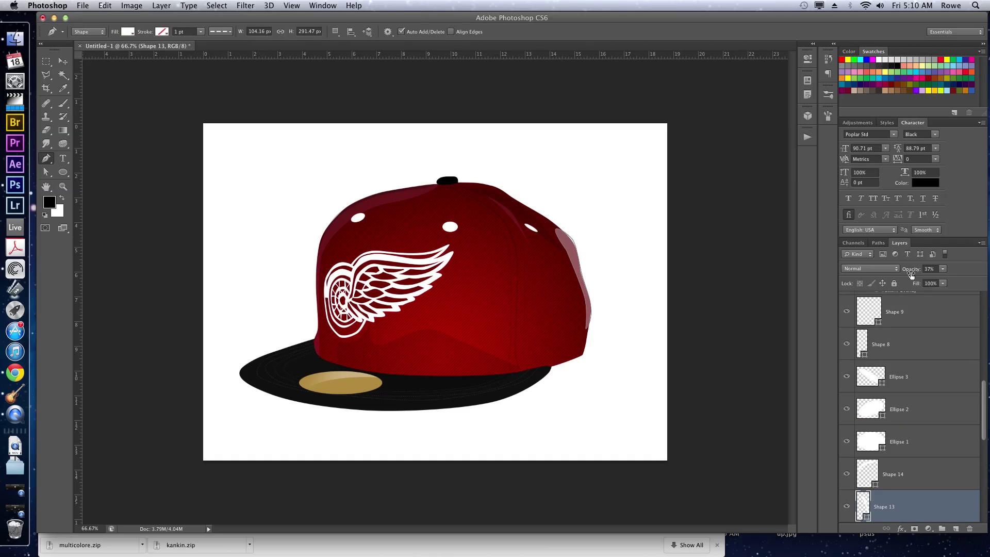
drag(911, 274, 907, 272)
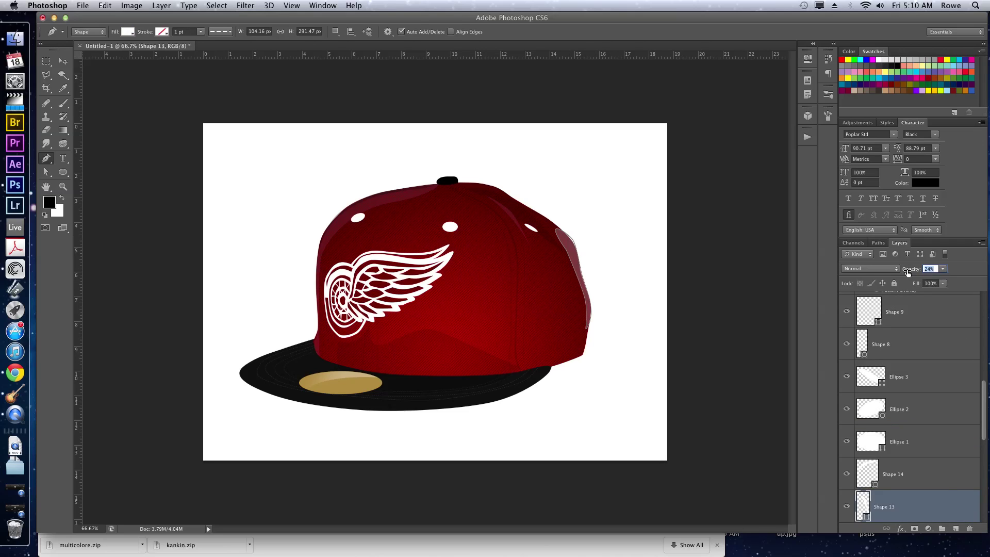
right_click(951, 516)
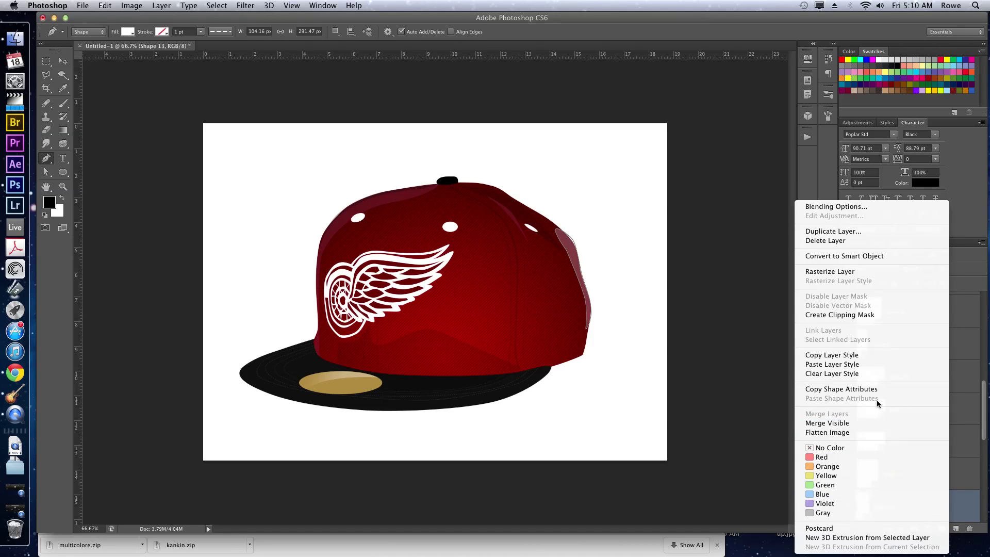
click(875, 365)
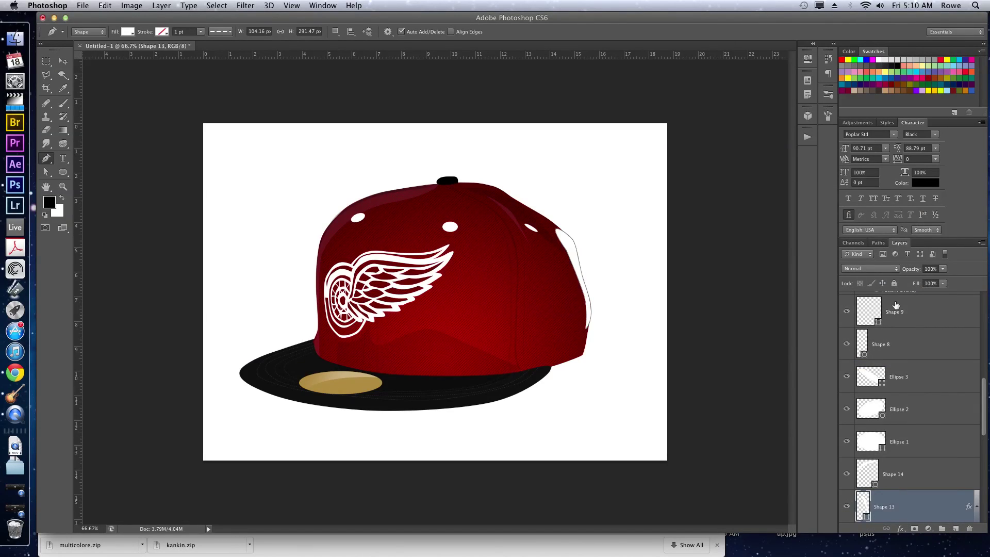
mouse_move(915, 274)
mouse_down()
mouse_move(931, 268)
mouse_move(878, 275)
mouse_move(908, 272)
mouse_up()
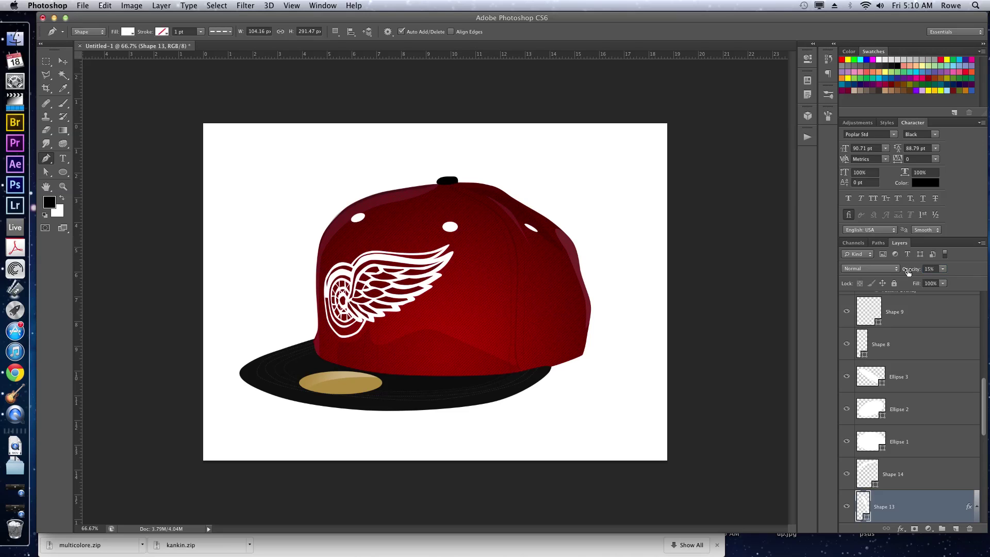
key(v)
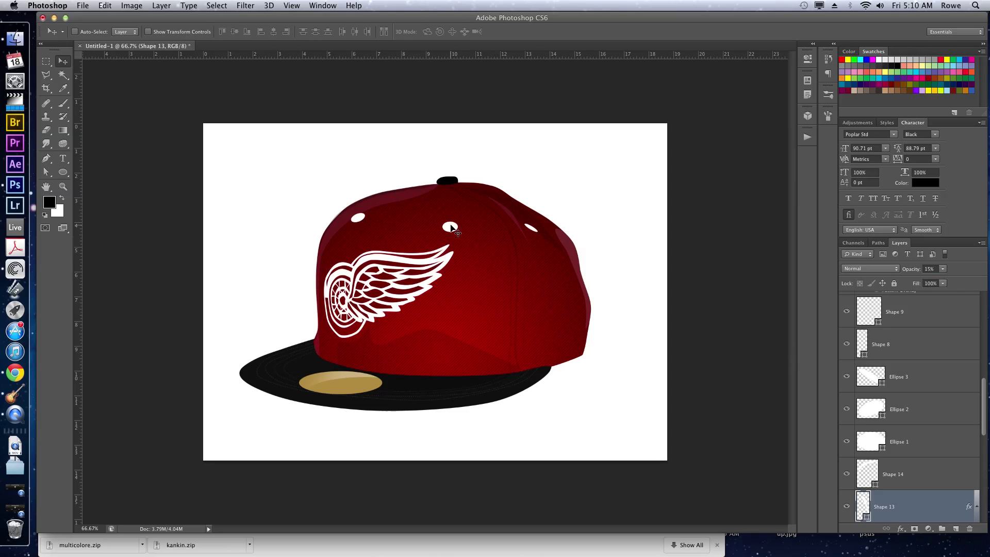
super+click(451, 226)
Step: Zoom in on the crown and try subtracting an oval hole from the centre eyelet, then undo
key(z)
click(483, 241)
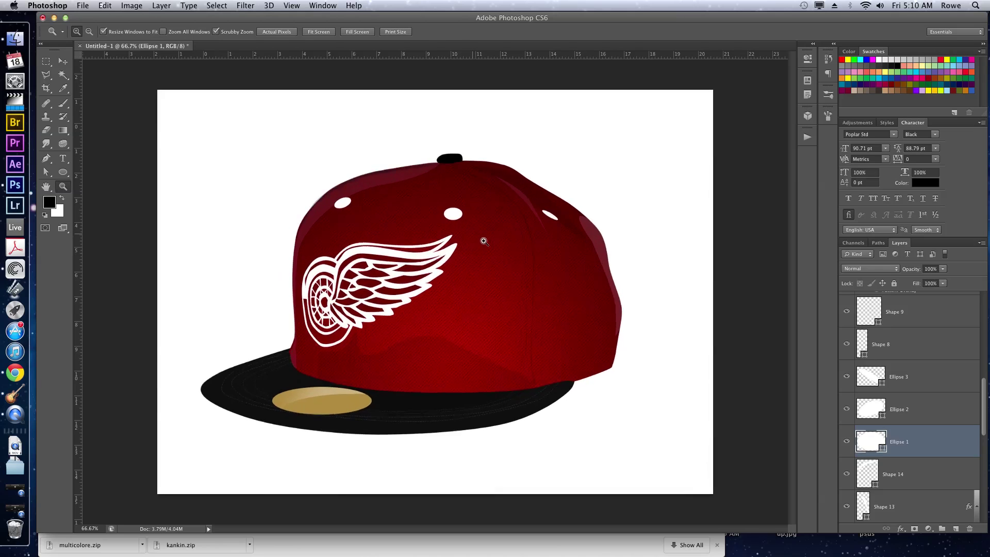
drag(484, 240, 518, 258)
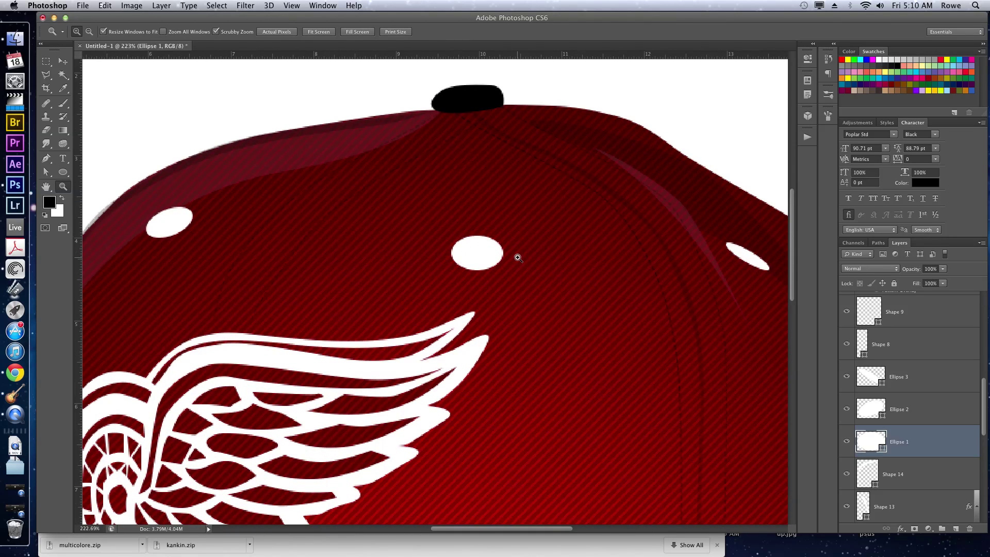
key(u)
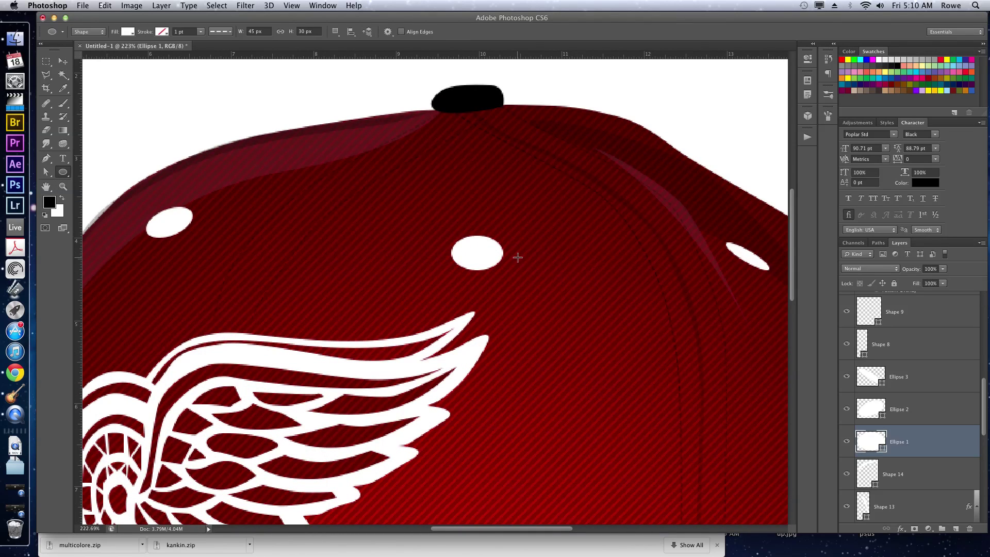
click(335, 33)
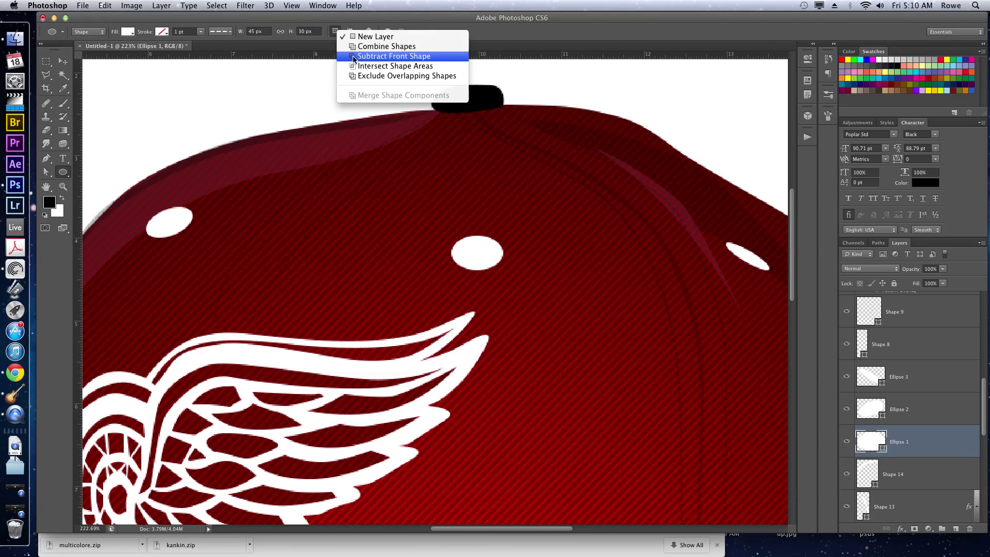
click(394, 56)
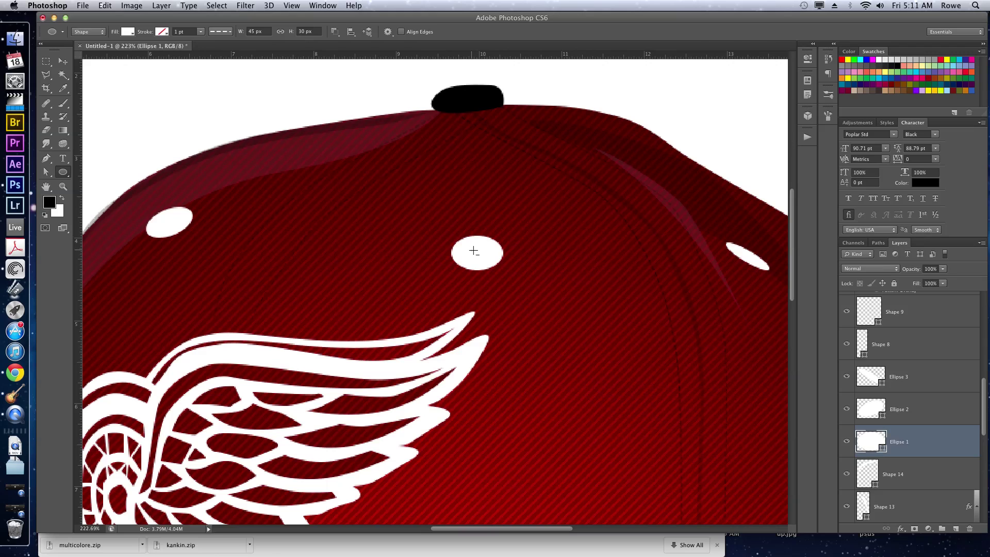
drag(473, 250, 487, 258)
key(super+z)
Step: Set the Ellipse tool to New Layer, adjust its fill, and create an empty layer
click(335, 32)
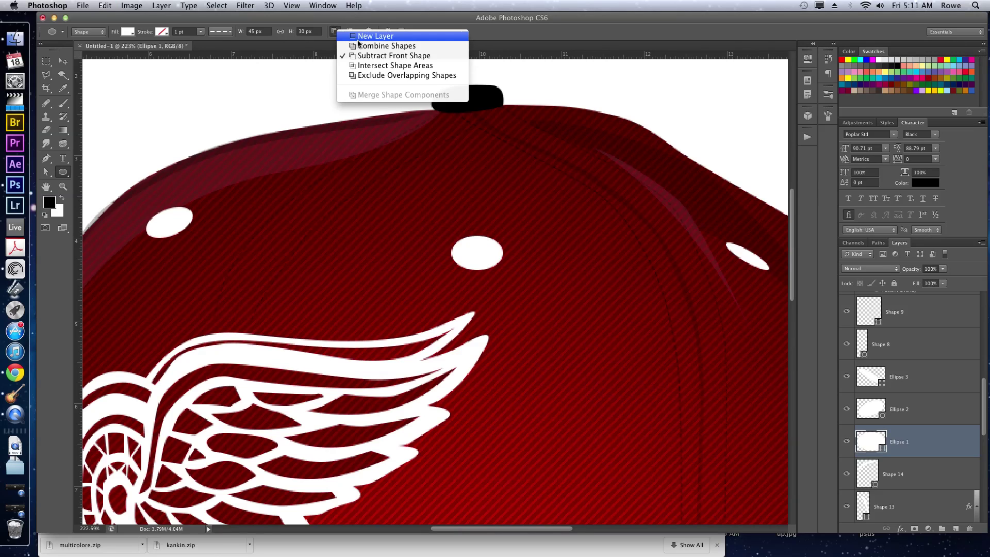
click(361, 36)
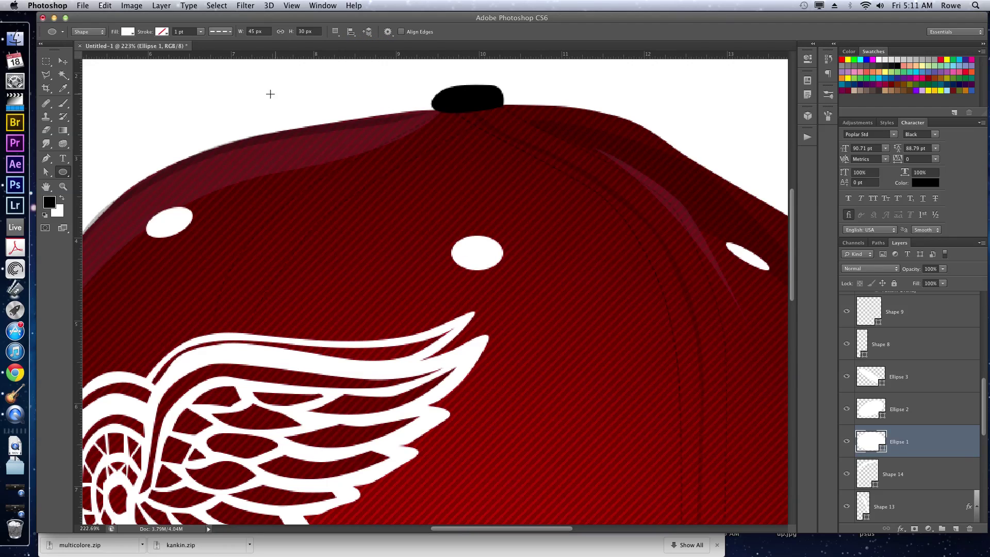
click(129, 32)
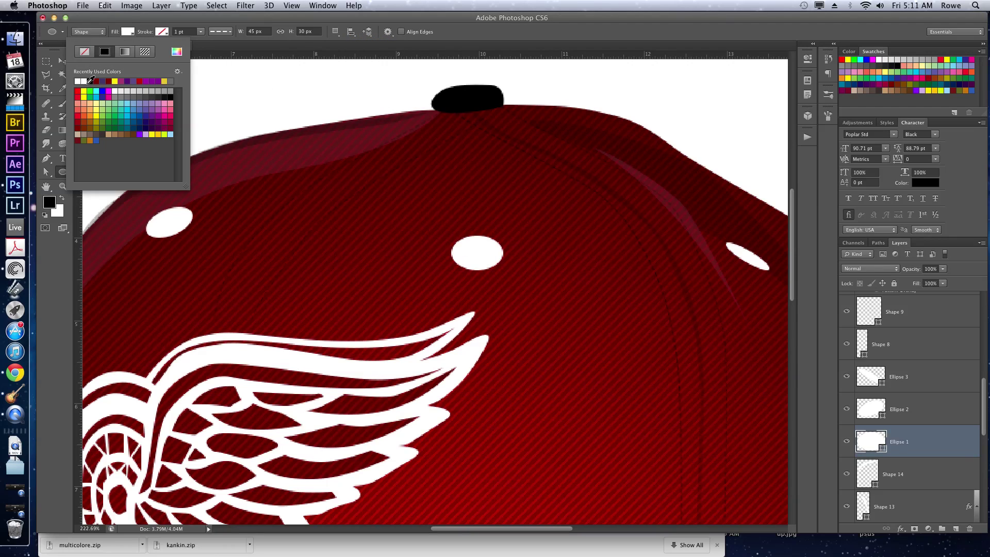
click(91, 81)
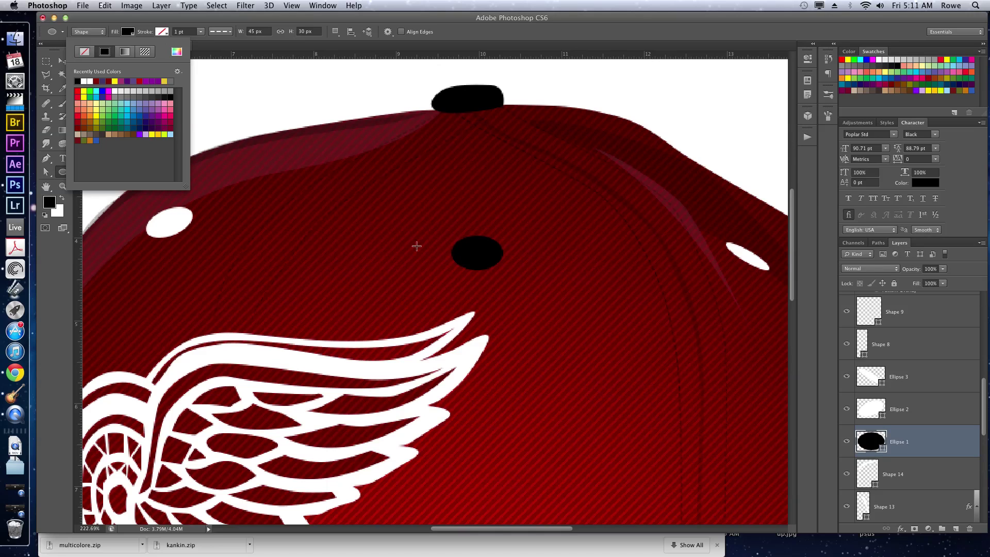
click(85, 81)
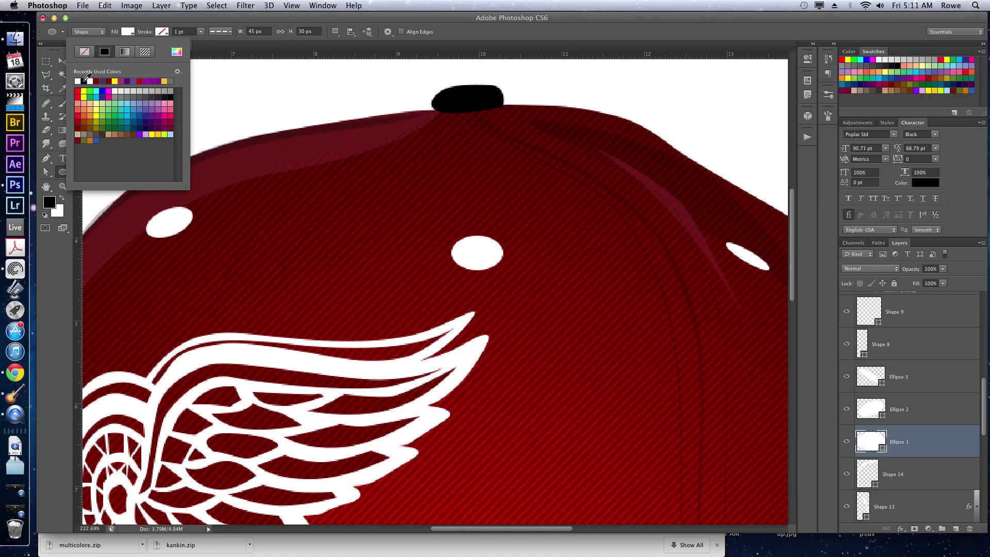
click(920, 426)
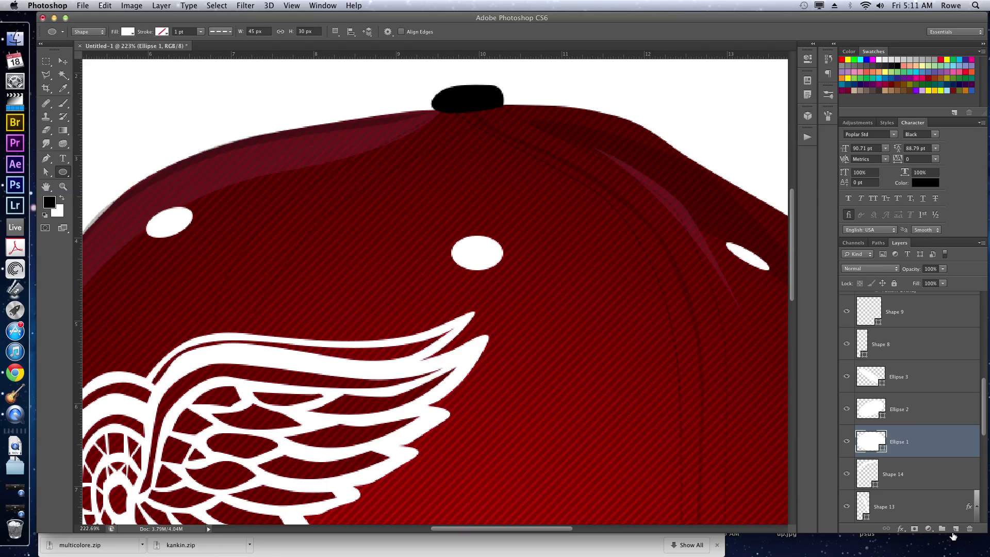
click(954, 530)
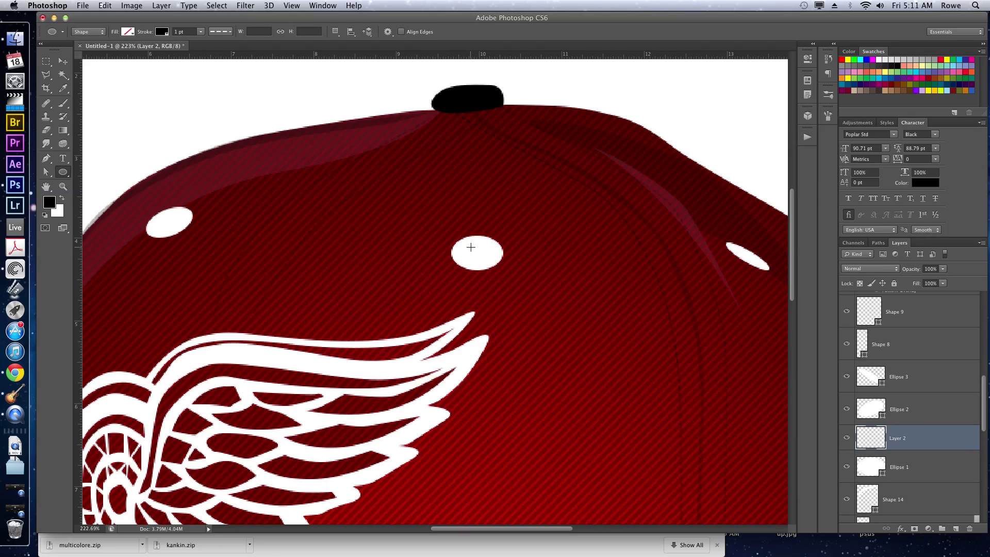
Step: Draw a small black oval with no stroke inside the centre eyelet, then fit on screen
drag(466, 246, 486, 258)
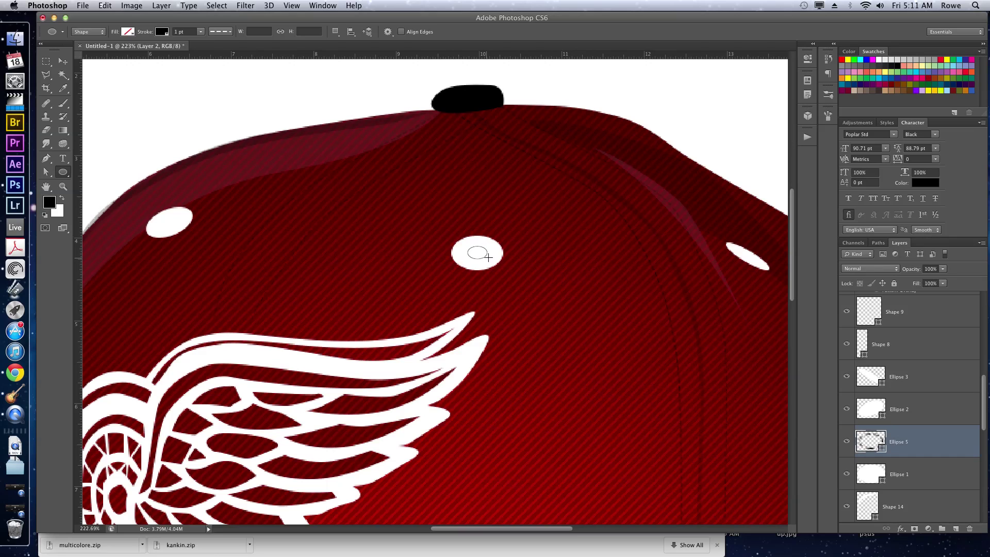
key(x)
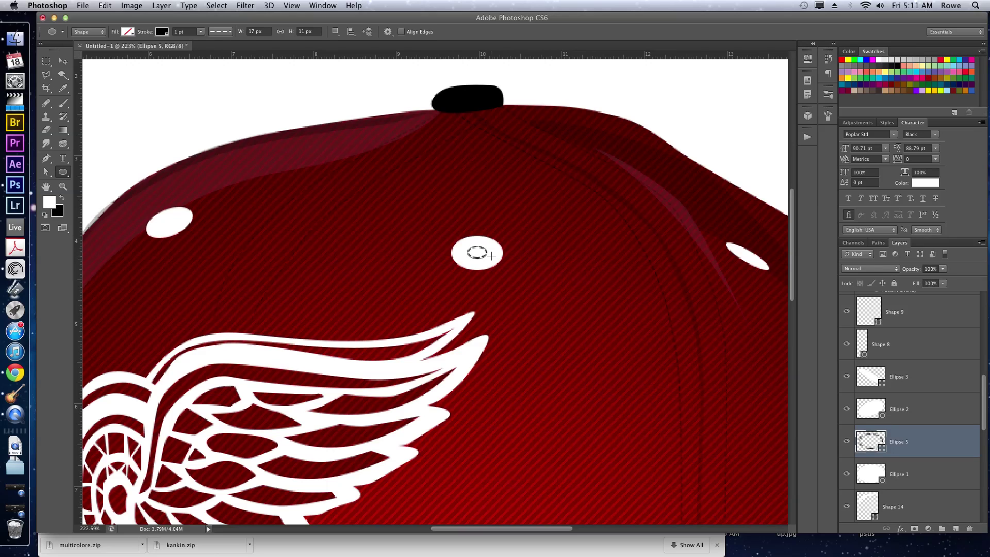
click(162, 32)
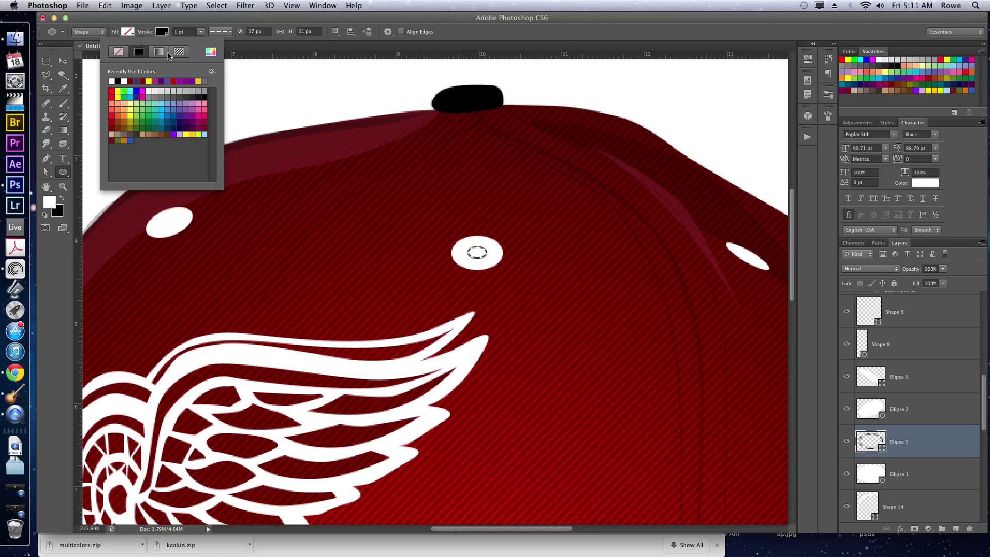
click(112, 81)
click(122, 51)
click(128, 32)
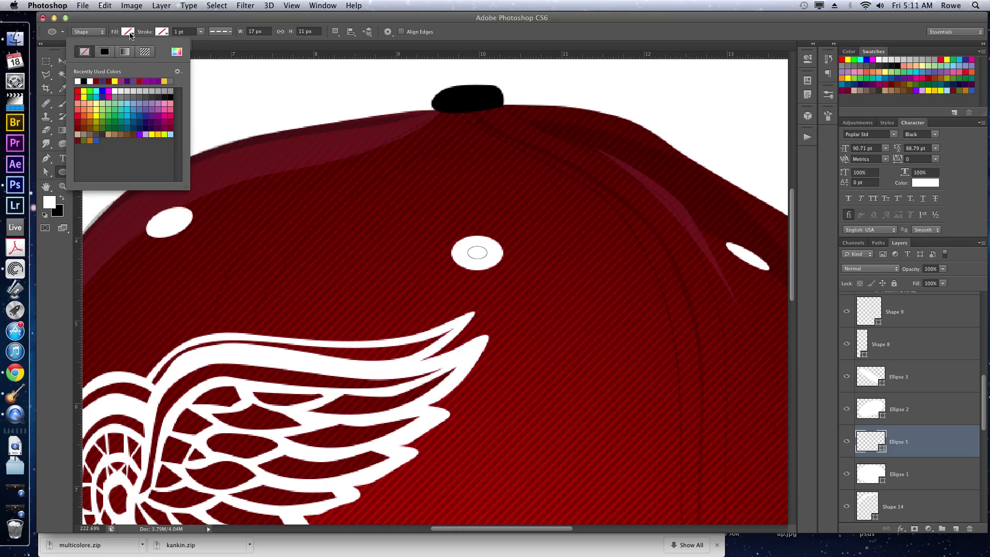
click(85, 81)
click(130, 34)
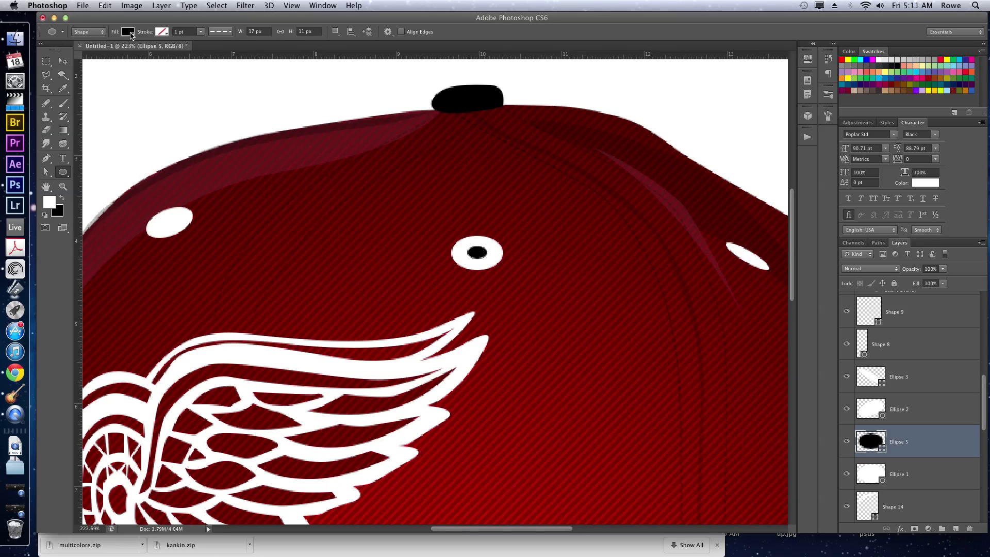
key(super+0)
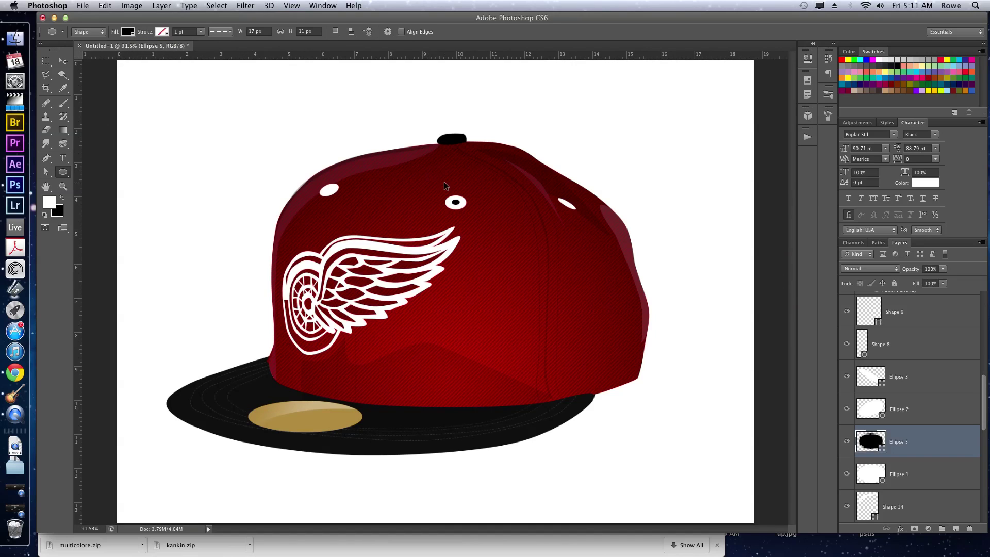
Step: Duplicate the black hole, move it onto the left eyelet and rotate it to match
key(super+j)
key(v)
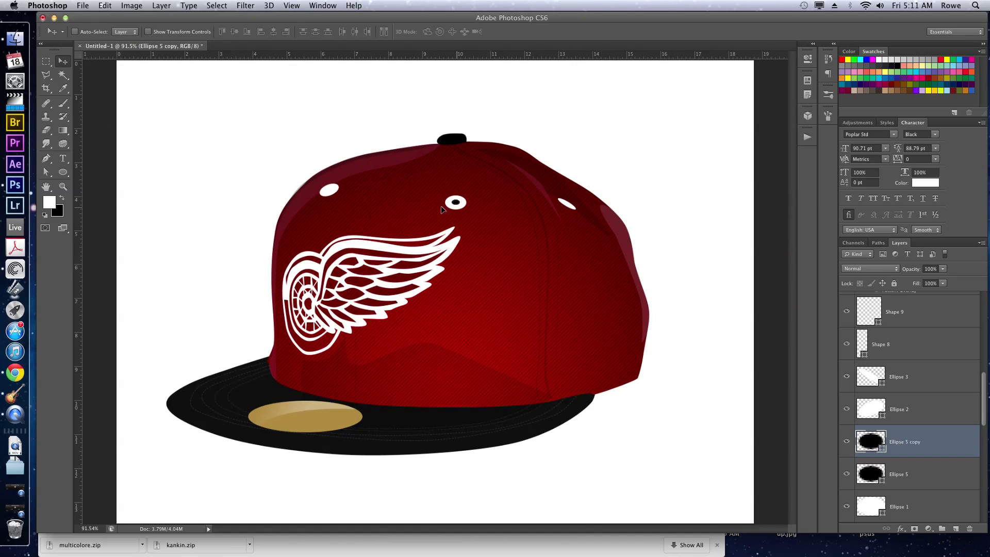
drag(441, 206, 334, 199)
key(super+bracketright)
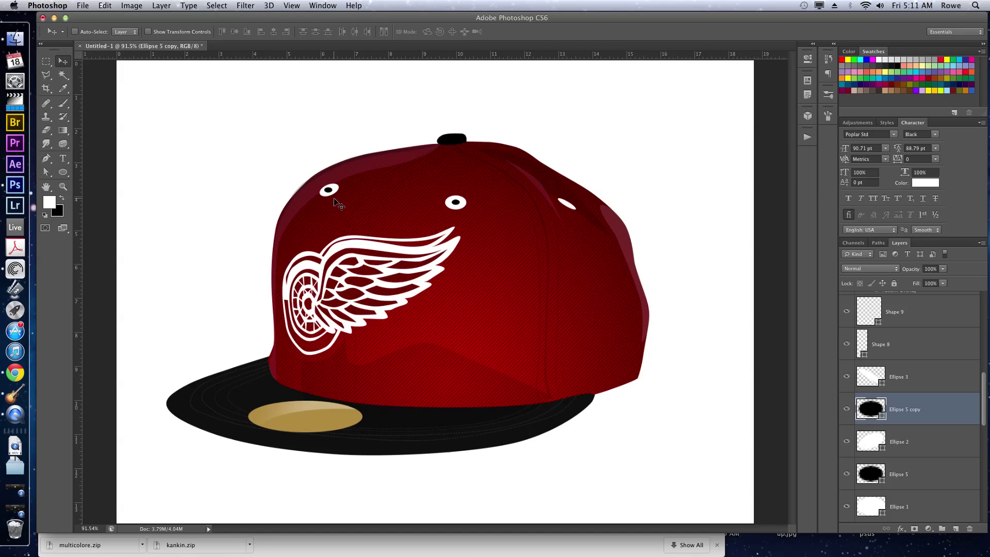
key(super+t)
drag(390, 210, 392, 194)
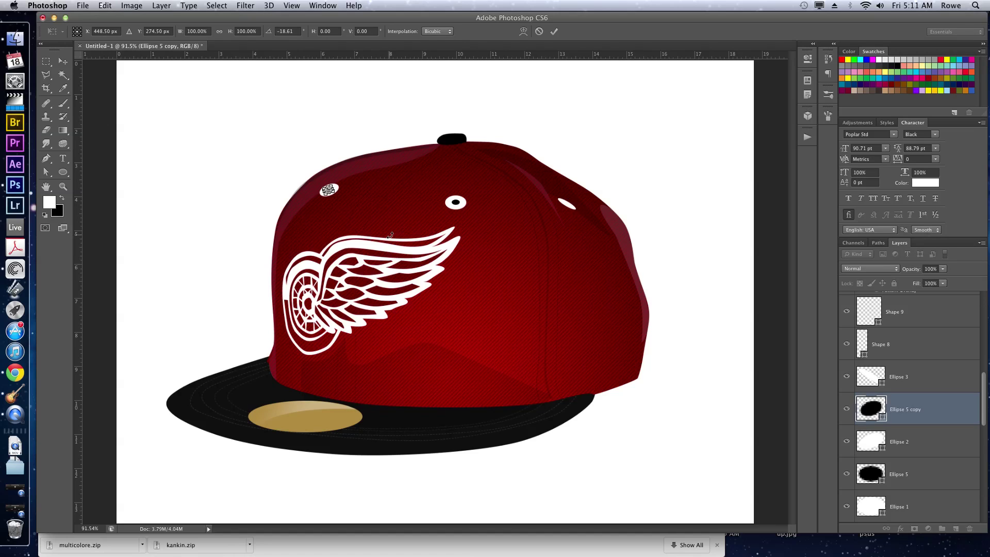
key(Return)
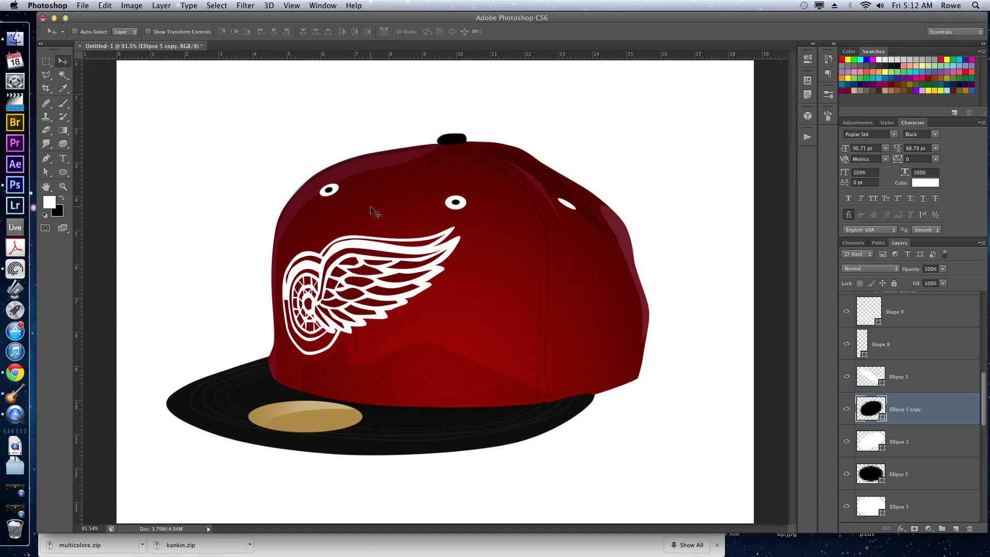
Step: Duplicate the right eyelet's Ellipse 3, fill it black and scale it to 55%
super+click(571, 207)
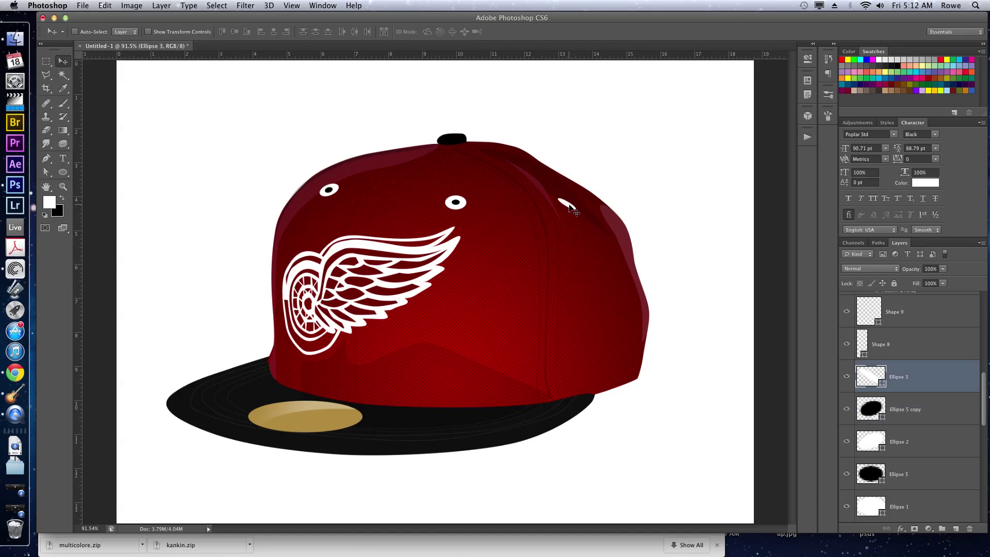
key(super+j)
key(super+shift+BackSpace)
key(super+t)
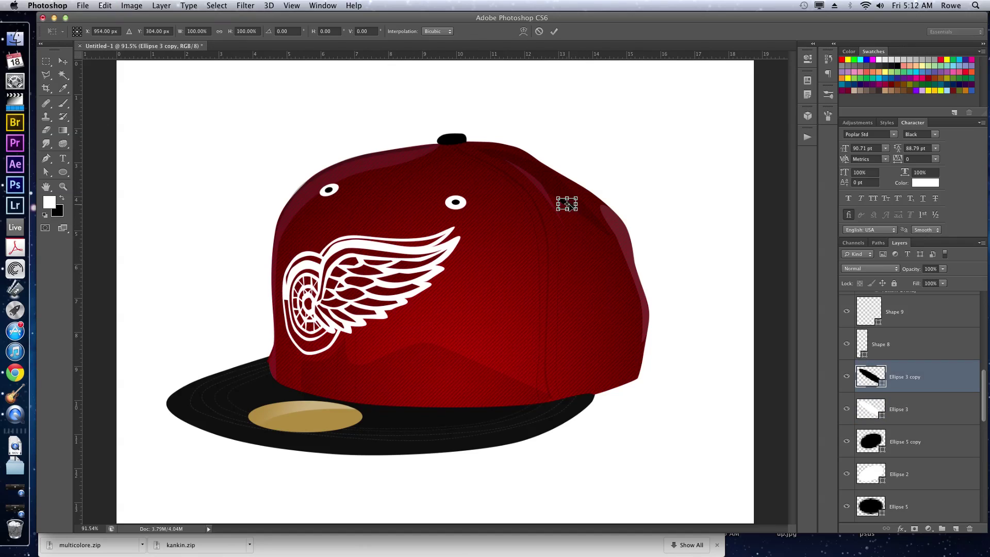
click(219, 31)
text(80)
key(Return)
drag(220, 32, 208, 33)
key(Return)
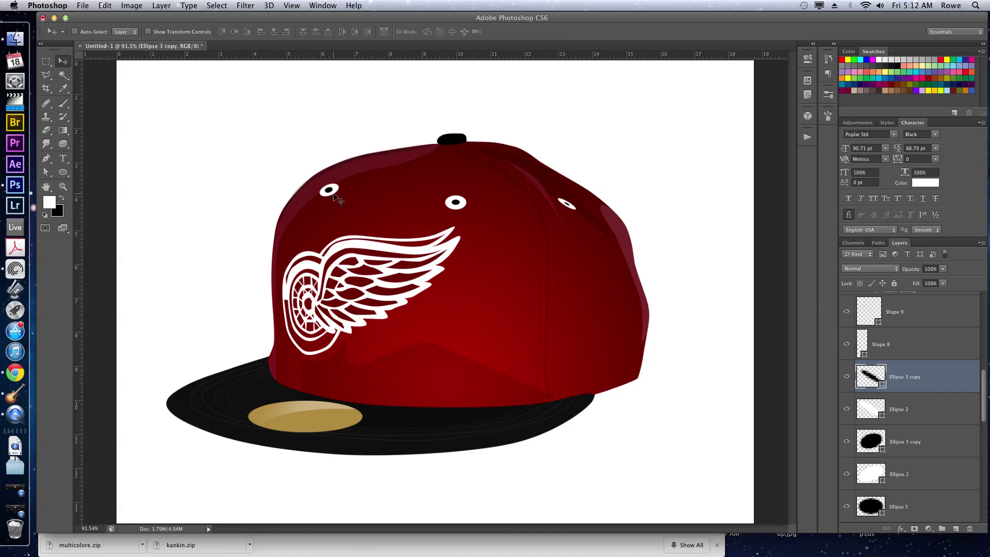
super+click(460, 206)
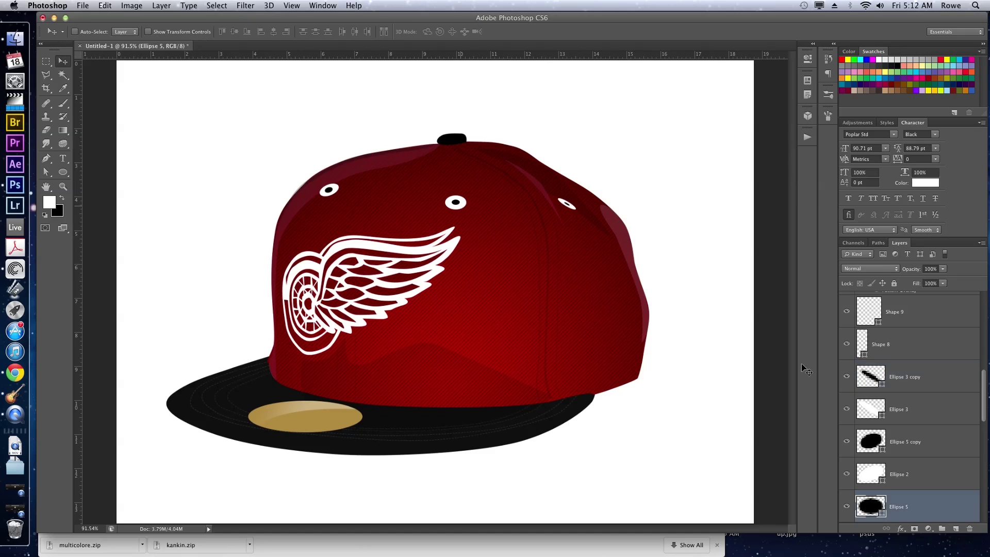
click(935, 477)
scroll(933, 478, down, 5)
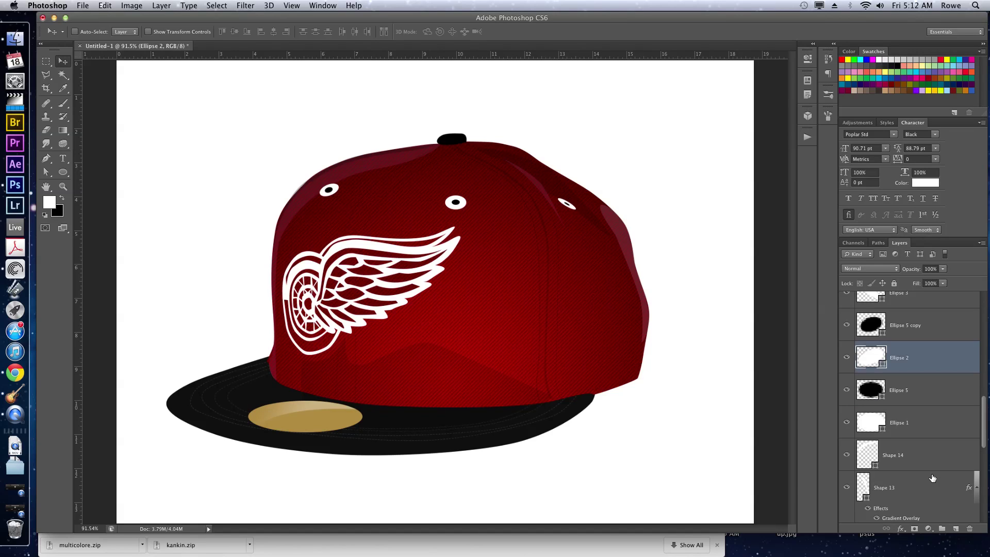
Step: Paste the copied layer style onto the Shape 4 wing logo
super+click(449, 251)
click(931, 372)
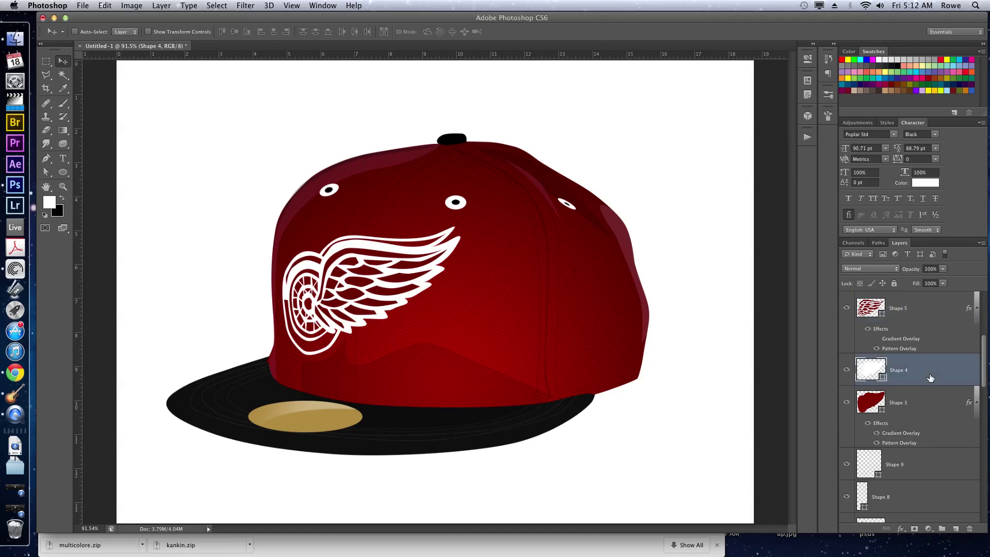
right_click(917, 380)
click(832, 364)
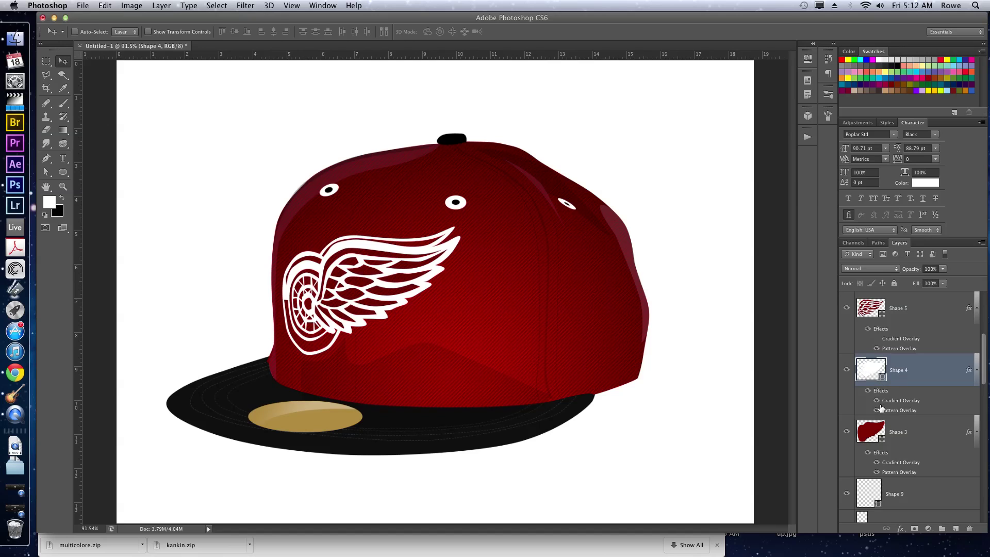
Step: Set Shape 4's Pattern Overlay to Normal blend, about 29% opacity and 55% scale
double_click(879, 407)
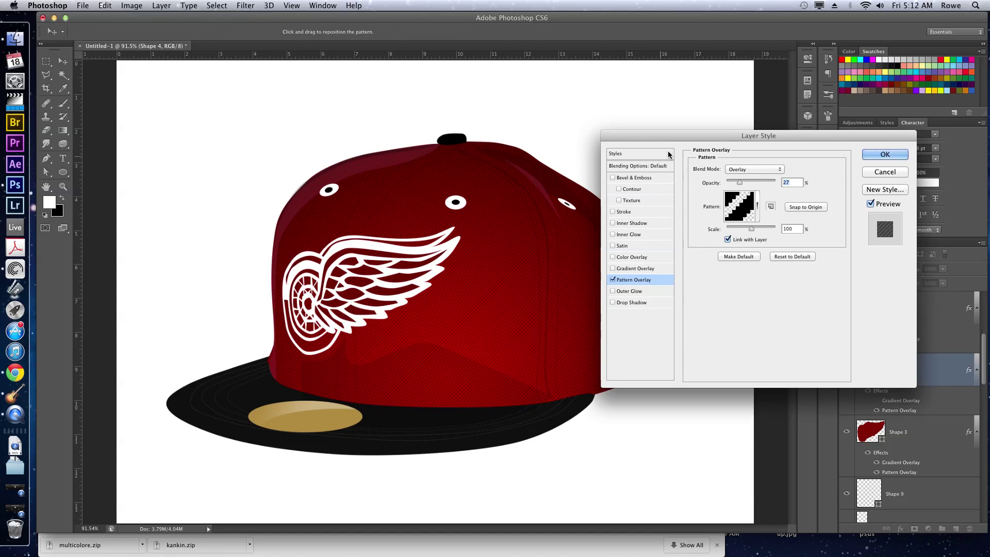
click(734, 172)
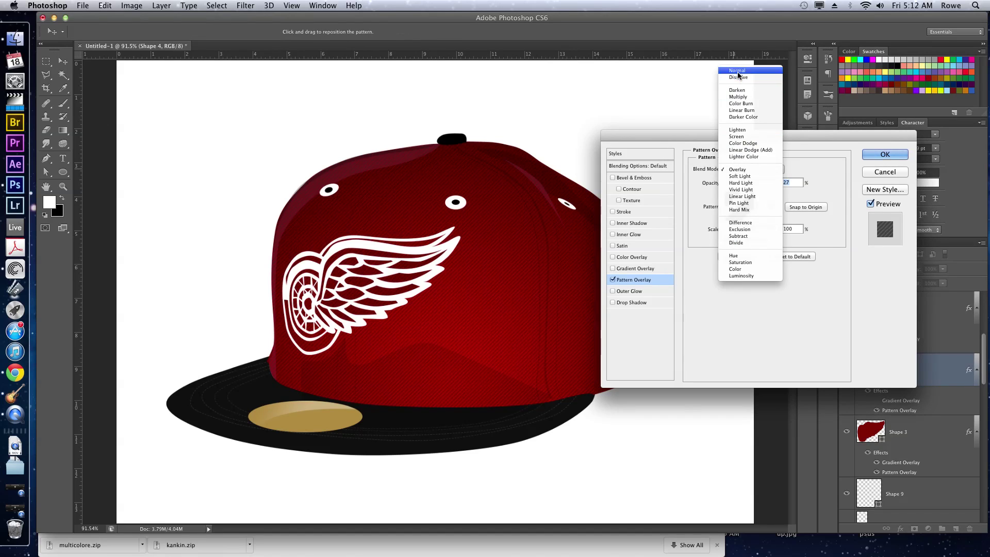
click(740, 78)
click(748, 181)
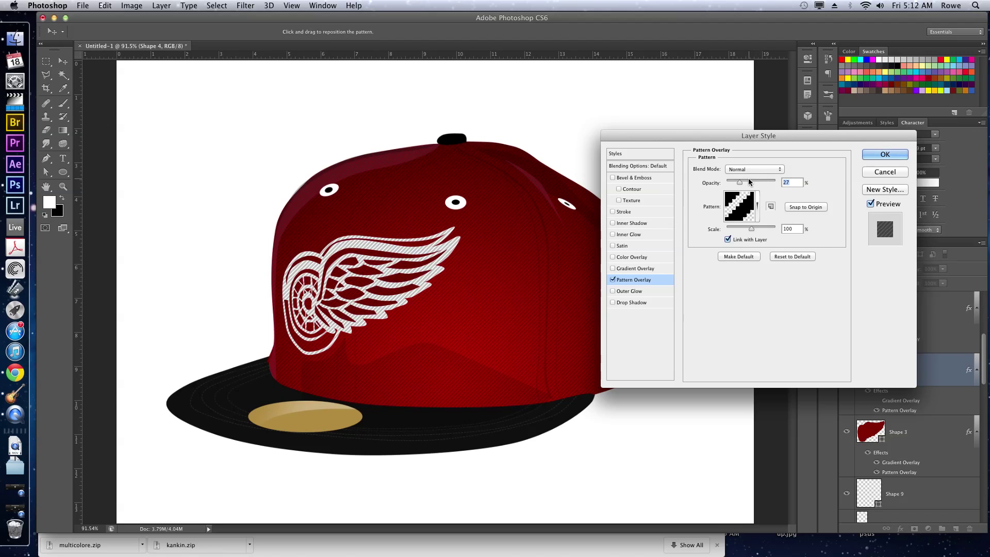
drag(749, 182, 730, 185)
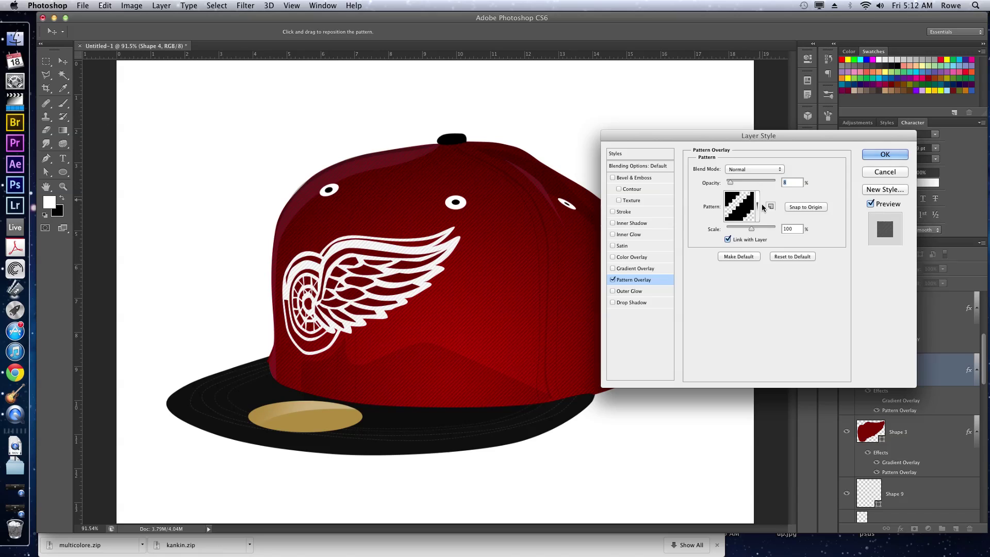
drag(749, 229, 740, 230)
drag(730, 183, 740, 184)
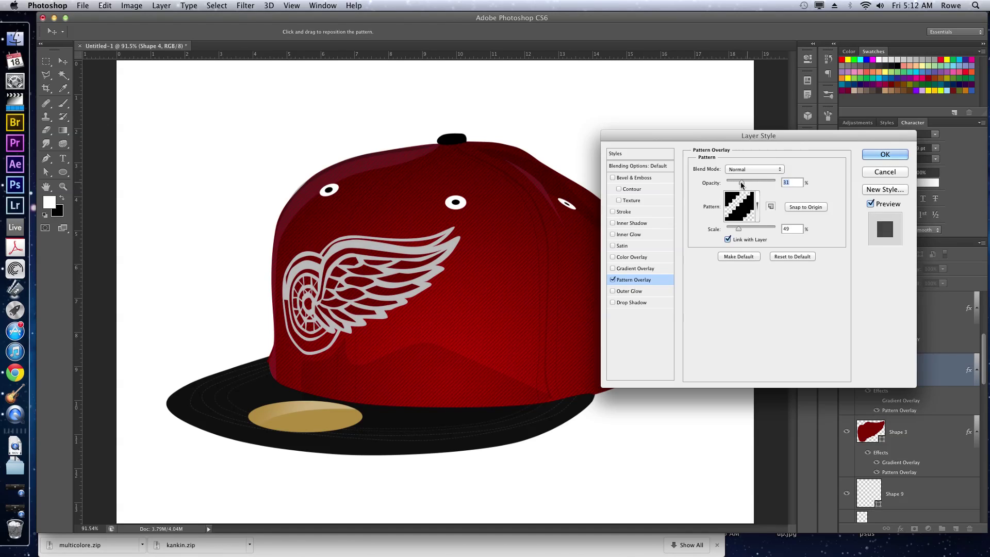
drag(741, 229, 740, 231)
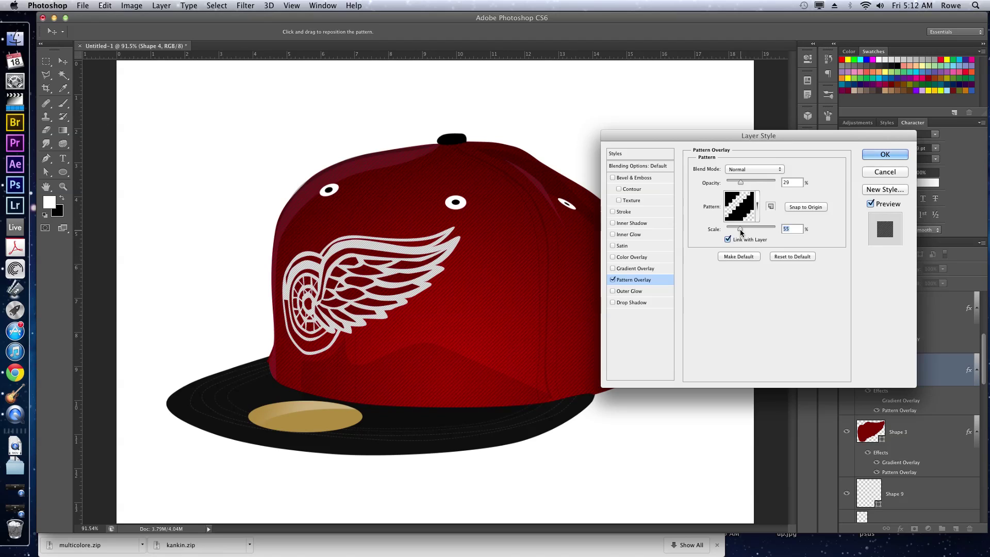
click(885, 157)
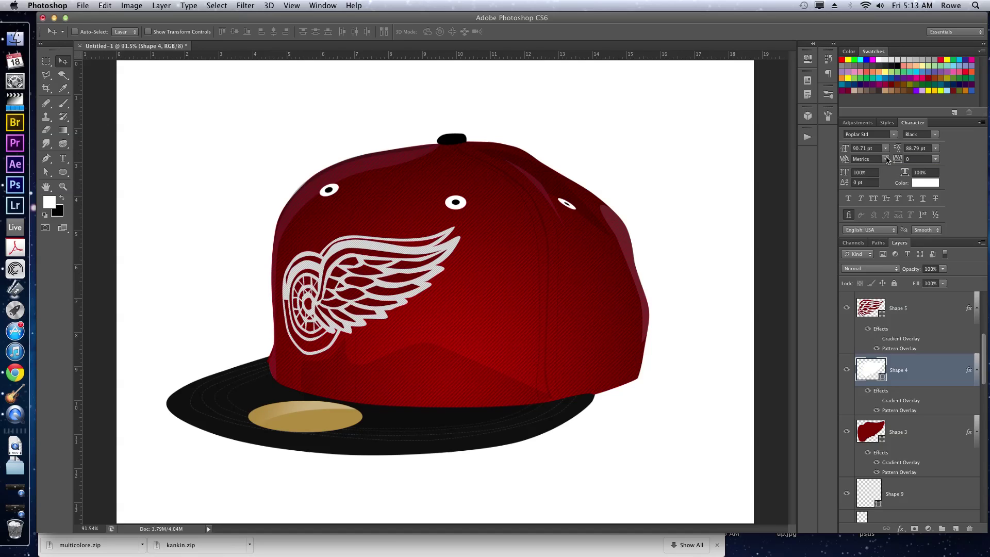
Step: Select the Ellipse 4 sticker layer and open its Layer Style dialog
scroll(929, 494, down, 10)
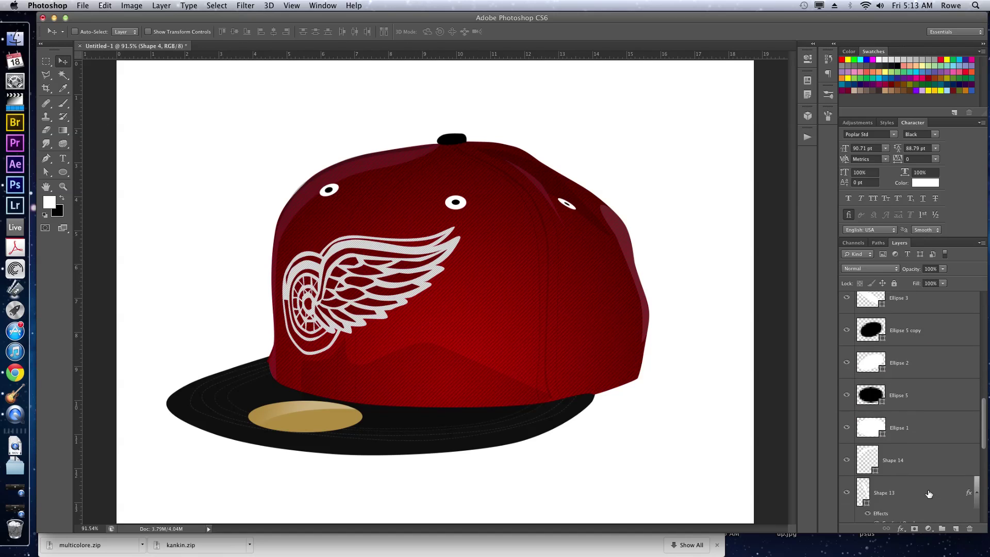
scroll(929, 494, down, 10)
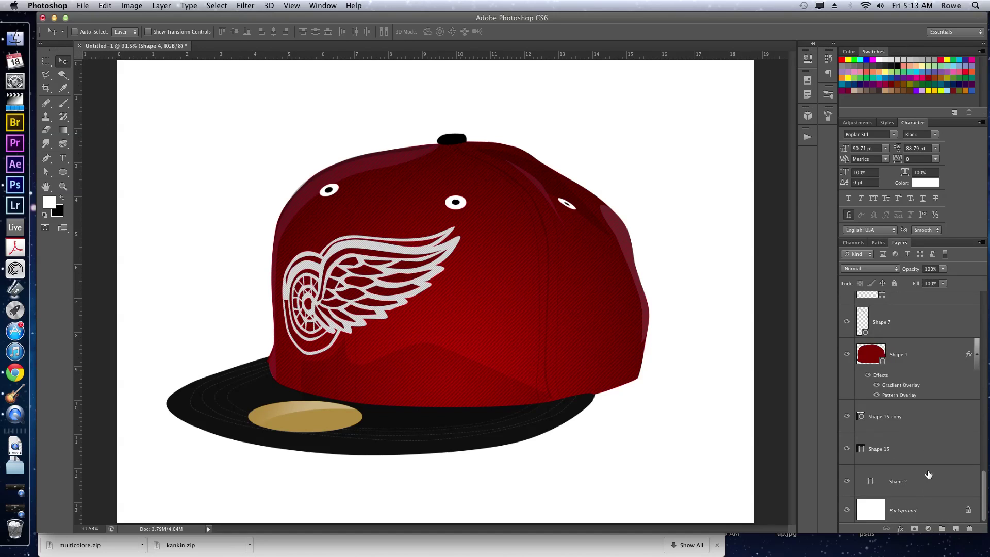
scroll(928, 474, up, 15)
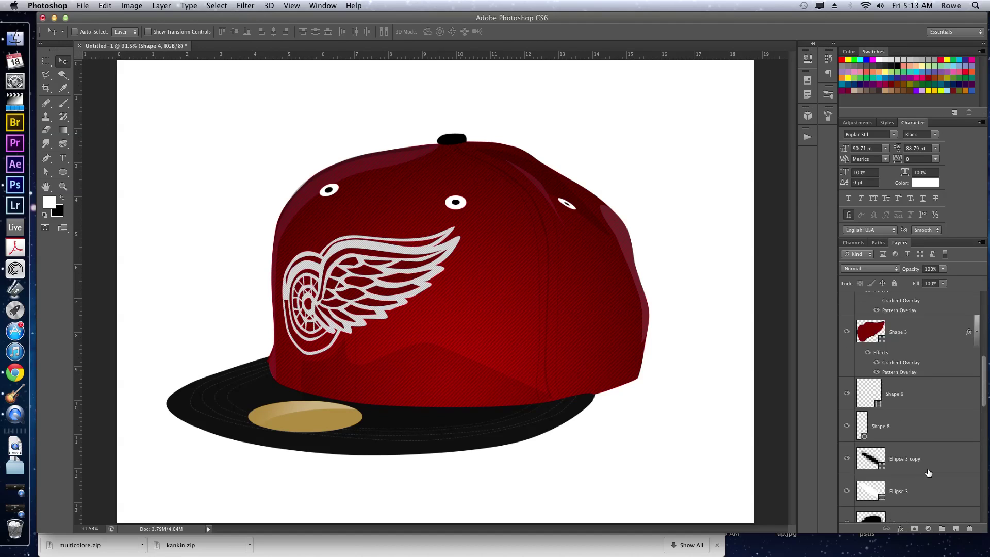
scroll(928, 473, up, 10)
click(939, 406)
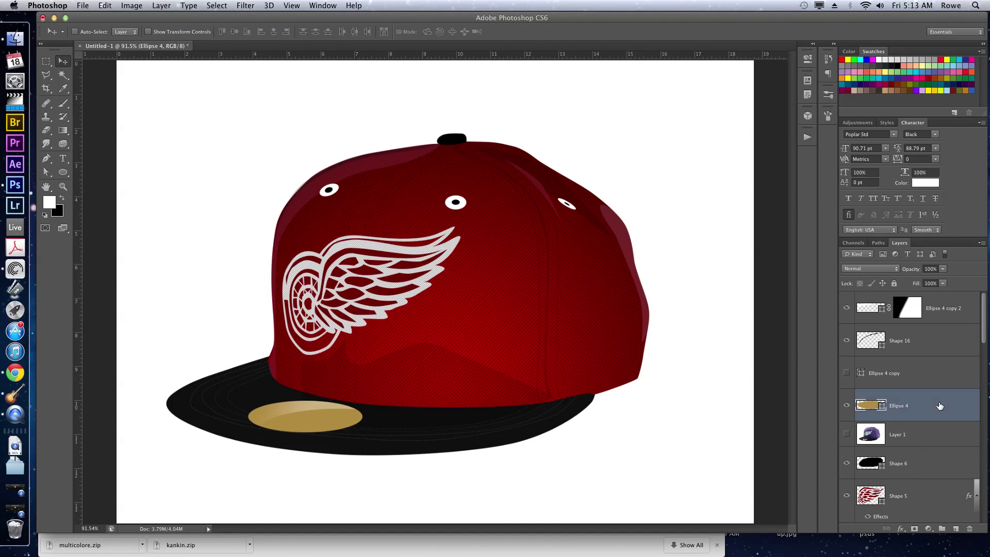
double_click(939, 405)
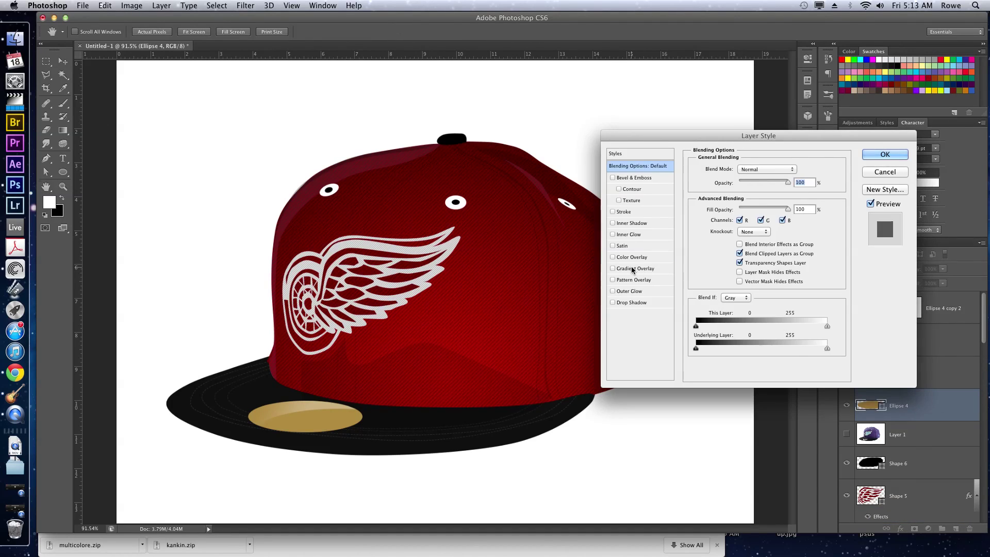
Step: Give Ellipse 4 a reversed linear Overlay gradient at 53% opacity and 150% scale
click(633, 268)
click(761, 169)
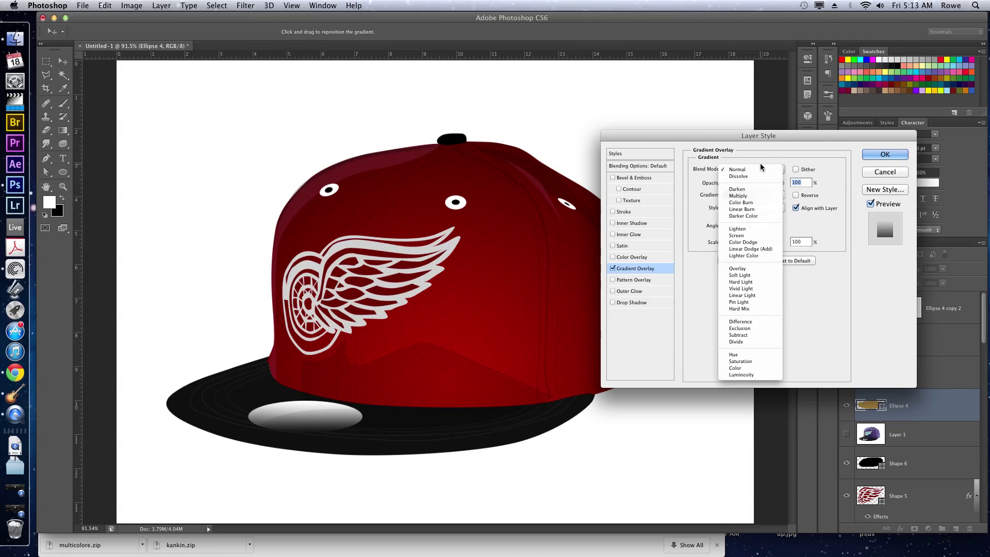
click(743, 269)
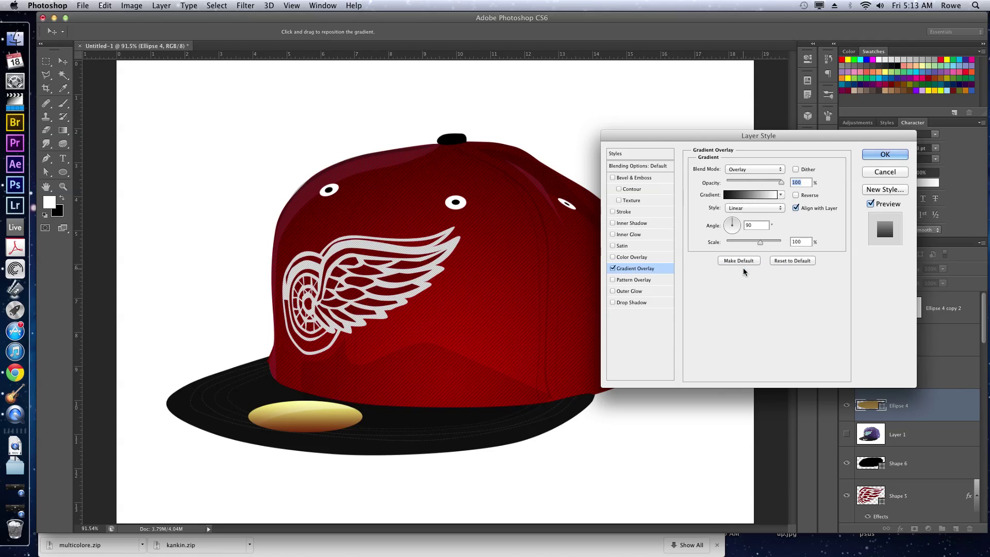
click(795, 195)
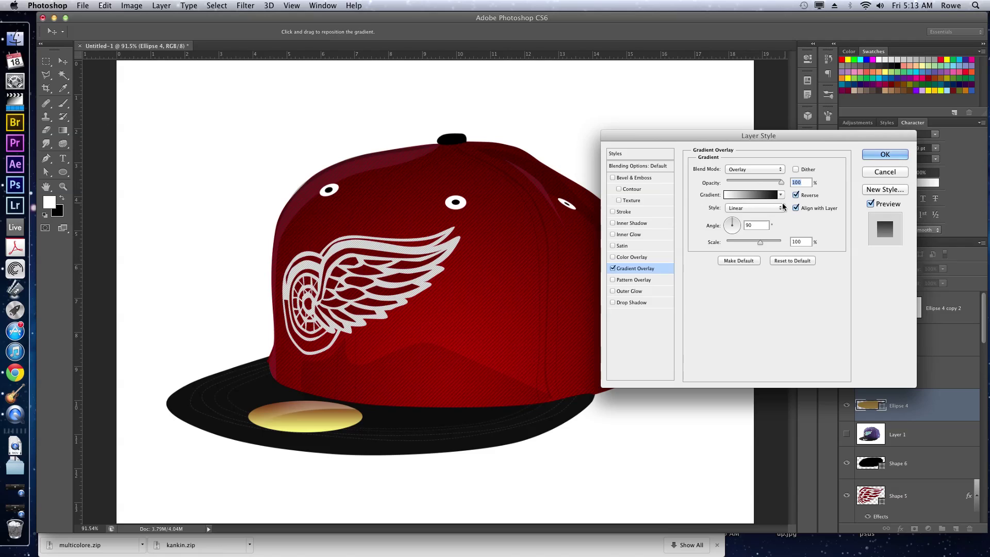
click(782, 207)
click(761, 216)
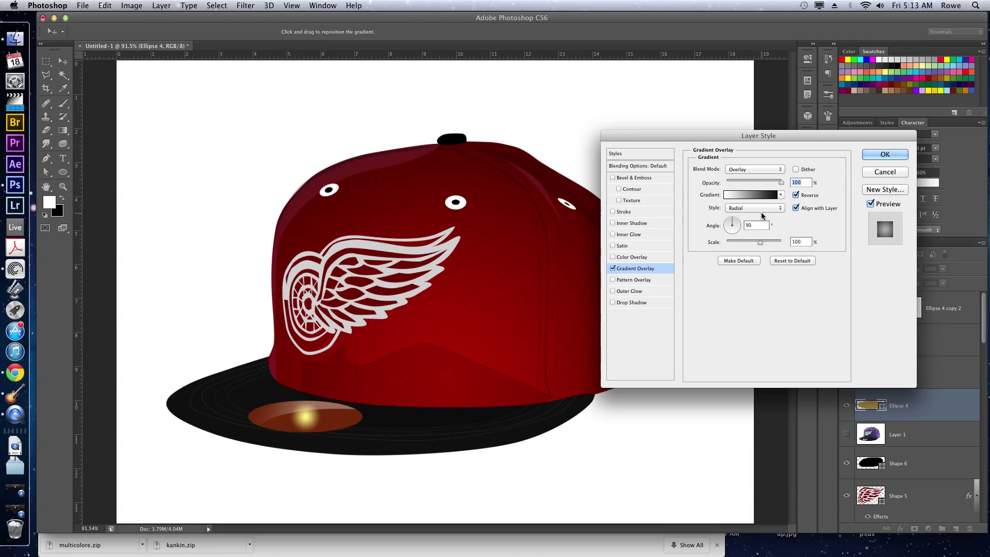
drag(760, 241, 803, 244)
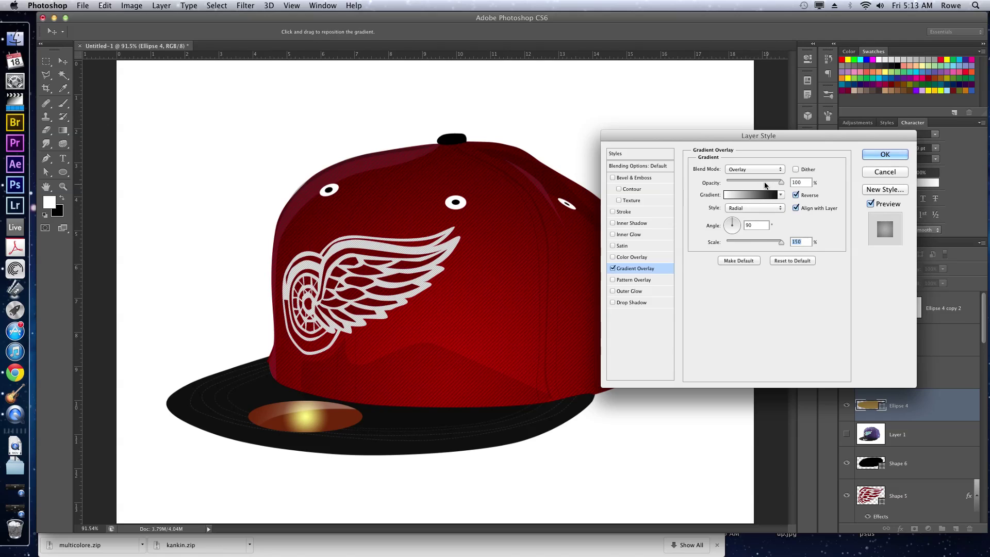
drag(765, 182, 755, 181)
click(754, 208)
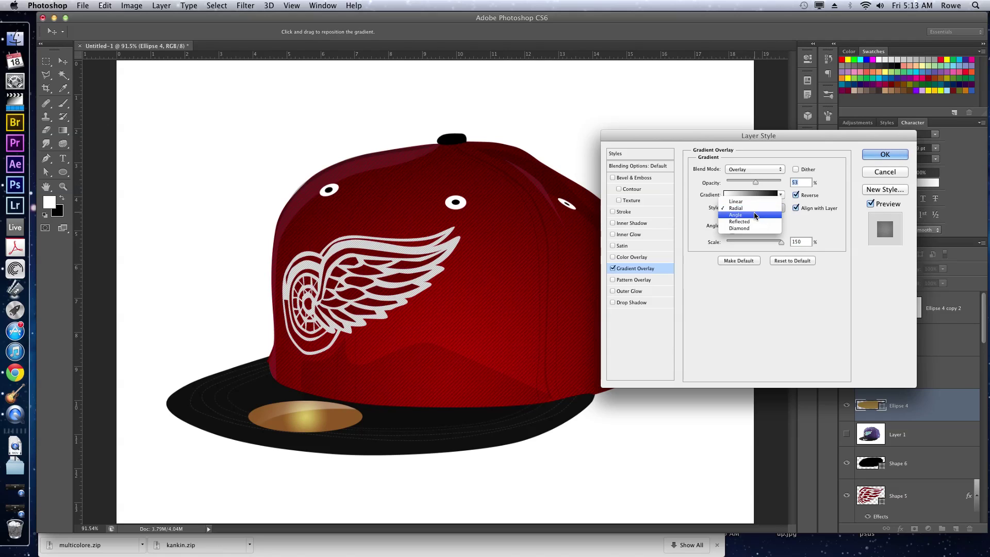
click(752, 201)
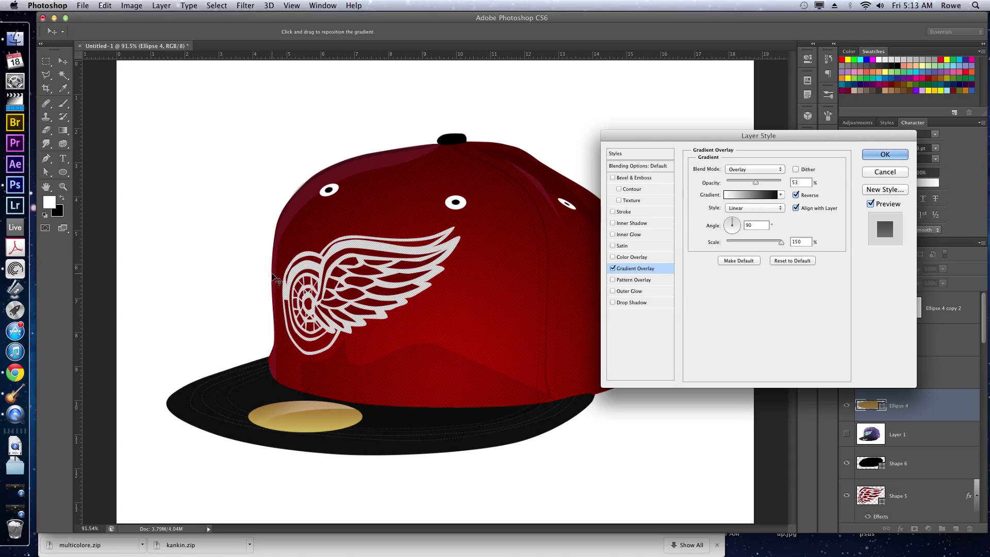
click(887, 154)
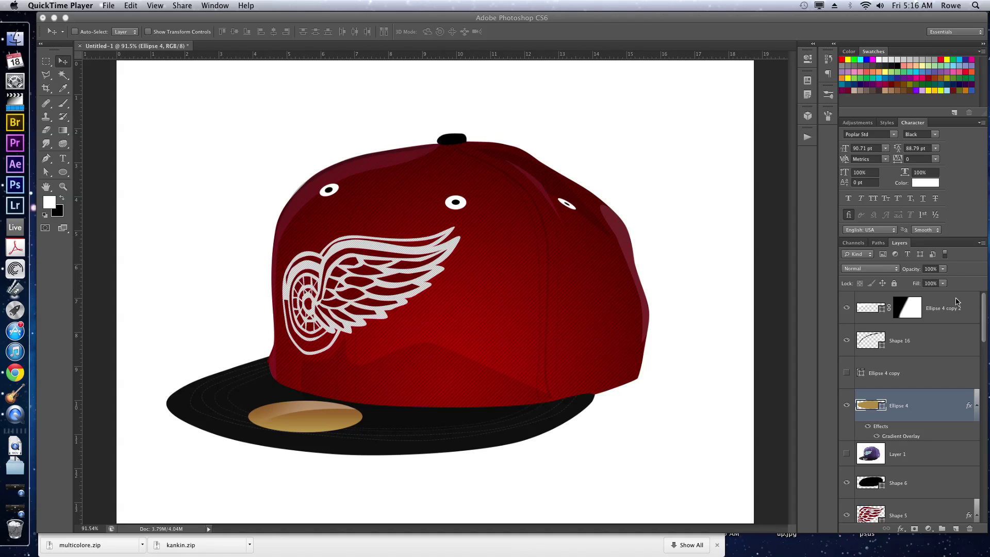
Step: Delete all hidden layers, then delete the white Background layer
click(980, 244)
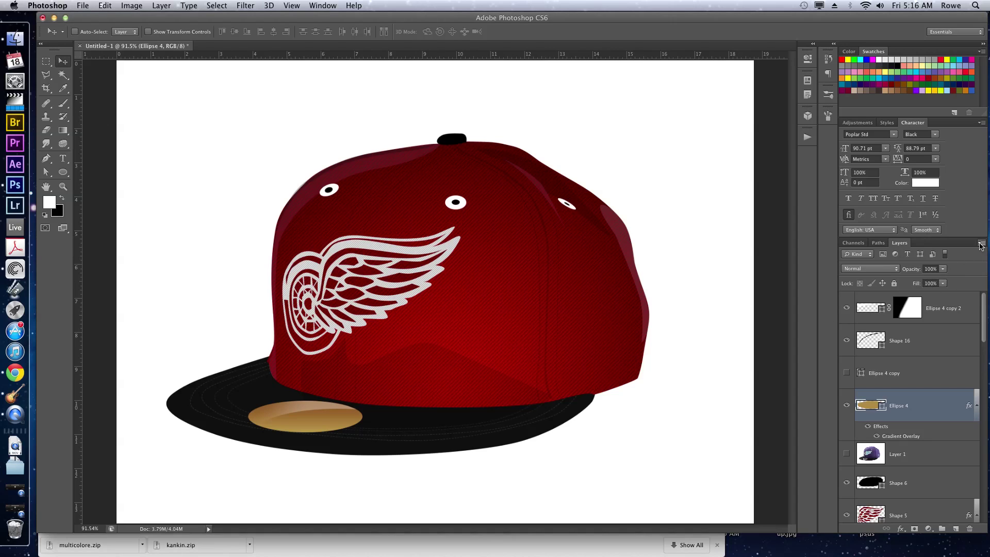
click(980, 244)
click(928, 277)
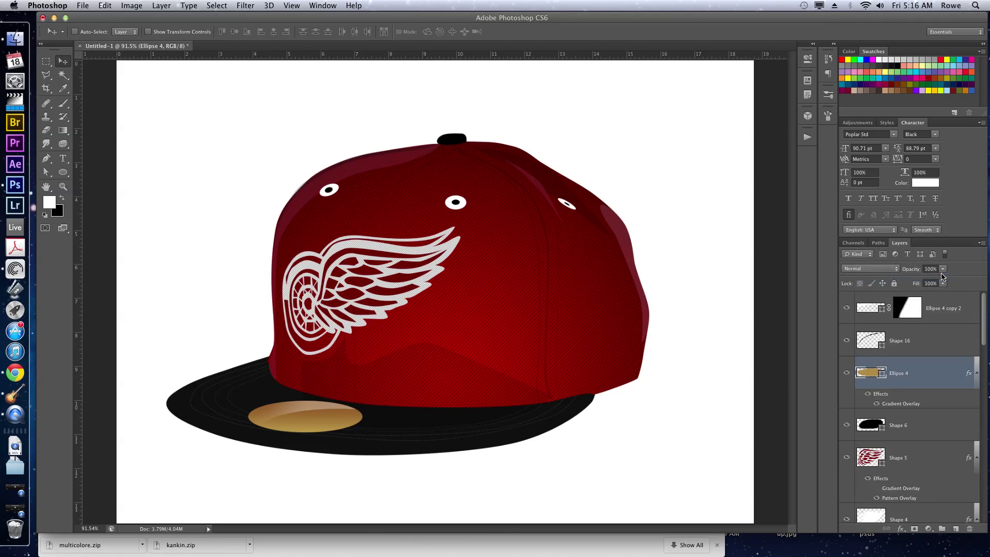
scroll(907, 412, down, 10)
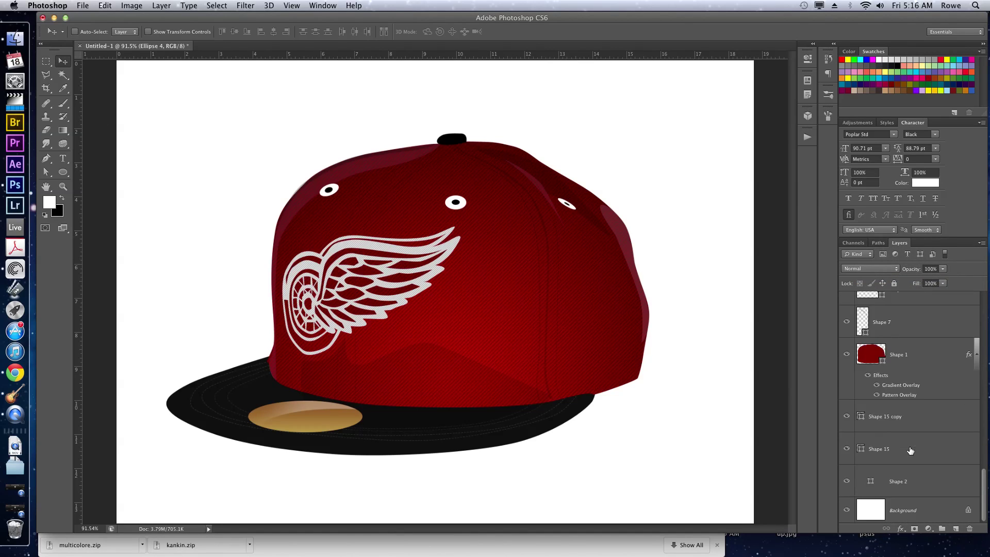
click(914, 504)
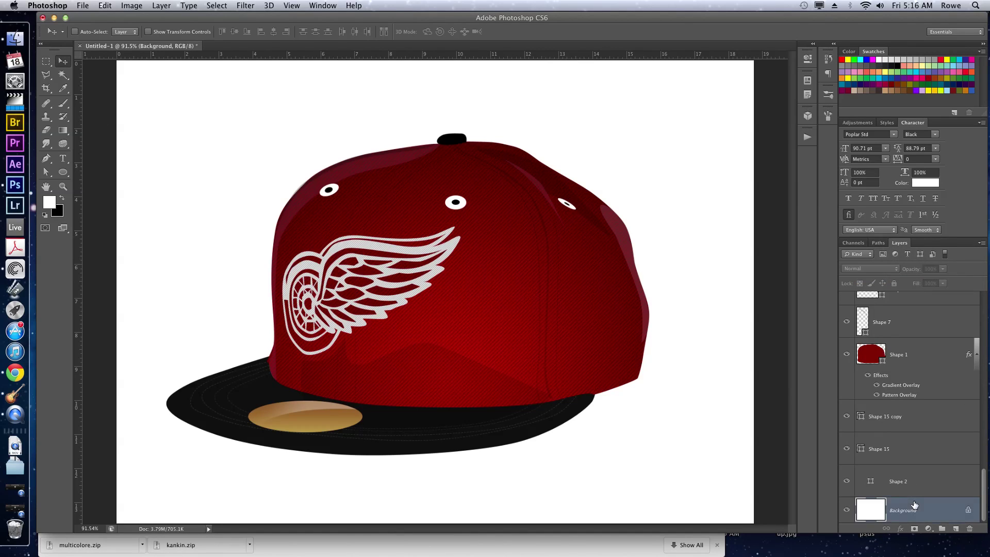
key(Delete)
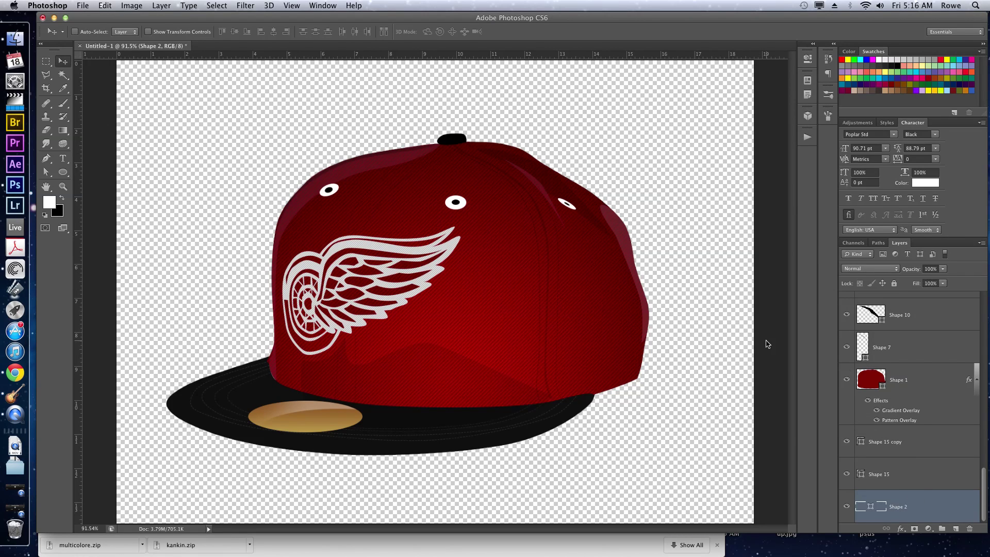
scroll(899, 395, up, 10)
Step: Save the cap as Photoshop EPS 'RedWings Hat' with TIFF preview, then open Finder
click(80, 5)
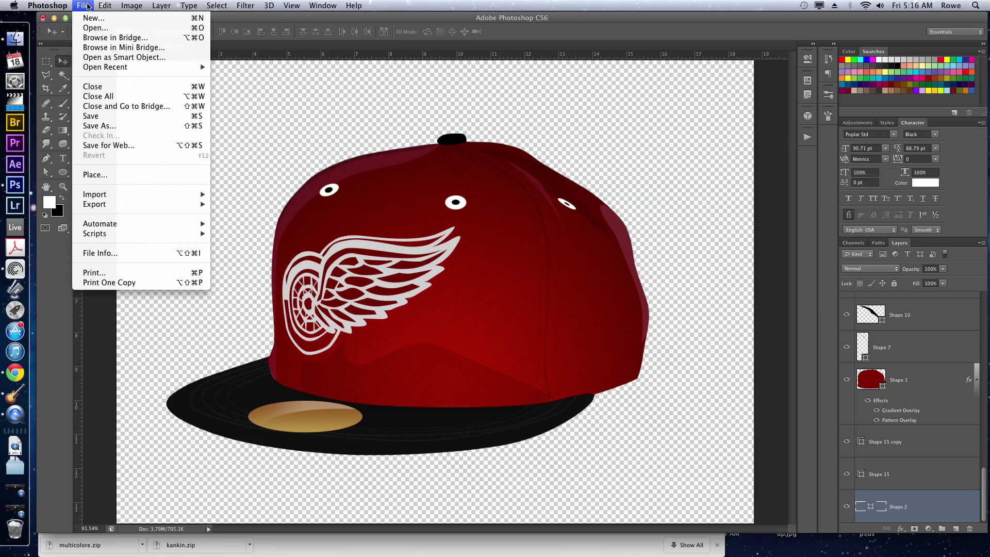
click(123, 126)
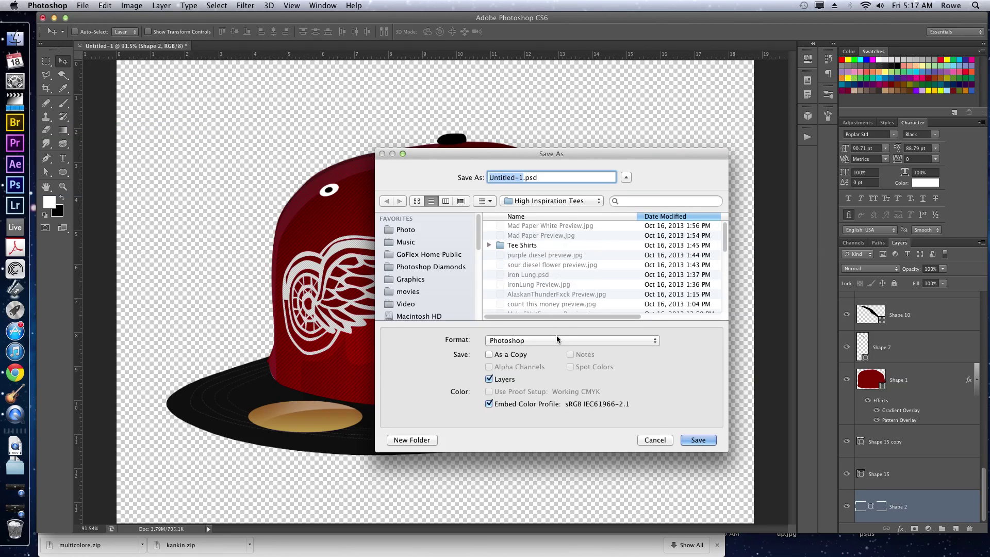
click(556, 339)
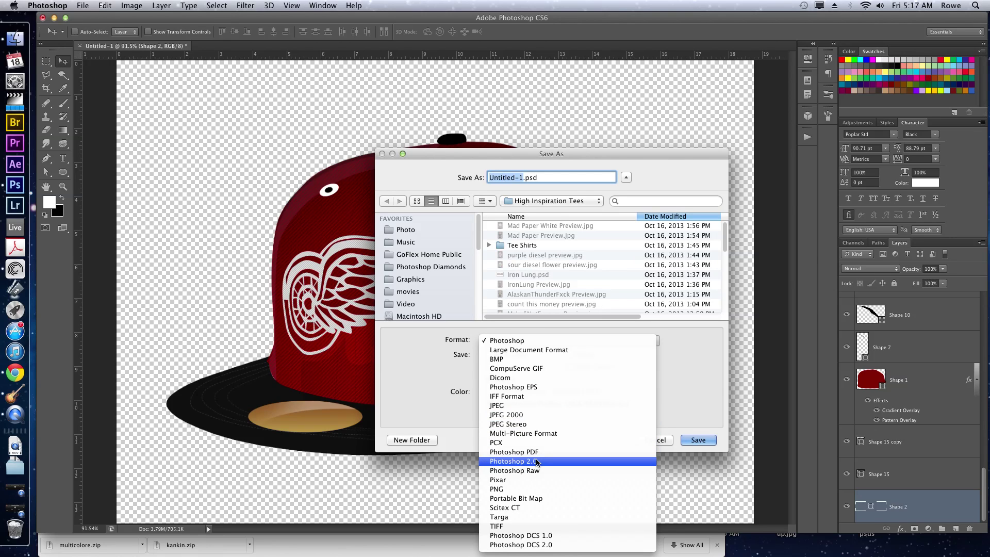
click(534, 387)
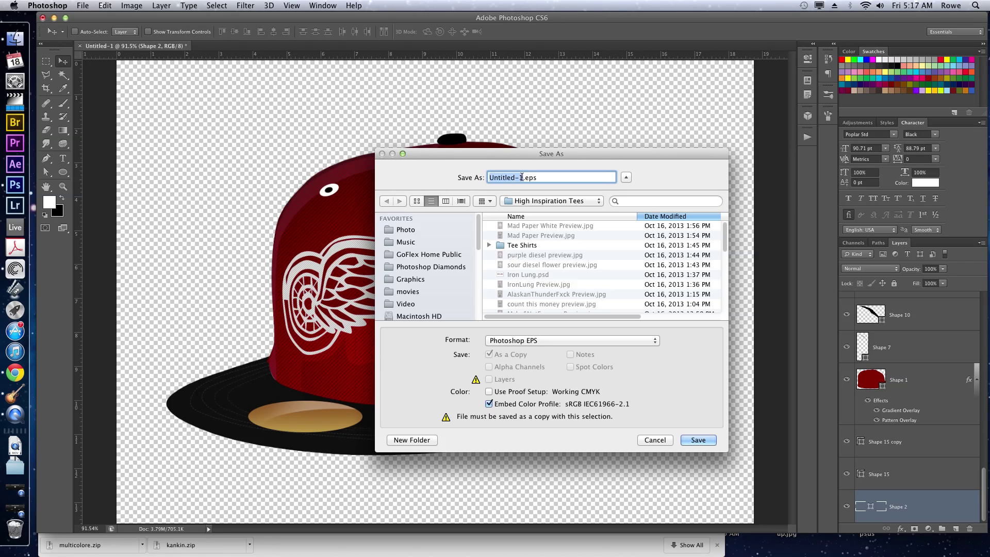
text(RedWings Hat)
key(Return)
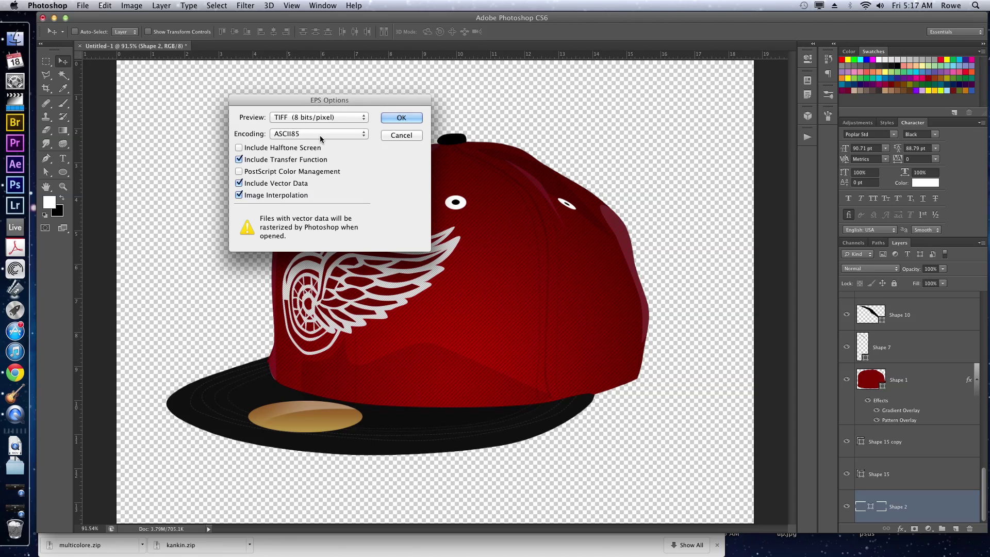
click(351, 117)
click(351, 118)
click(412, 118)
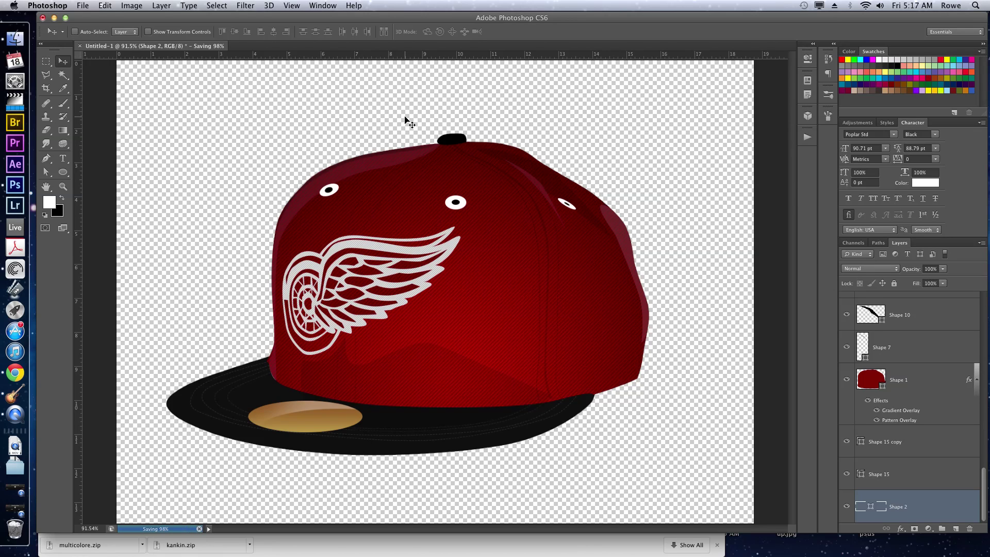
click(20, 40)
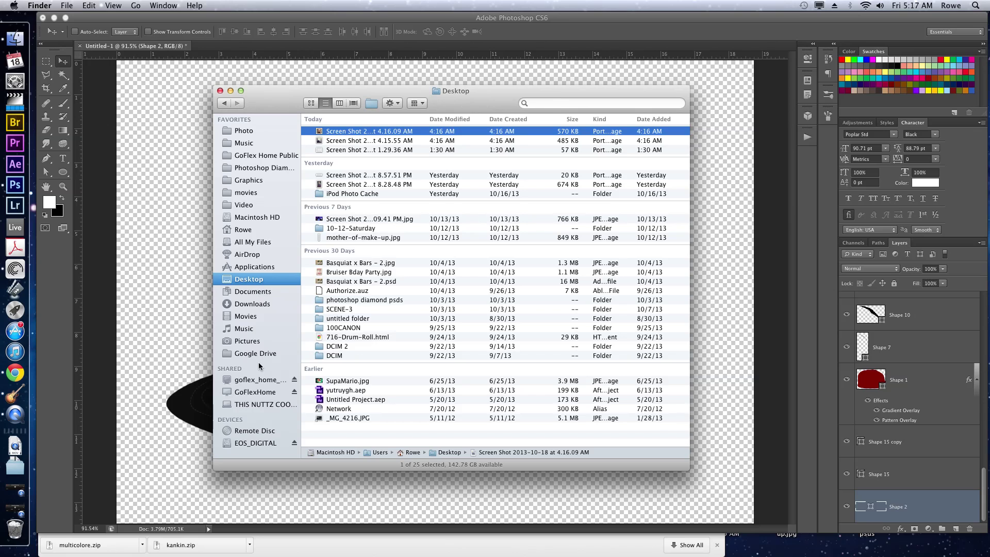
Step: Back in Photoshop, start another Save As of the cap, then cancel it
click(199, 283)
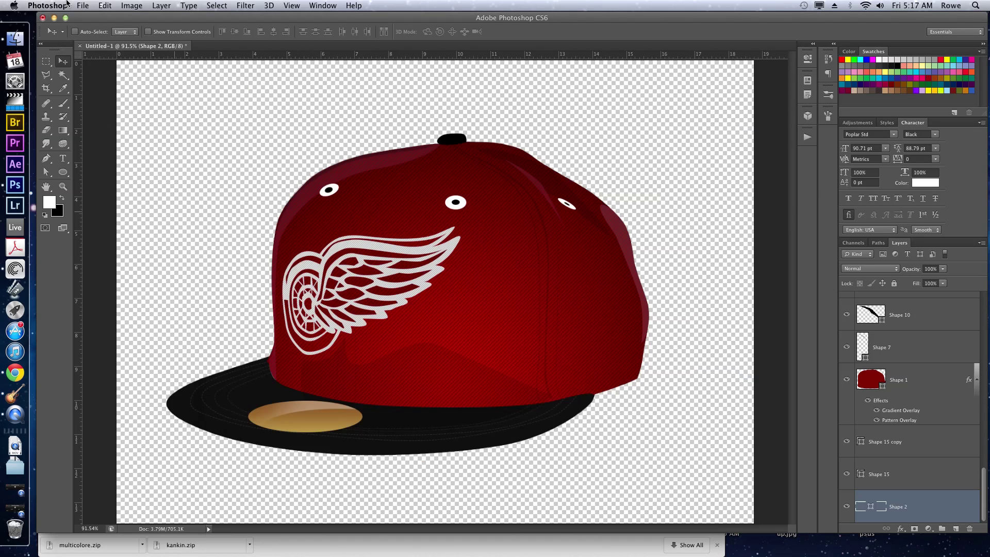
click(82, 4)
click(102, 128)
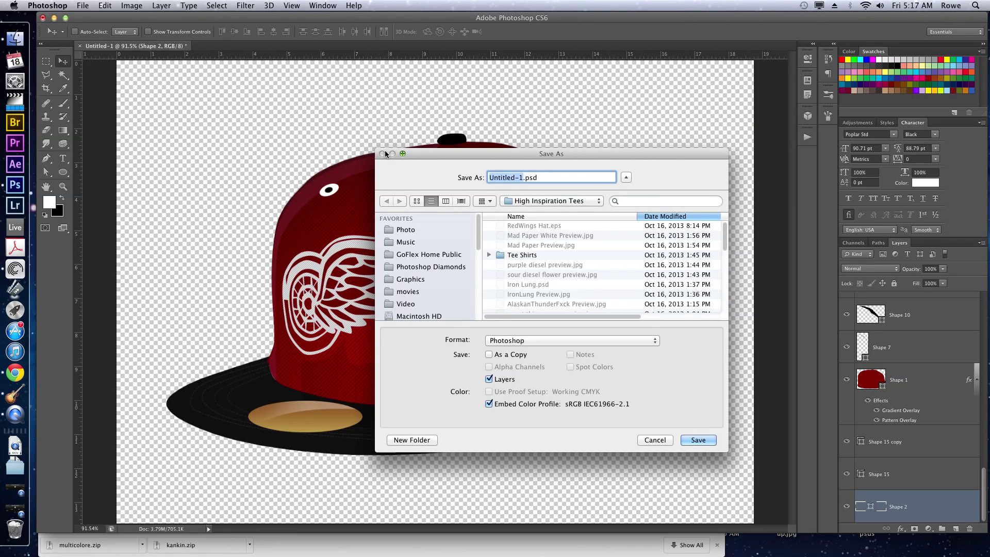
click(650, 439)
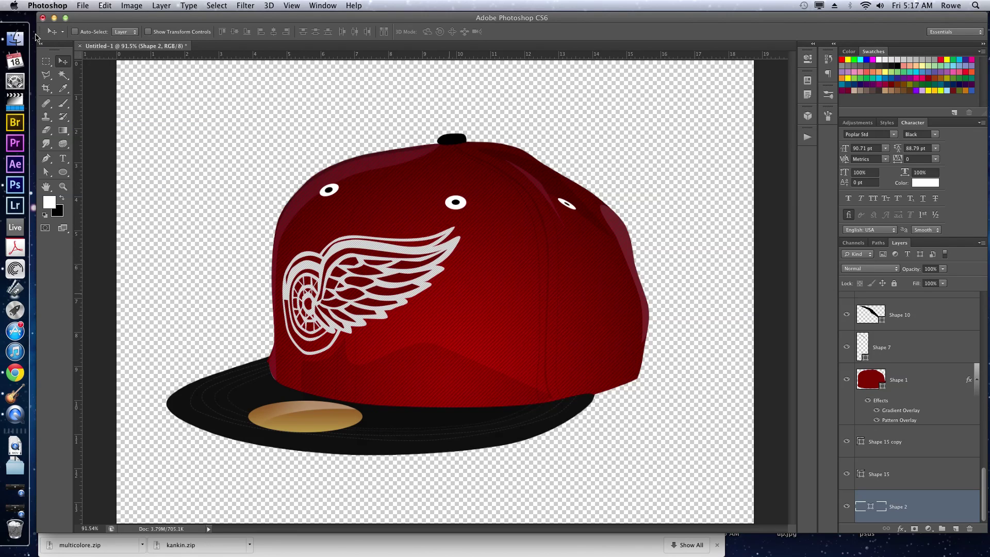
Step: In Finder, browse to GoFlex Home Public > Art > Personals > High Inspiration Tees
click(8, 38)
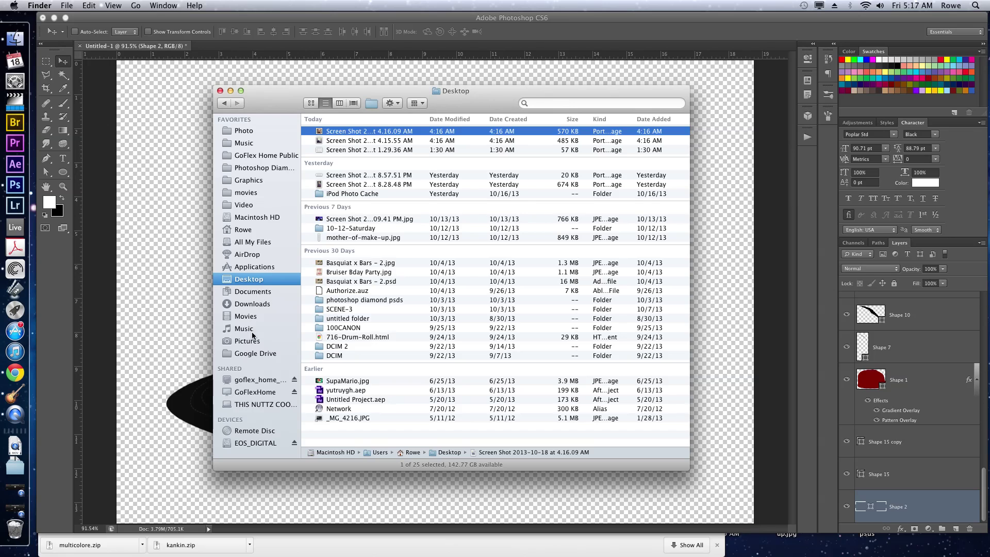
click(257, 380)
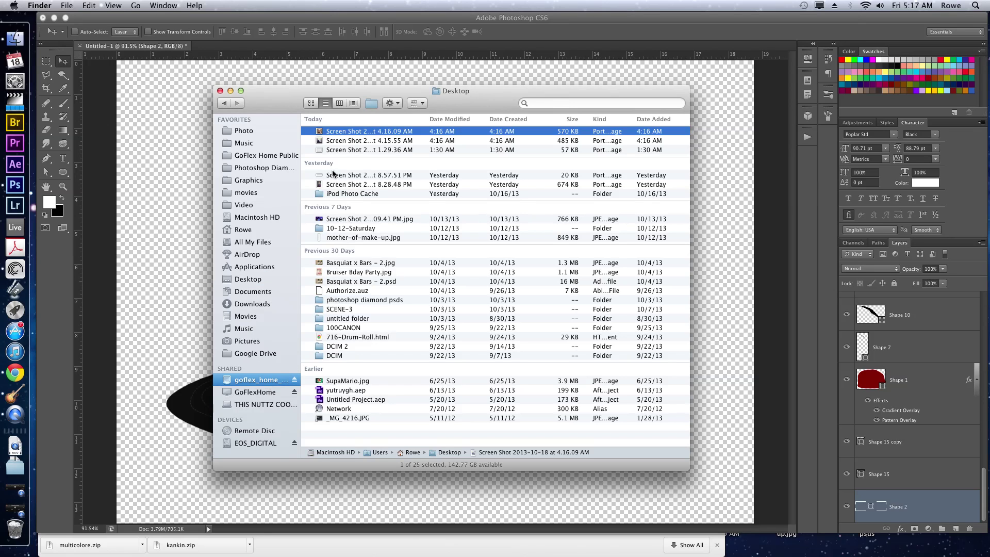
drag(463, 112, 488, 120)
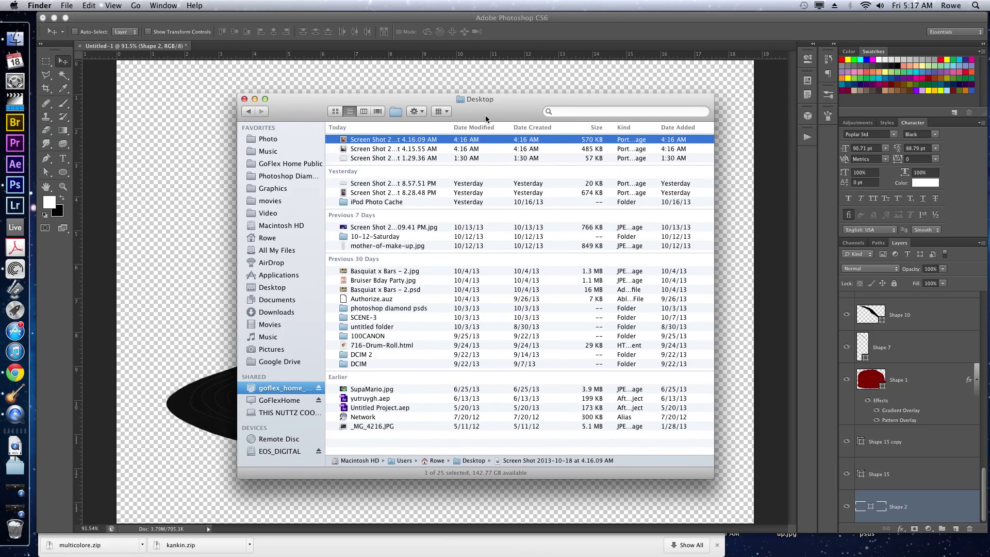
click(312, 391)
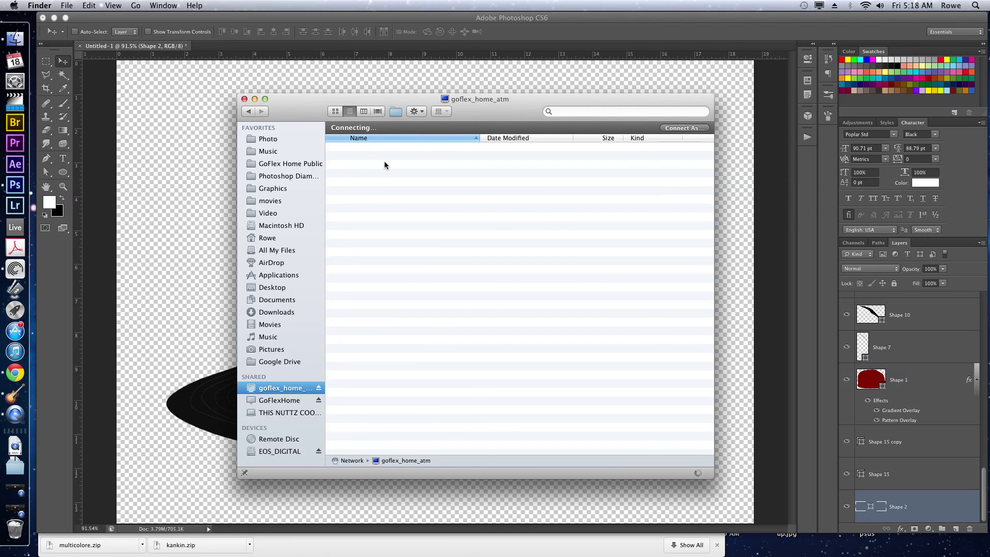
double_click(366, 176)
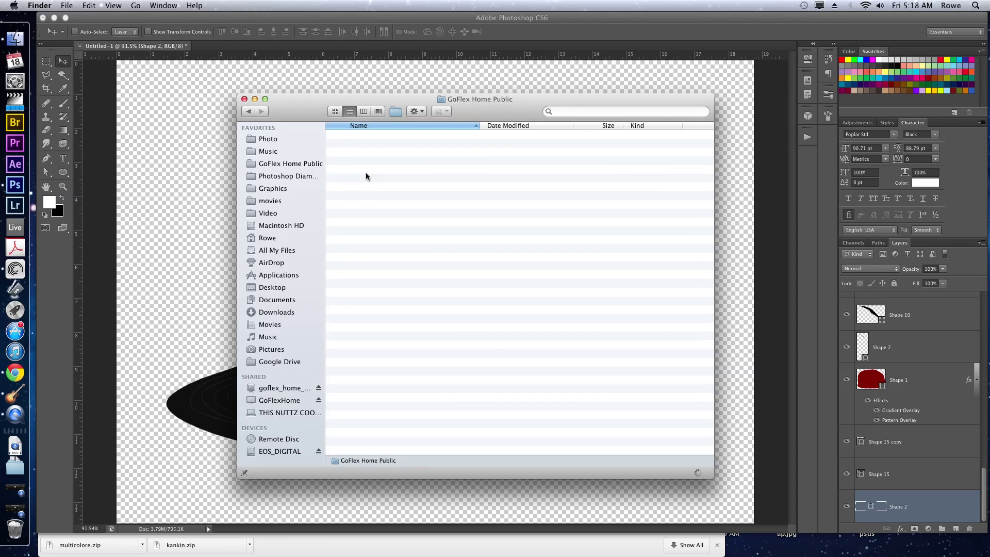
click(362, 155)
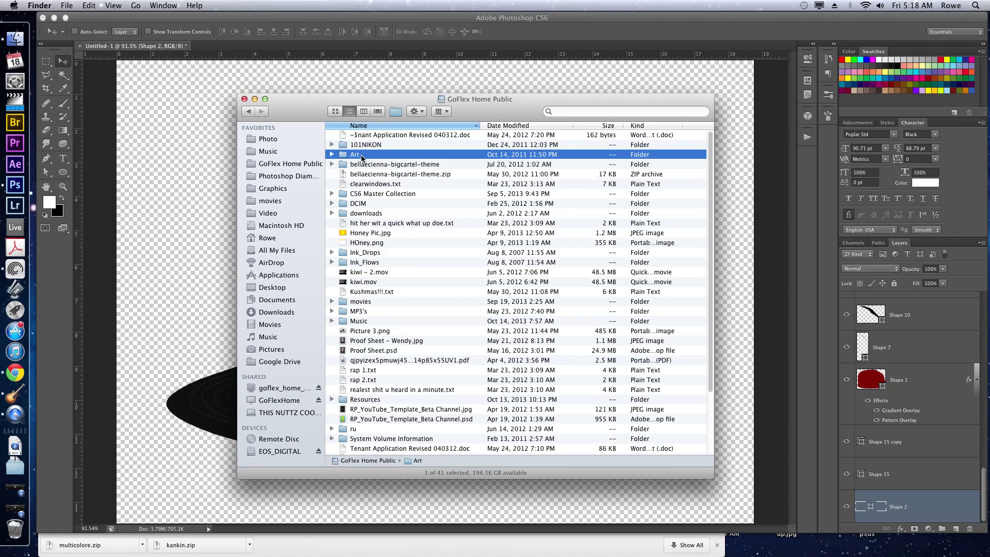
double_click(362, 155)
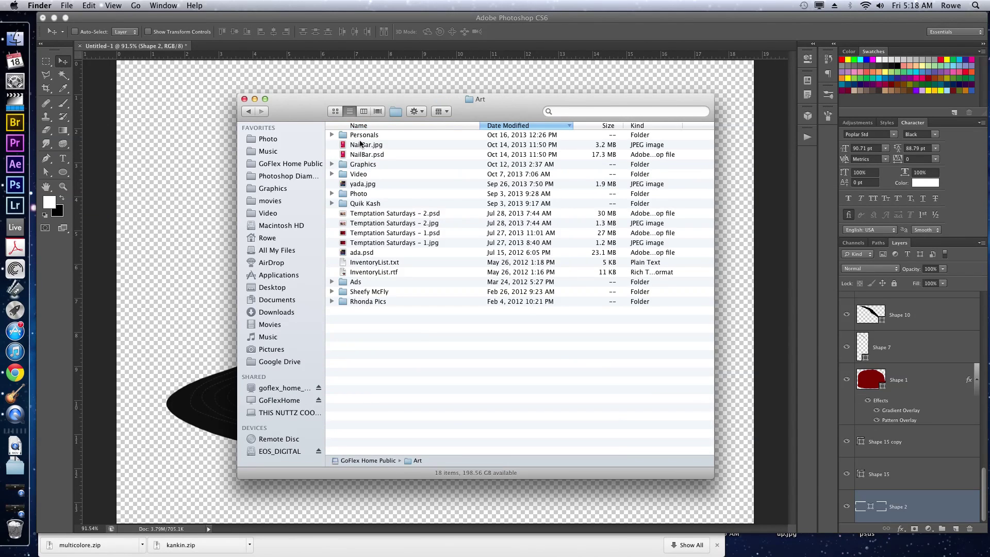
click(361, 136)
double_click(361, 136)
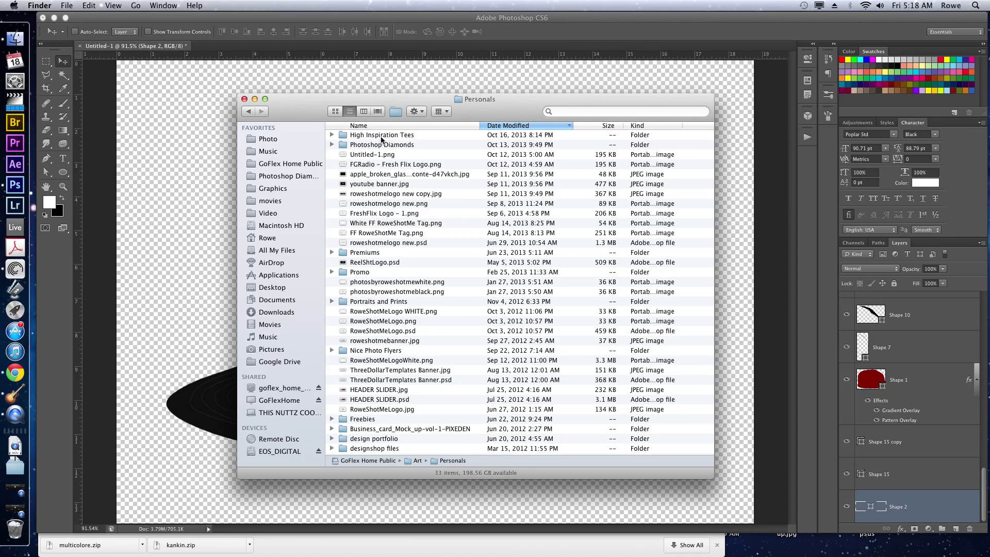
click(381, 135)
double_click(381, 136)
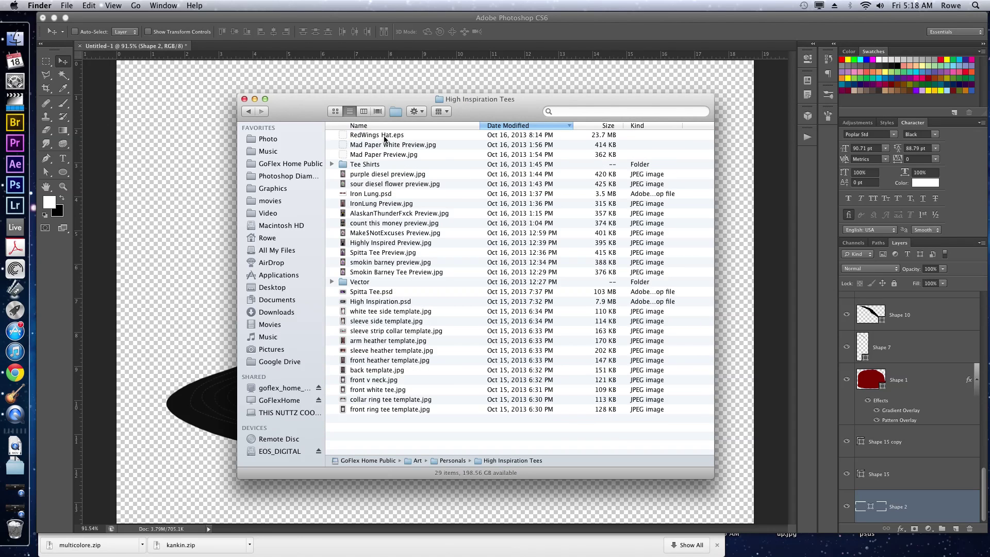
Step: Open RedWings Hat.eps with Adobe Photoshop CS6
right_click(384, 137)
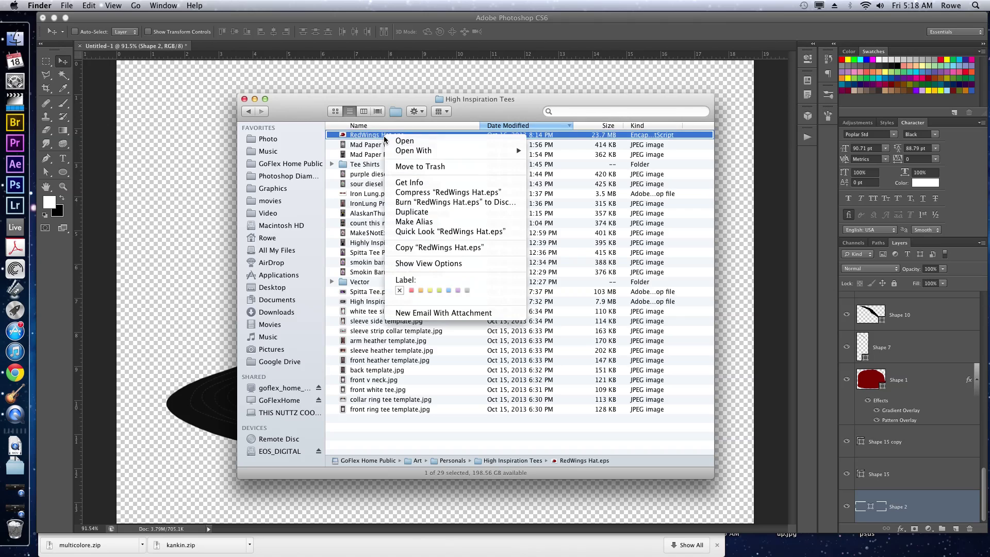
mouse_move(510, 150)
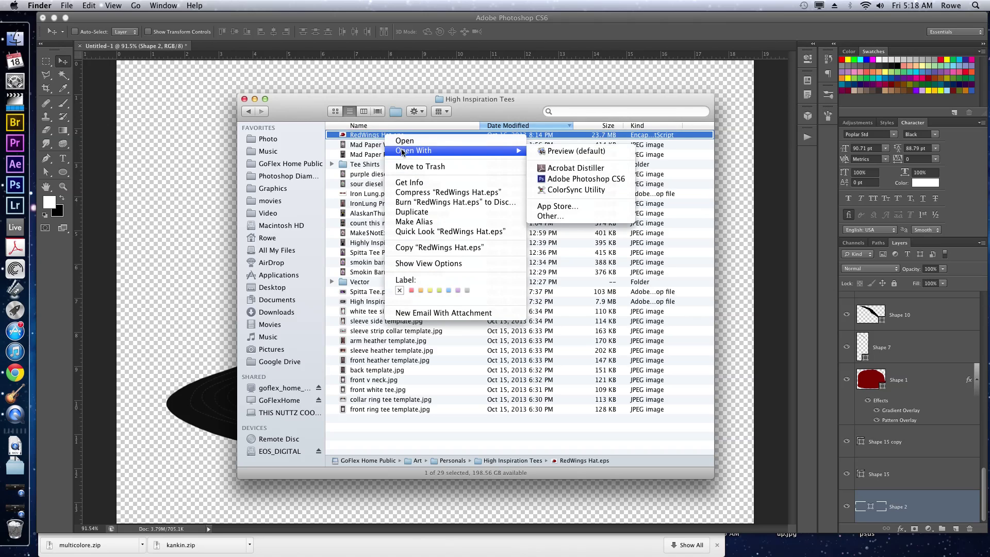
click(562, 178)
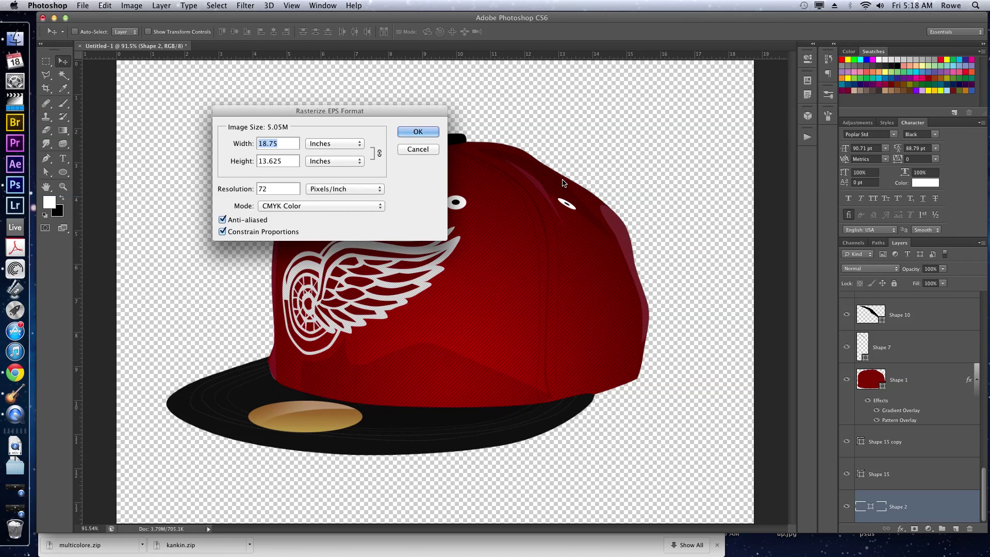
Step: Rasterize the EPS at a resolution of 300 pixels/inch instead of 72
drag(317, 111, 480, 136)
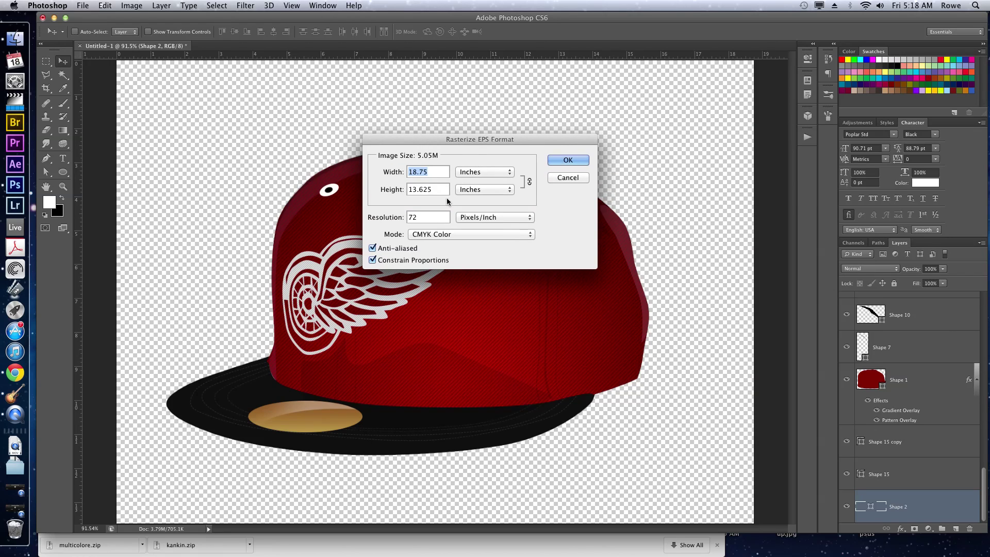
double_click(429, 216)
text(300)
mouse_move(393, 218)
mouse_down()
mouse_move(372, 222)
mouse_move(410, 221)
mouse_up()
drag(396, 225, 395, 225)
click(568, 160)
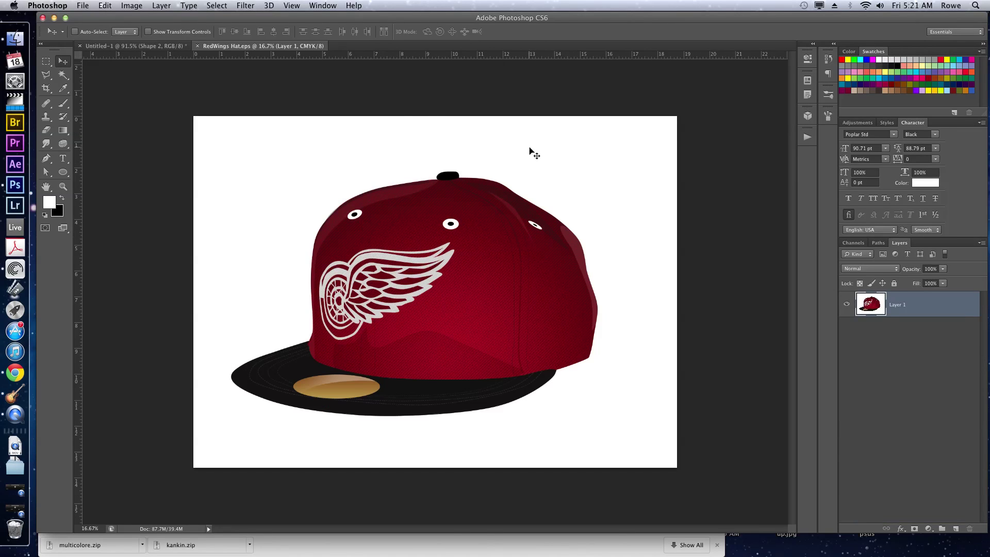
Step: Float RedWings Hat.eps into its own window at 91.54% magnification
drag(267, 47, 607, 99)
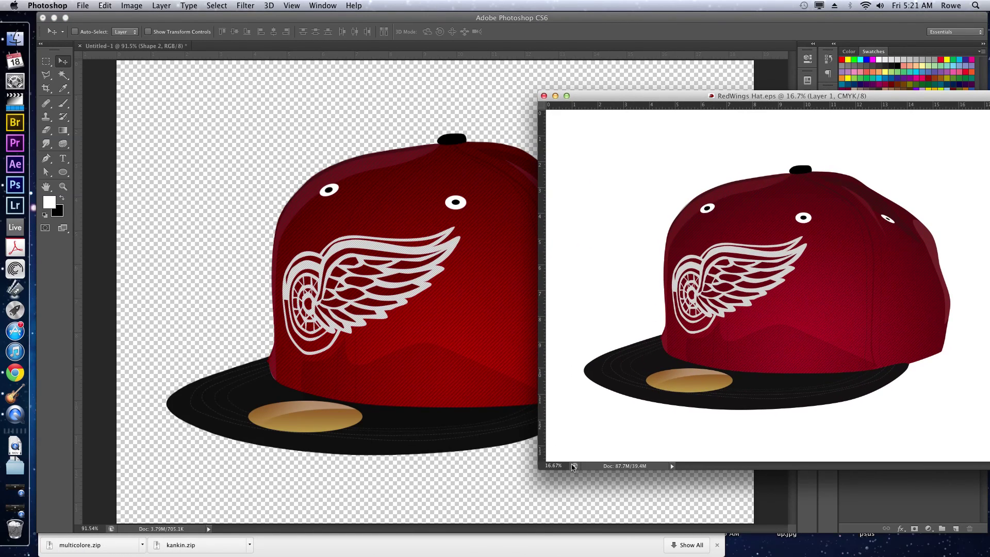
click(554, 465)
drag(553, 463, 561, 466)
text(91.54)
key(Return)
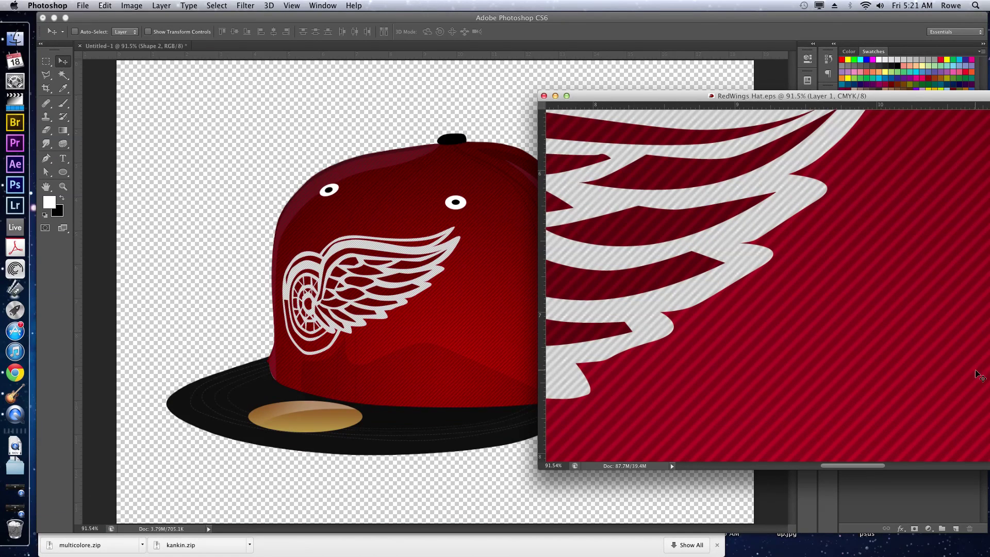
Step: Pan and zoom around the reopened cap to inspect the brim stitching and logo
drag(602, 374, 814, 311)
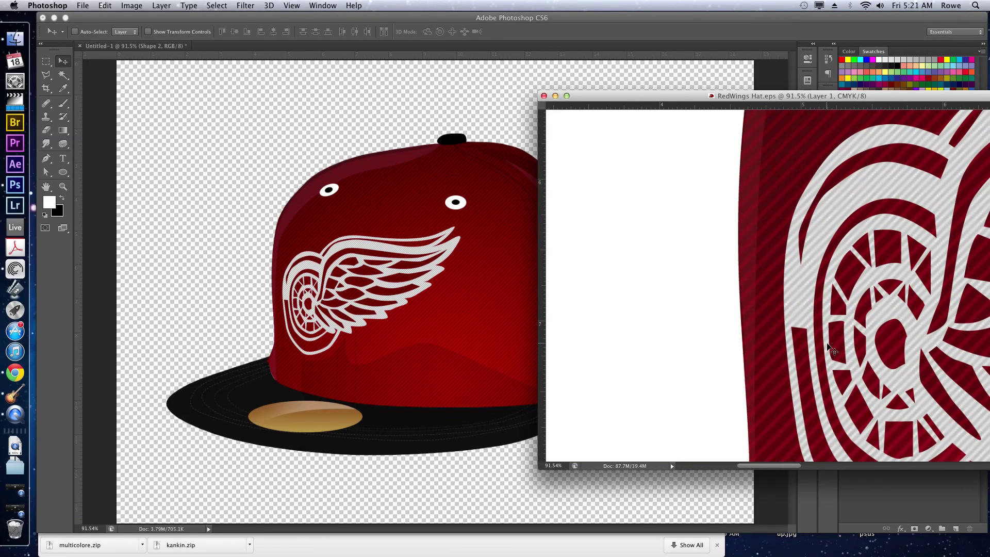
scroll(826, 335, down, 5)
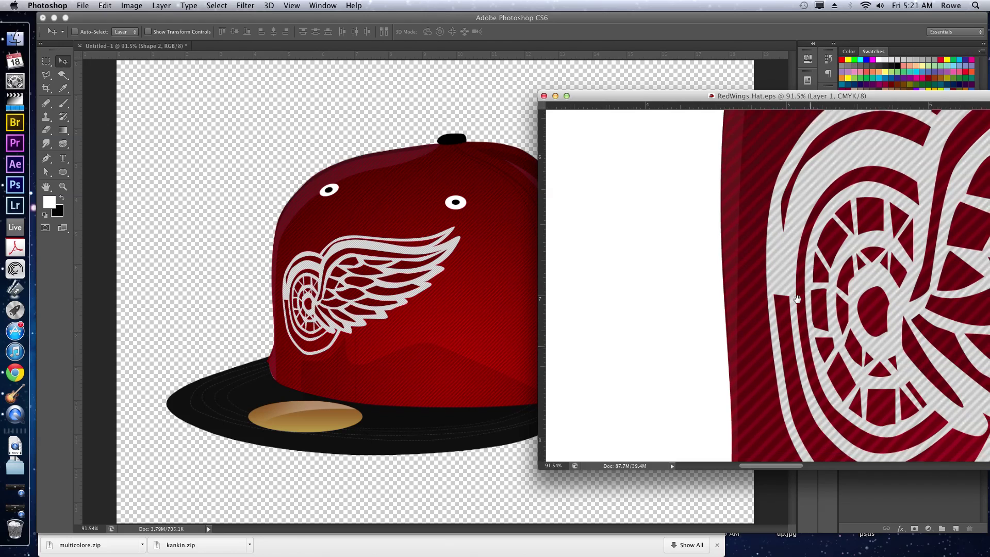
scroll(819, 328, right, 3)
scroll(718, 332, down, 3)
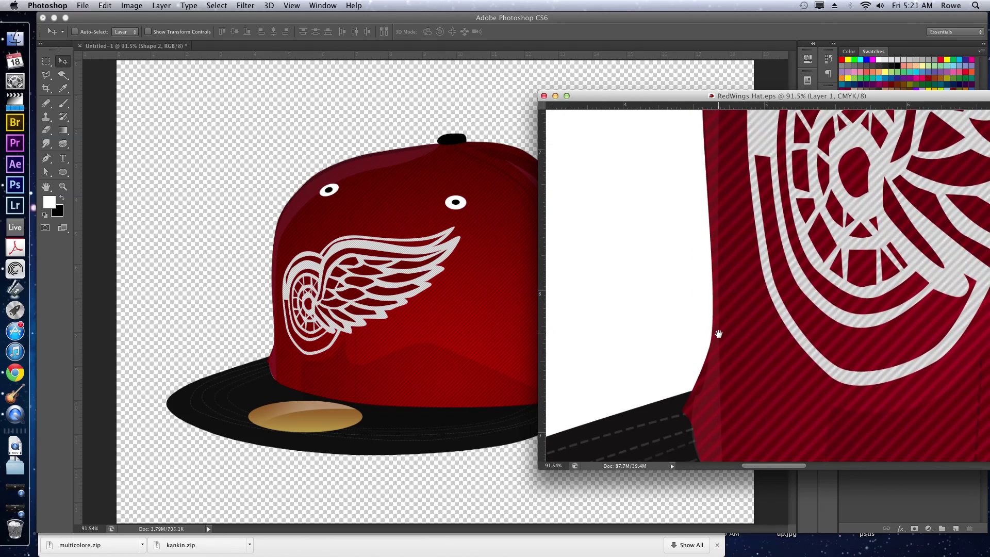
scroll(800, 292, left, 5)
scroll(696, 400, down, 5)
scroll(769, 283, left, 4)
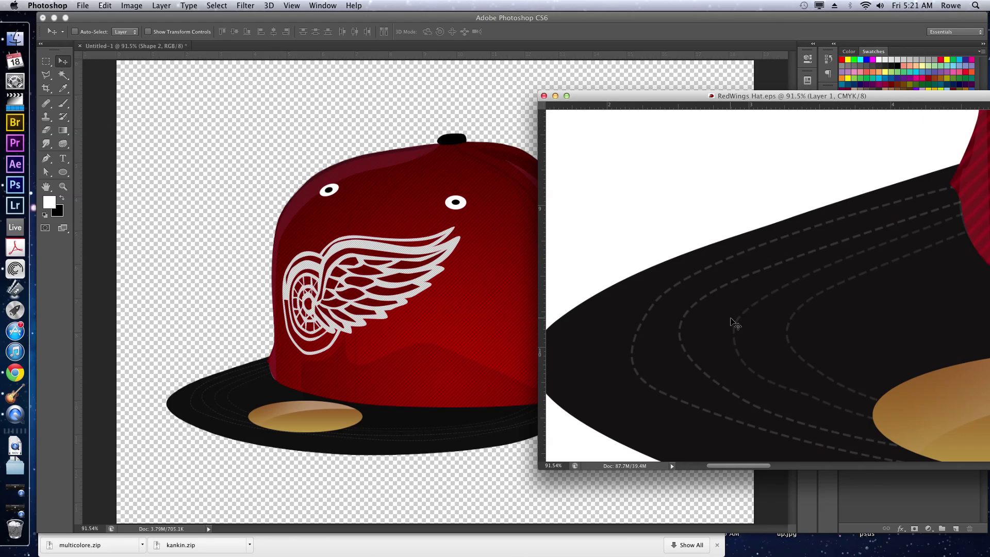
key(super+1)
key(super+equal)
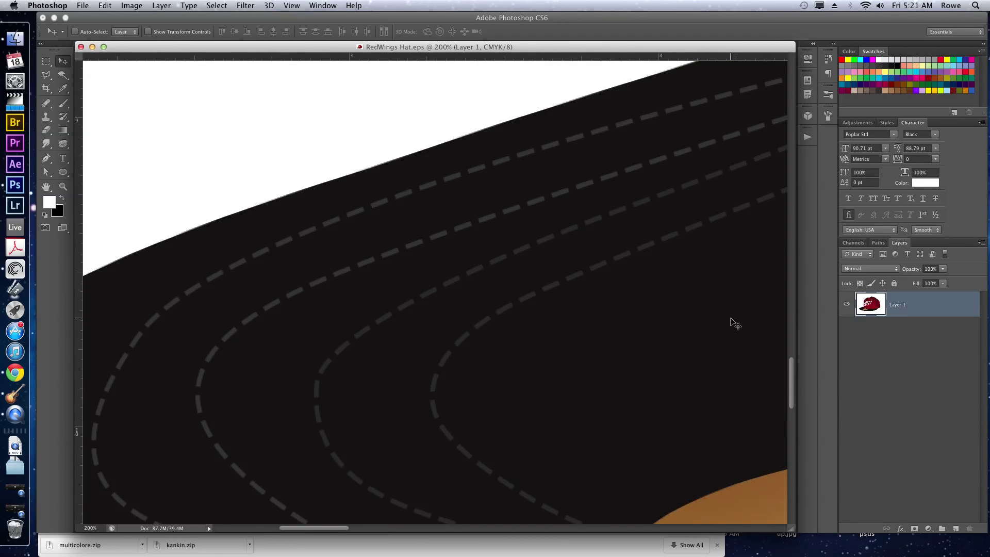
key(super+equal)
key(super+minus)
key(super+minus)
key(super+minus)
key(super+minus)
key(super+minus)
key(super+minus)
key(super+minus)
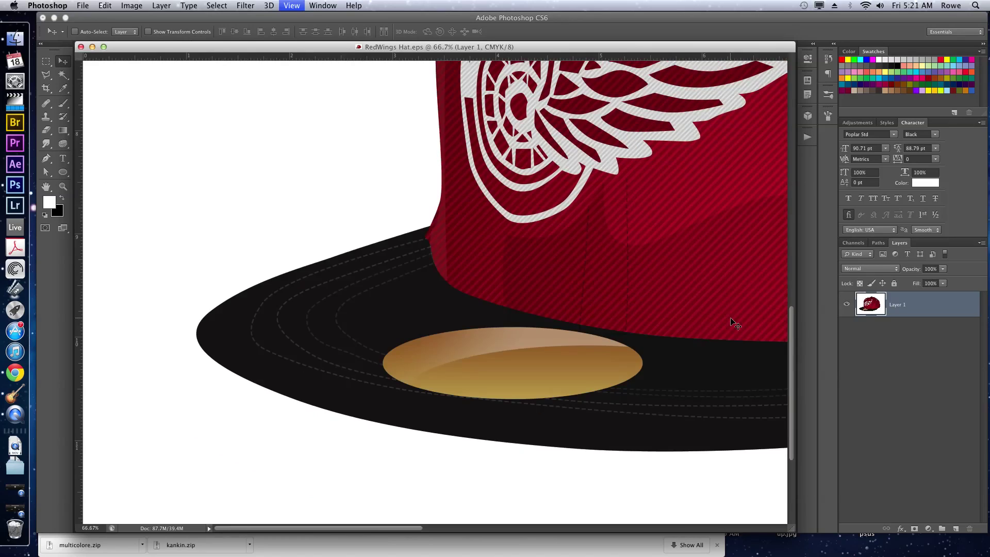
key(super+0)
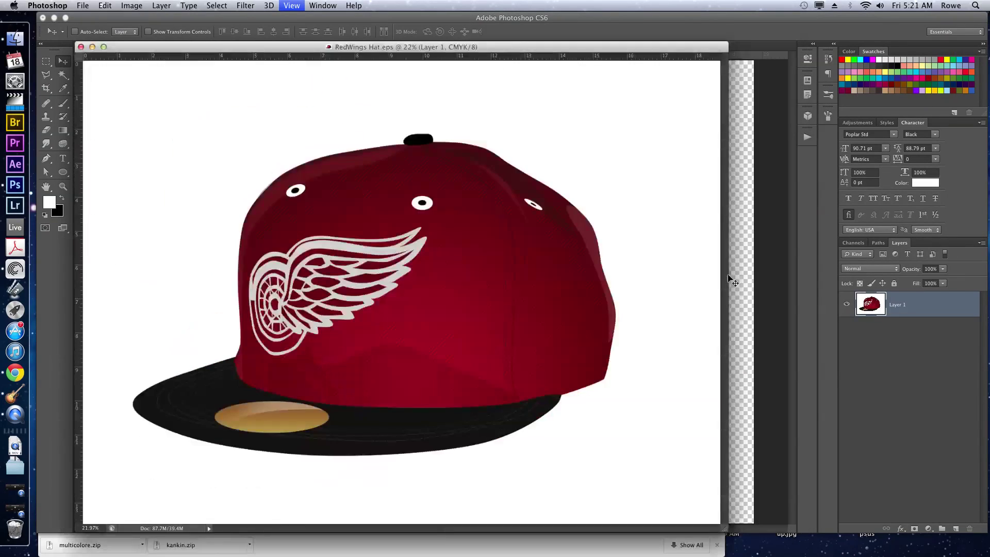
Step: Compare the EPS window beside the original cap, then close it with Don't Save
drag(393, 46, 680, 88)
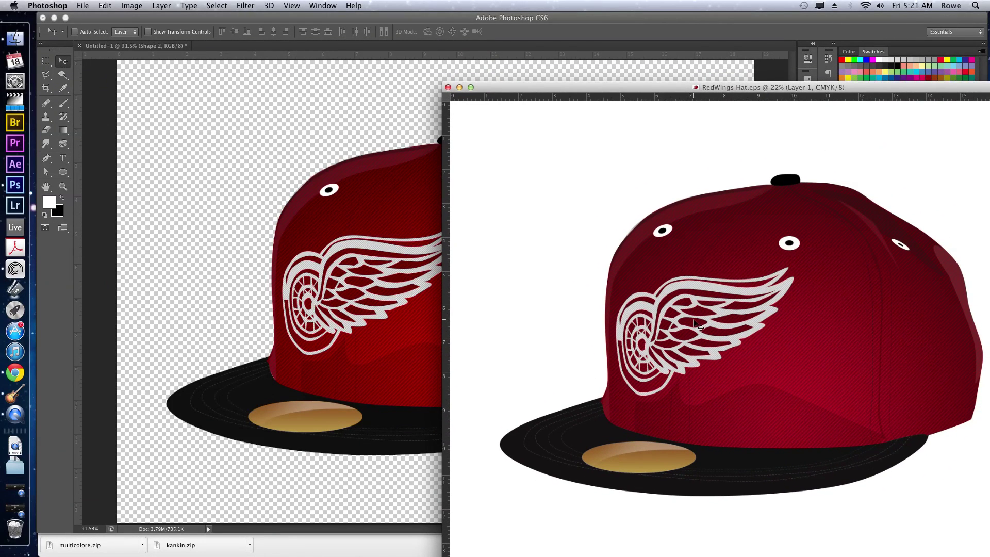
drag(577, 89, 470, 84)
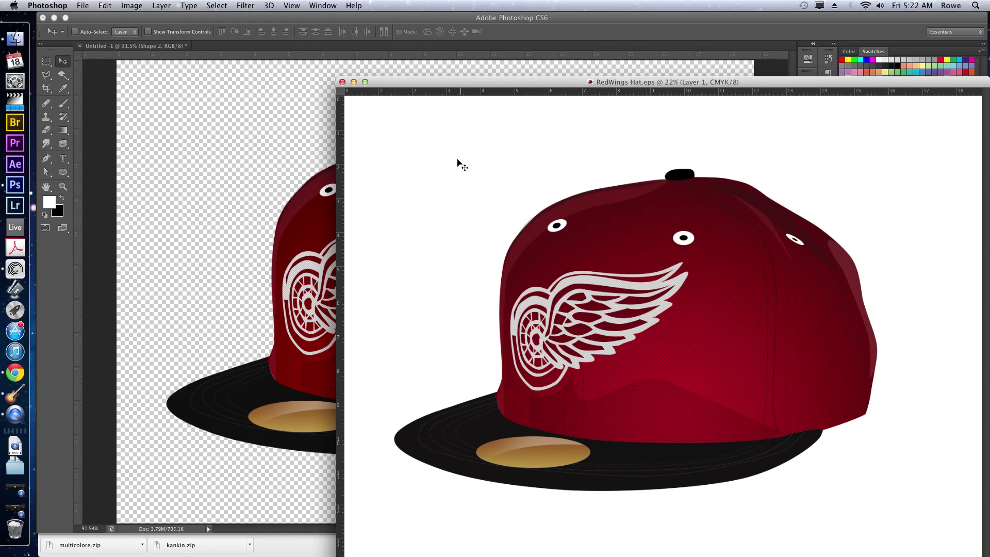
drag(406, 85, 538, 75)
click(485, 72)
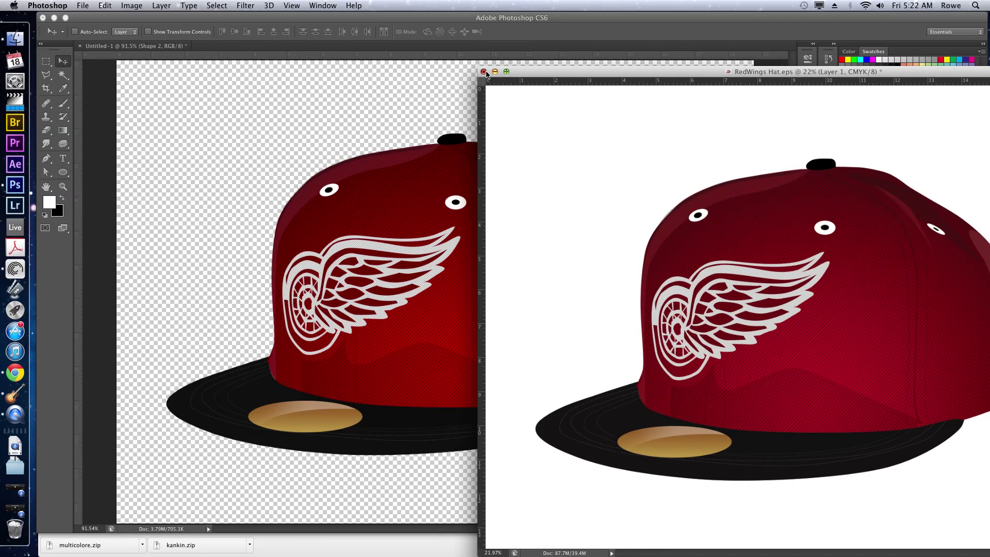
click(480, 192)
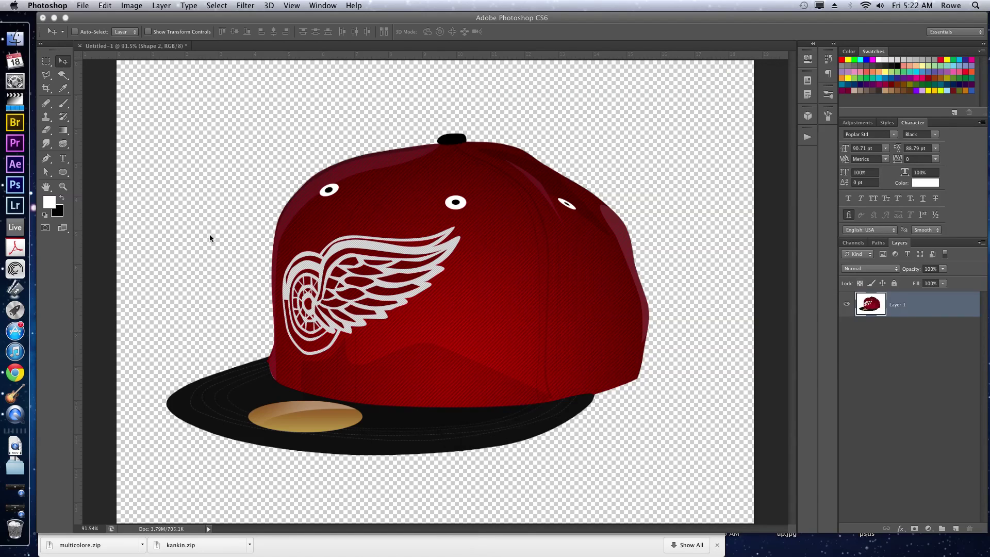